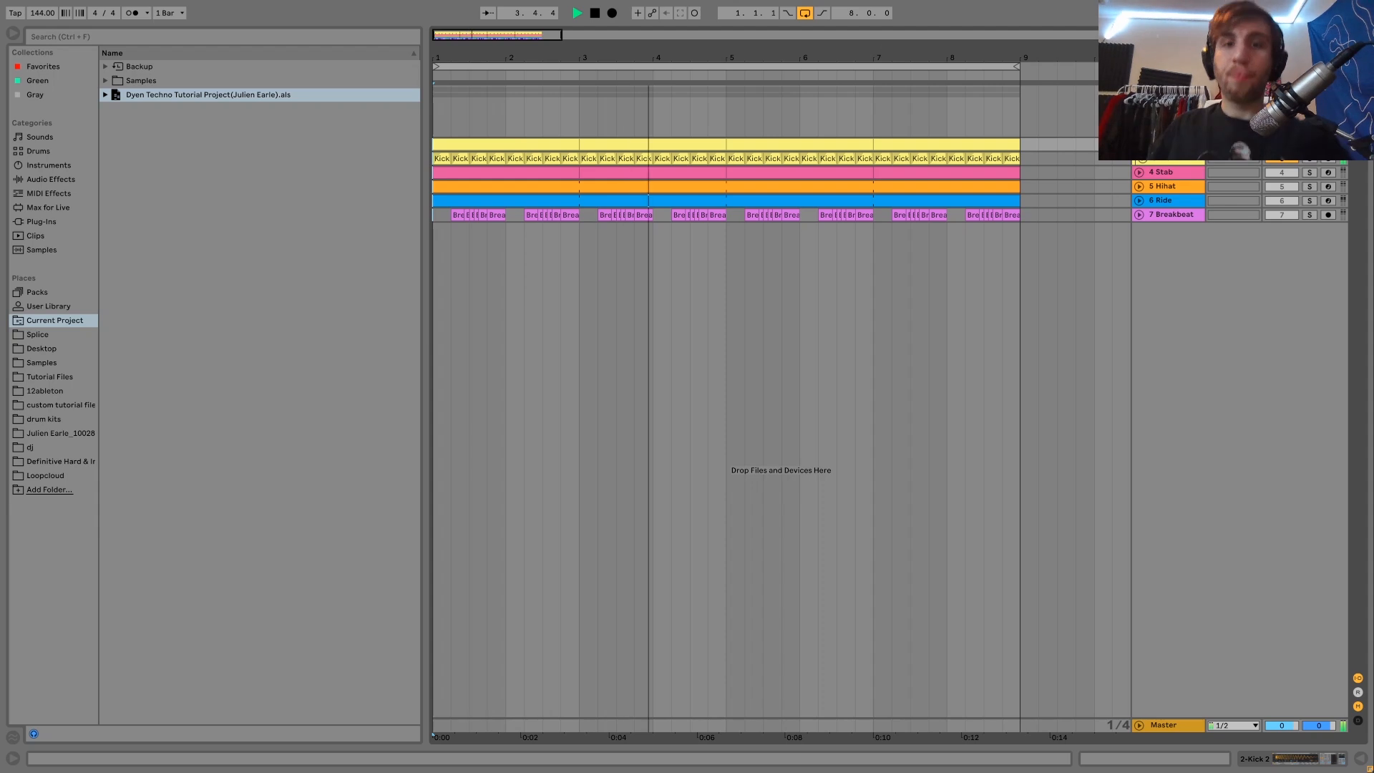
# - Stop playback, show the device chain and unfold the 2 Kick 2 and 3 Kick tracks
pyautogui.press('space')
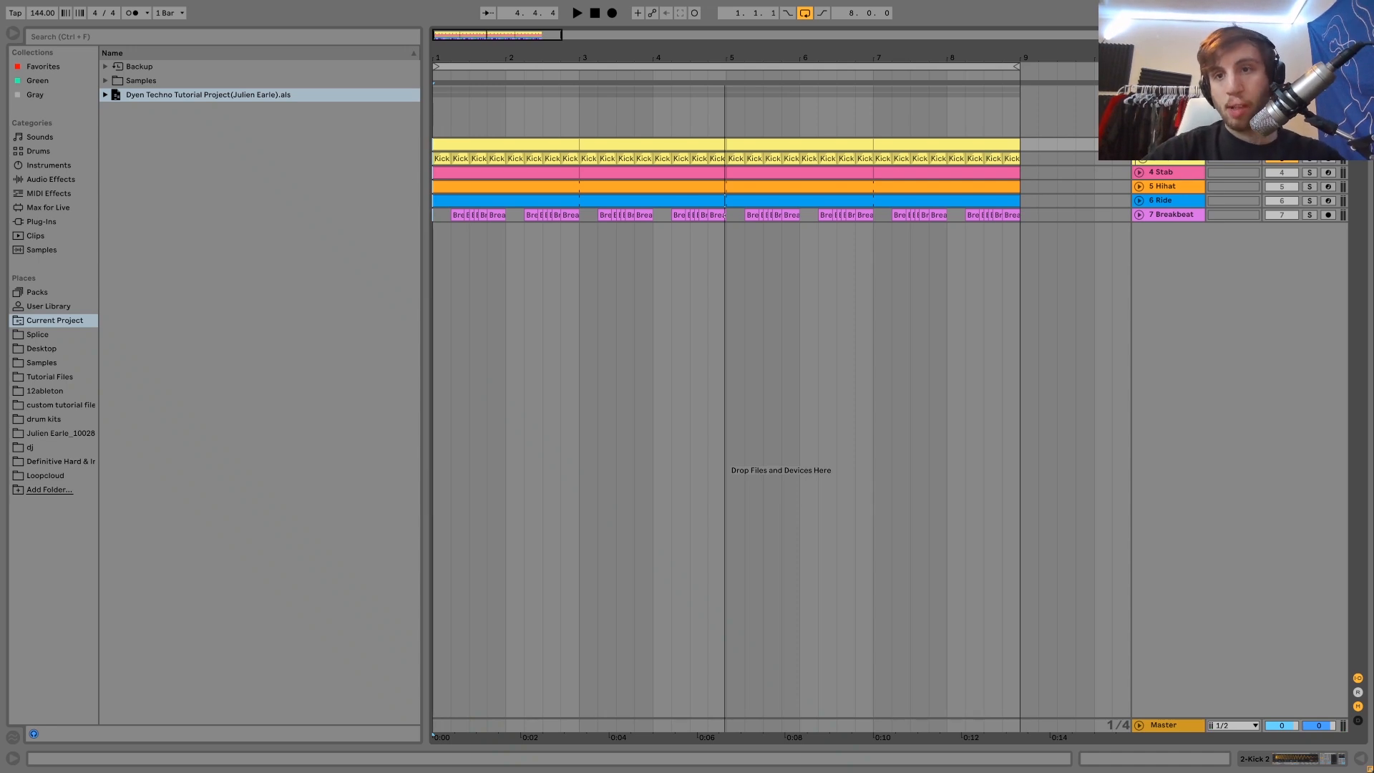
pyautogui.hotkey('ctrl', 'alt', 'l')
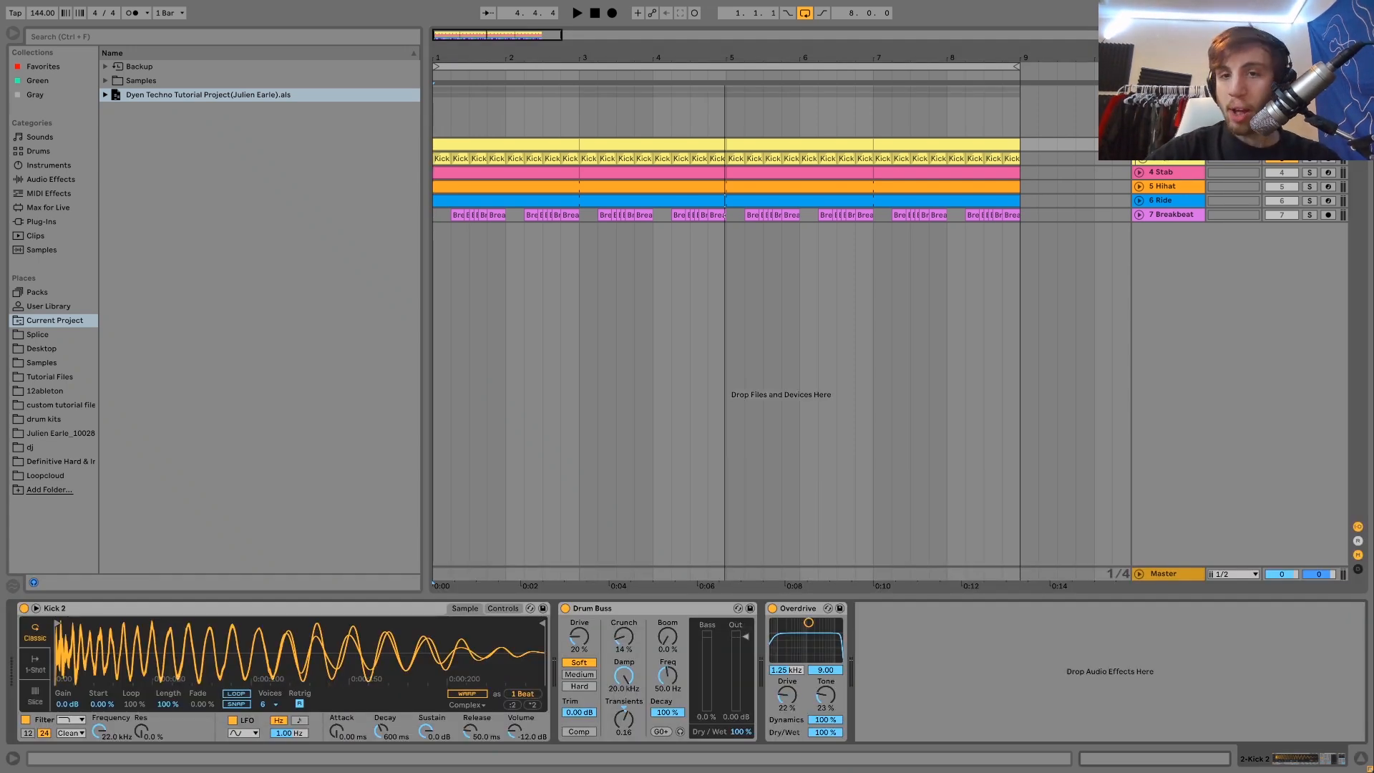
pyautogui.click(1142, 158)
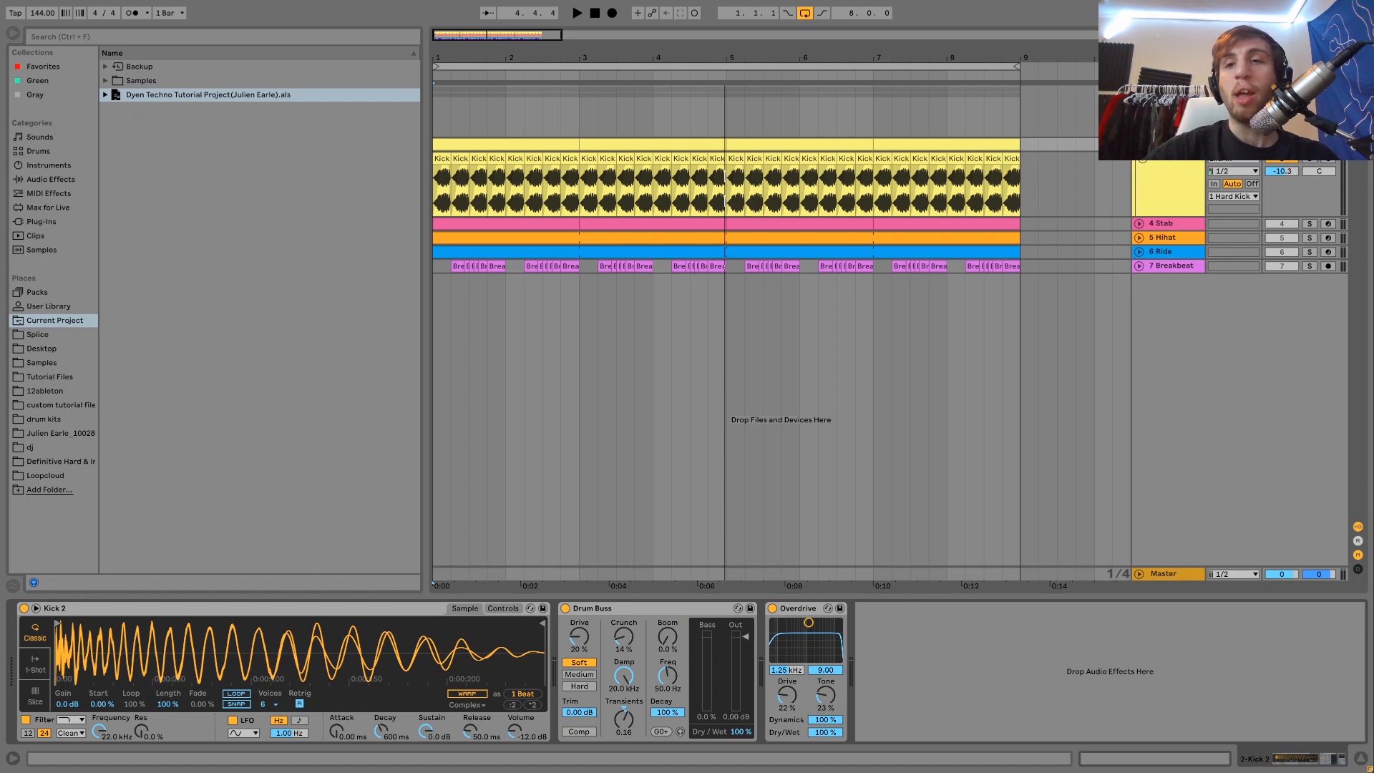
pyautogui.click(1143, 143)
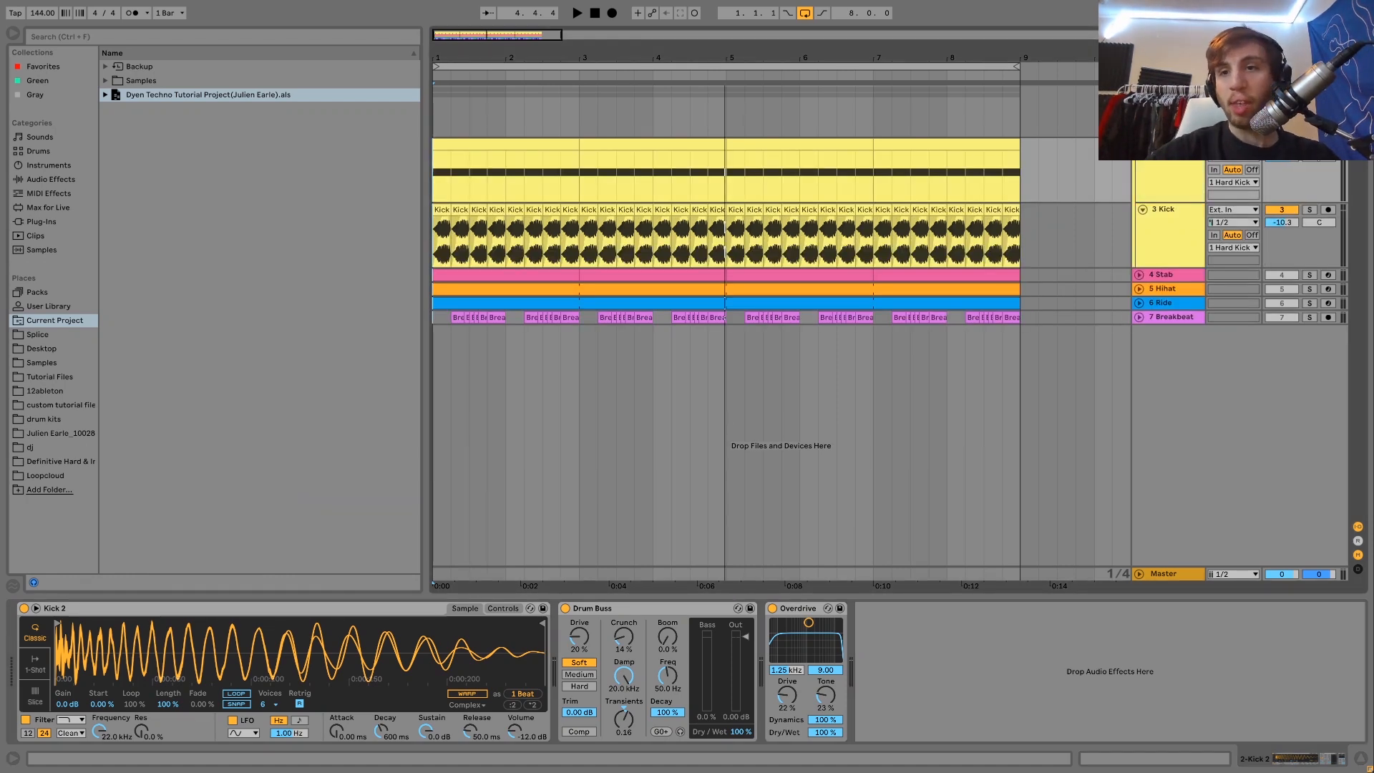
# - Play the kick layers briefly and solo the 3 Kick track
pyautogui.press('space')
pyautogui.press('space')
pyautogui.click(1174, 236)
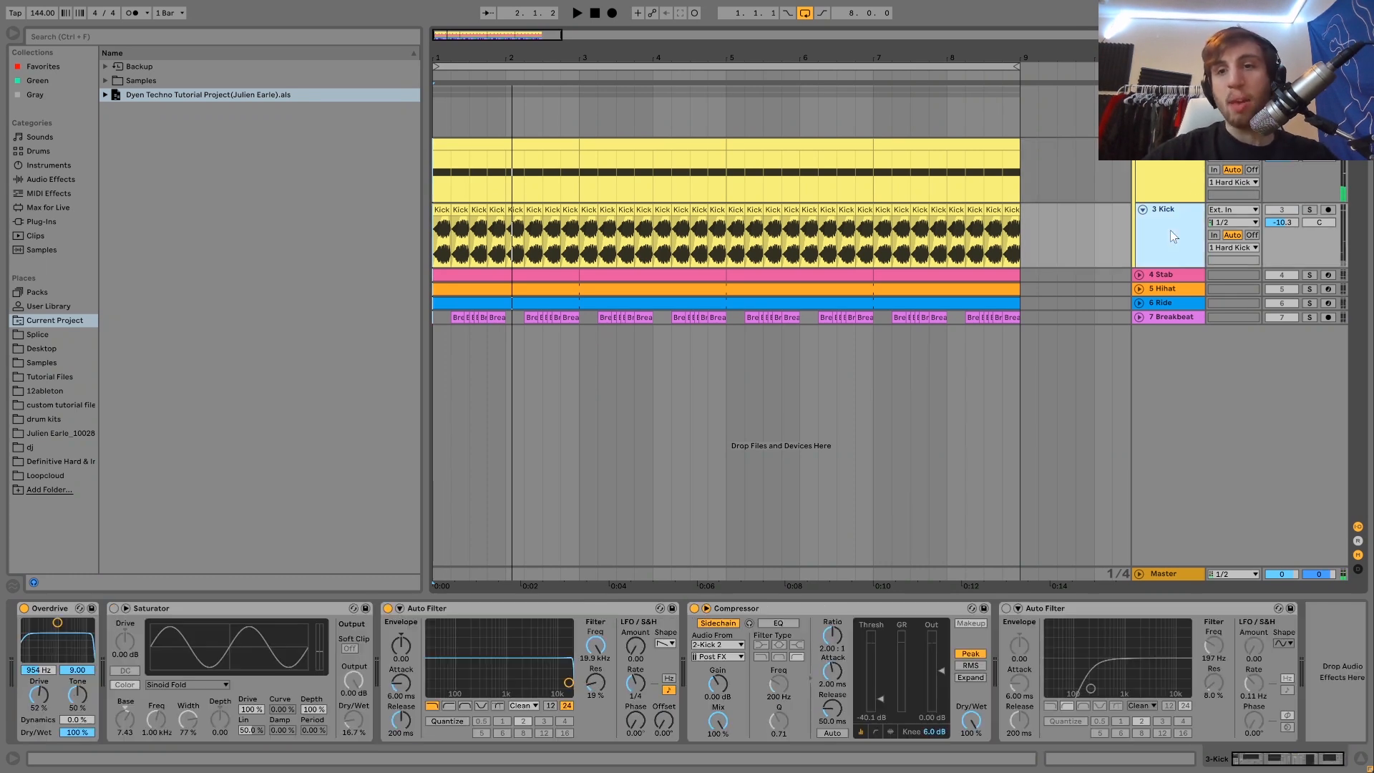
pyautogui.click(1309, 209)
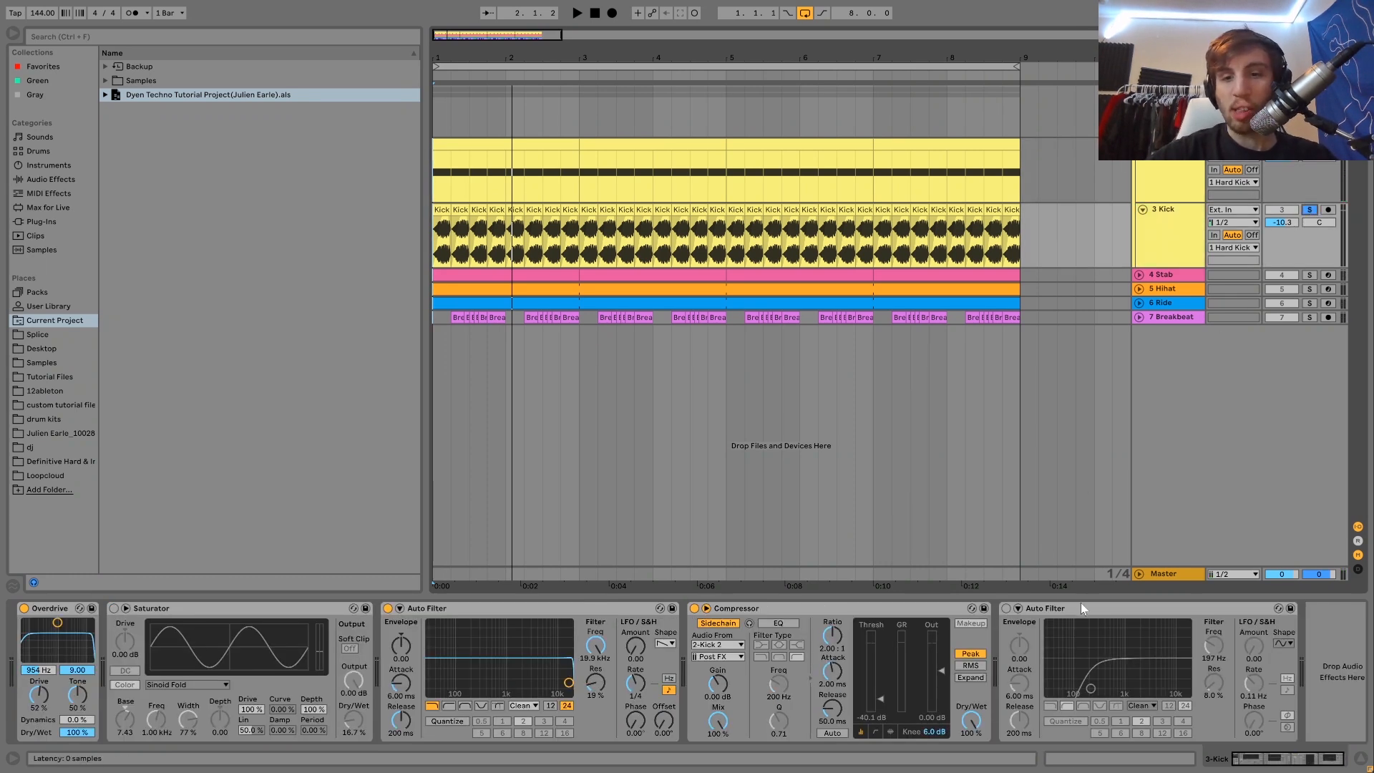
# - Audition the soloed Kick and remove its switched-off Saturator and high-pass Auto Filter
pyautogui.press('space')
pyautogui.press('Delete')
pyautogui.click(320, 610)
pyautogui.press('Delete')
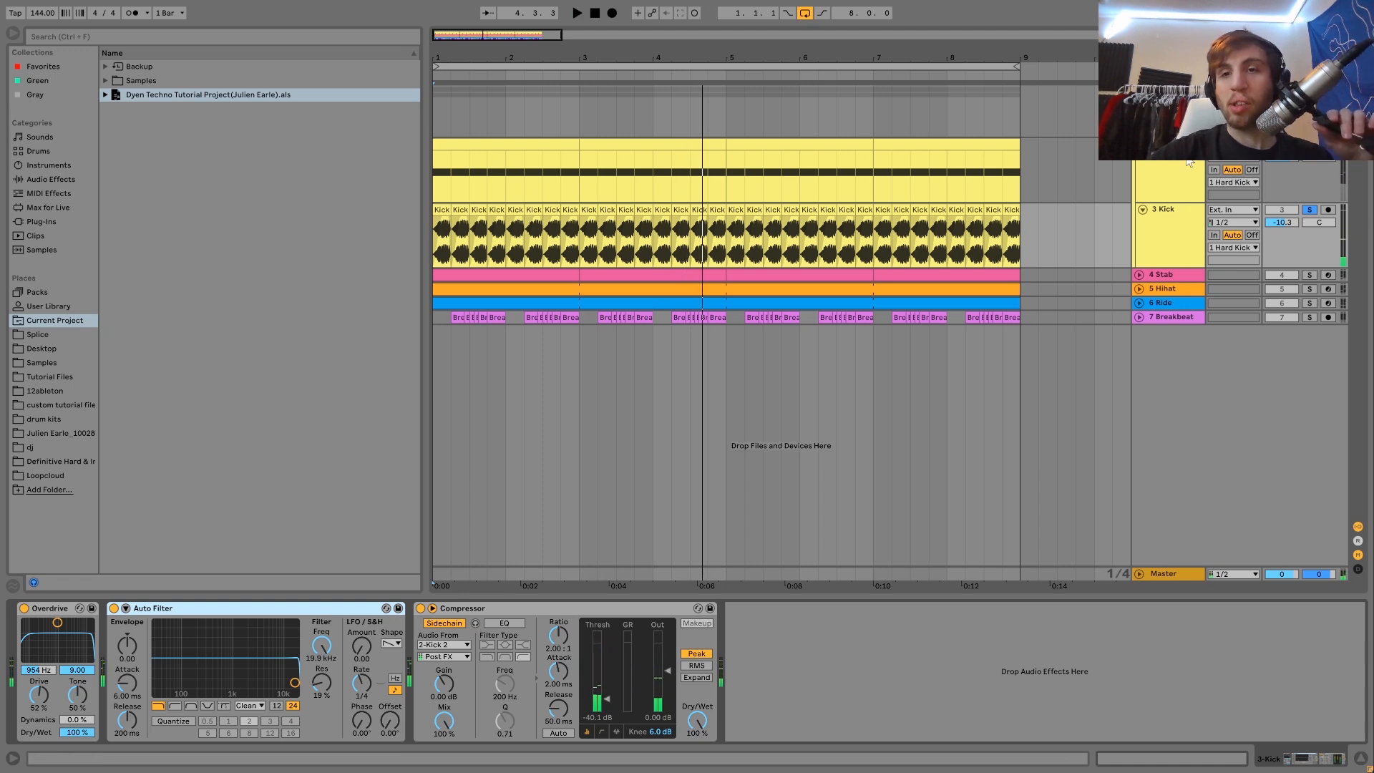
# - Solo the Kick 2 track and audition it with its full effect chain
pyautogui.click(1165, 146)
pyautogui.click(1309, 145)
pyautogui.press('space')
pyautogui.press('space')
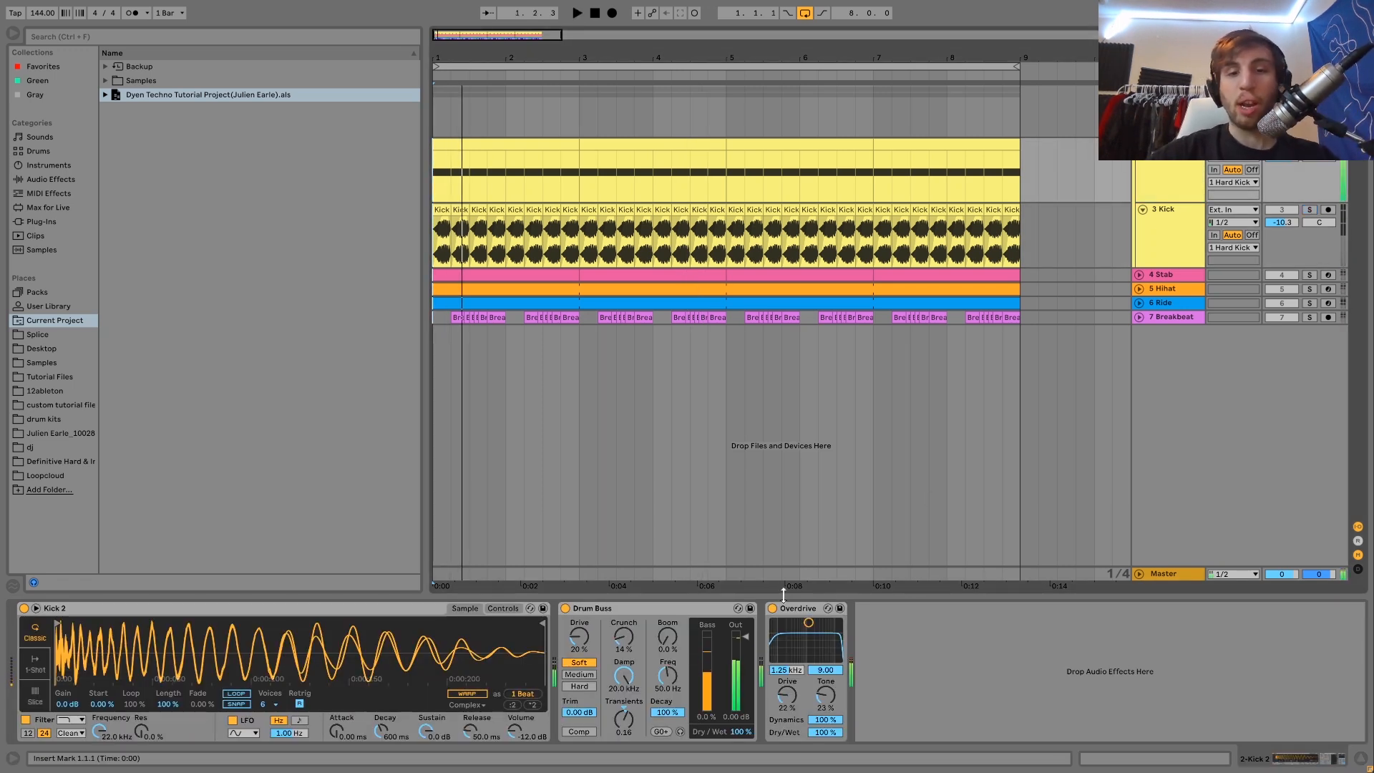
# - Compare the Kick 2 sound with Drum Buss and Overdrive bypassed and switched on
pyautogui.click(773, 608)
pyautogui.click(565, 608)
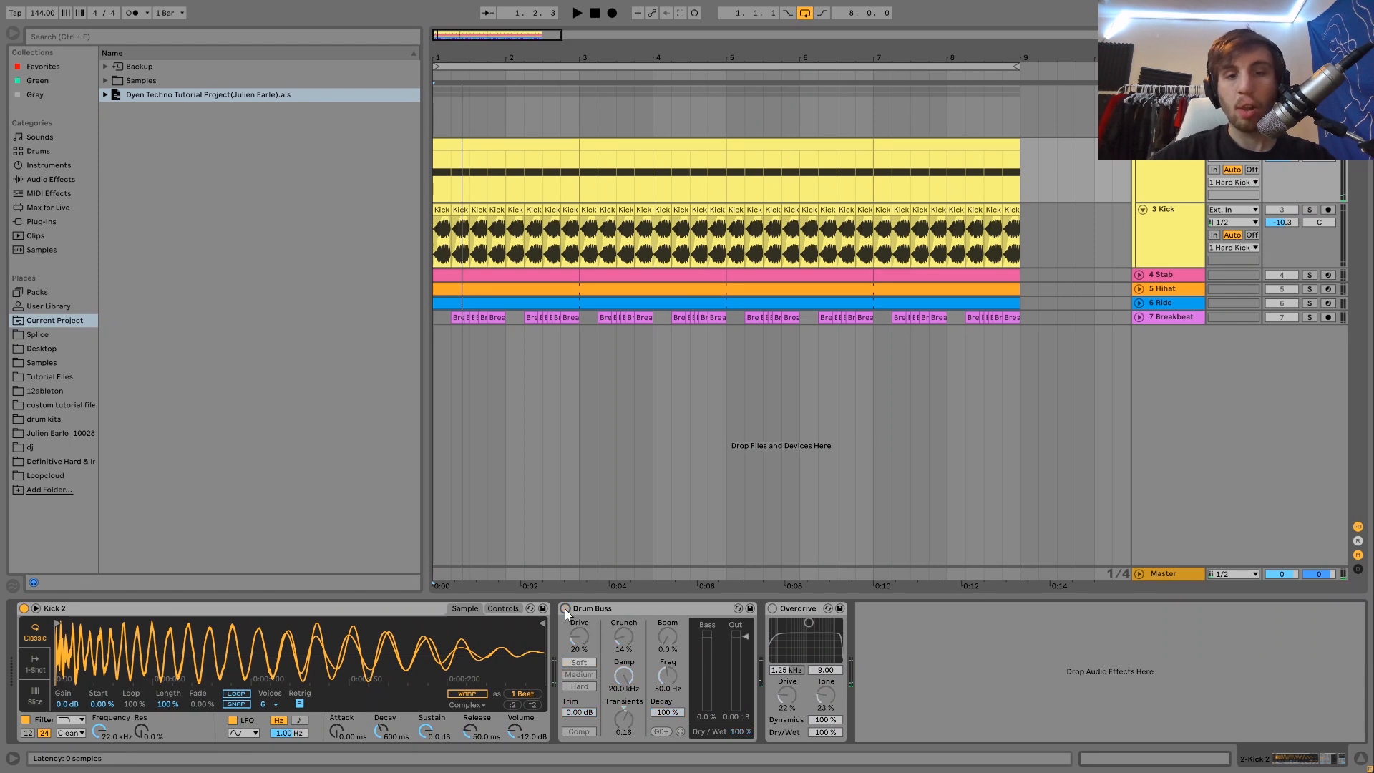
pyautogui.press('space')
pyautogui.click(564, 609)
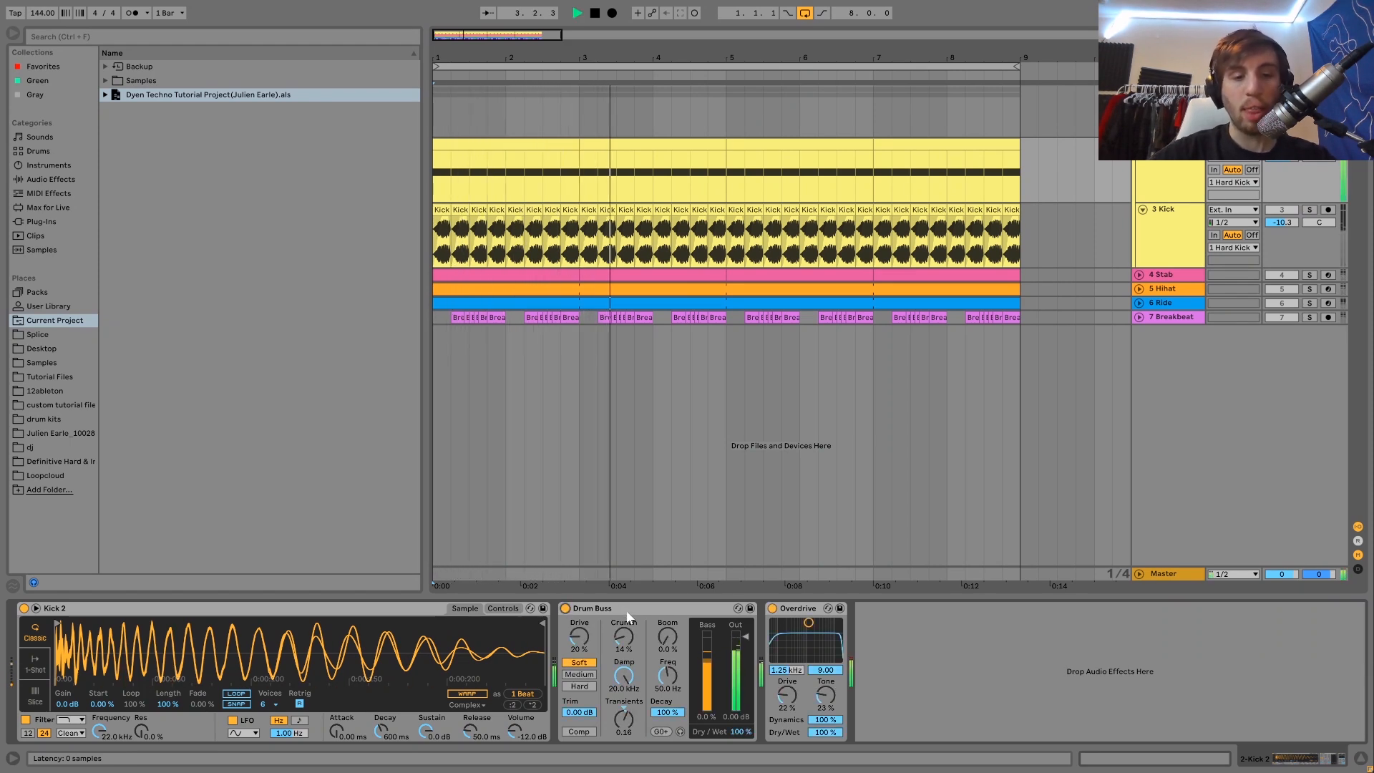
pyautogui.press('space')
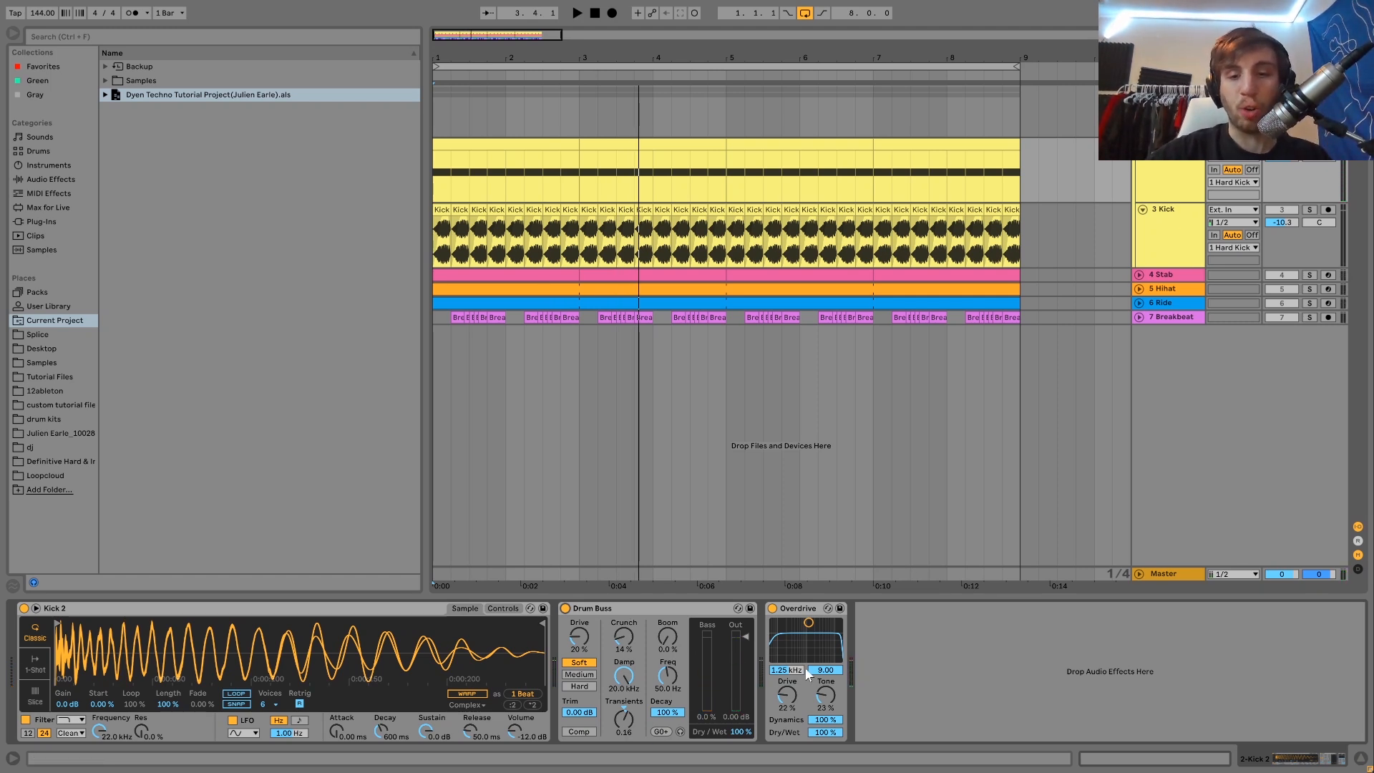
# - Audition the Kick 2 layer, then solo the 3 Kick track and play it for comparison
pyautogui.press('space')
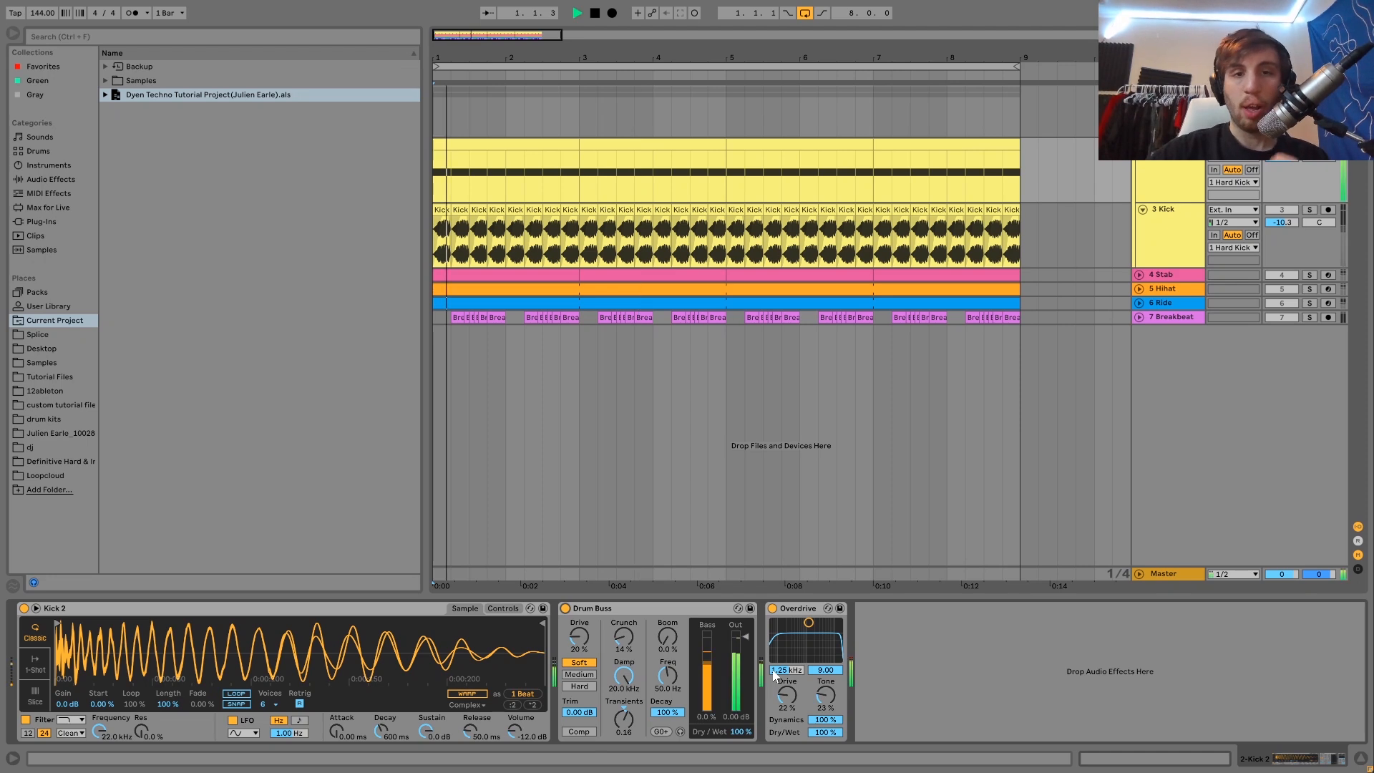
pyautogui.press('space')
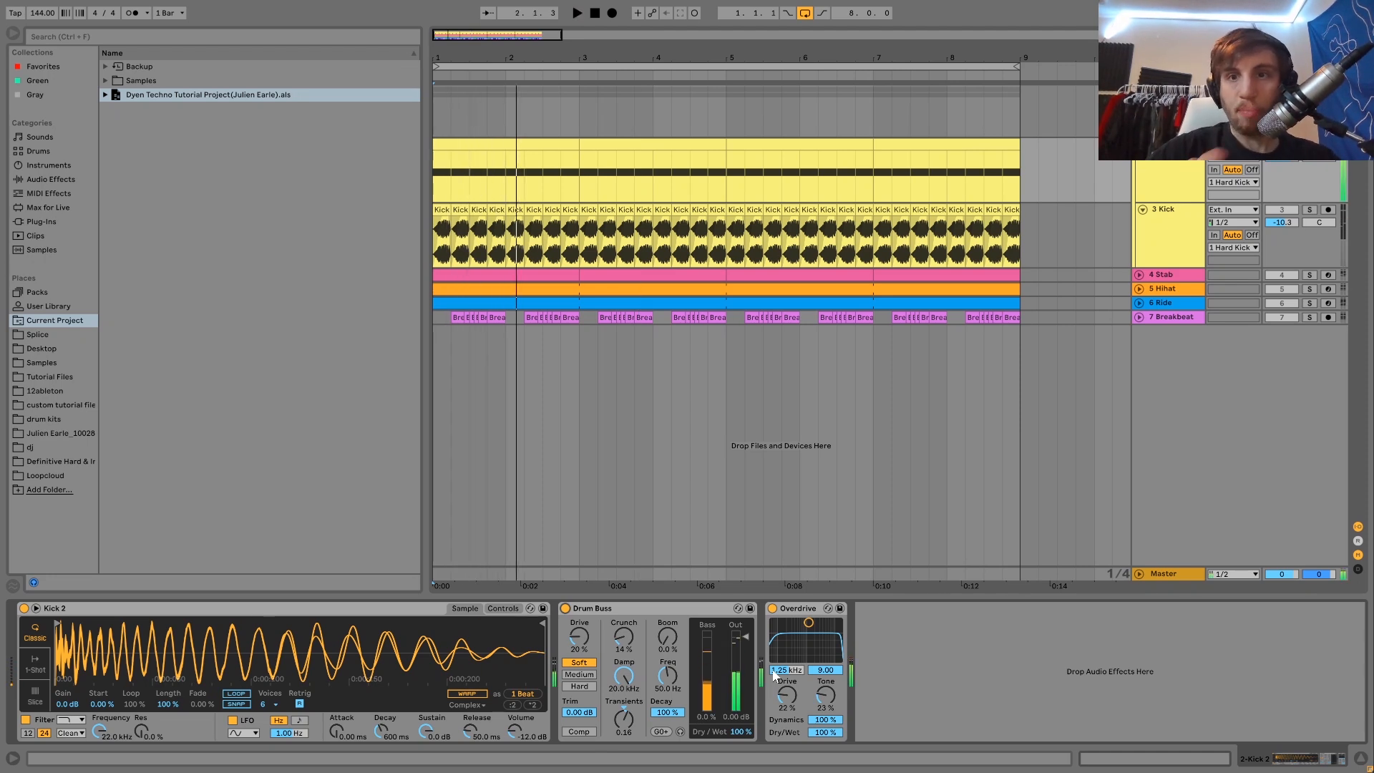
pyautogui.press('space')
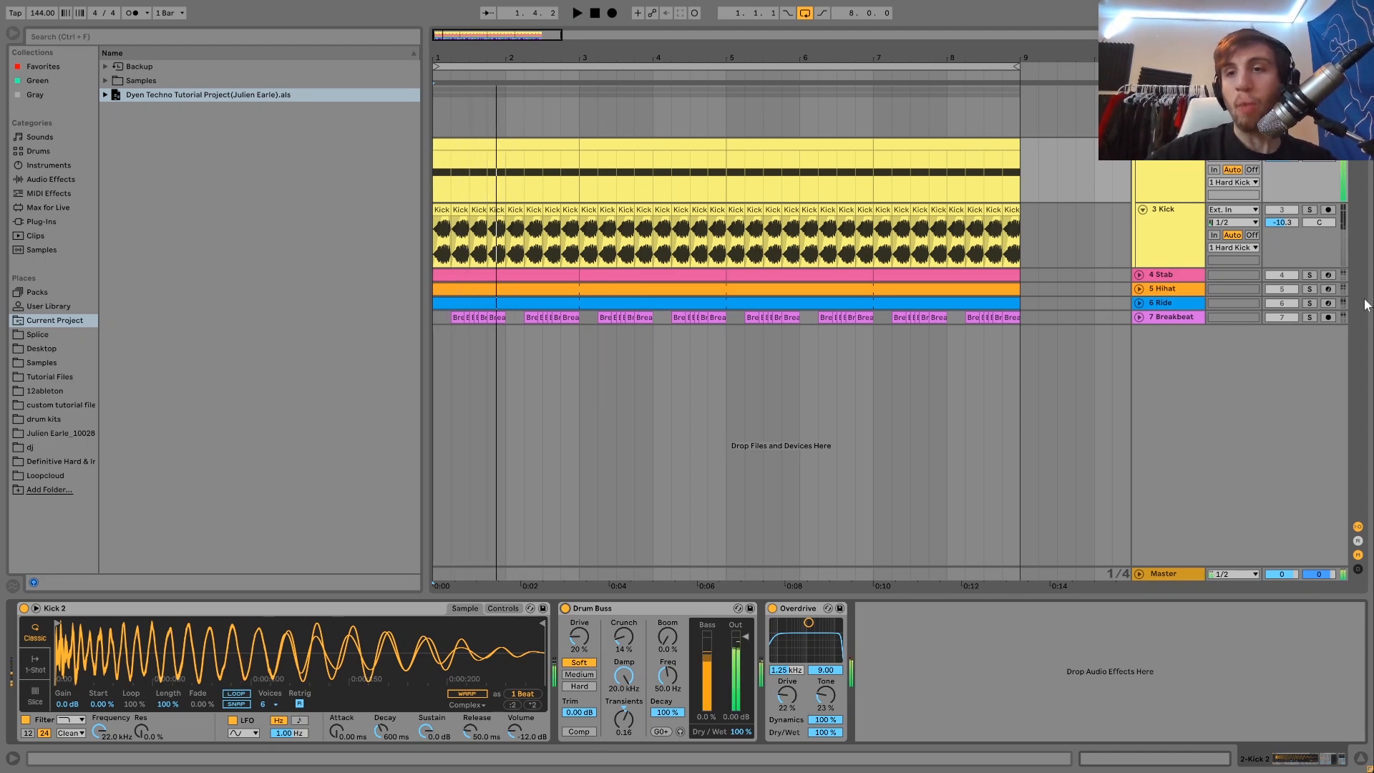
pyautogui.click(1310, 210)
pyautogui.press('space')
# - Locate the first Kick clip's sample file in the browser and inspect the clip's waveform and sample settings
pyautogui.click(442, 209)
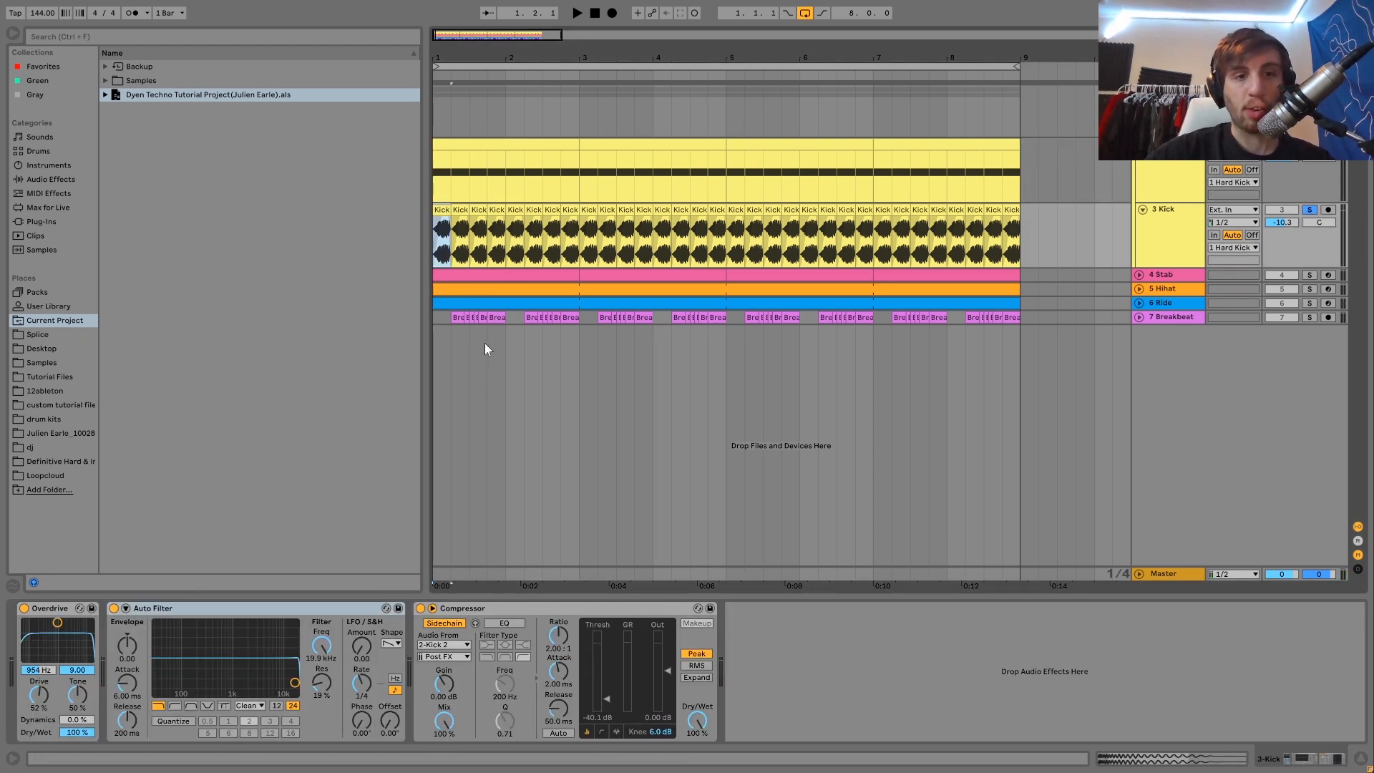
pyautogui.hotkey('ctrl', 'alt', 'r')
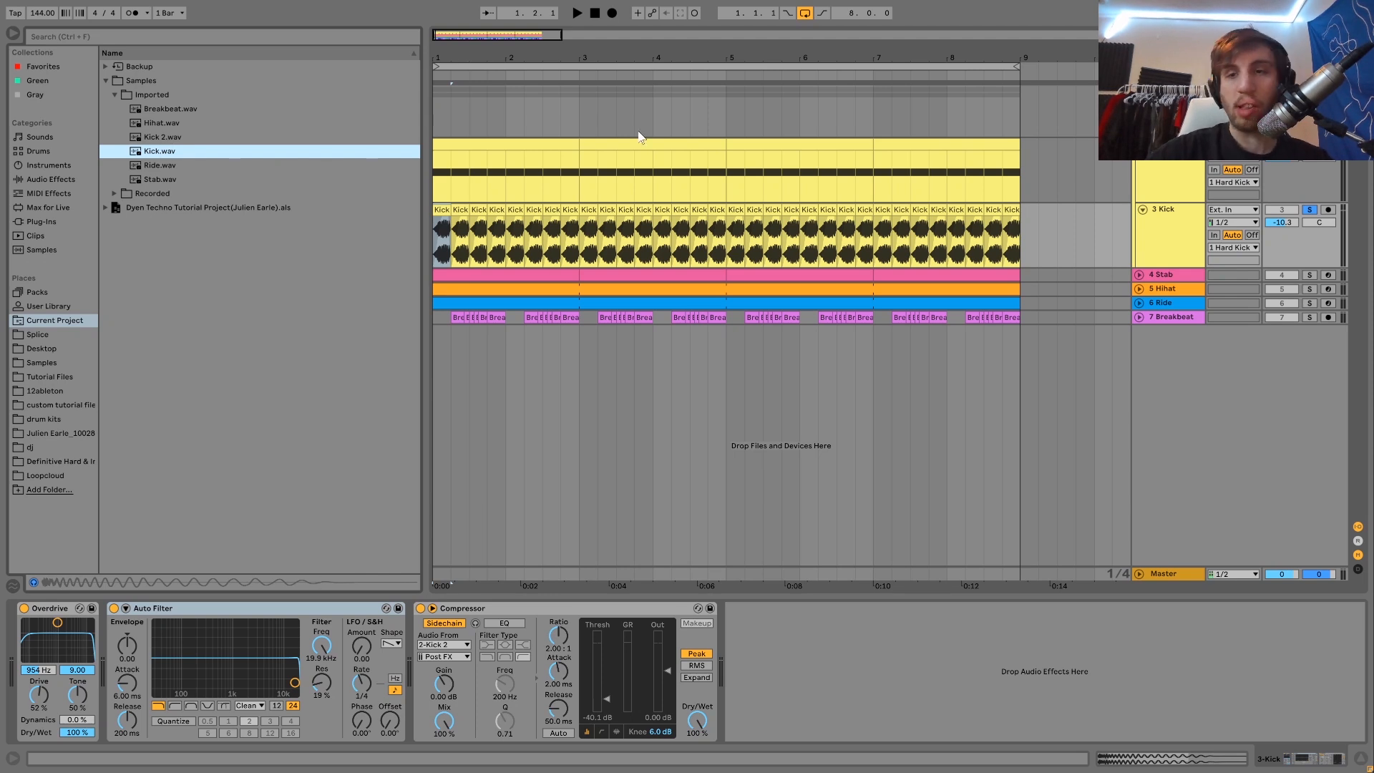
pyautogui.click(444, 209)
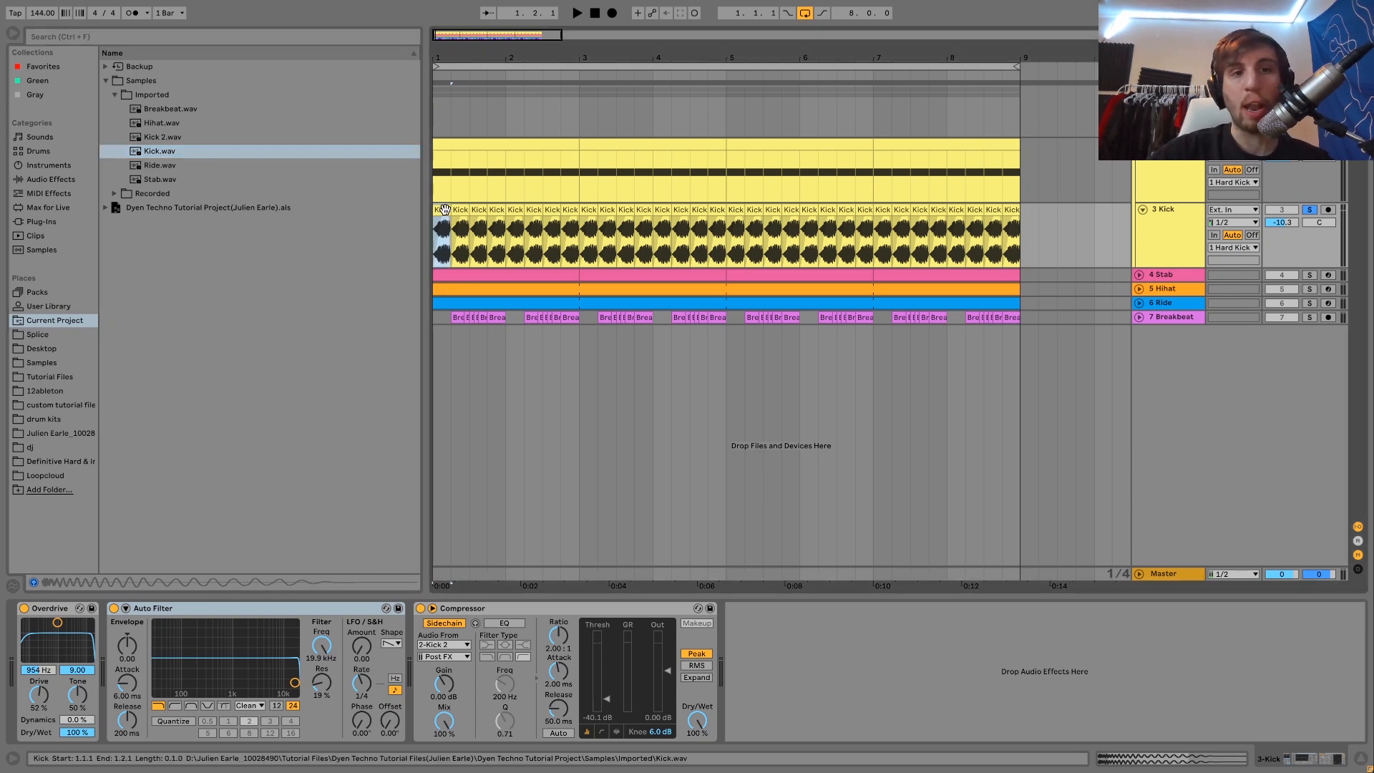
pyautogui.doubleClick(445, 209)
pyautogui.moveTo(484, 457); pyautogui.dragTo(484, 430)
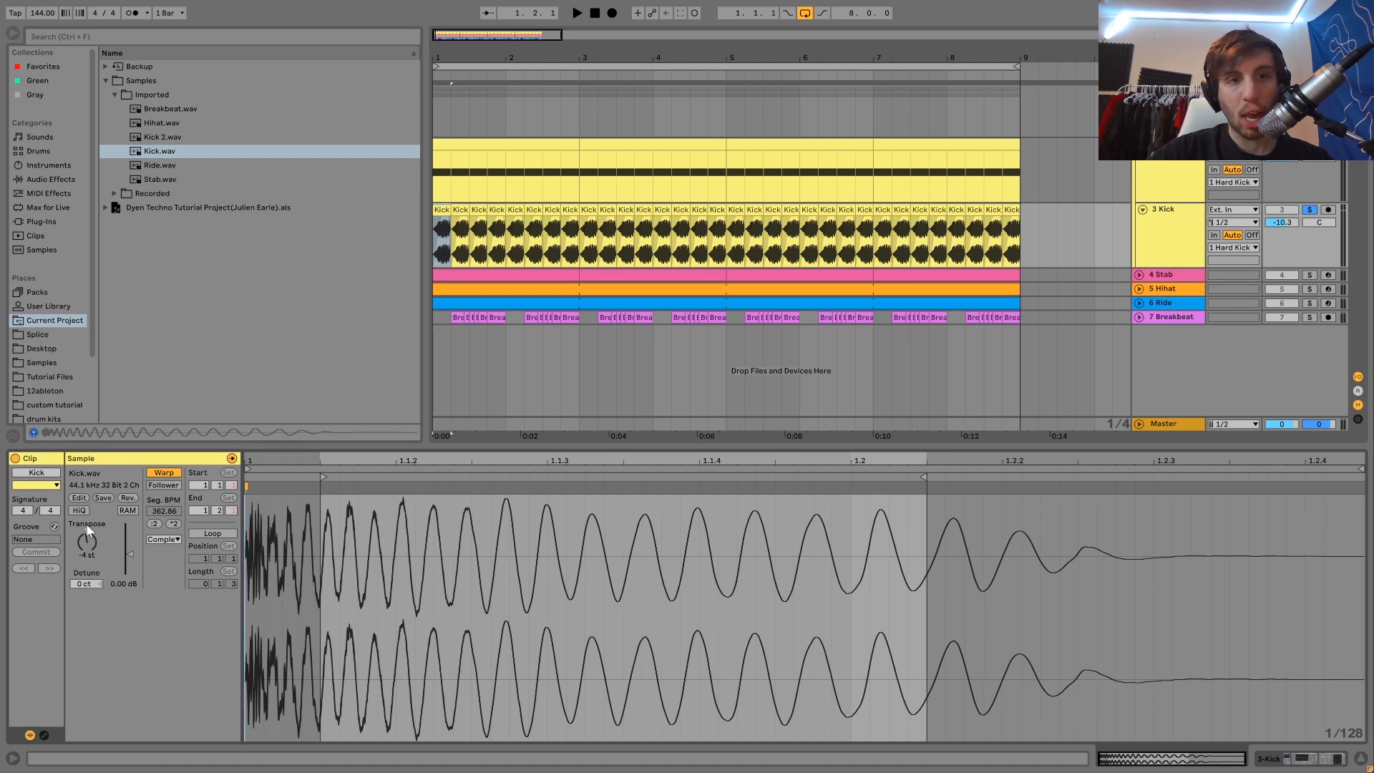
pyautogui.hotkey('shift', 'Tab')
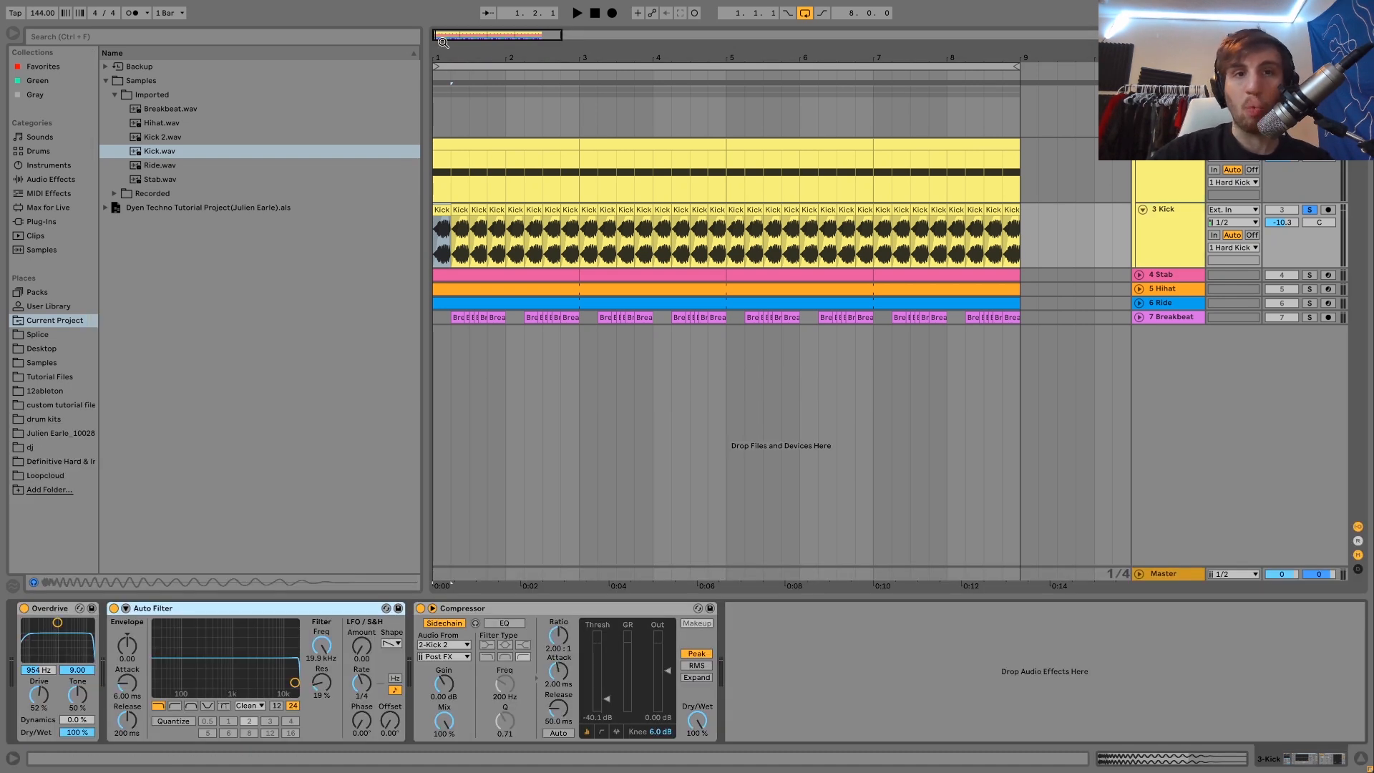
# - Examine the fade-in on the first Kick clip and play the soloed track
pyautogui.moveTo(437, 52); pyautogui.dragTo(469, 254)
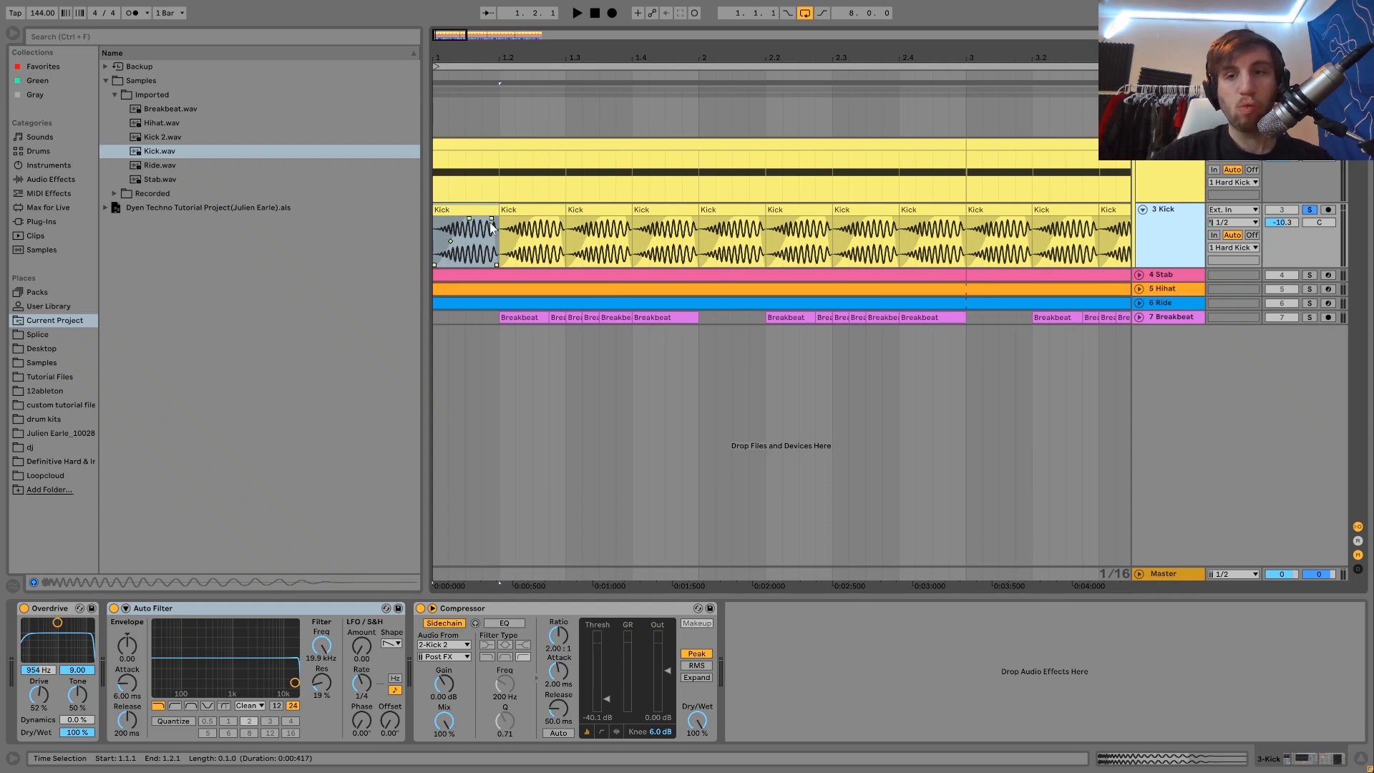
pyautogui.click(447, 209)
pyautogui.press('space')
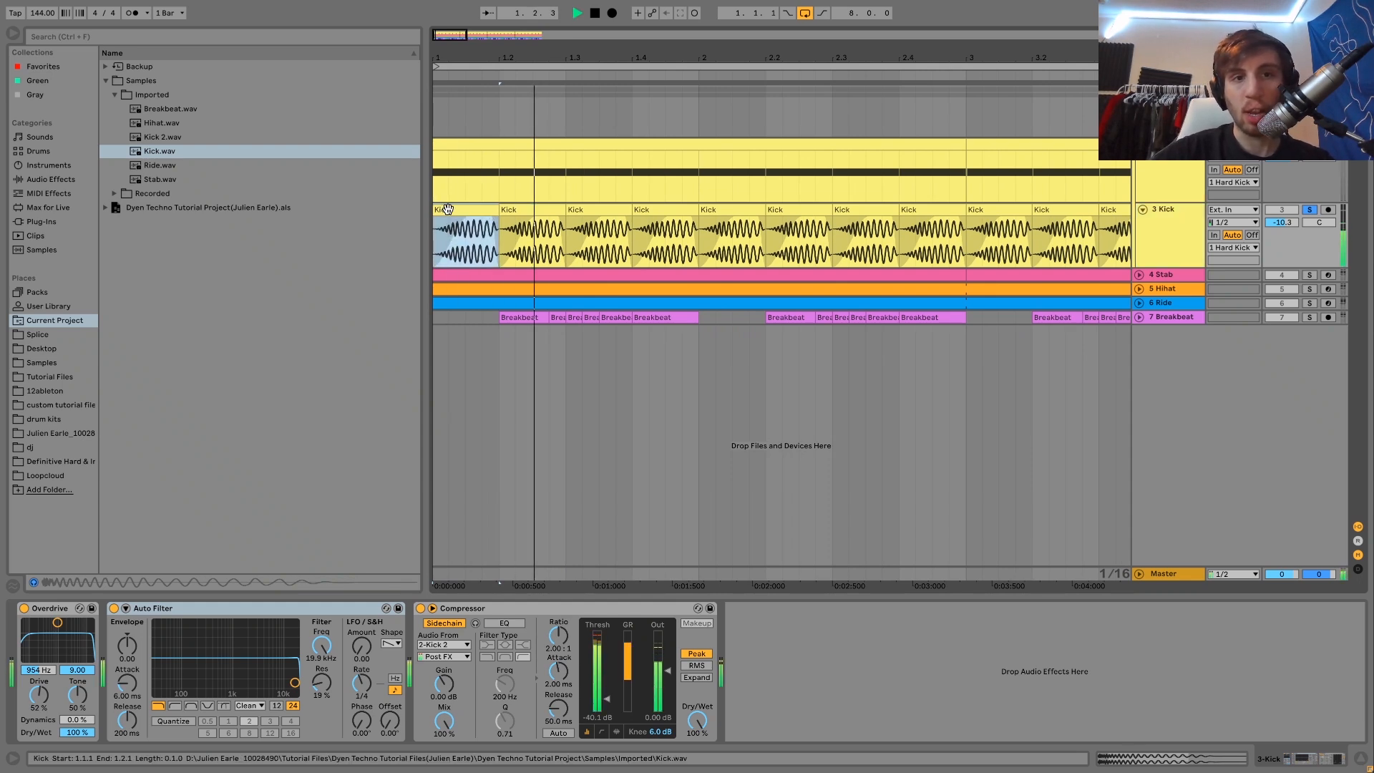
pyautogui.press('space')
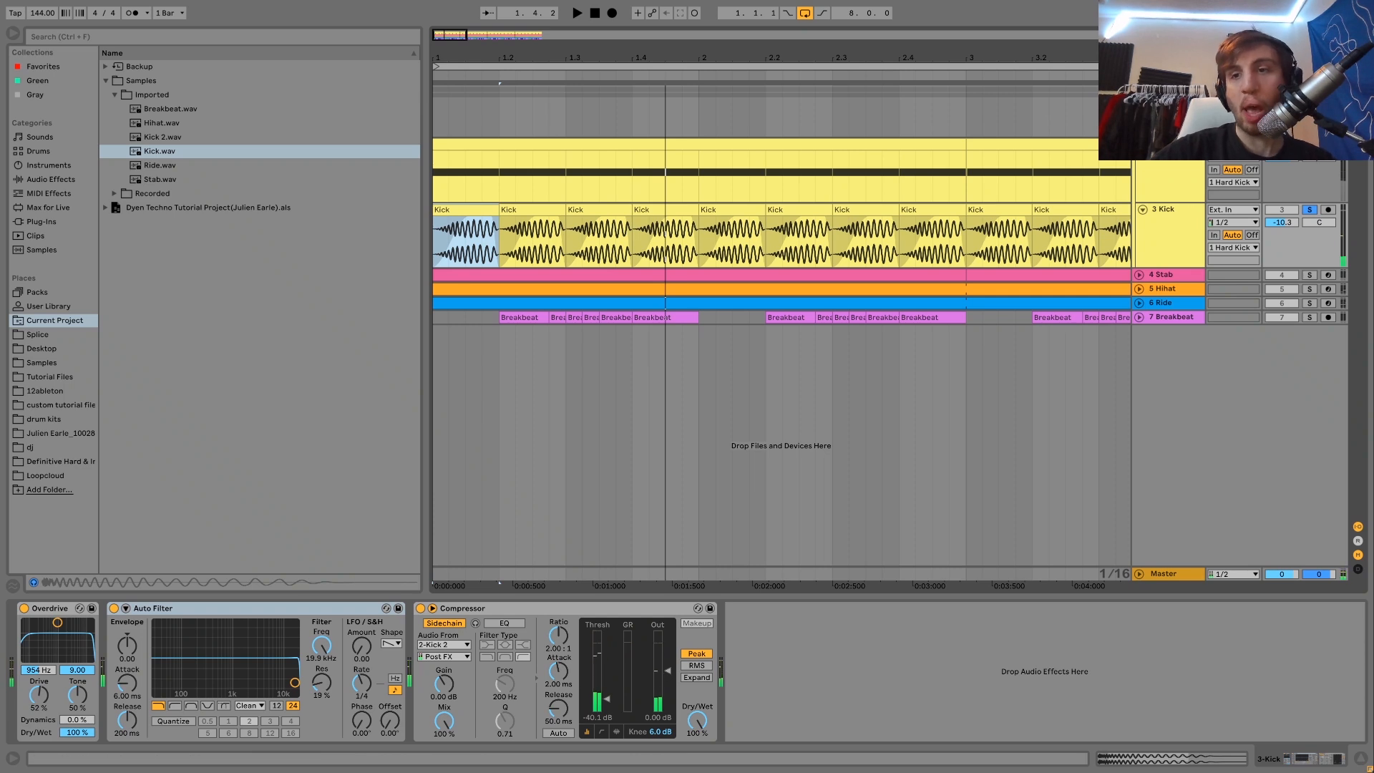
# - Audition the soloed Kick and remove its remaining low-pass Auto Filter
pyautogui.press('space')
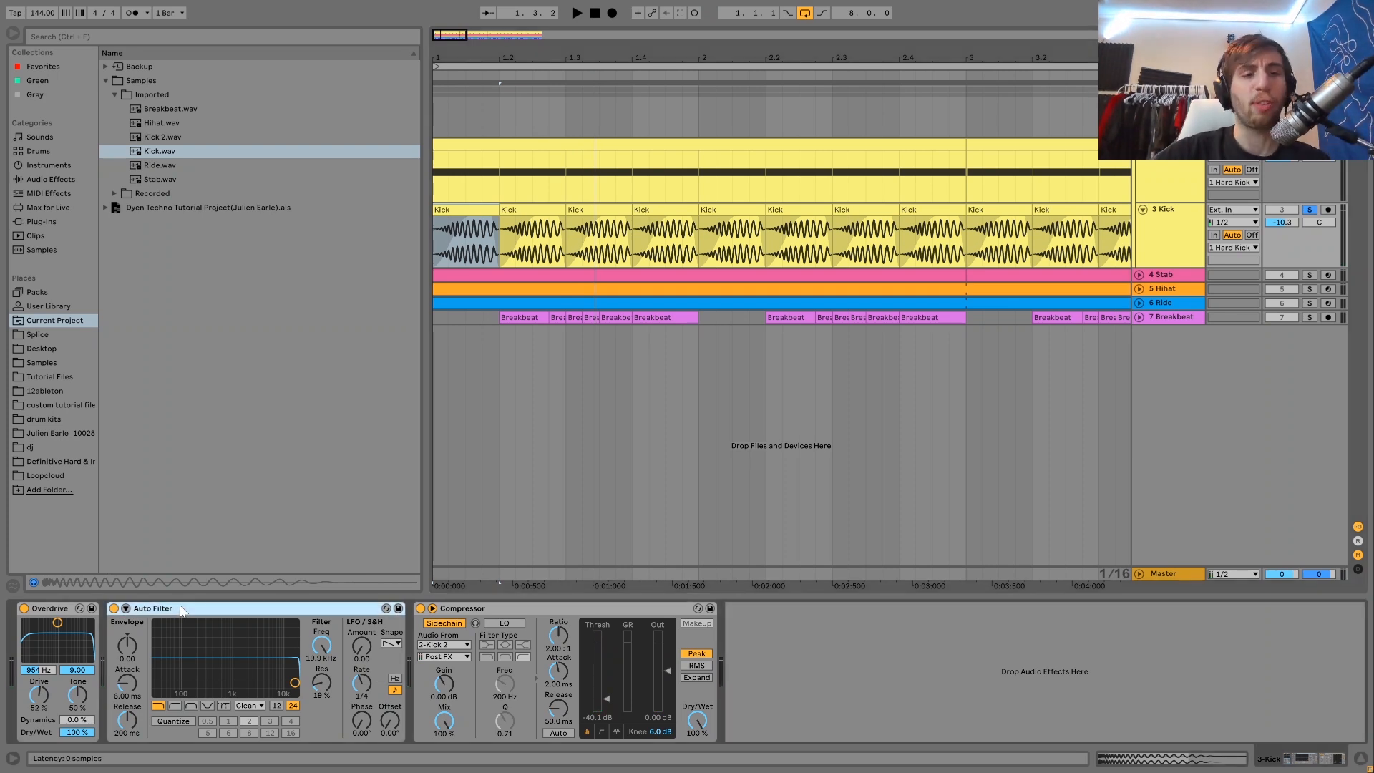
pyautogui.press('Delete')
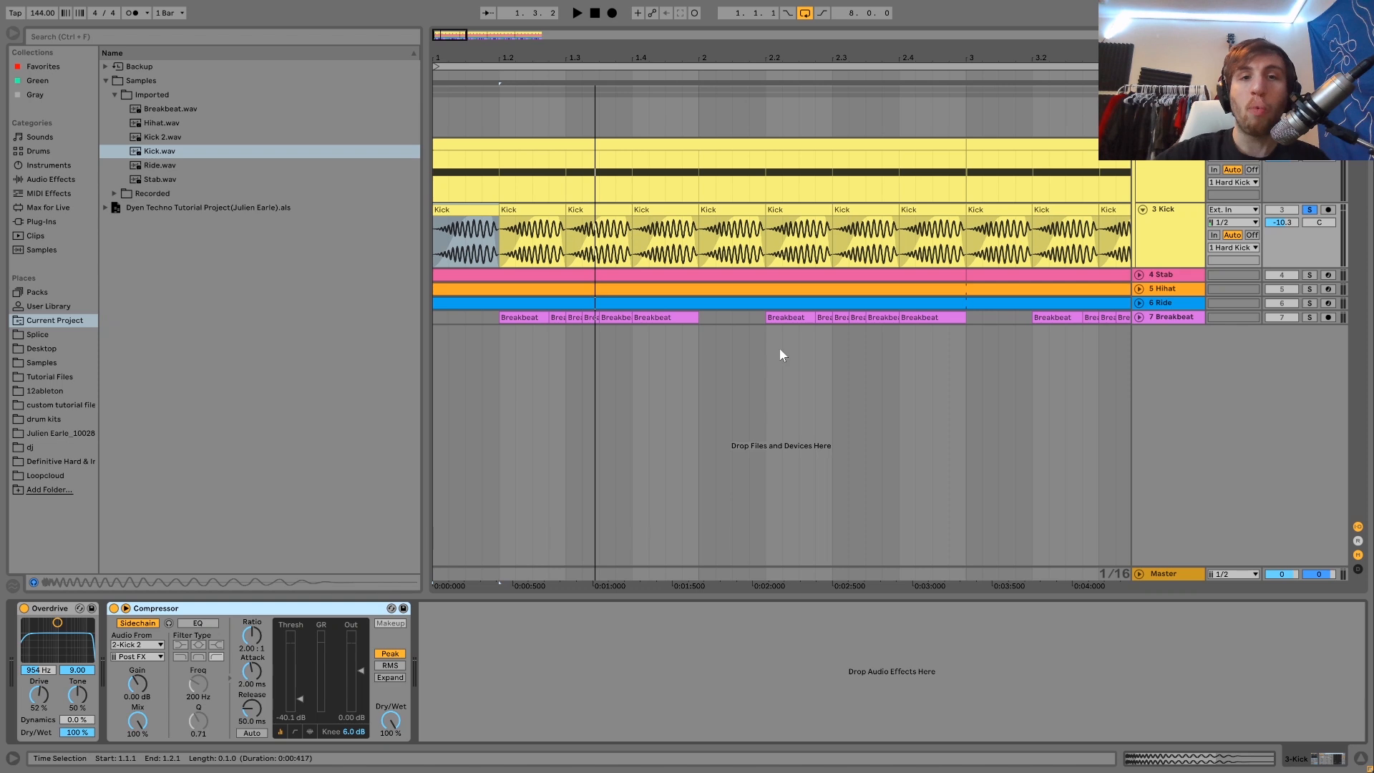
# - Compare the soloed Kick with its sidechain Compressor bypassed and switched on
pyautogui.press('space')
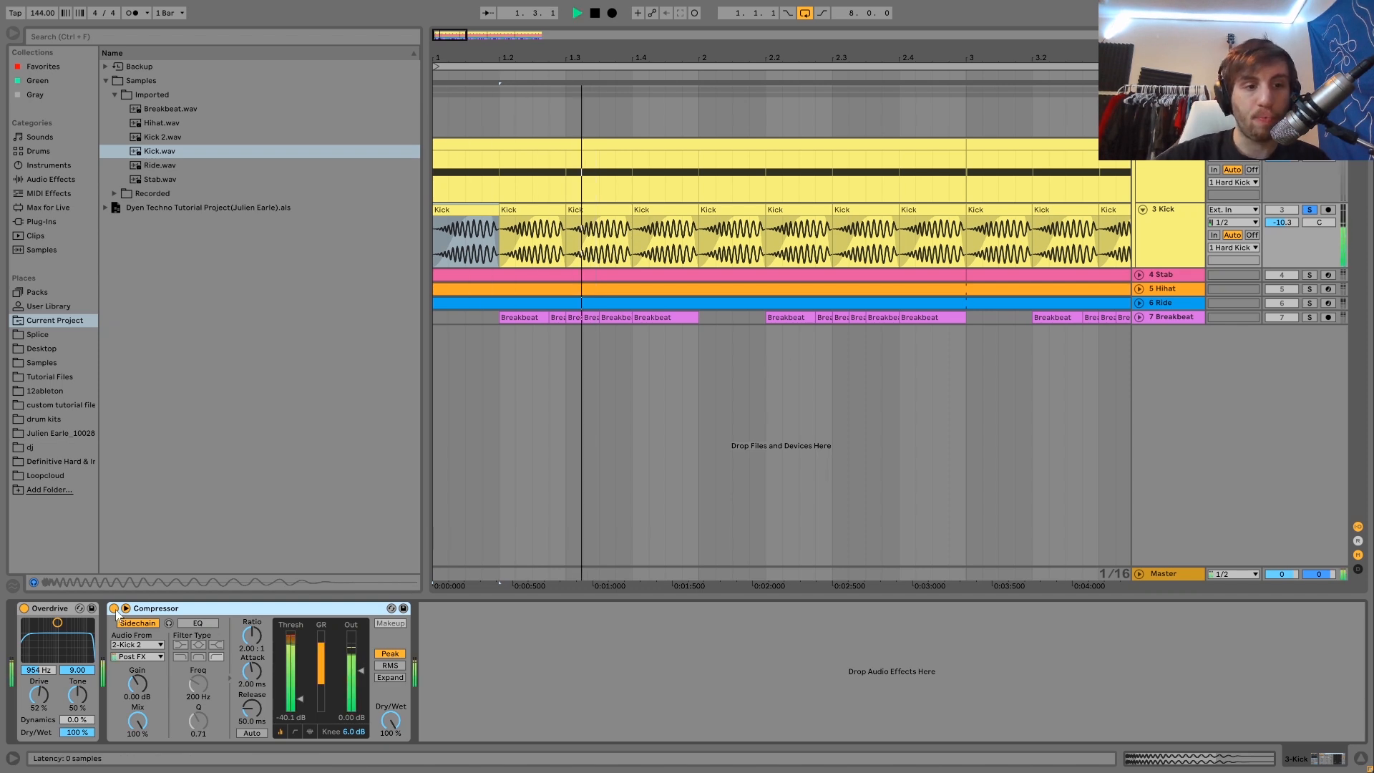
pyautogui.click(113, 608)
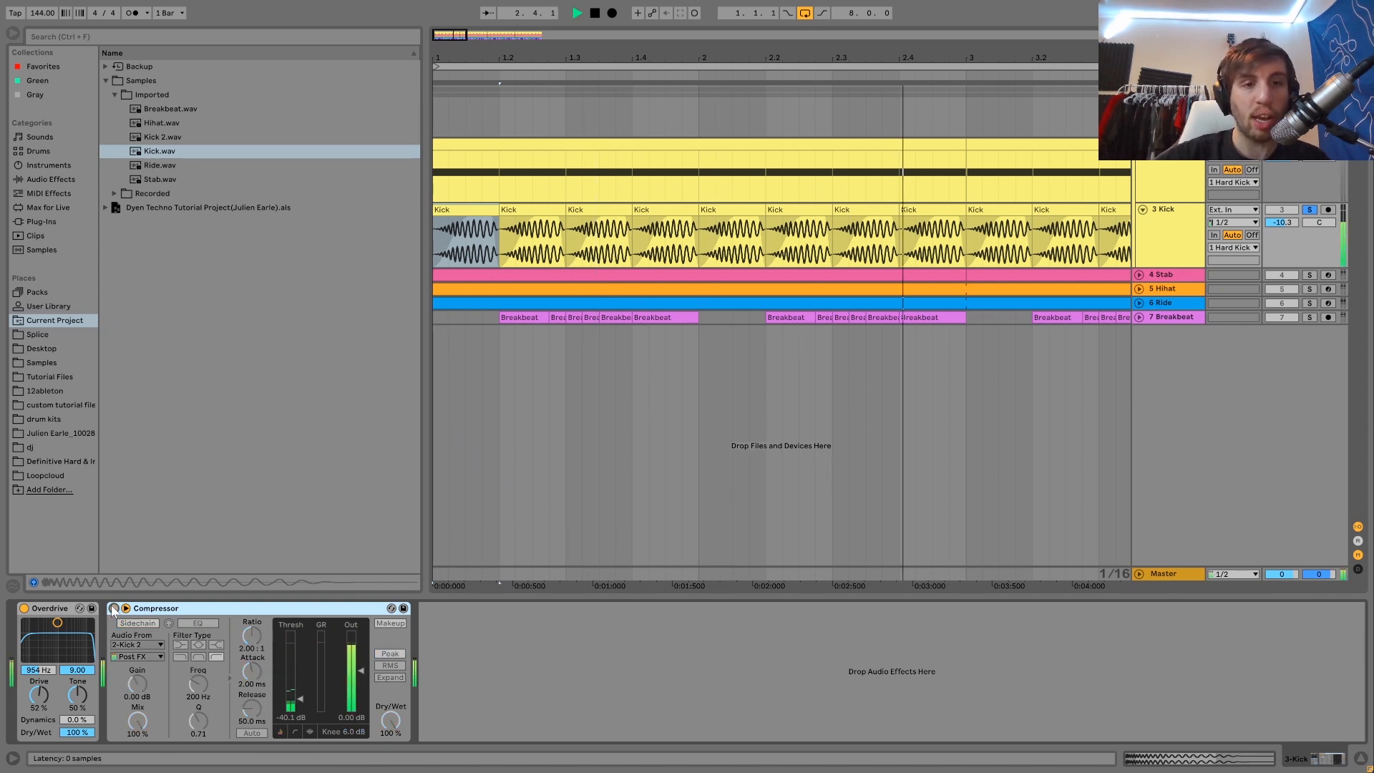
pyautogui.click(114, 608)
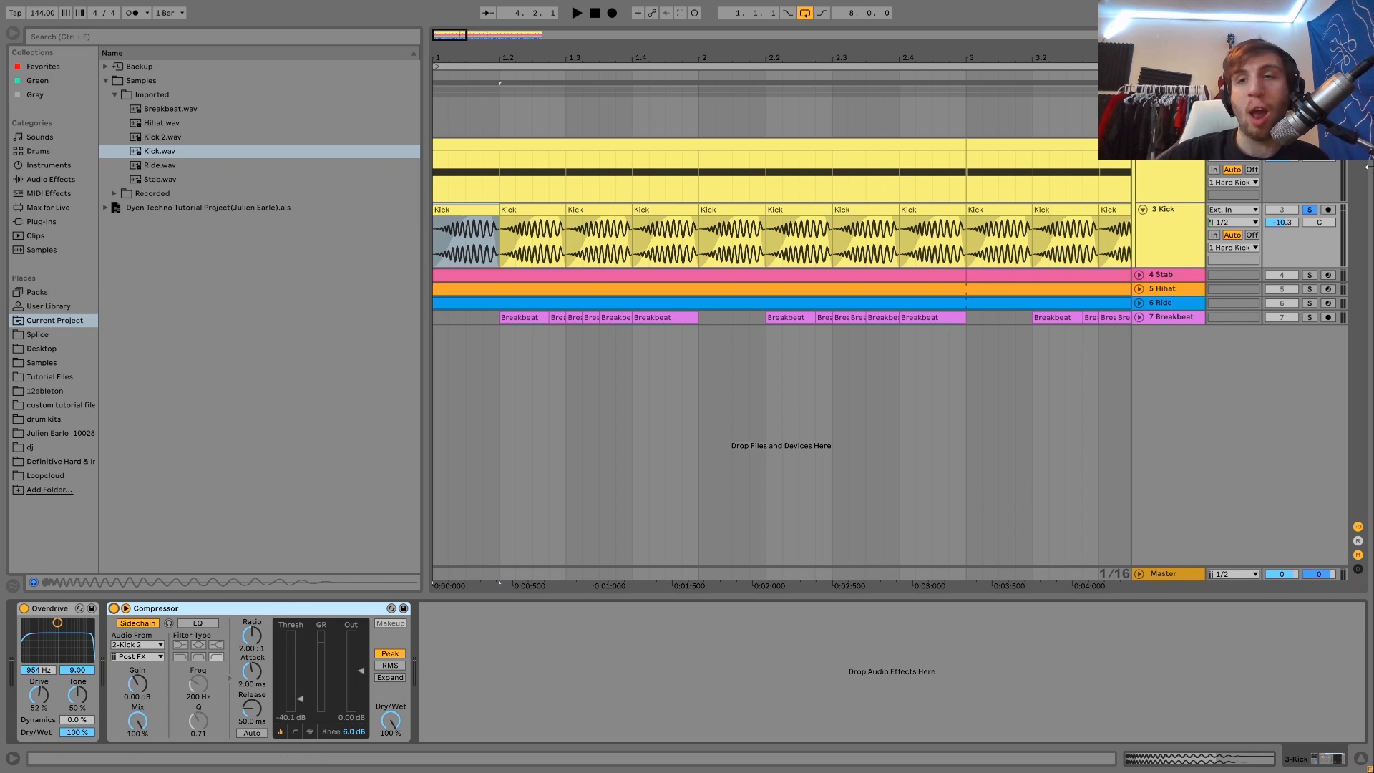
# - Play both kick layers together and review the device chains of Kick and Kick 2
pyautogui.press('space')
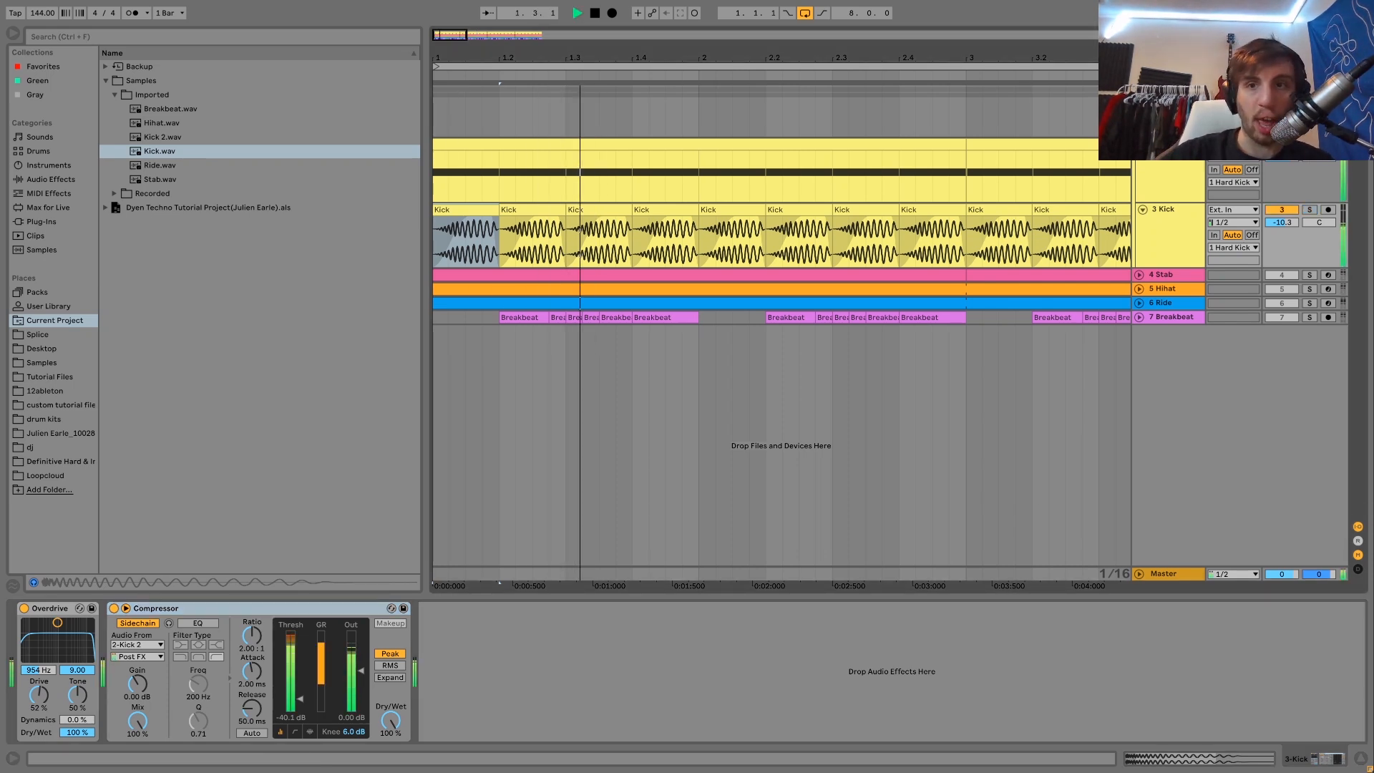
pyautogui.click(1183, 222)
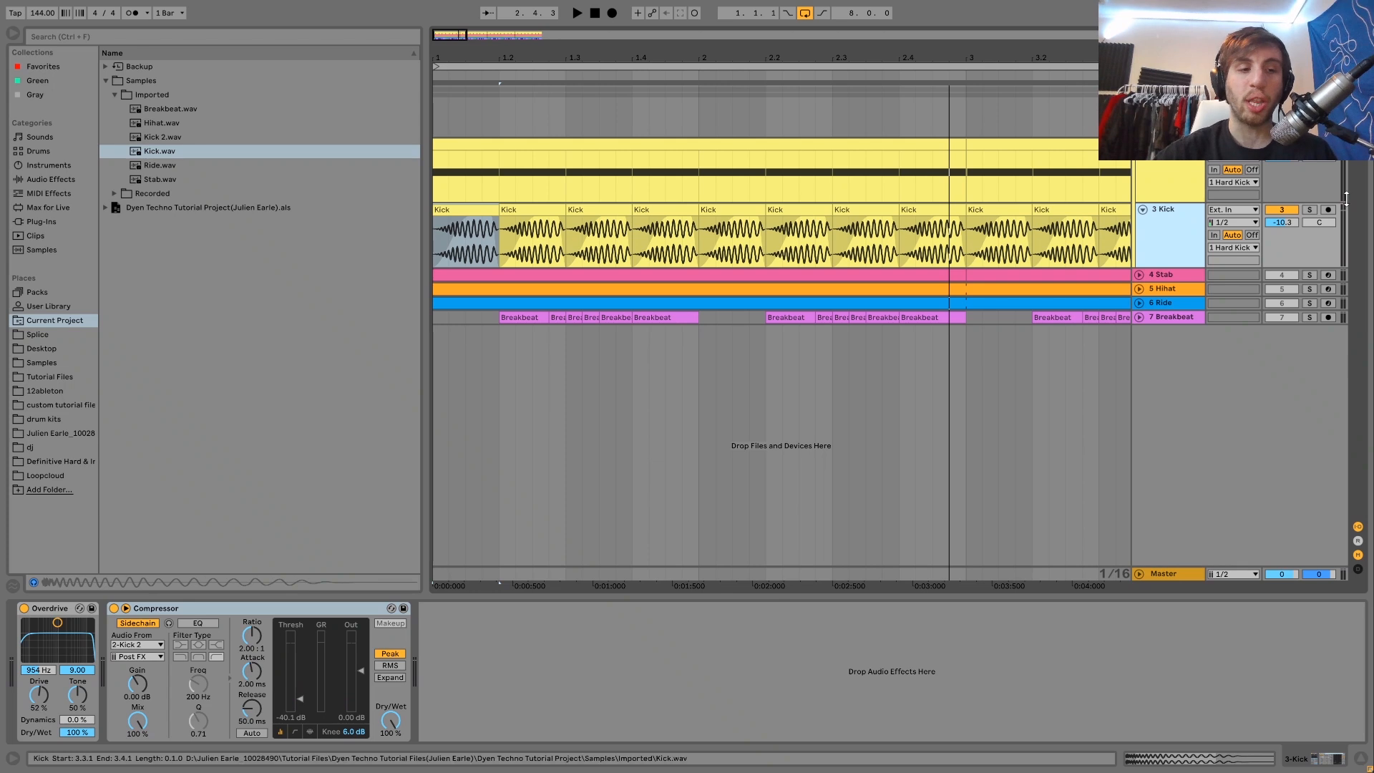
pyautogui.click(1155, 179)
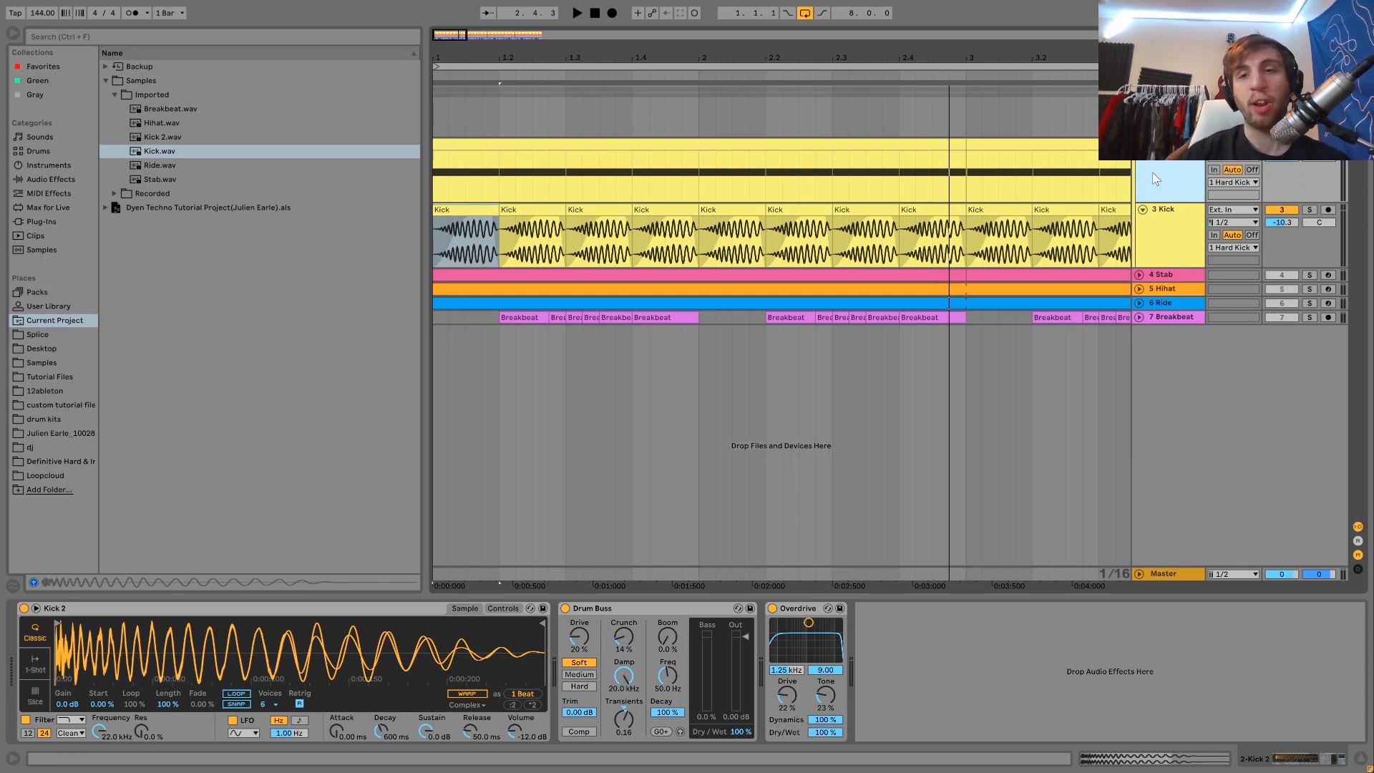
pyautogui.press('space')
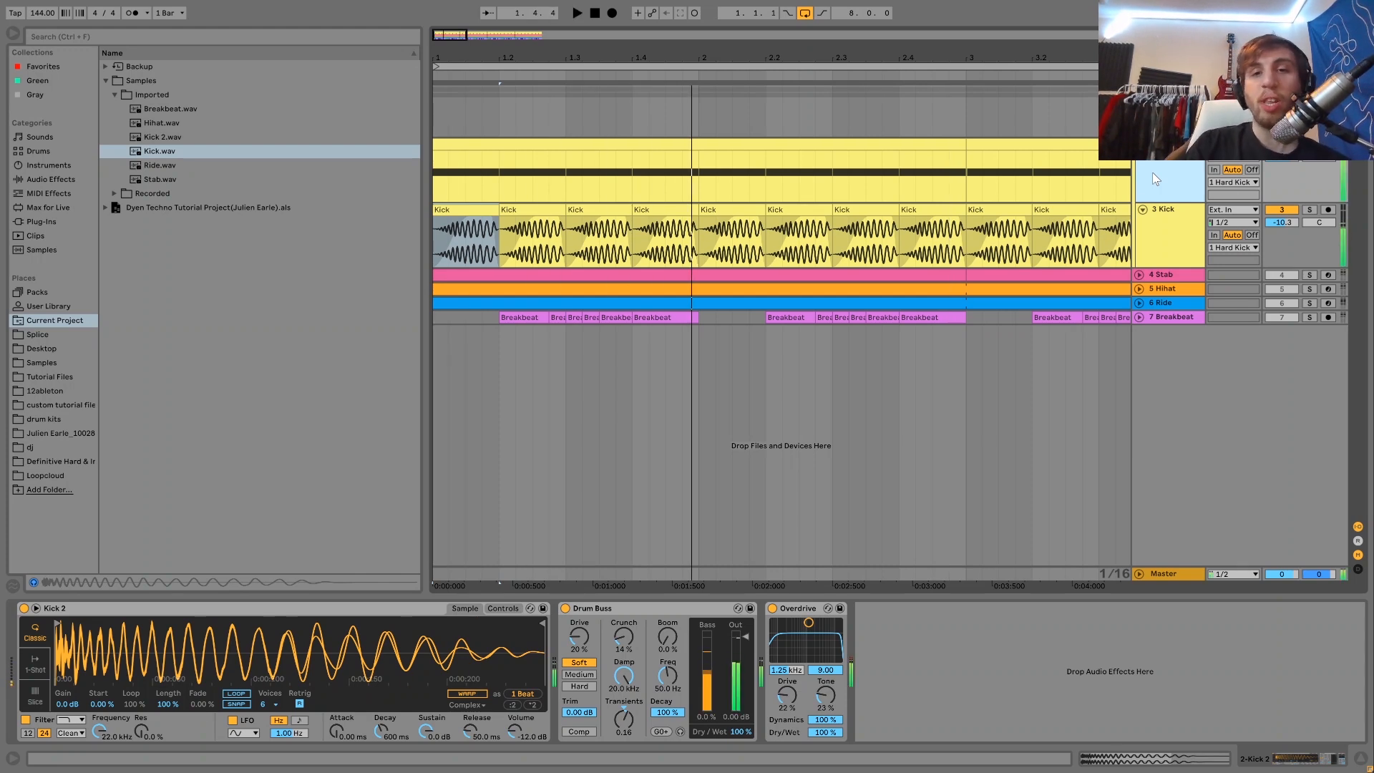
# - Audition the soloed Kick through its Overdrive and sidechain Compressor, then show Kick 2's device chain
pyautogui.click(1167, 228)
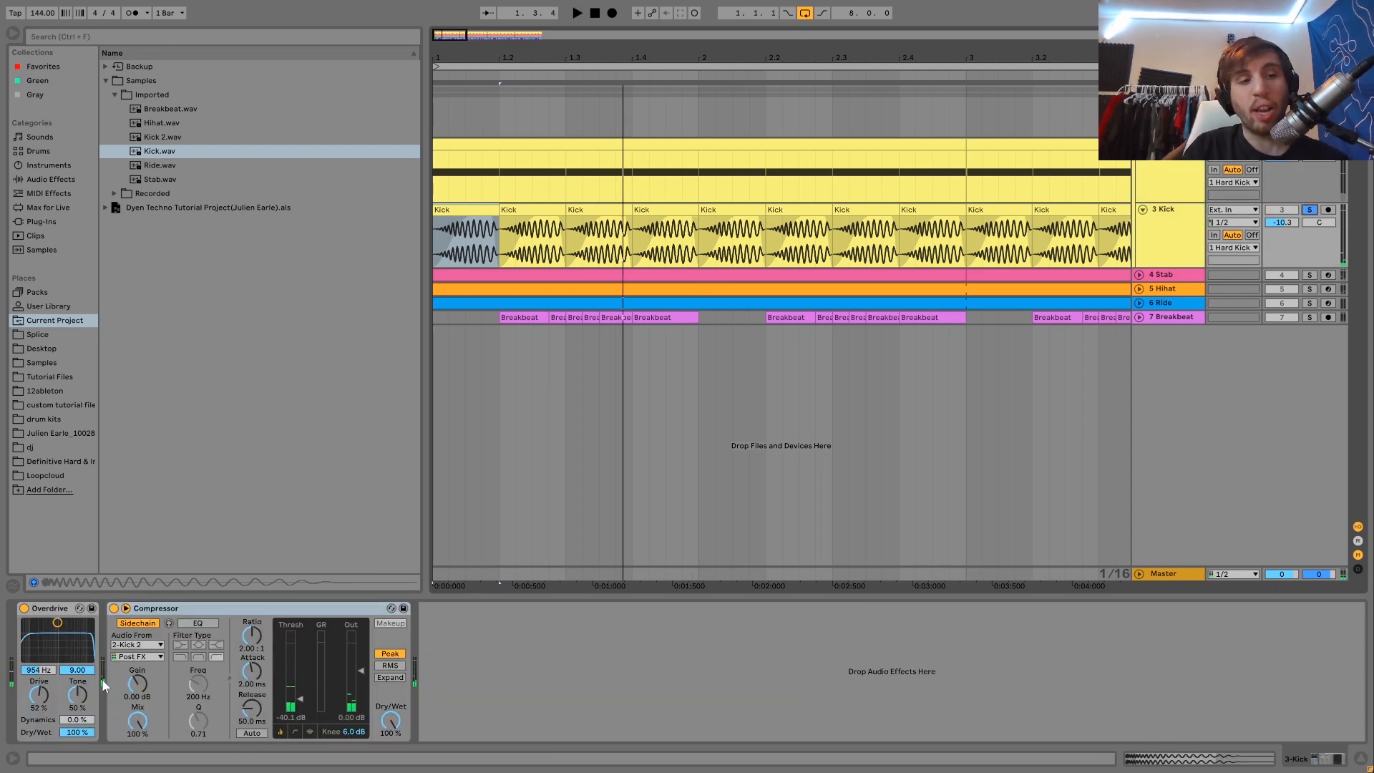
pyautogui.press('space')
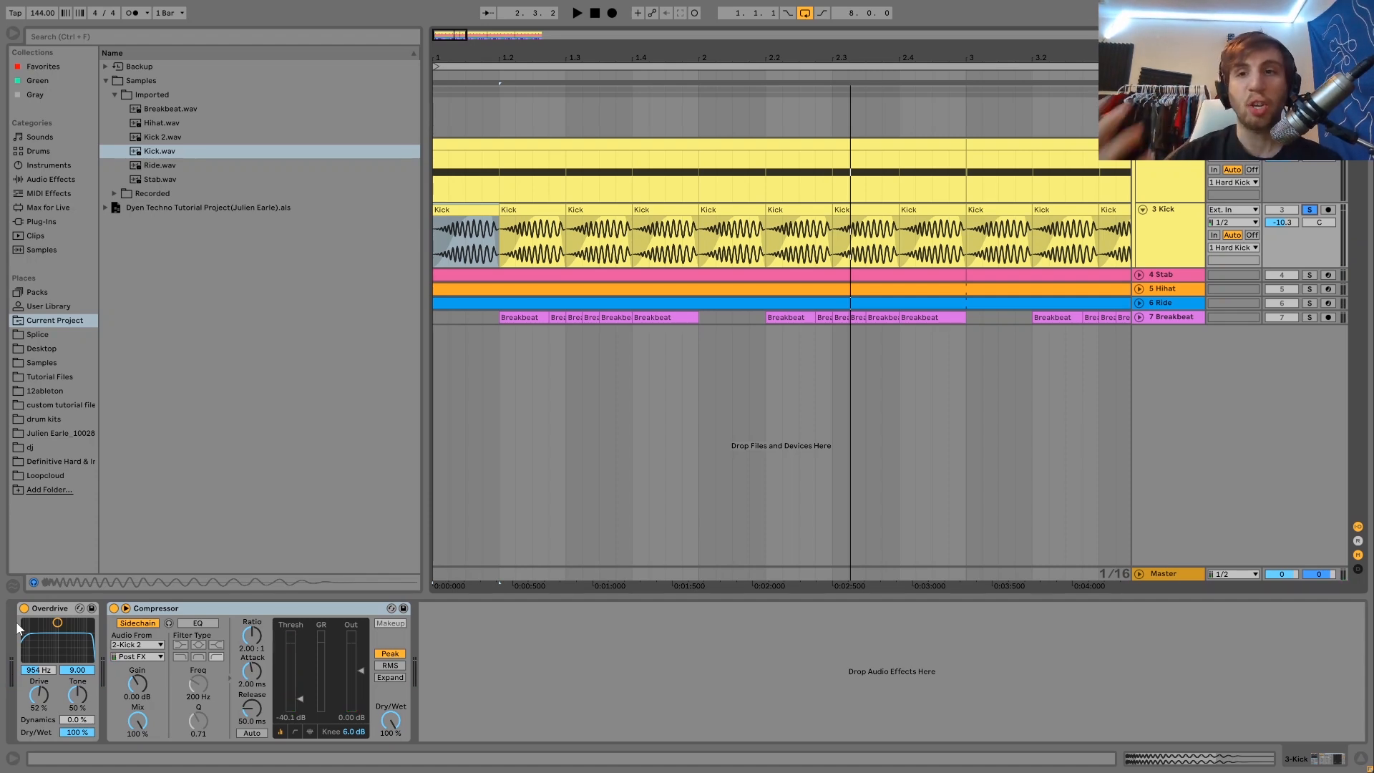
pyautogui.press('space')
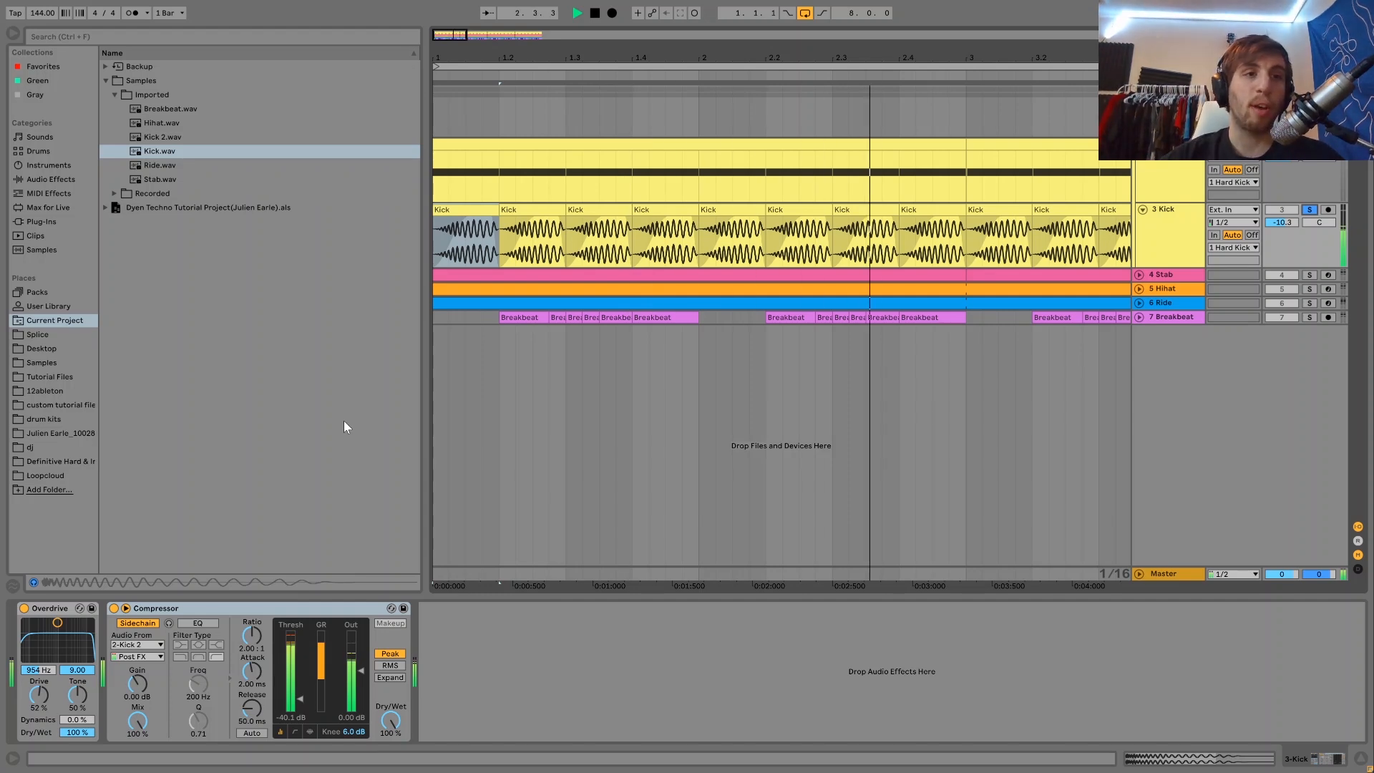
pyautogui.click(1169, 151)
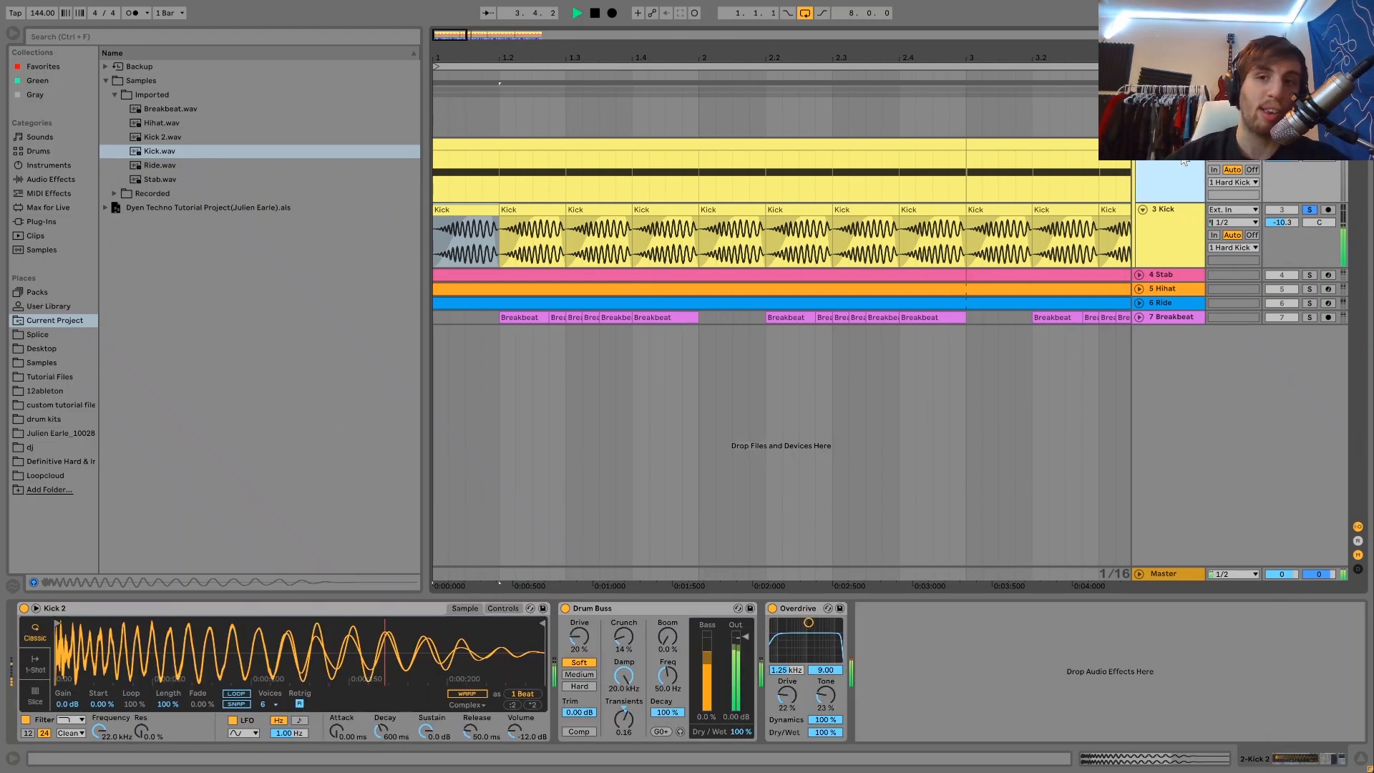
# - Compare the soloed Kick 2 with its Overdrive bypassed and switched on during playback
pyautogui.press('space')
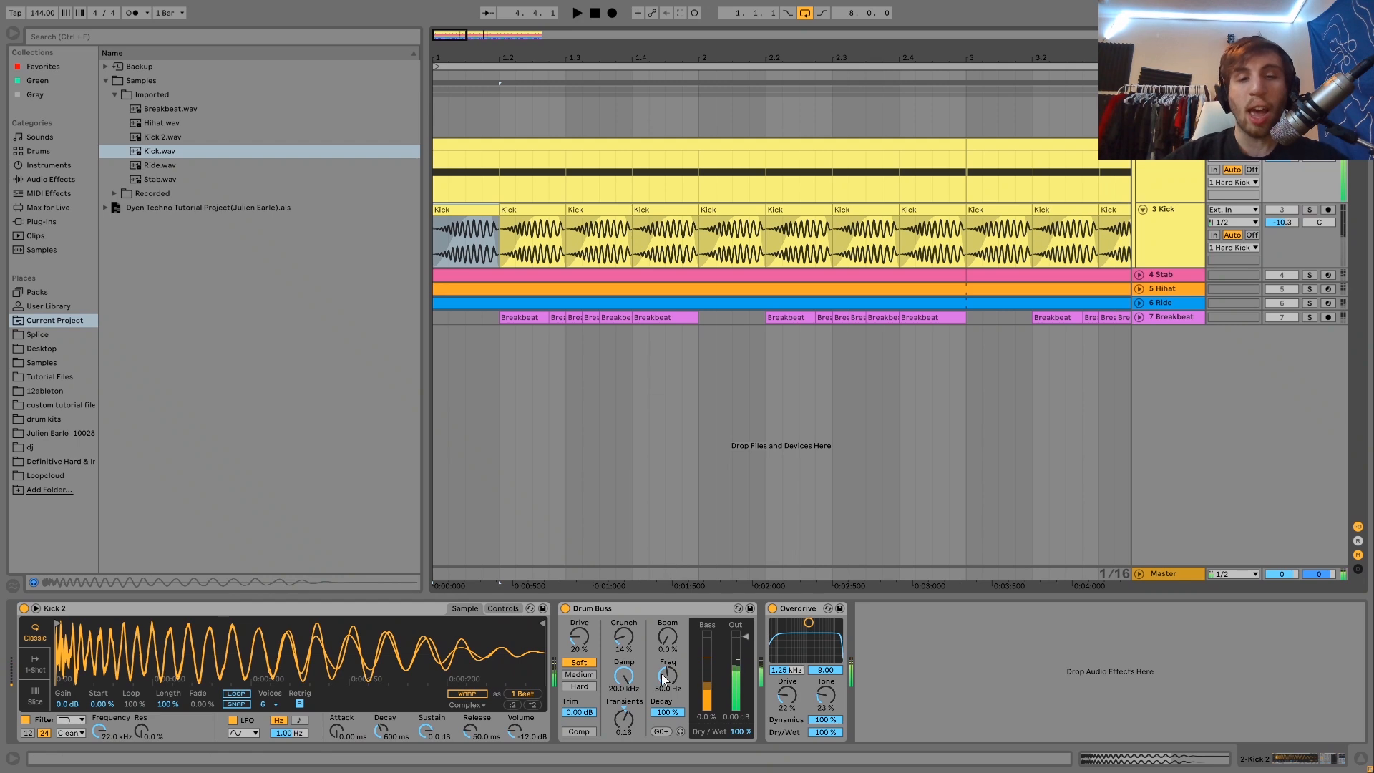
pyautogui.press('space')
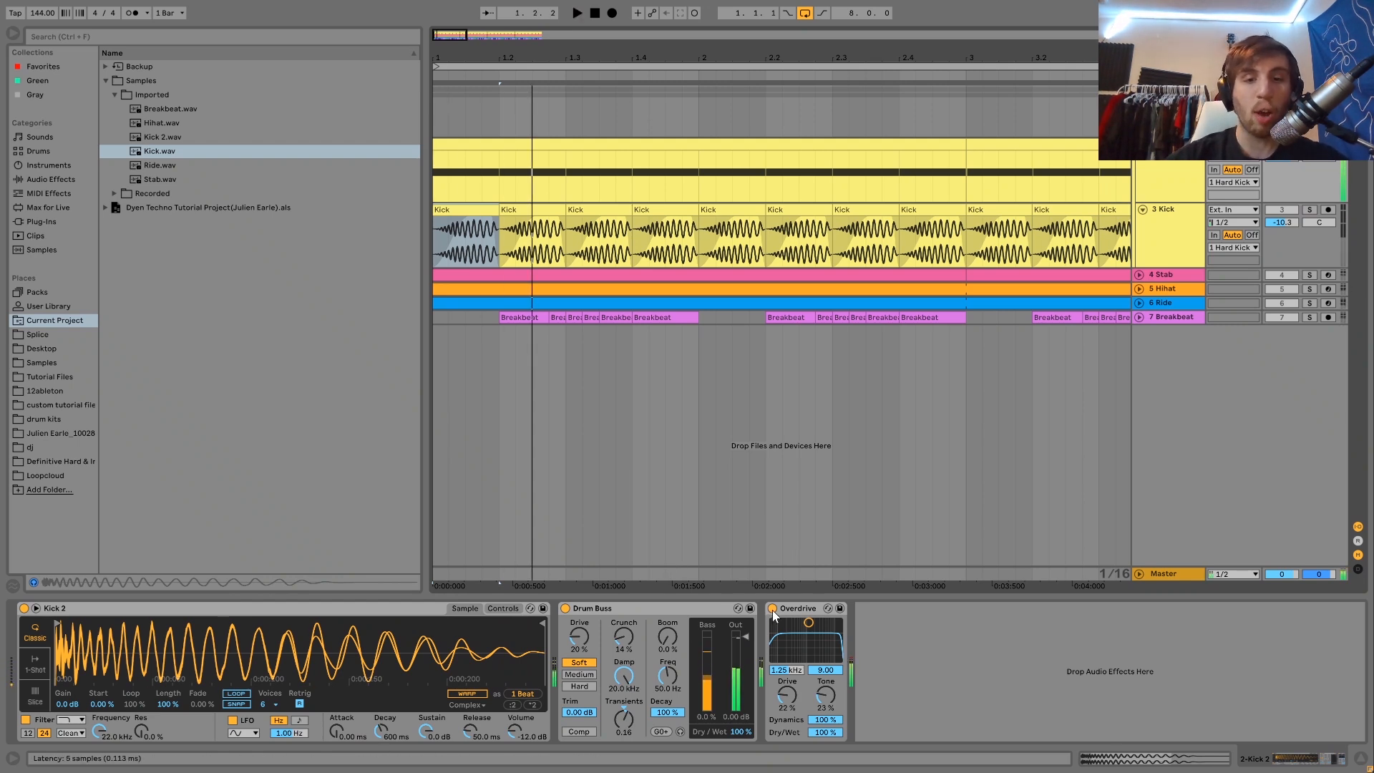
pyautogui.click(772, 609)
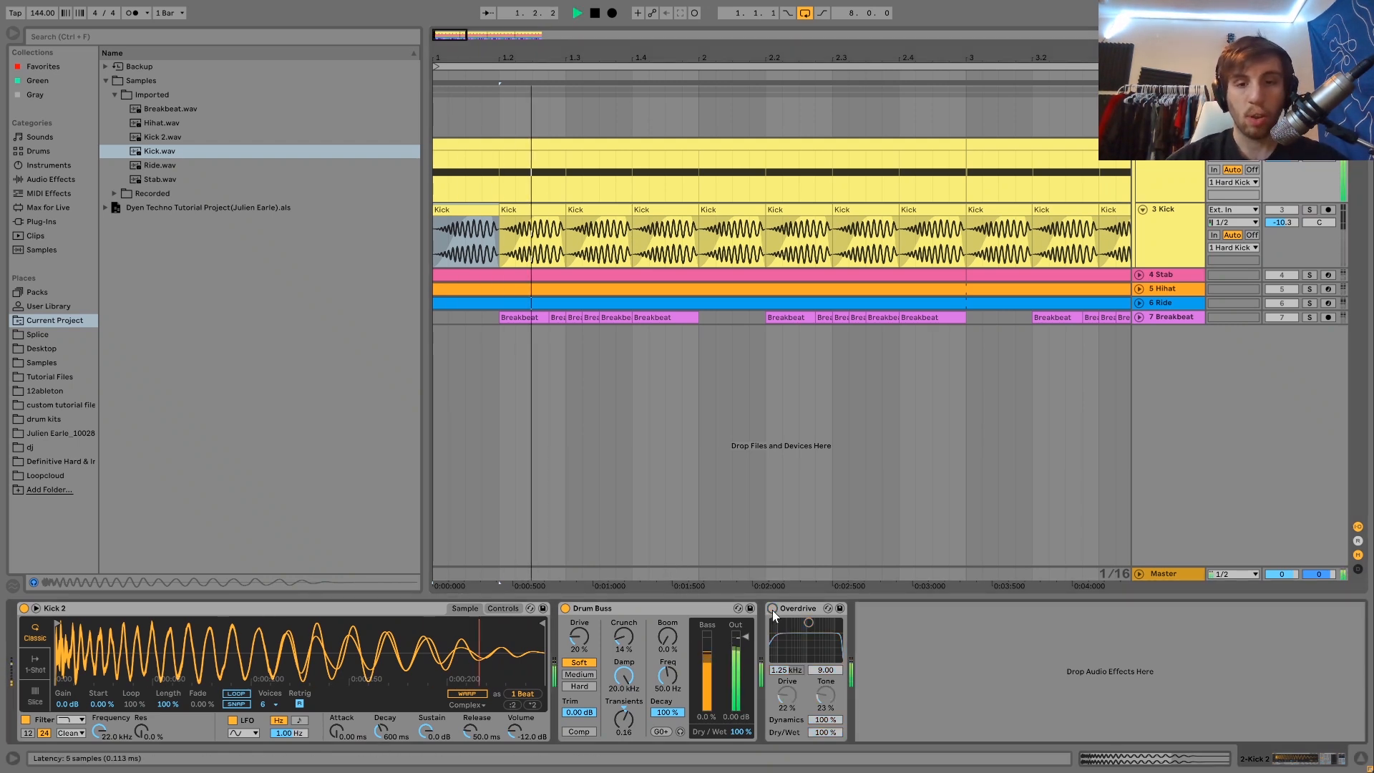
pyautogui.click(773, 609)
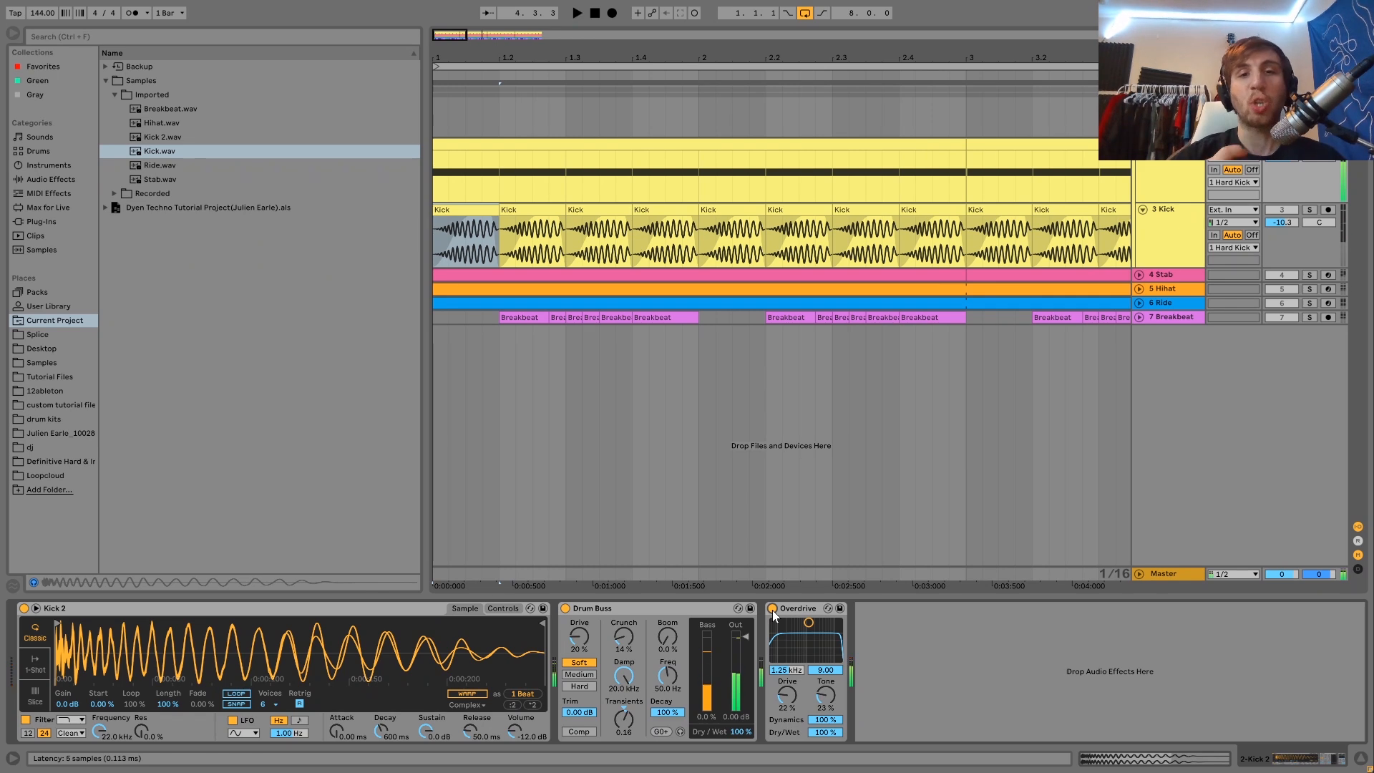
pyautogui.press('space')
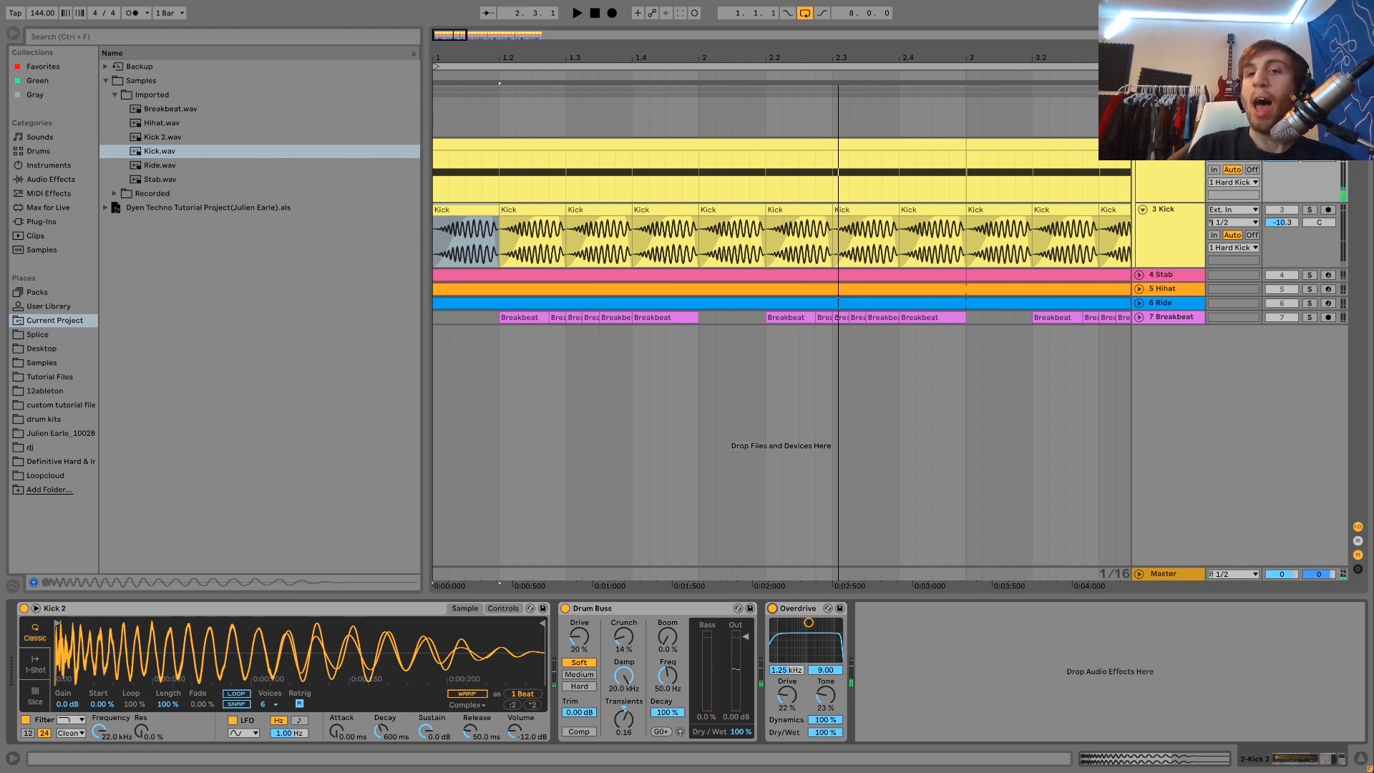
pyautogui.click(1168, 95)
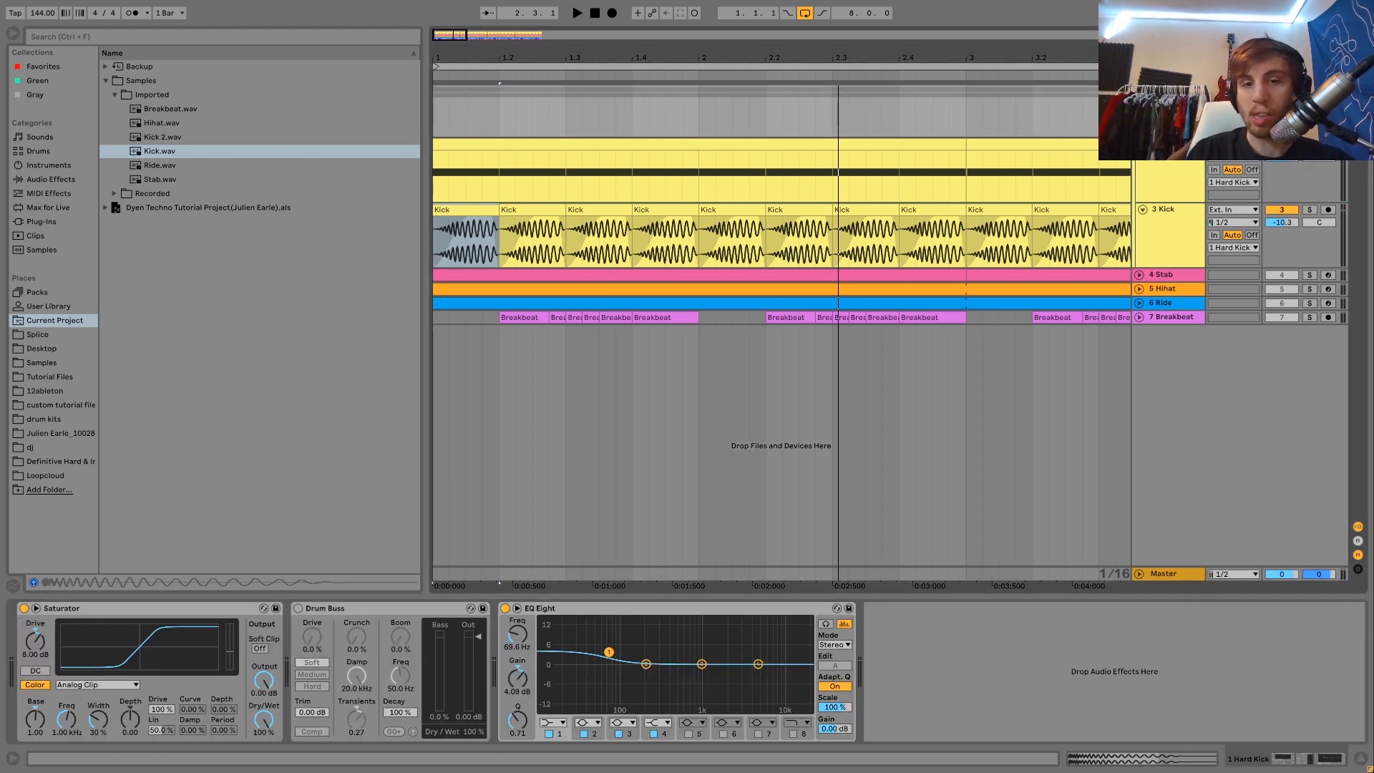
pyautogui.click(404, 612)
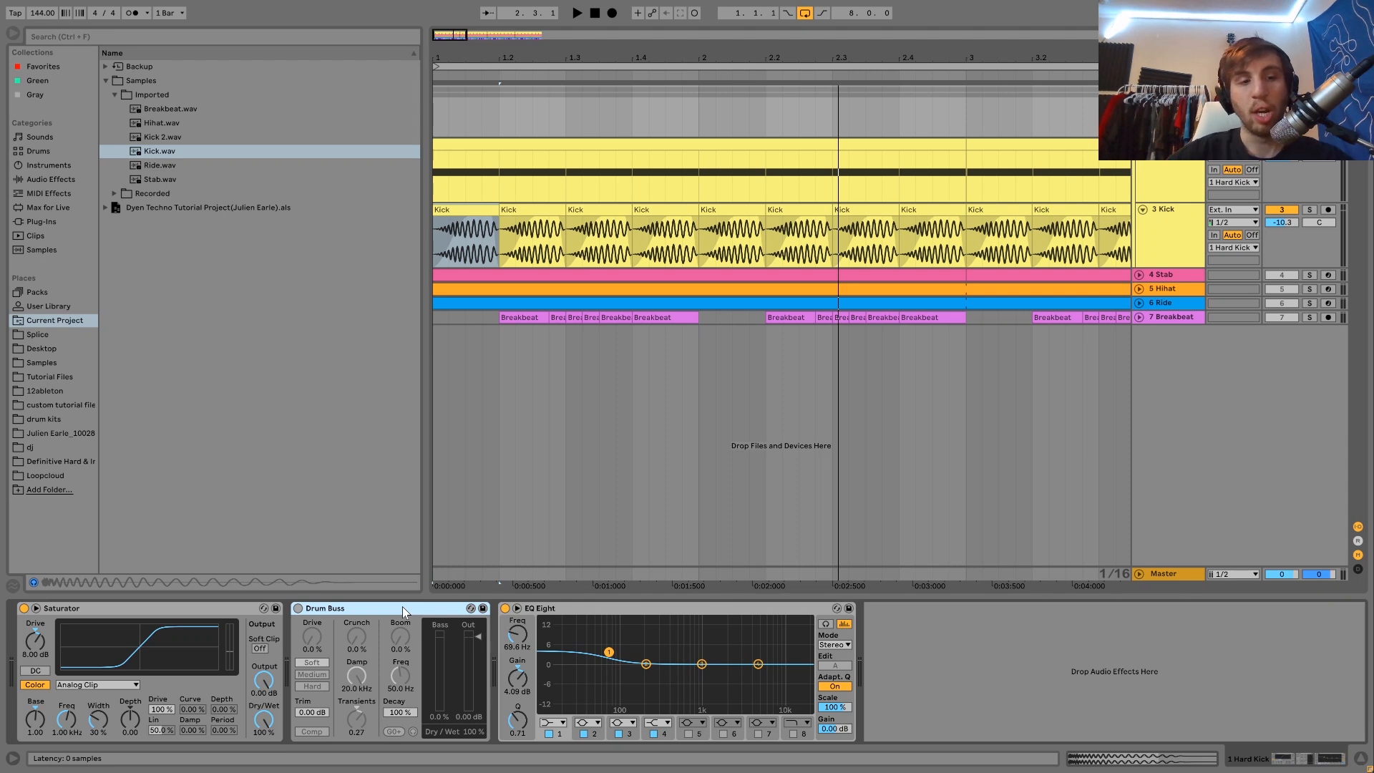
pyautogui.press('Delete')
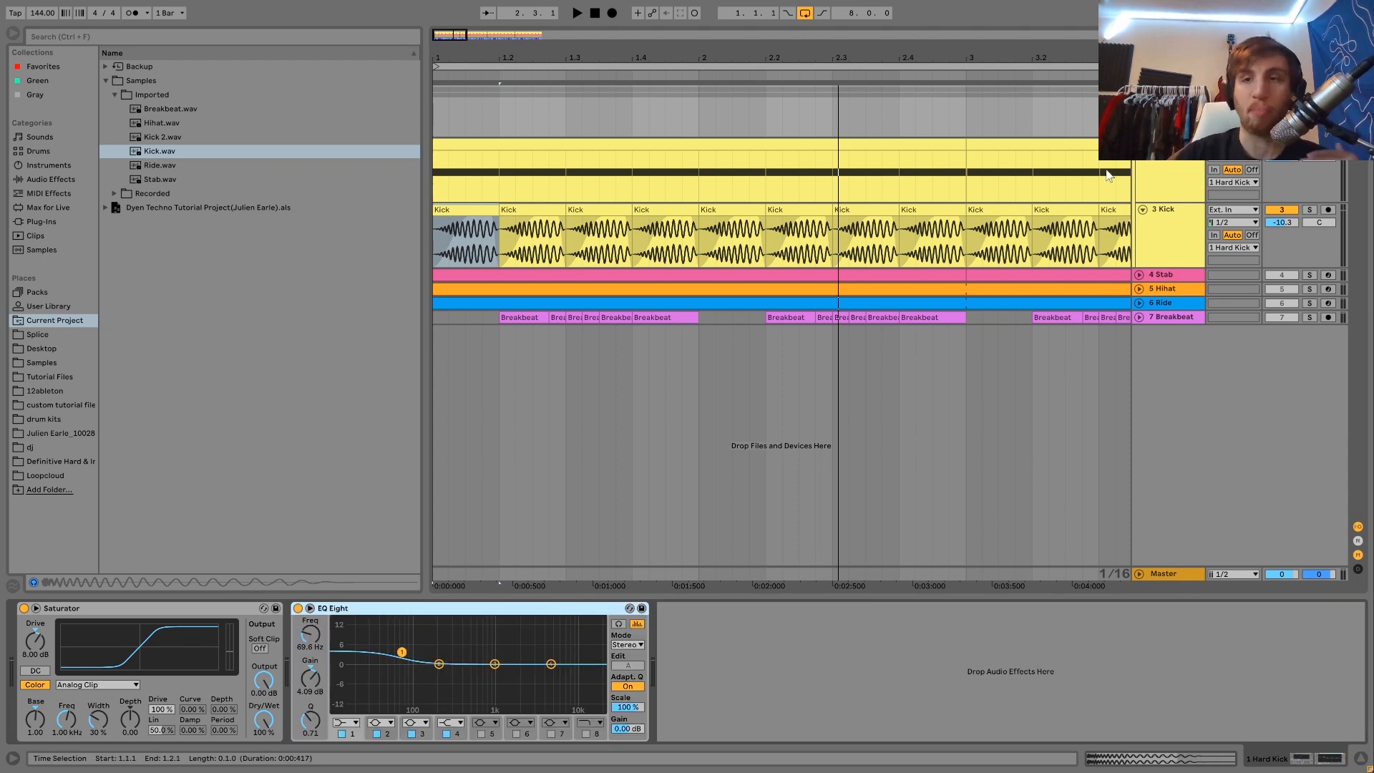
pyautogui.click(1170, 230)
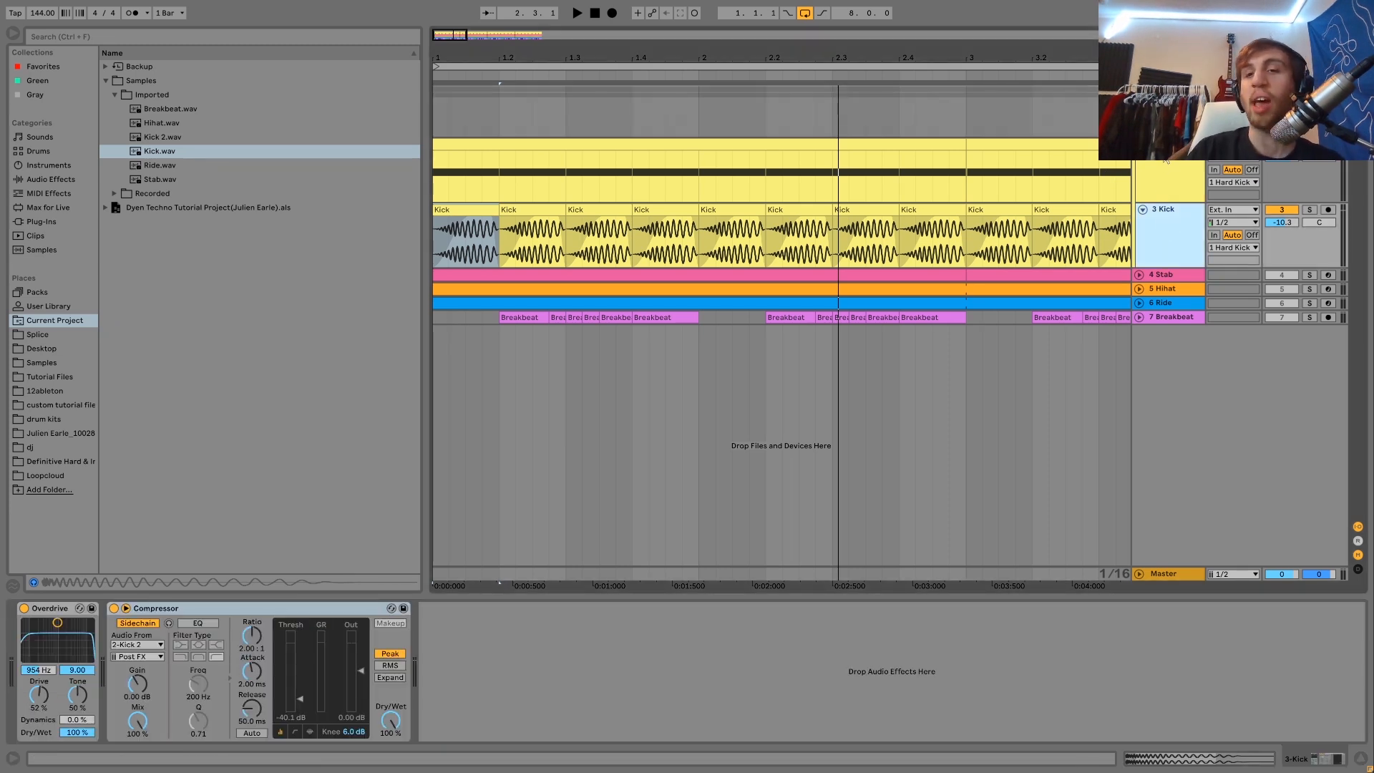
pyautogui.click(1170, 110)
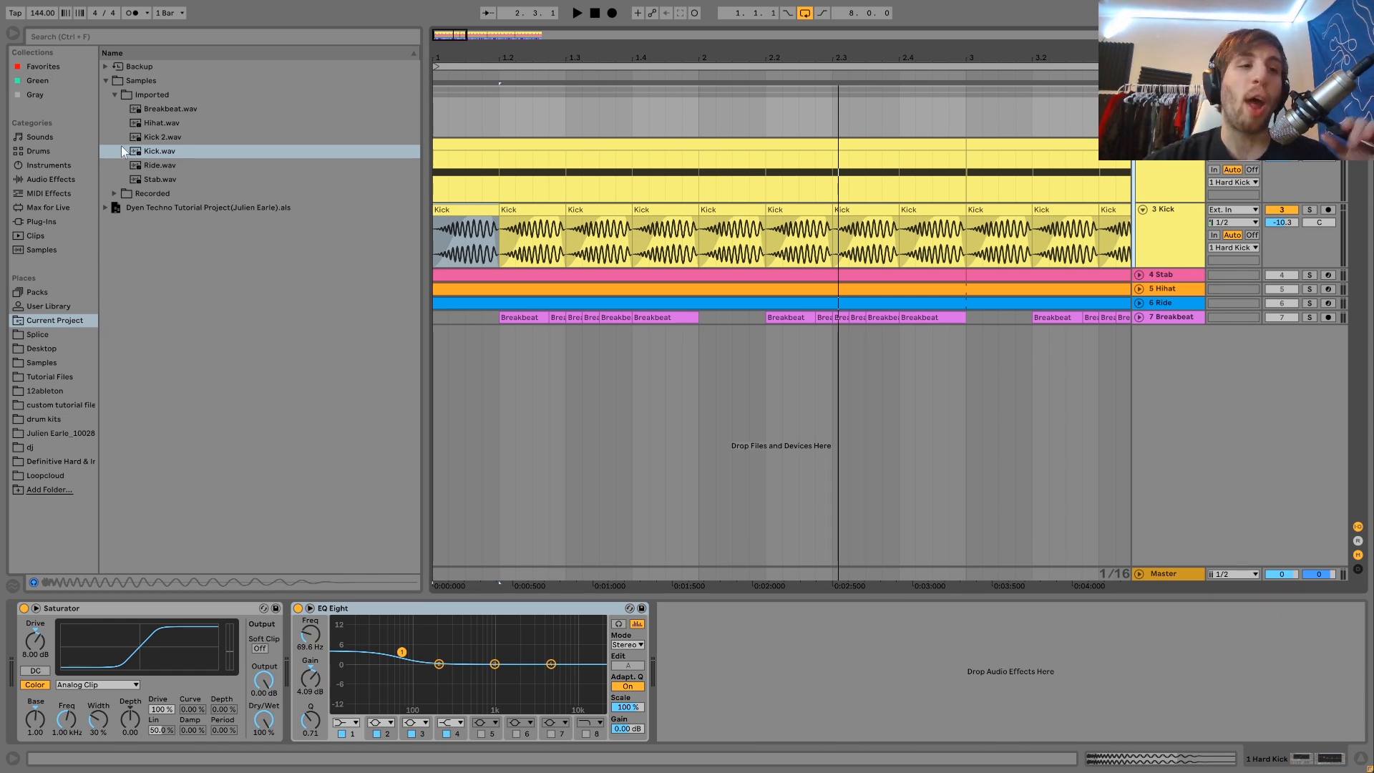
# - Show the audio effects library and bypass the Hard Kick group's EQ Eight and Saturator during playback
pyautogui.click(51, 180)
pyautogui.press('space')
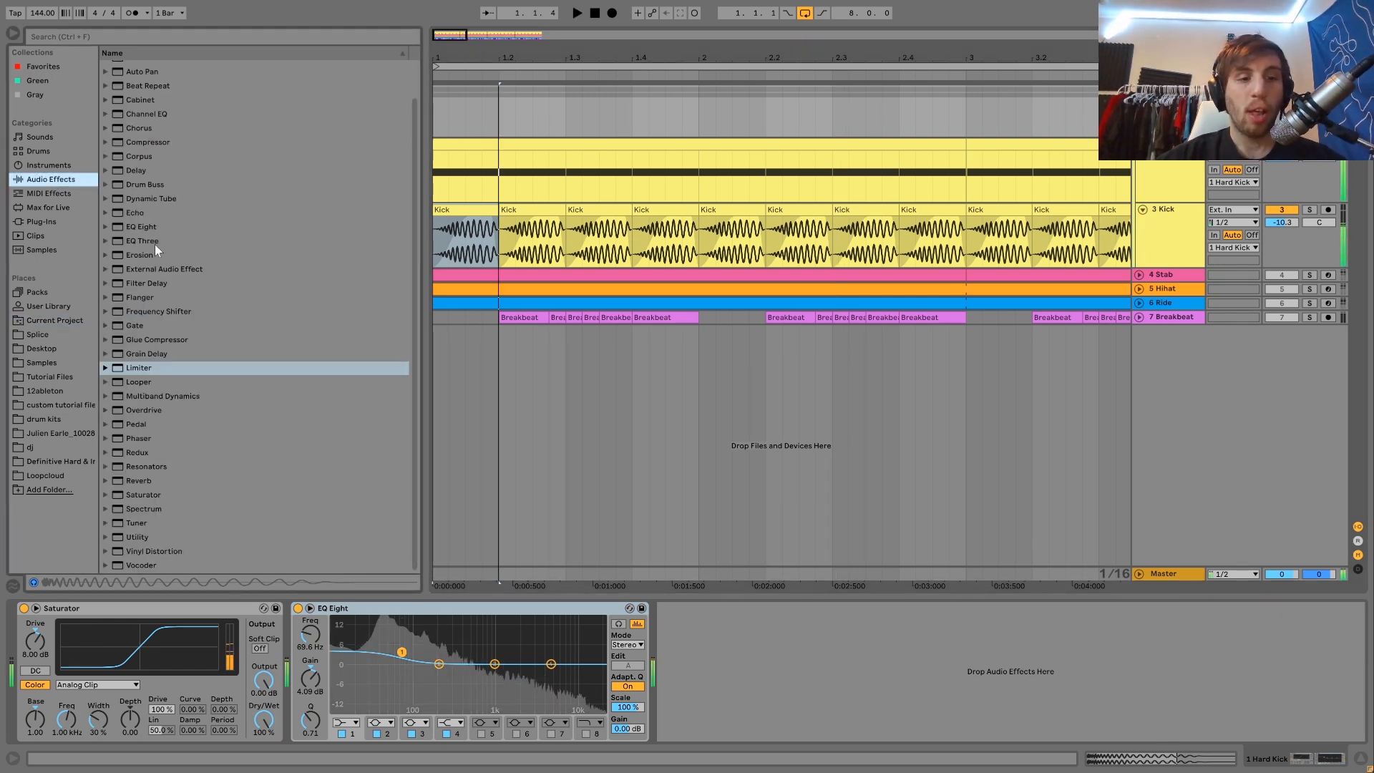
pyautogui.click(298, 608)
pyautogui.click(24, 608)
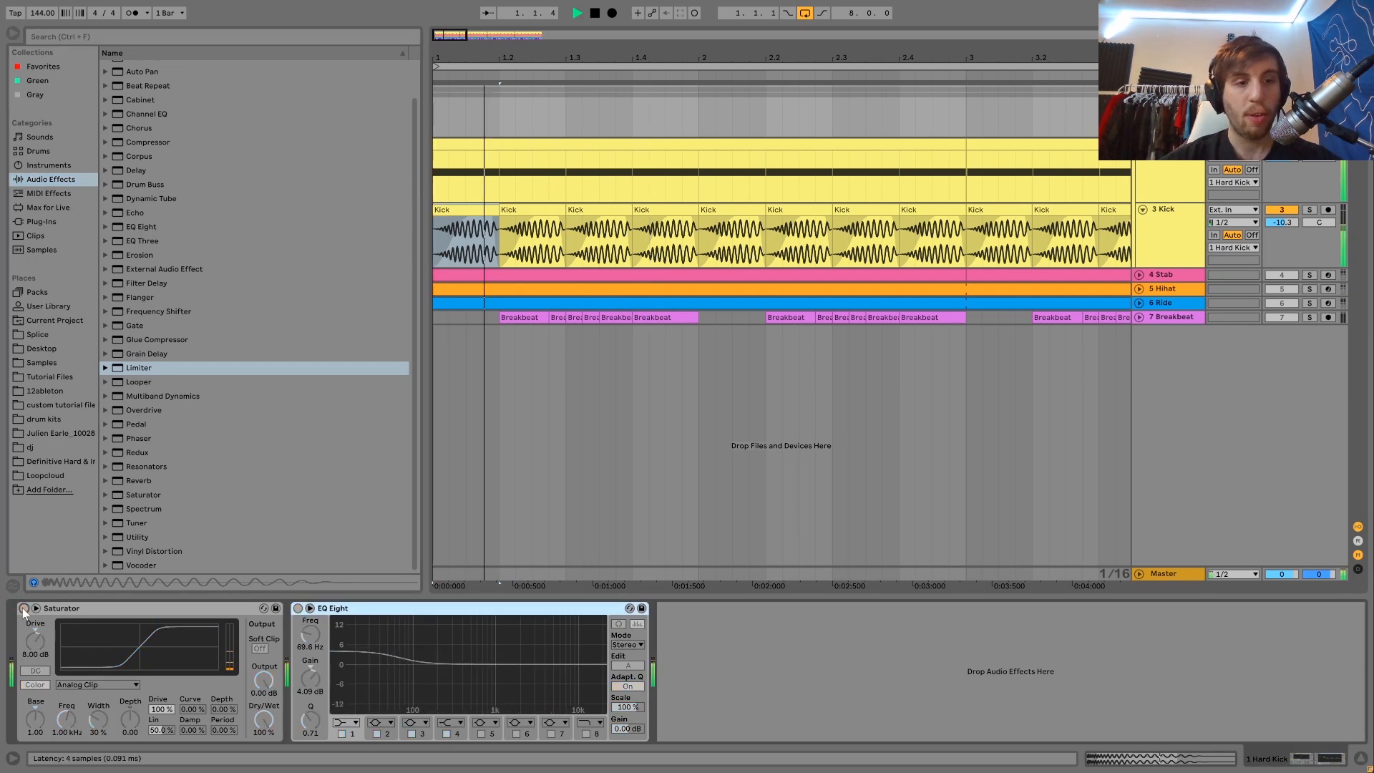
# - Add an Overdrive to the Hard Kick group with 9.00 bandwidth, 100% Dry/Wet and 100% Drive, and audition it
pyautogui.doubleClick(147, 411)
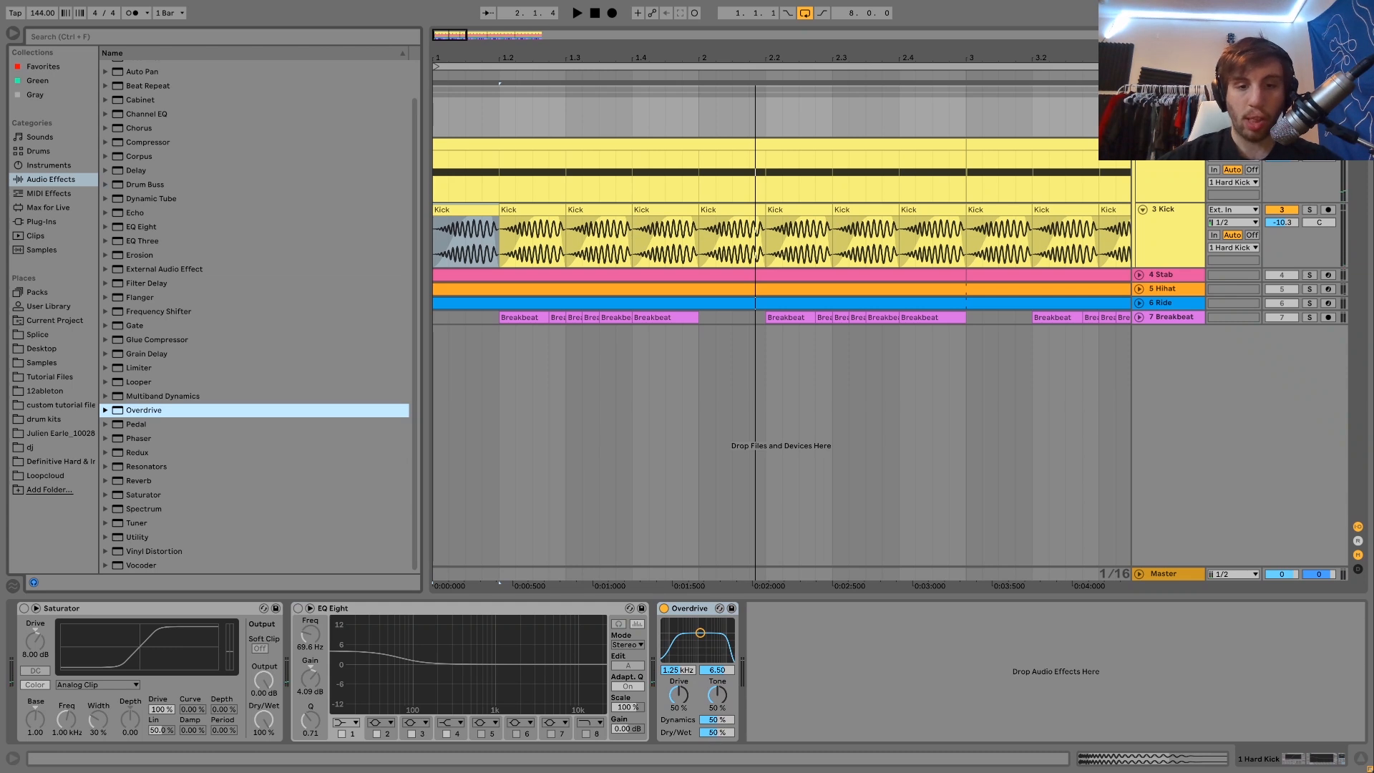
pyautogui.doubleClick(712, 733)
pyautogui.moveTo(719, 678); pyautogui.dragTo(719, 658)
pyautogui.press('space')
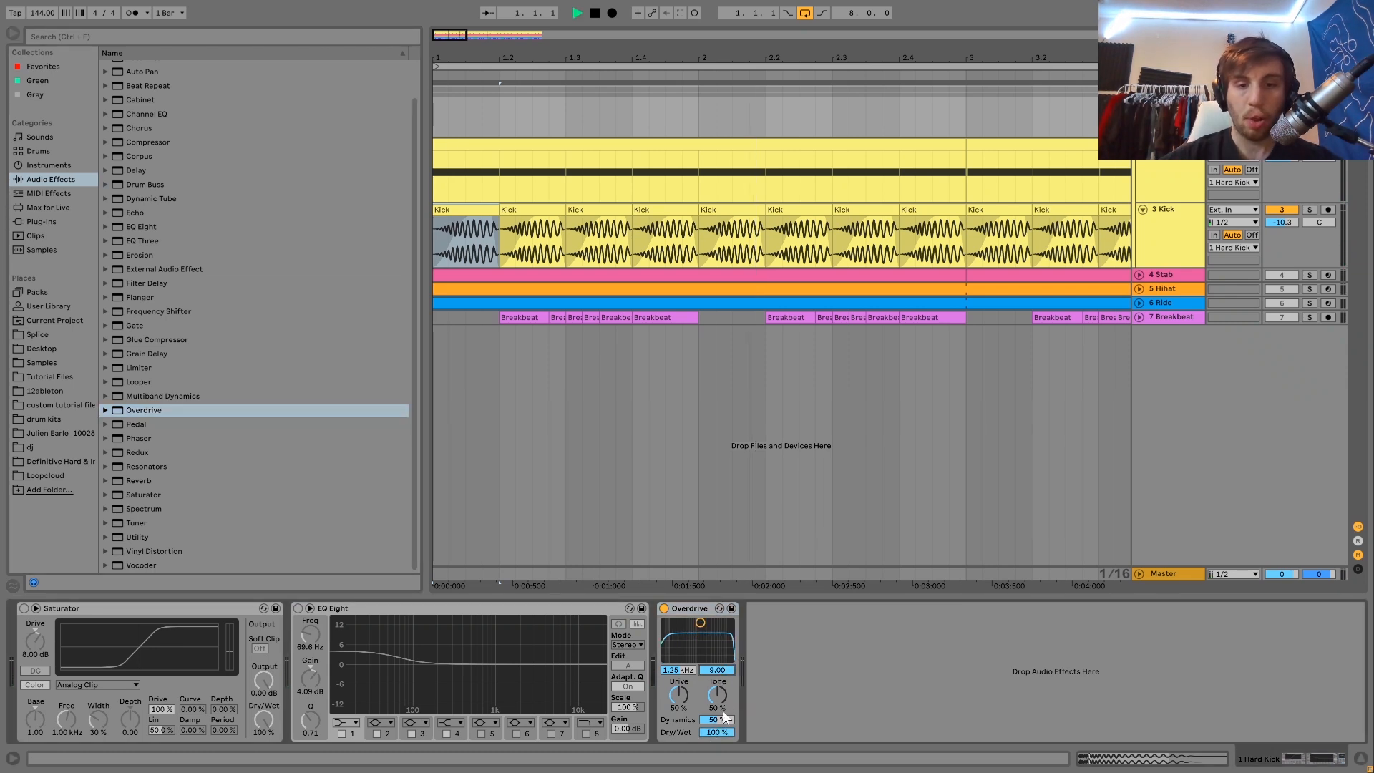
pyautogui.moveTo(678, 707); pyautogui.dragTo(677, 680)
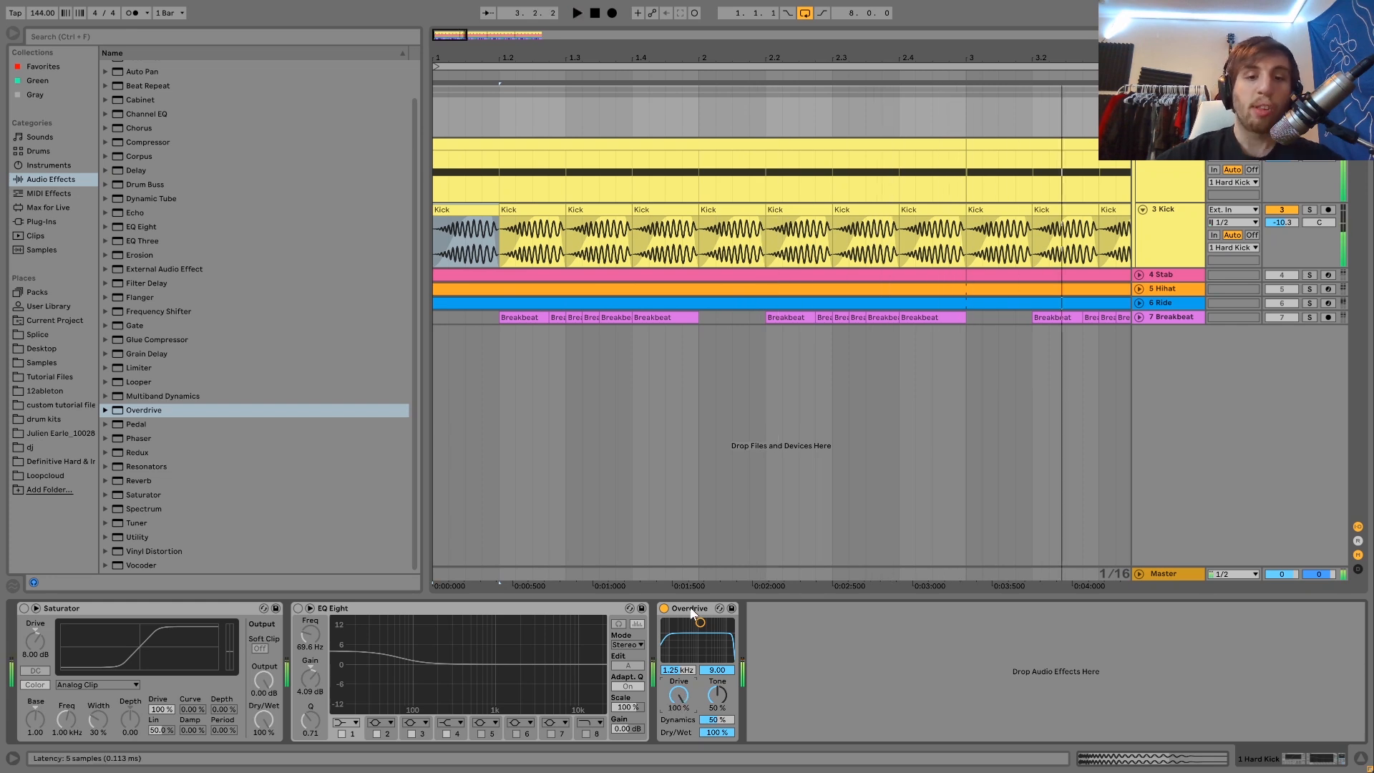
pyautogui.press('space')
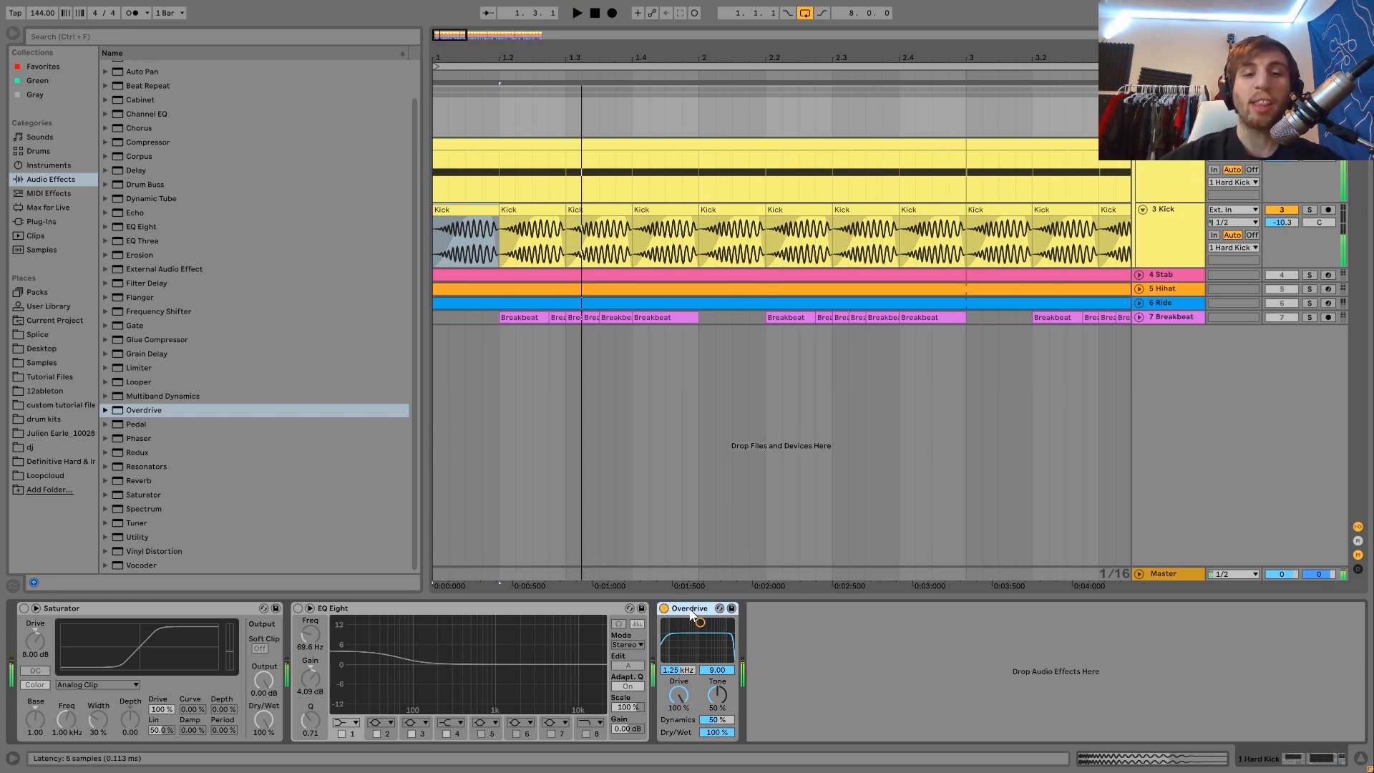
# - Remove the demonstration Overdrive from the Hard Kick group
pyautogui.press('Delete')
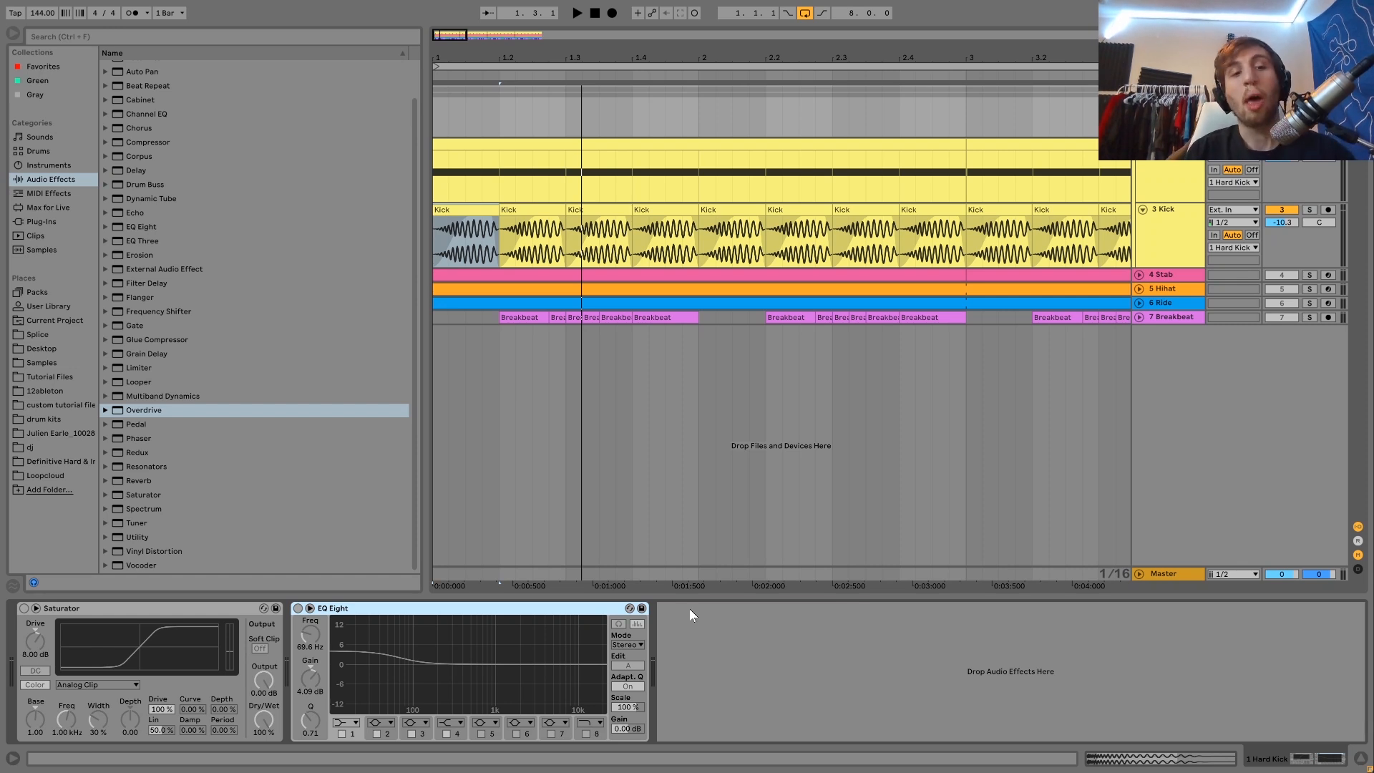
pyautogui.hotkey('ctrl', 'z')
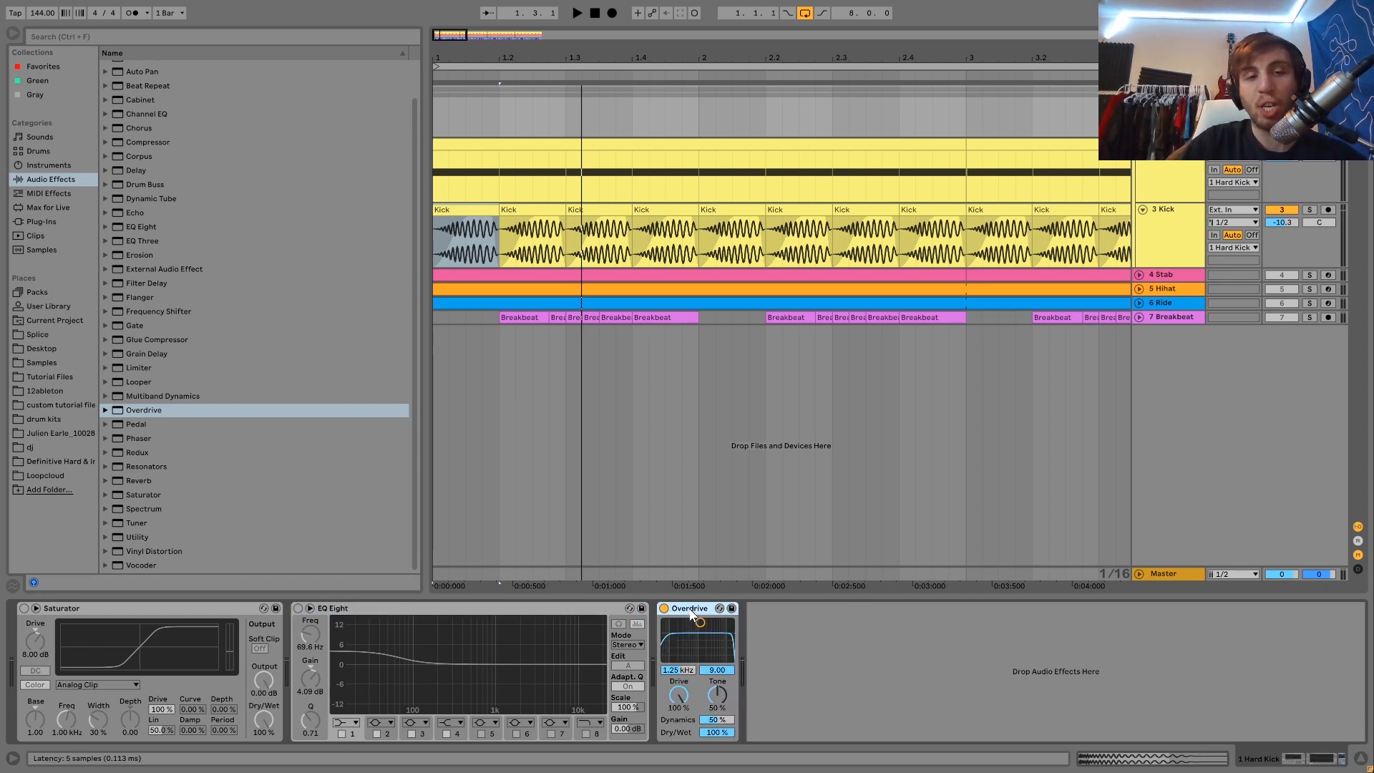
pyautogui.press('Delete')
# - Audition the kick layers soloed and together while reviewing the device chains of Kick and Kick 2
pyautogui.click(1153, 250)
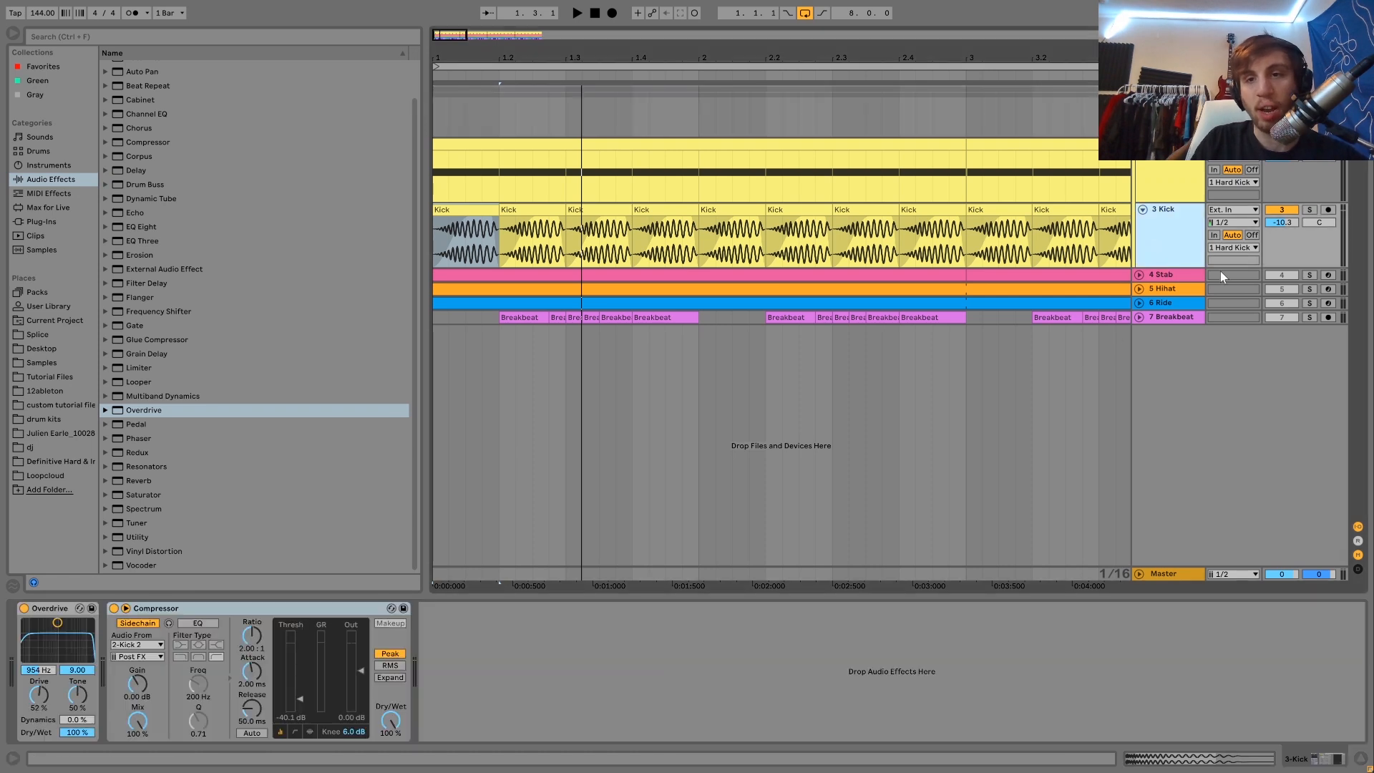
pyautogui.click(1157, 166)
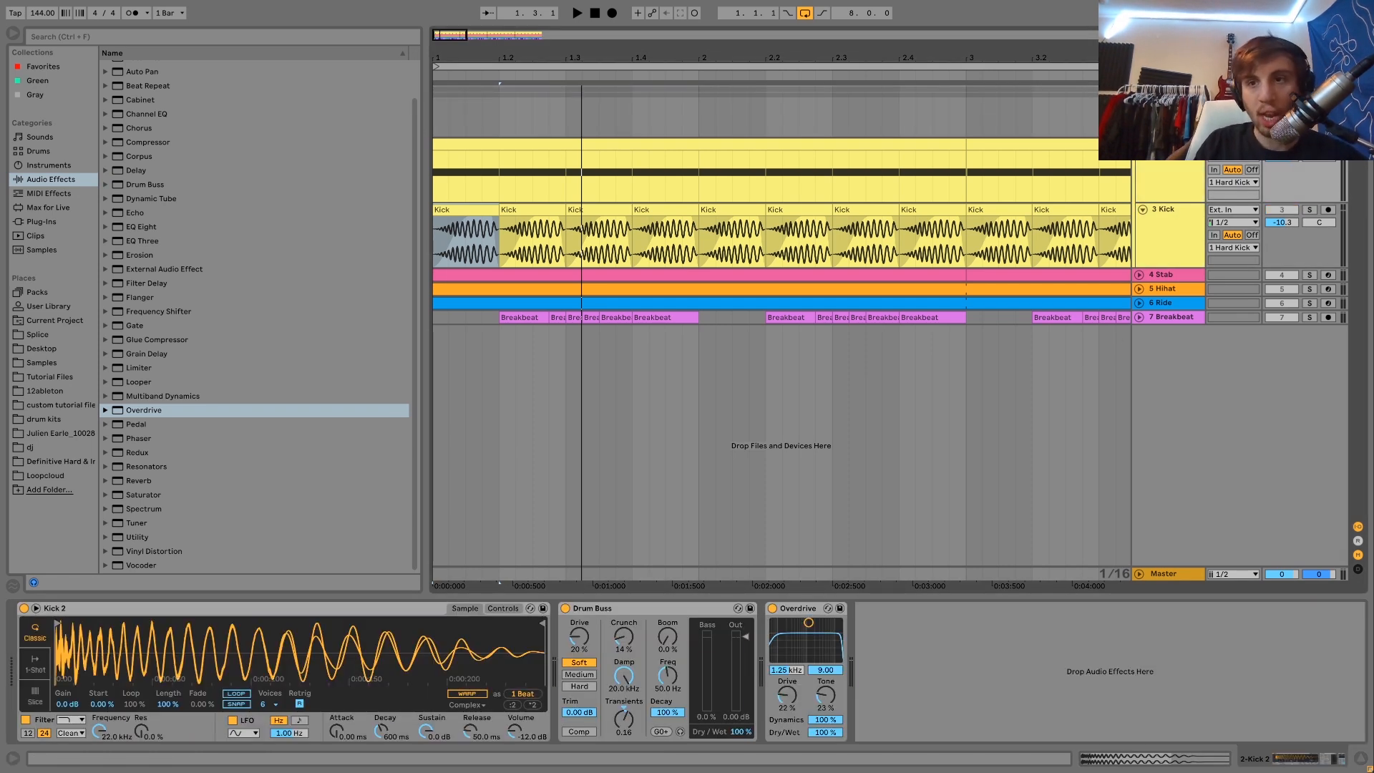
pyautogui.press('space')
pyautogui.click(1310, 209)
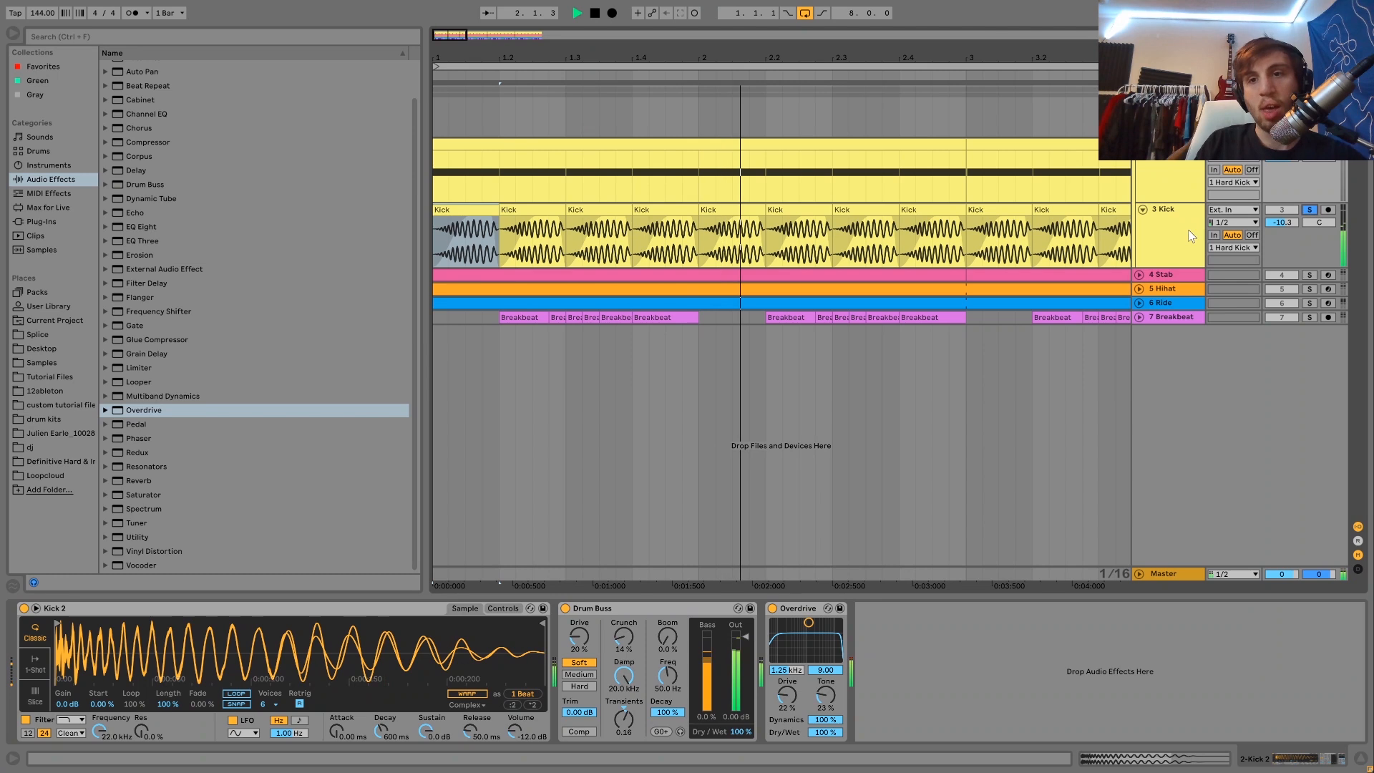
pyautogui.click(1192, 236)
pyautogui.press('space')
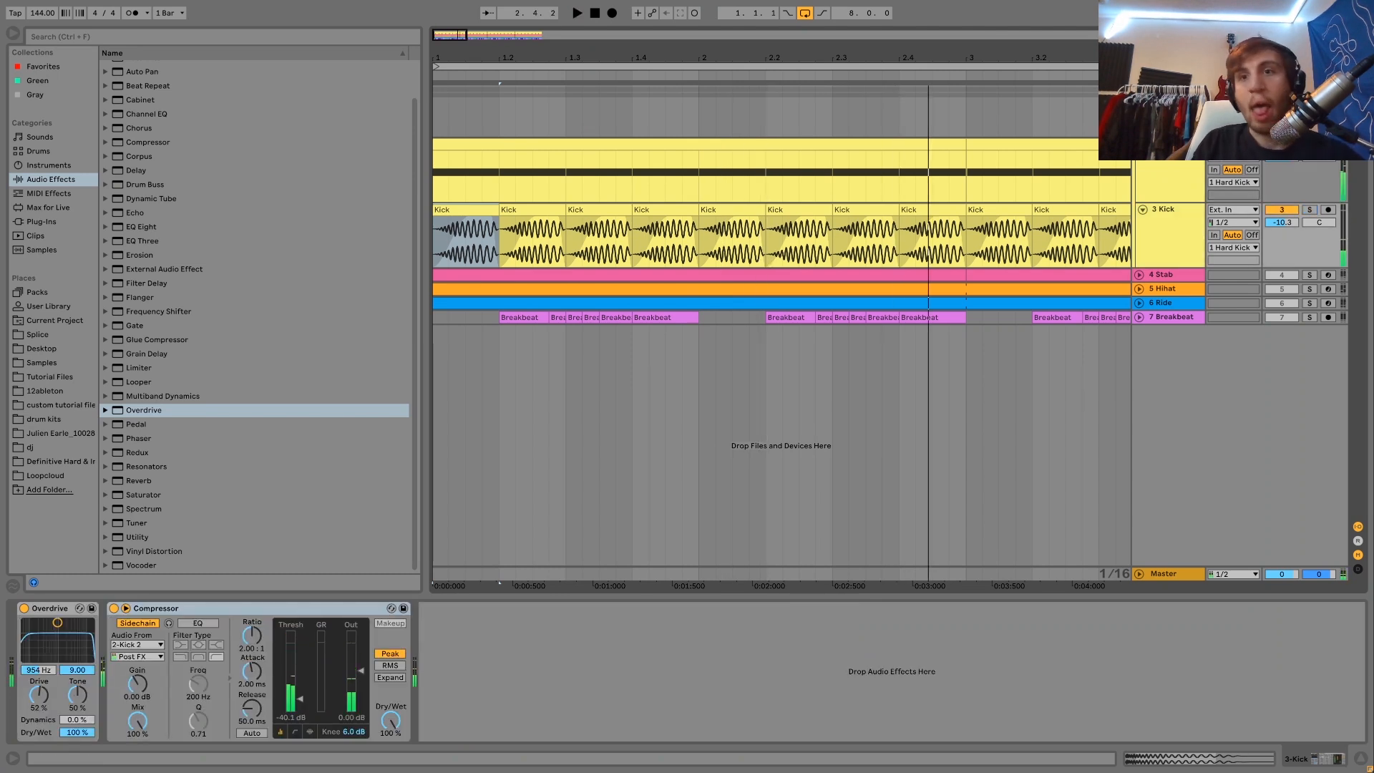
# - Switch the Hard Kick group's Saturator and EQ Eight back on
pyautogui.click(1174, 114)
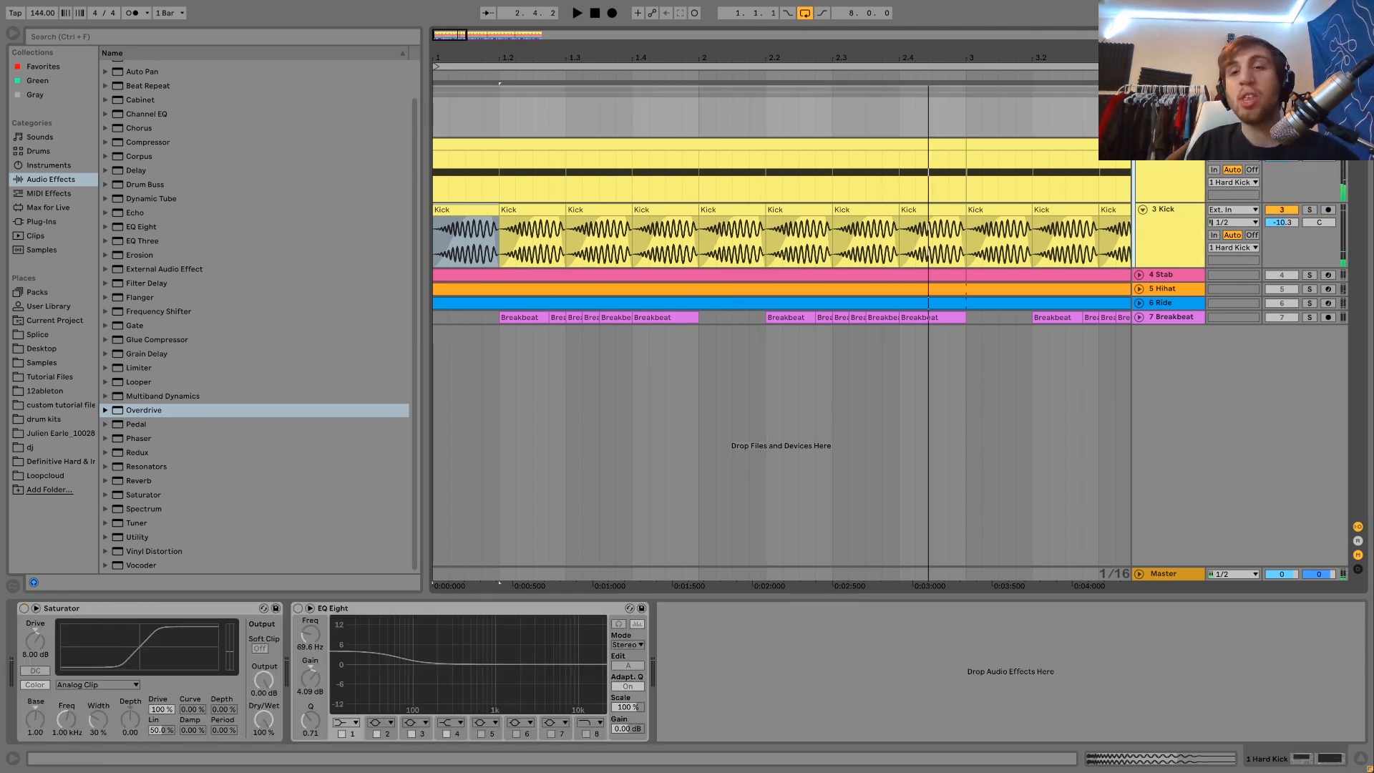
pyautogui.click(24, 609)
pyautogui.click(298, 609)
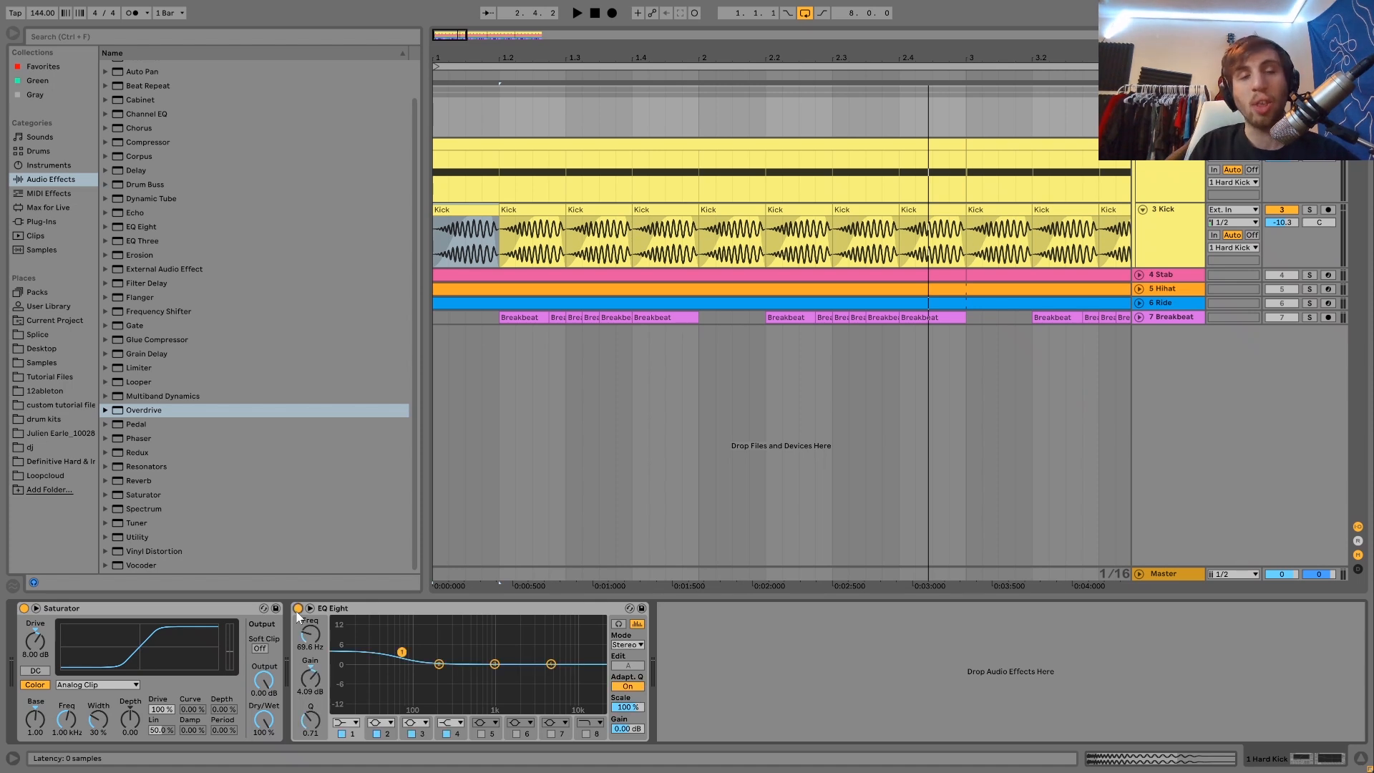
# - Play the Hard Kick group from the start of bar 1 with the Saturator and EQ Eight active
pyautogui.click(440, 114)
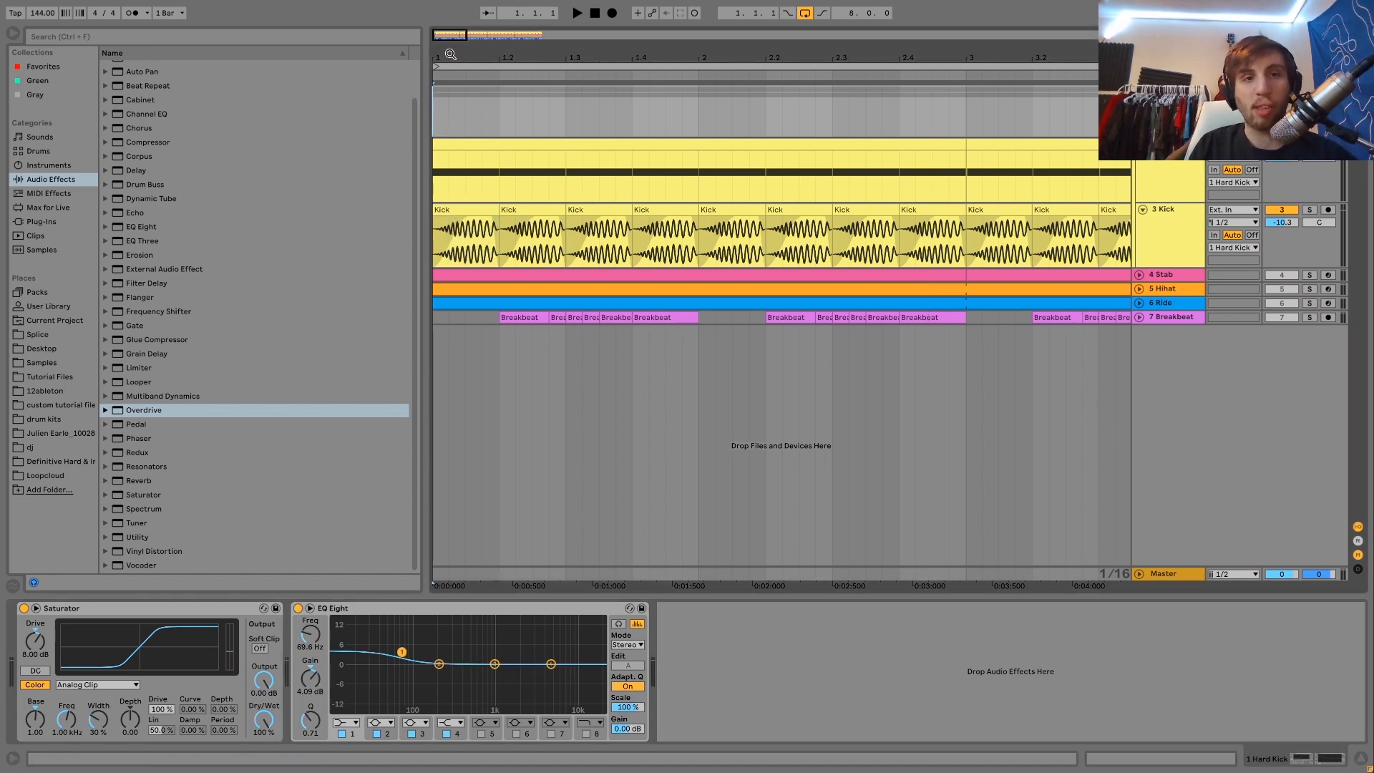
pyautogui.moveTo(449, 55)
pyautogui.mouseDown()
pyautogui.moveTo(442, 43)
pyautogui.moveTo(433, 57)
pyautogui.mouseUp()
pyautogui.press('space')
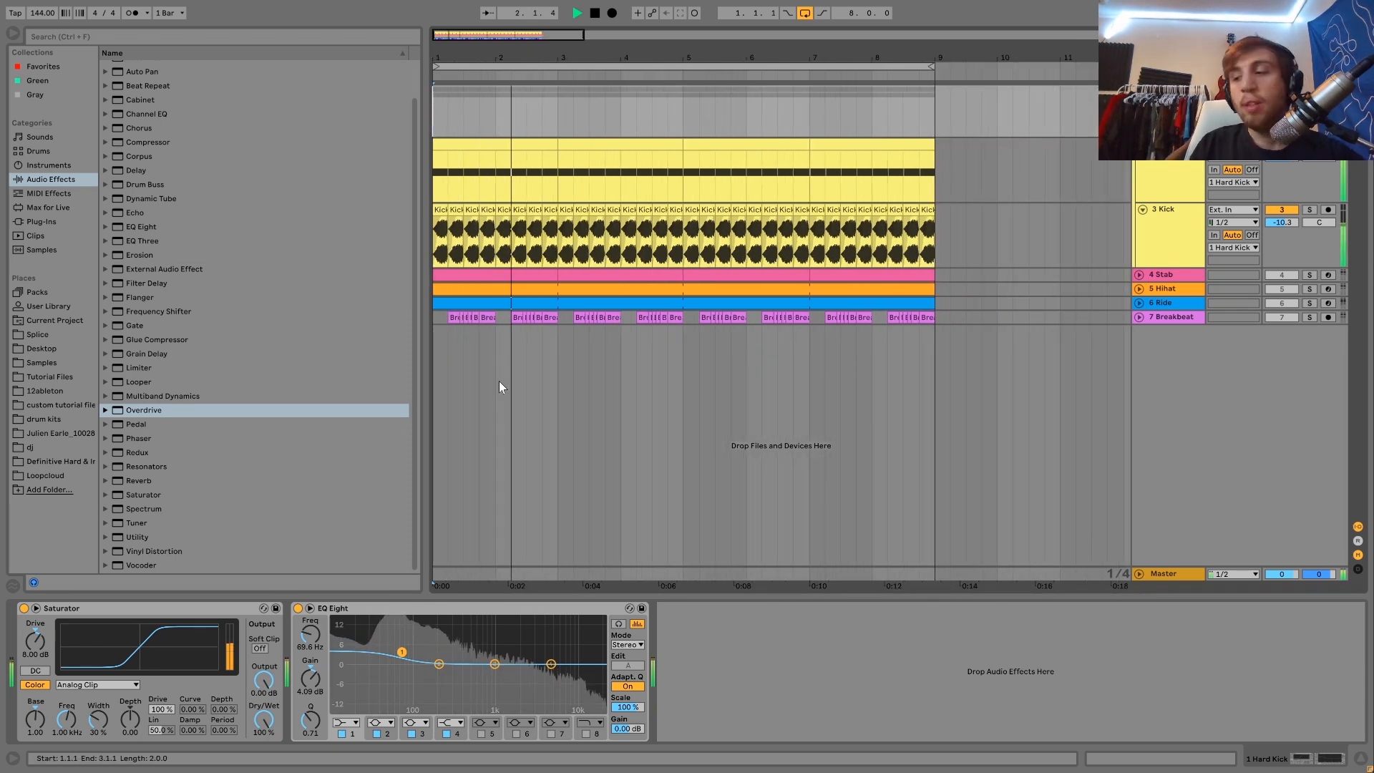
pyautogui.press('space')
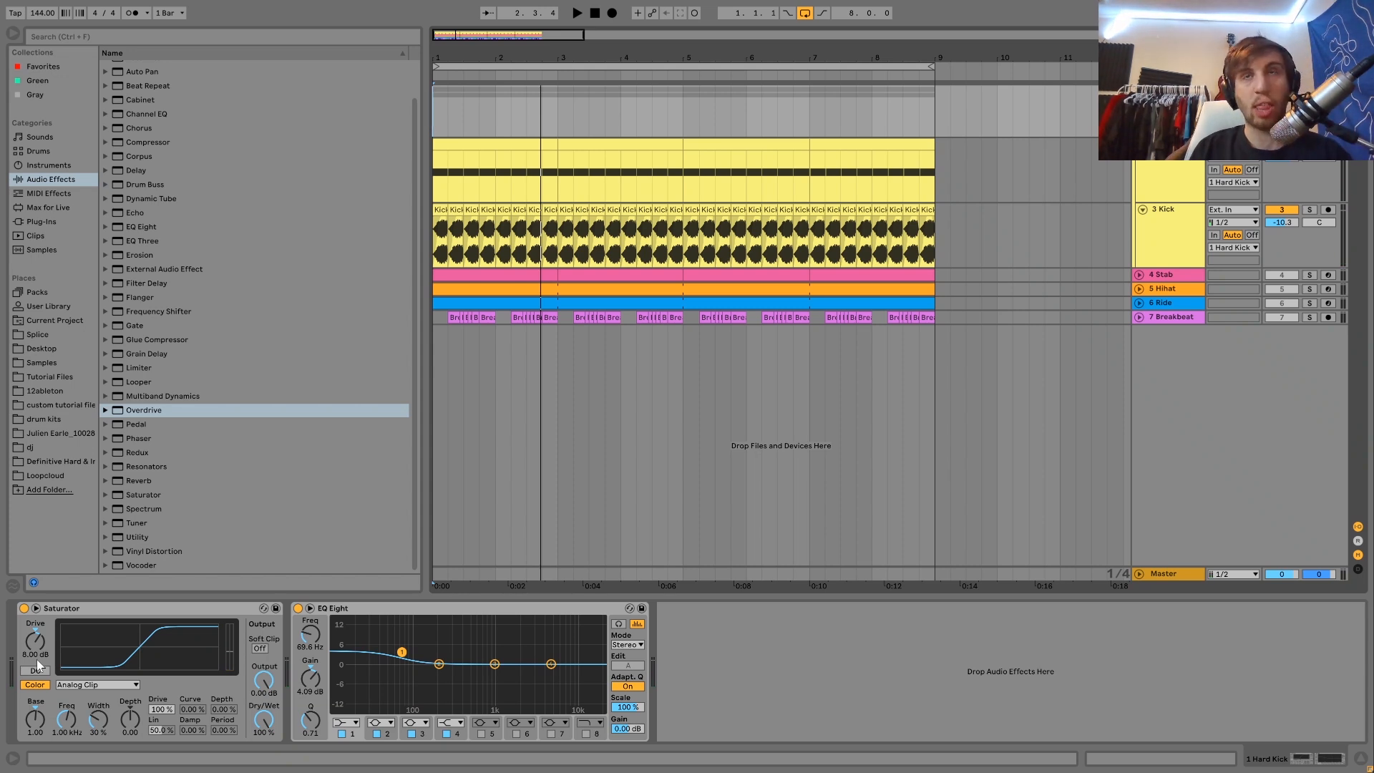
# - Compare the Hard Kick group with its Saturator bypassed and switched on during playback
pyautogui.press('space')
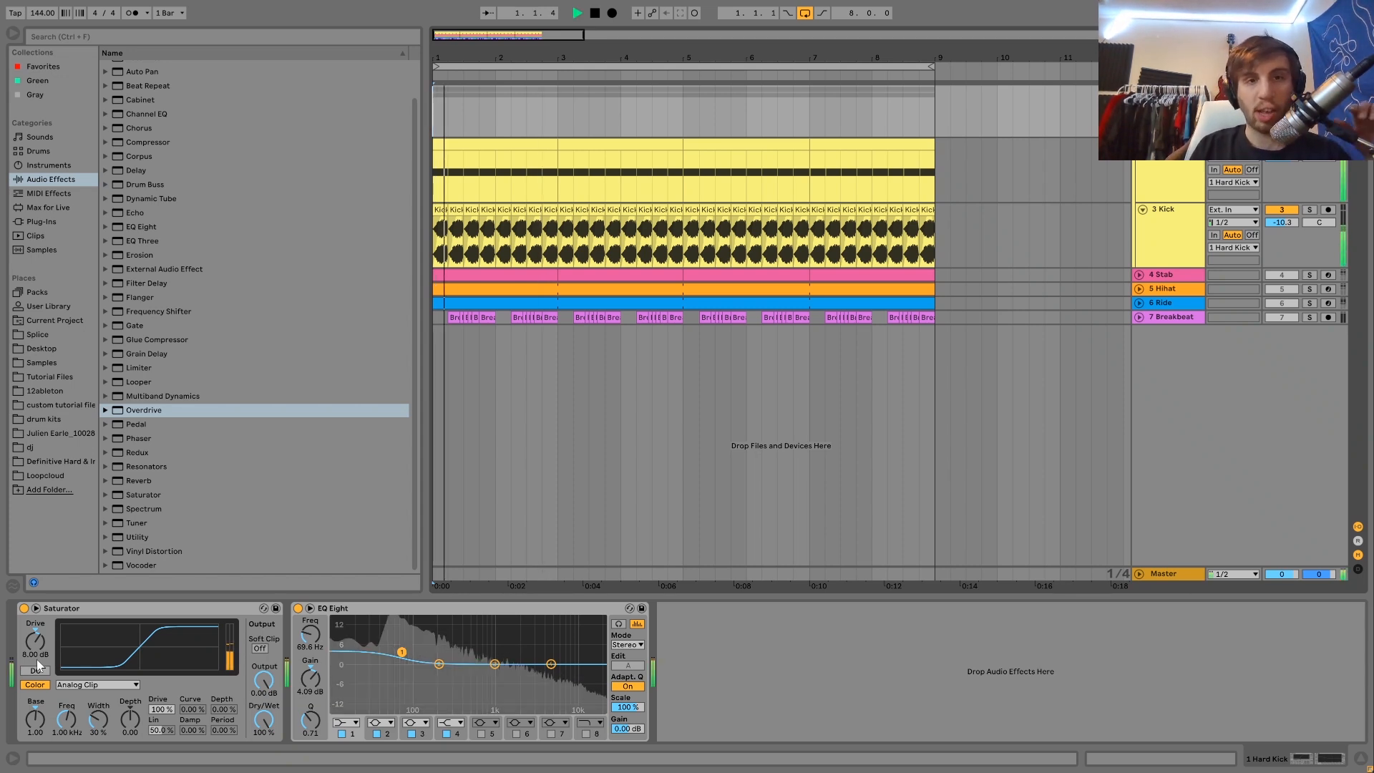
pyautogui.click(24, 608)
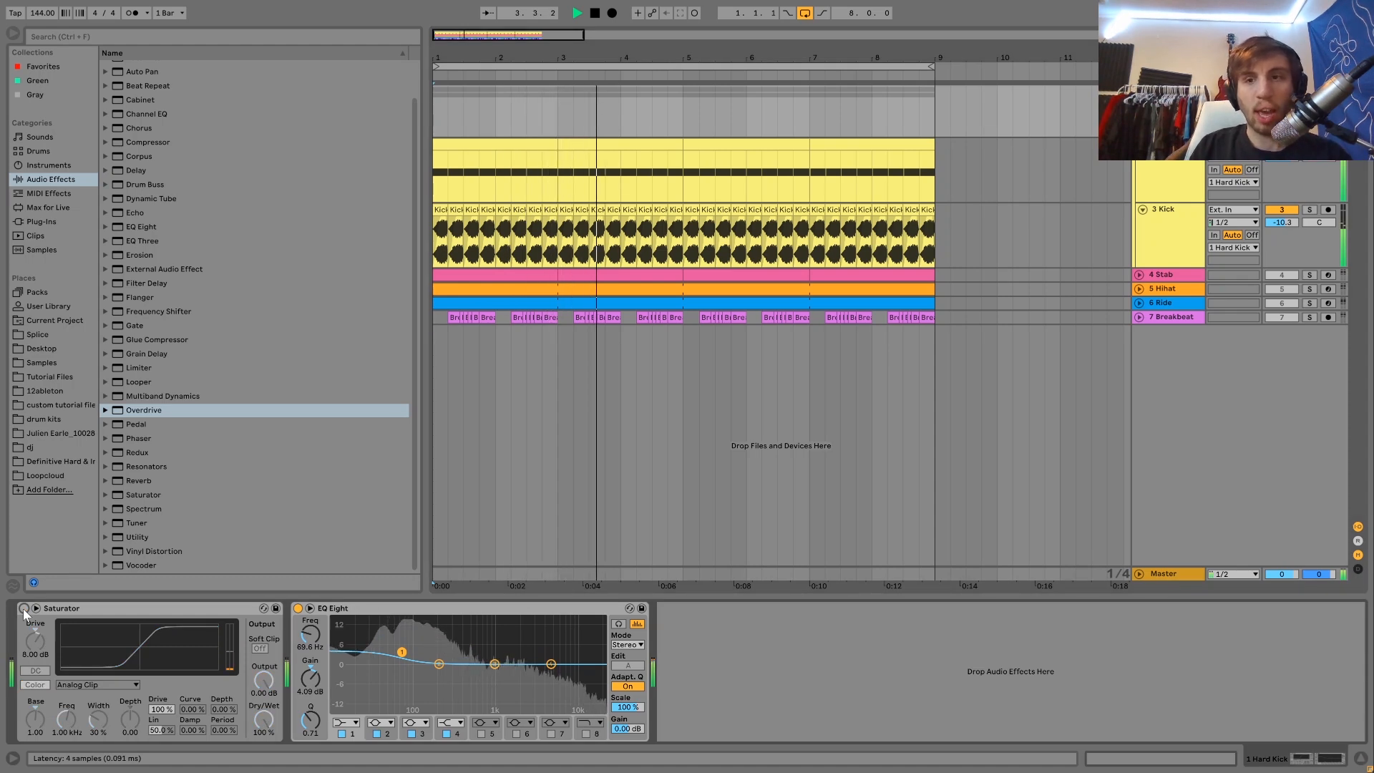
pyautogui.click(23, 609)
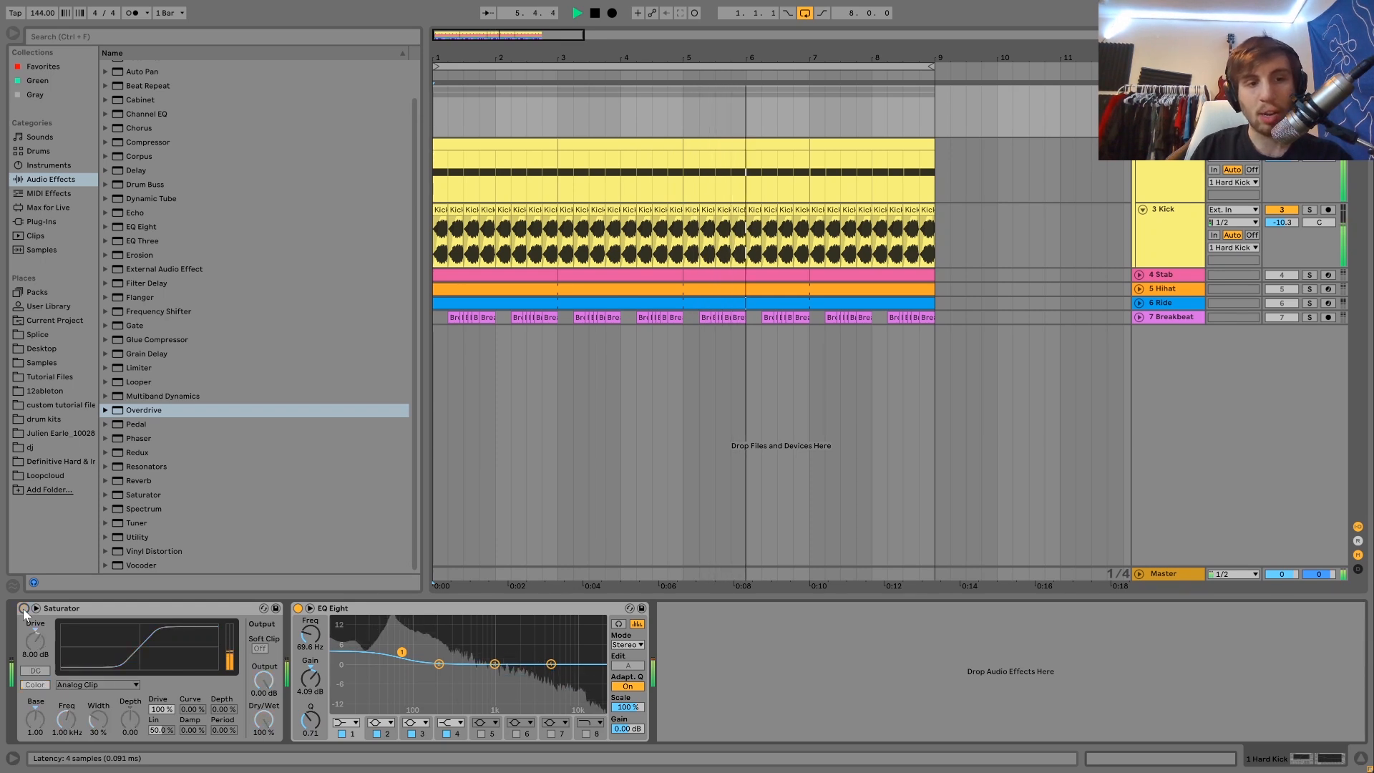
pyautogui.press('space')
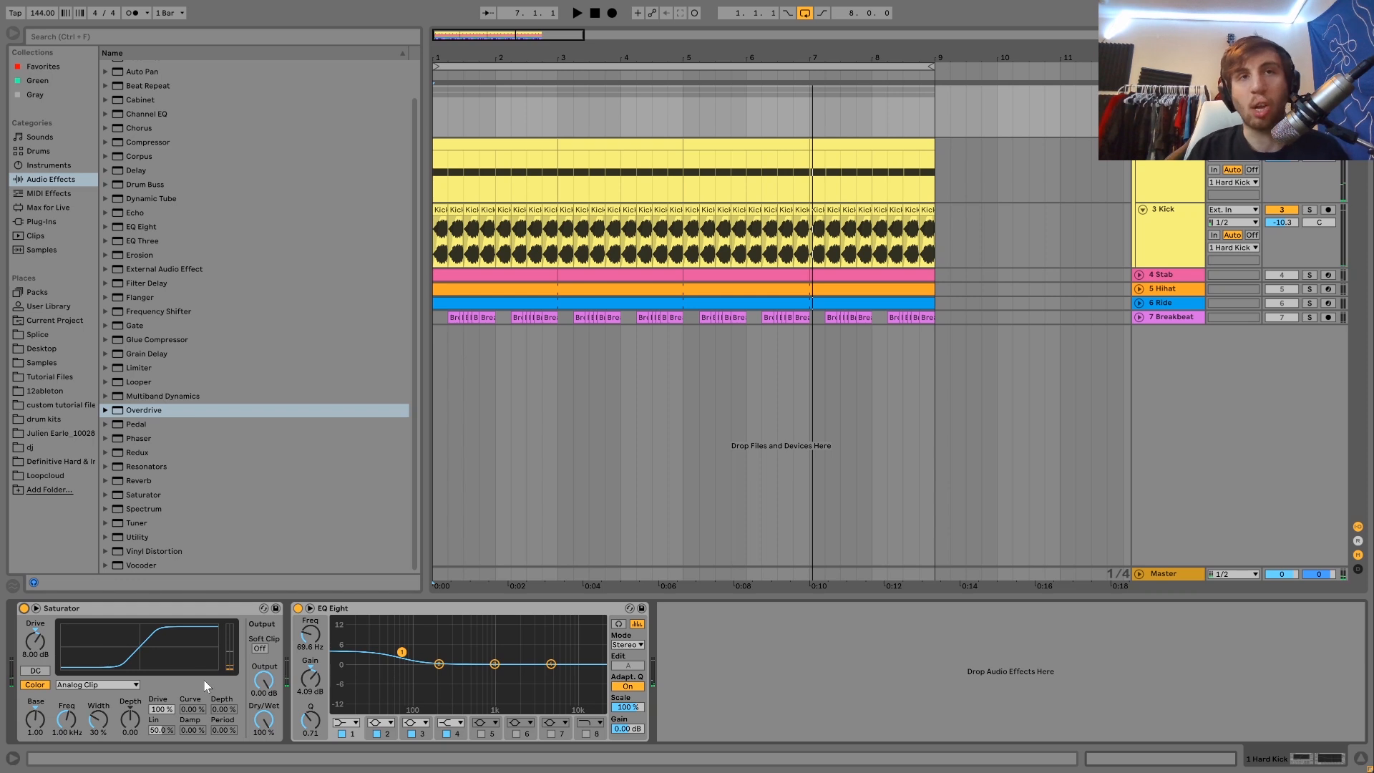
# - Compare the Hard Kick group with its EQ Eight low-shelf boost bypassed and switched on during playback
pyautogui.press('space')
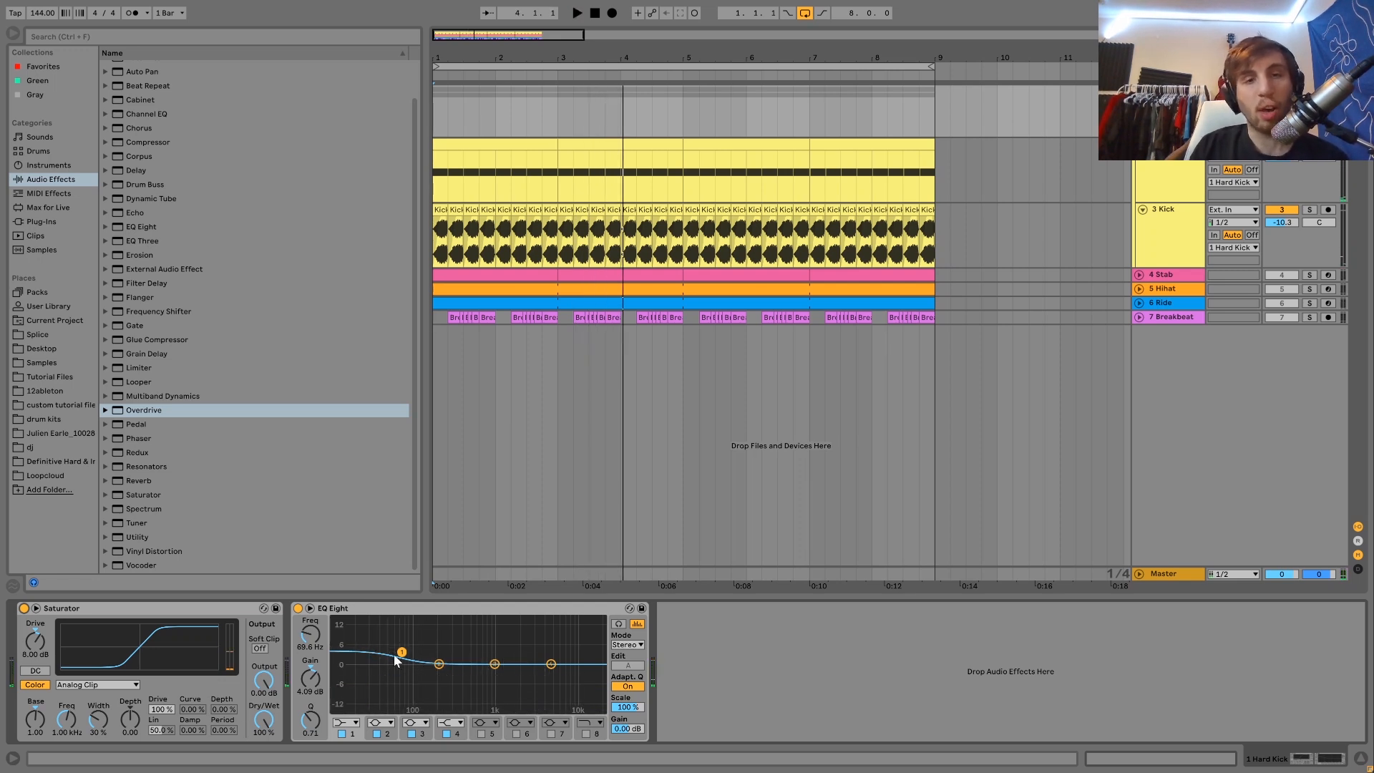
pyautogui.press('space')
pyautogui.click(298, 608)
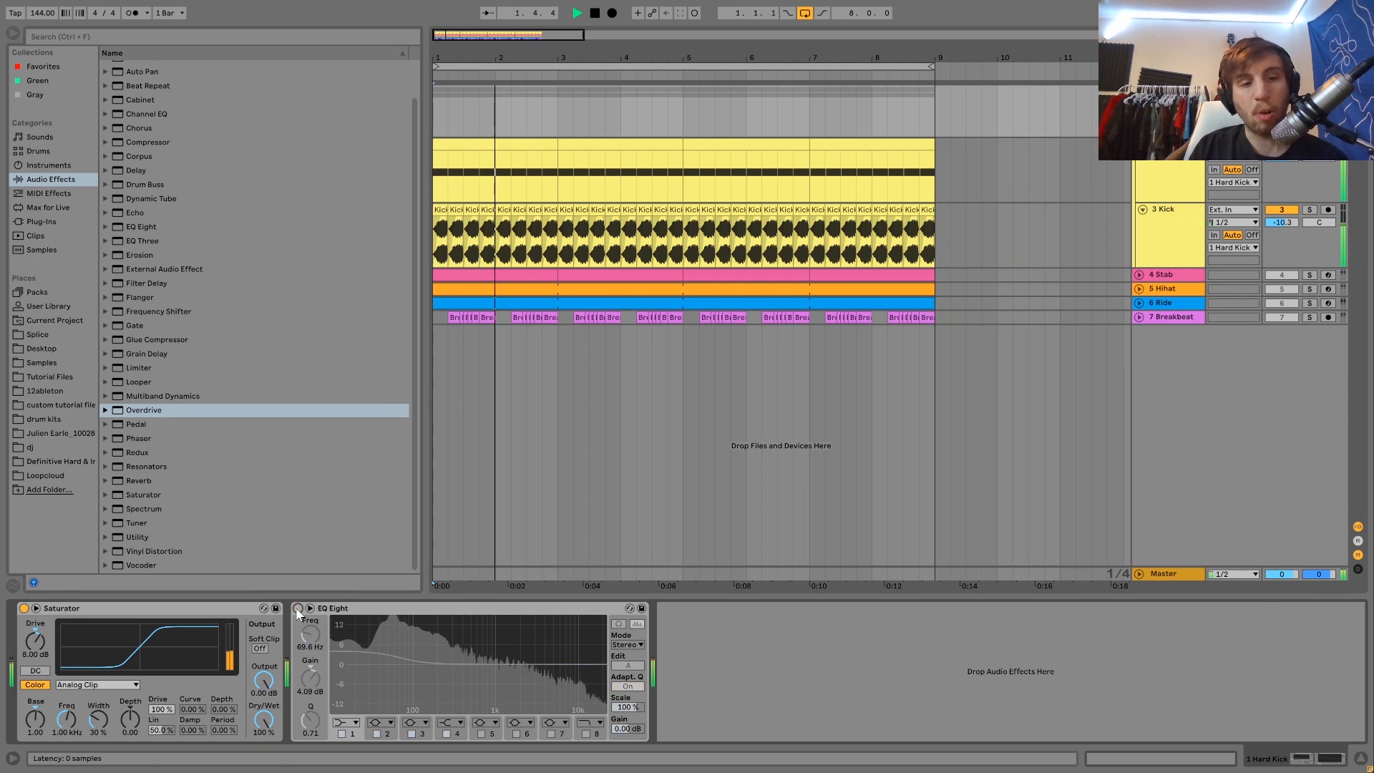
pyautogui.click(297, 608)
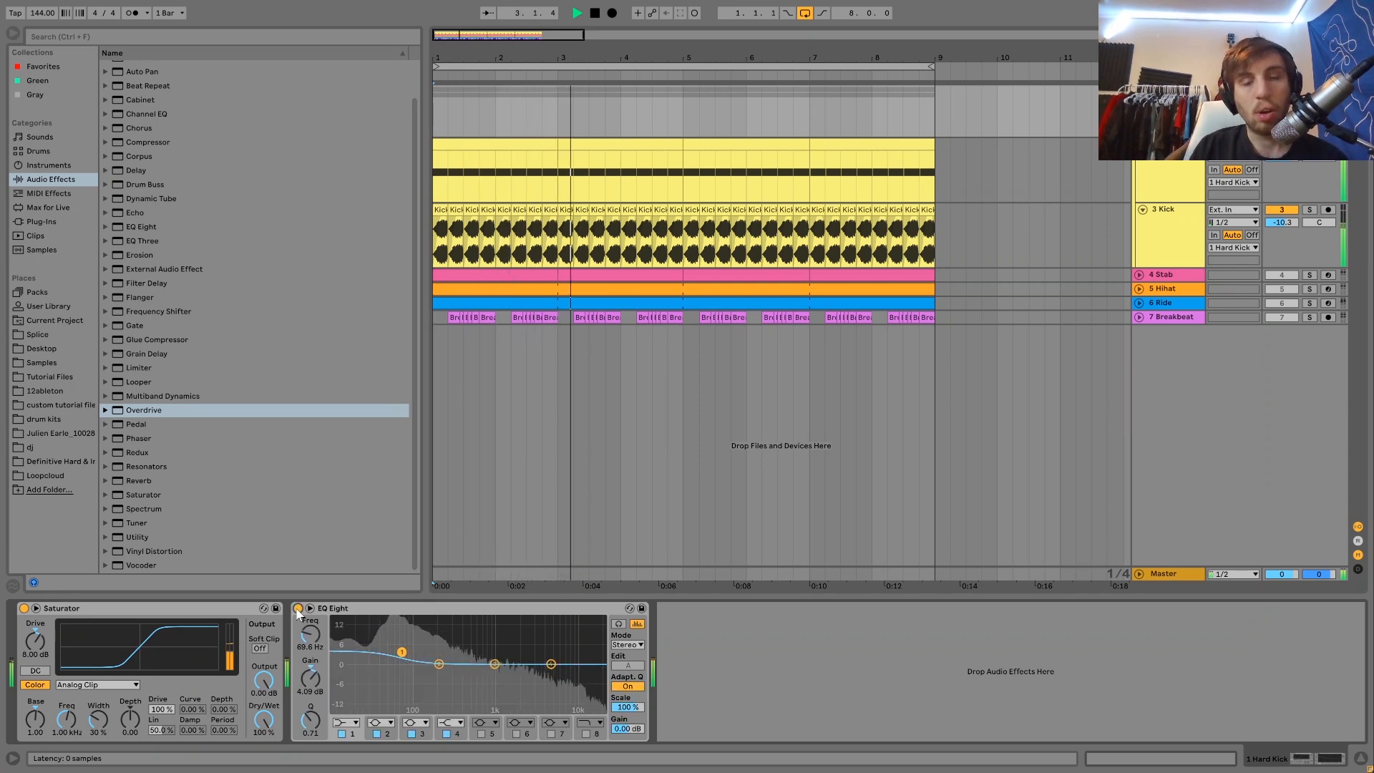
pyautogui.press('space')
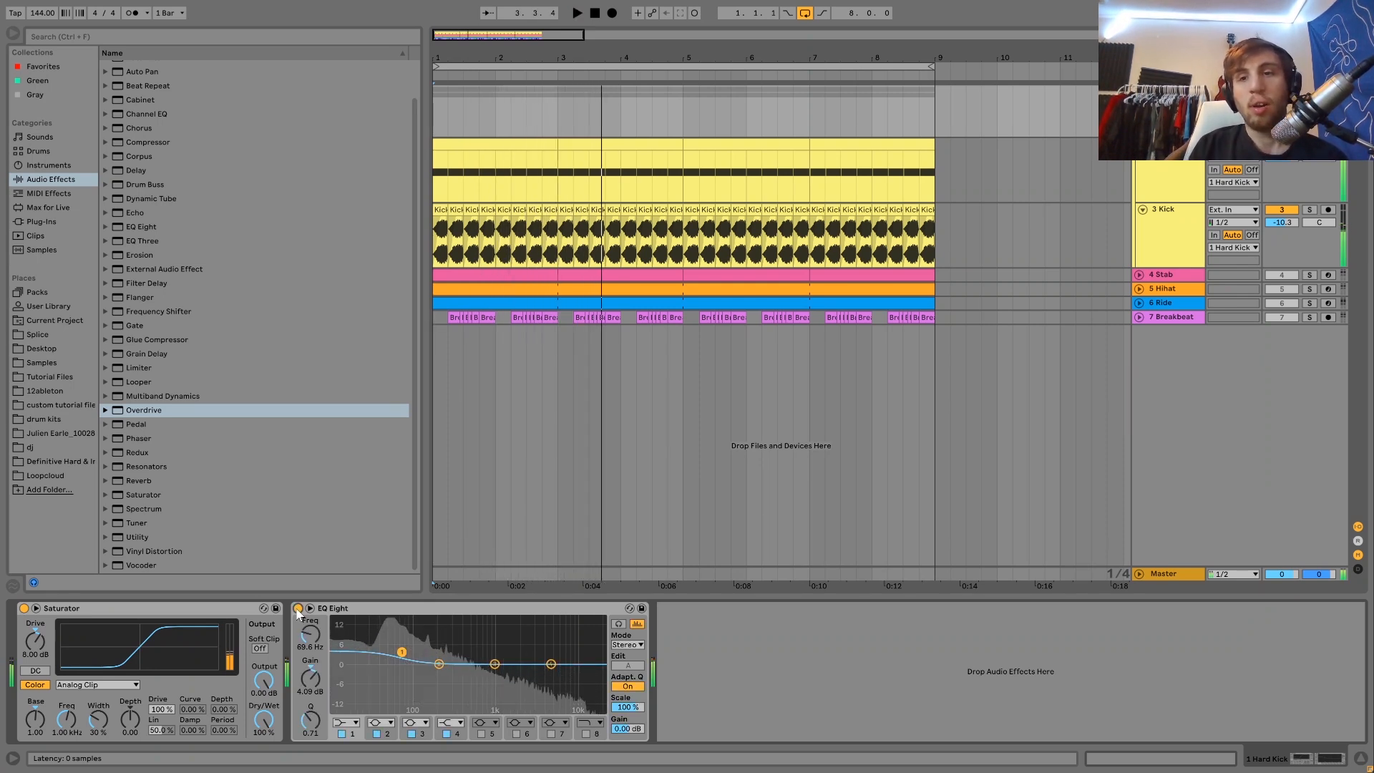
# - Solo and unfold the Stab track, play it from bar 1 and display its device chain
pyautogui.click(1310, 275)
pyautogui.click(1139, 274)
pyautogui.press('space')
pyautogui.click(1174, 282)
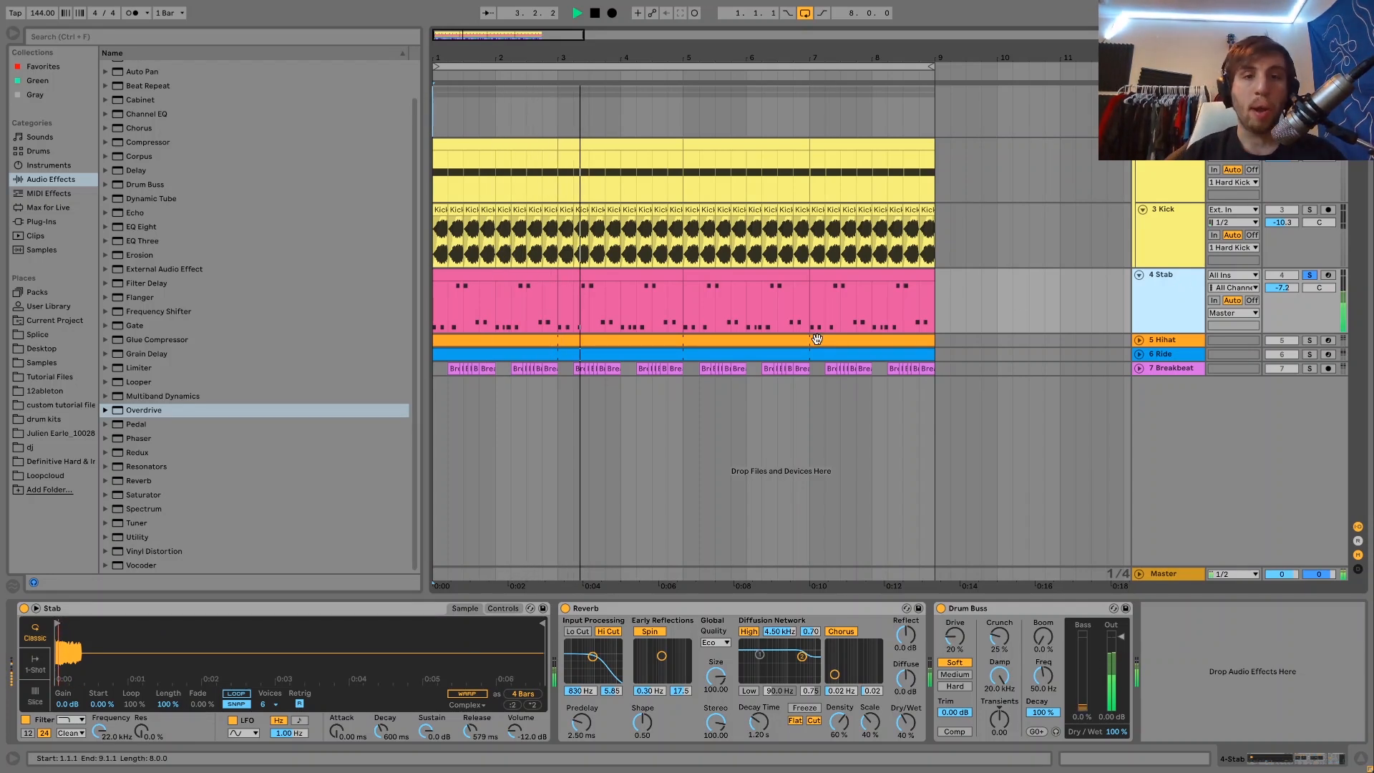
# - Open the first Stab MIDI clip, play its soloed pattern and audition the C3 root note
pyautogui.doubleClick(528, 285)
pyautogui.press('space')
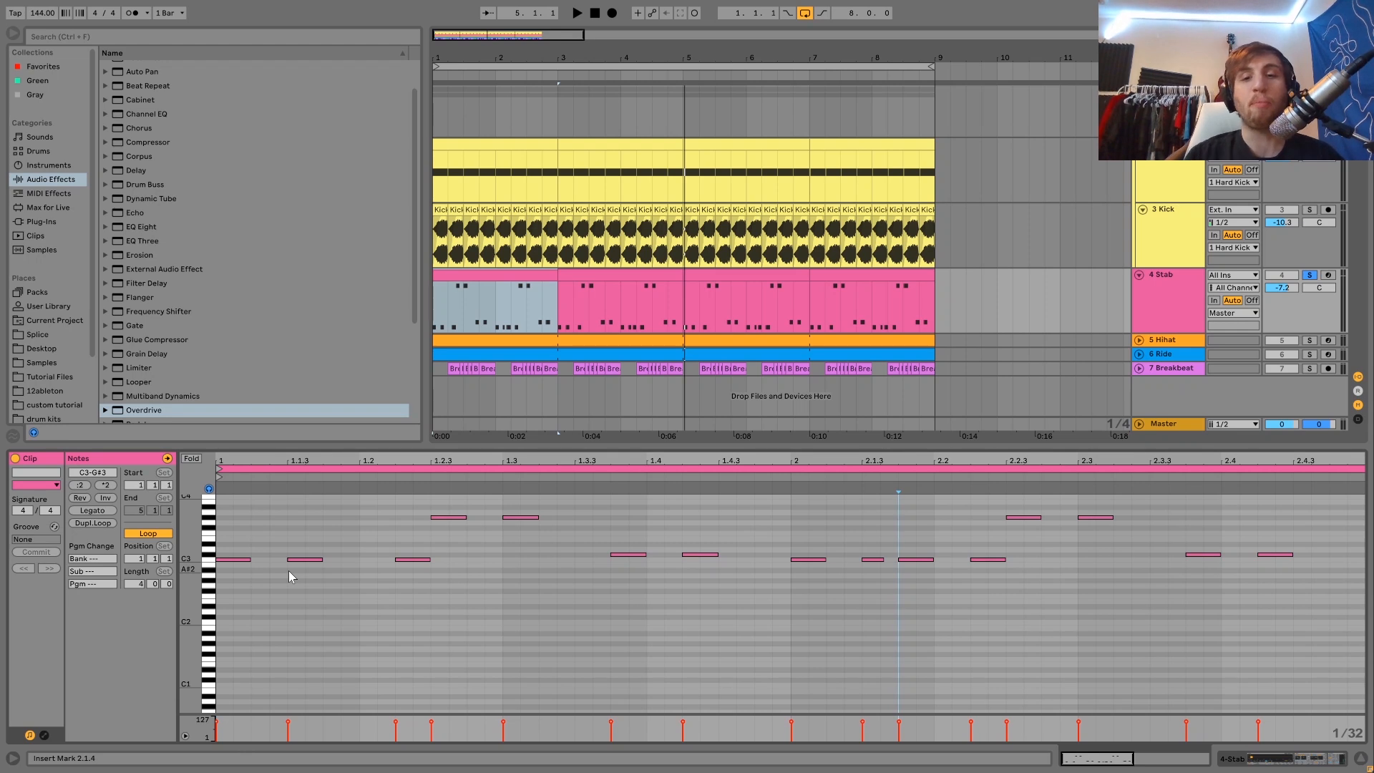
pyautogui.press('space')
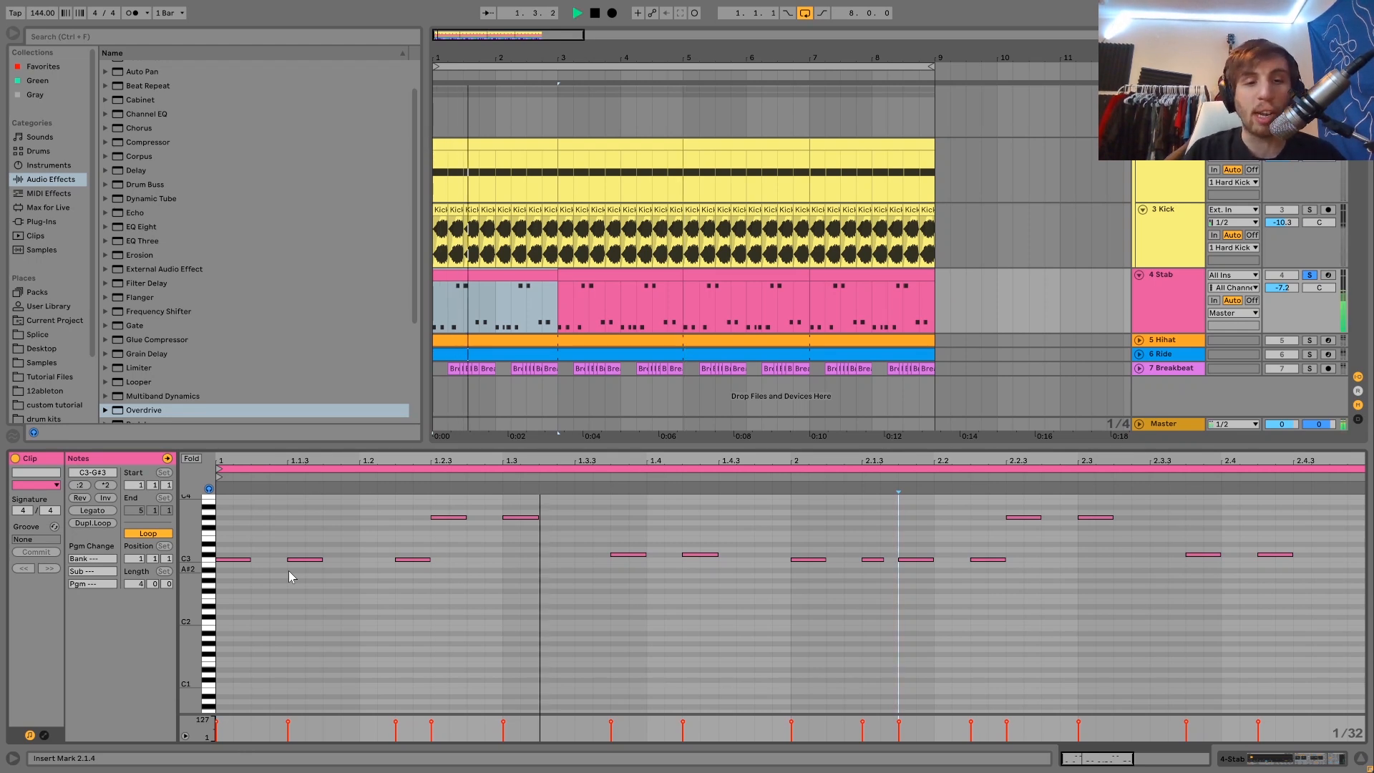
pyautogui.press('space')
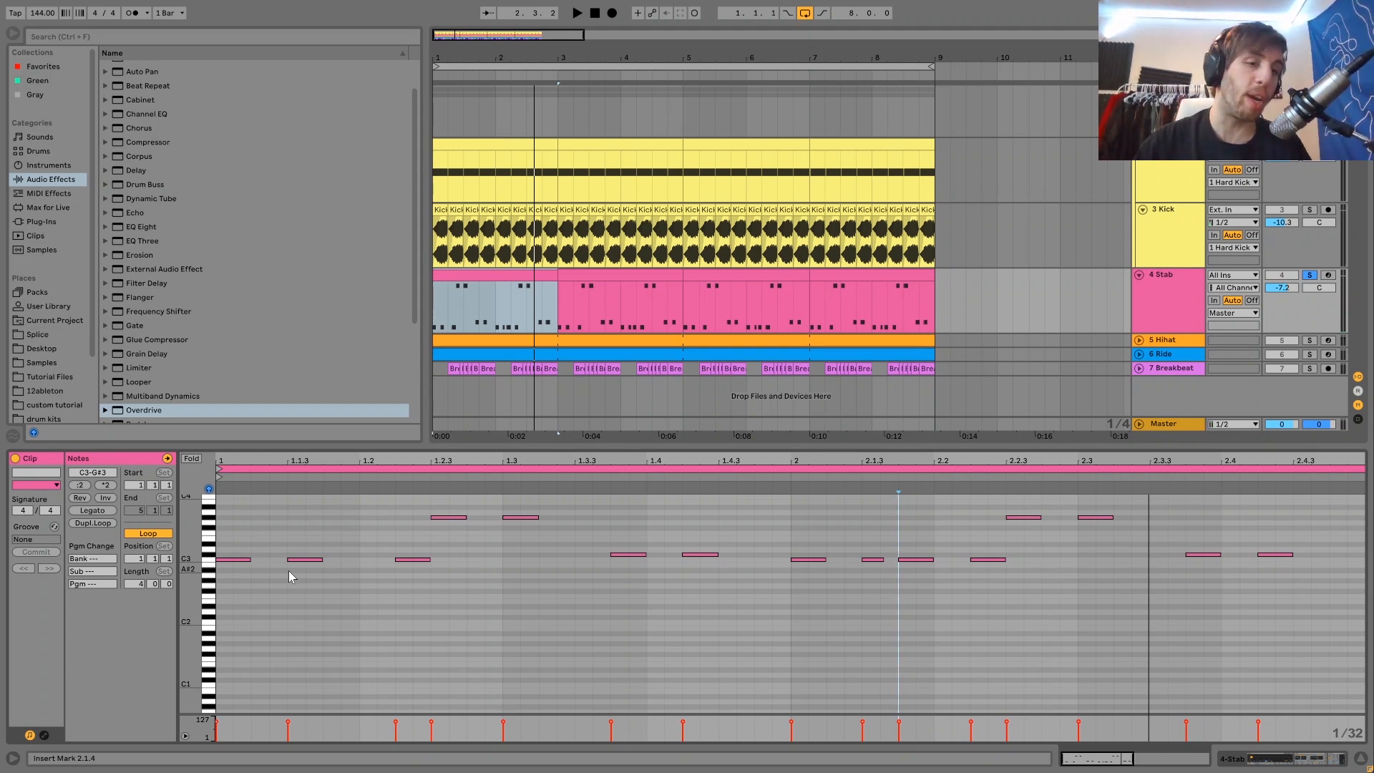
pyautogui.click(208, 563)
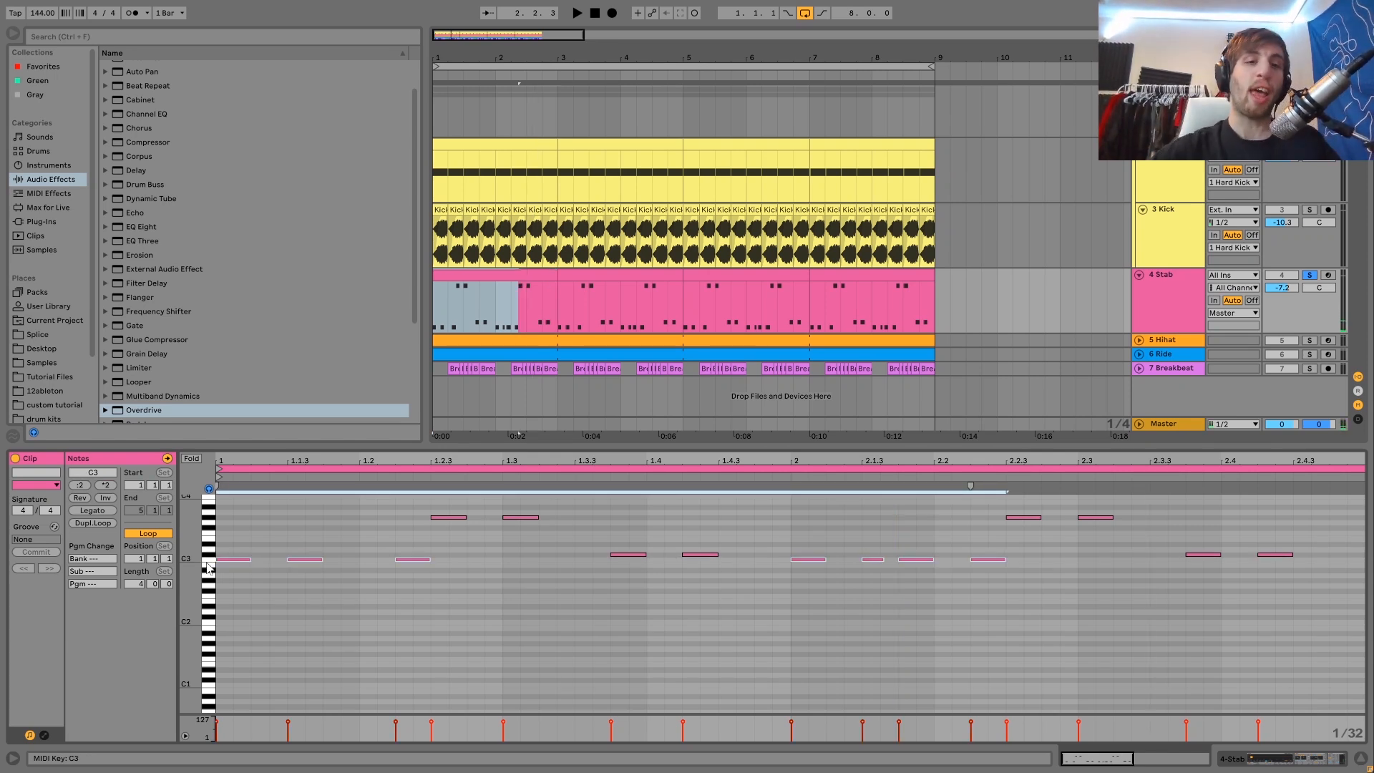
pyautogui.press('space')
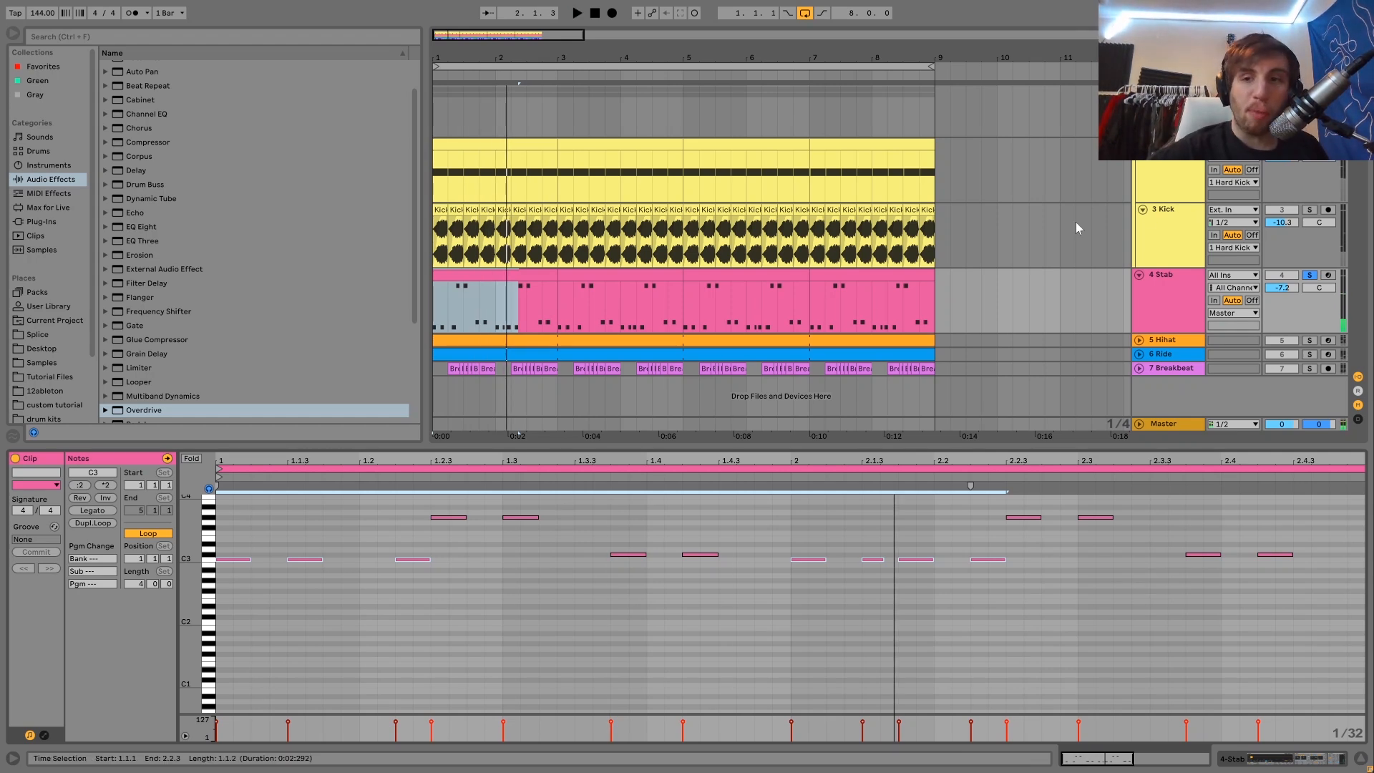
# - Unsolo the Stab track and compare the full mix with the stab muted and unmuted during playback
pyautogui.click(1311, 275)
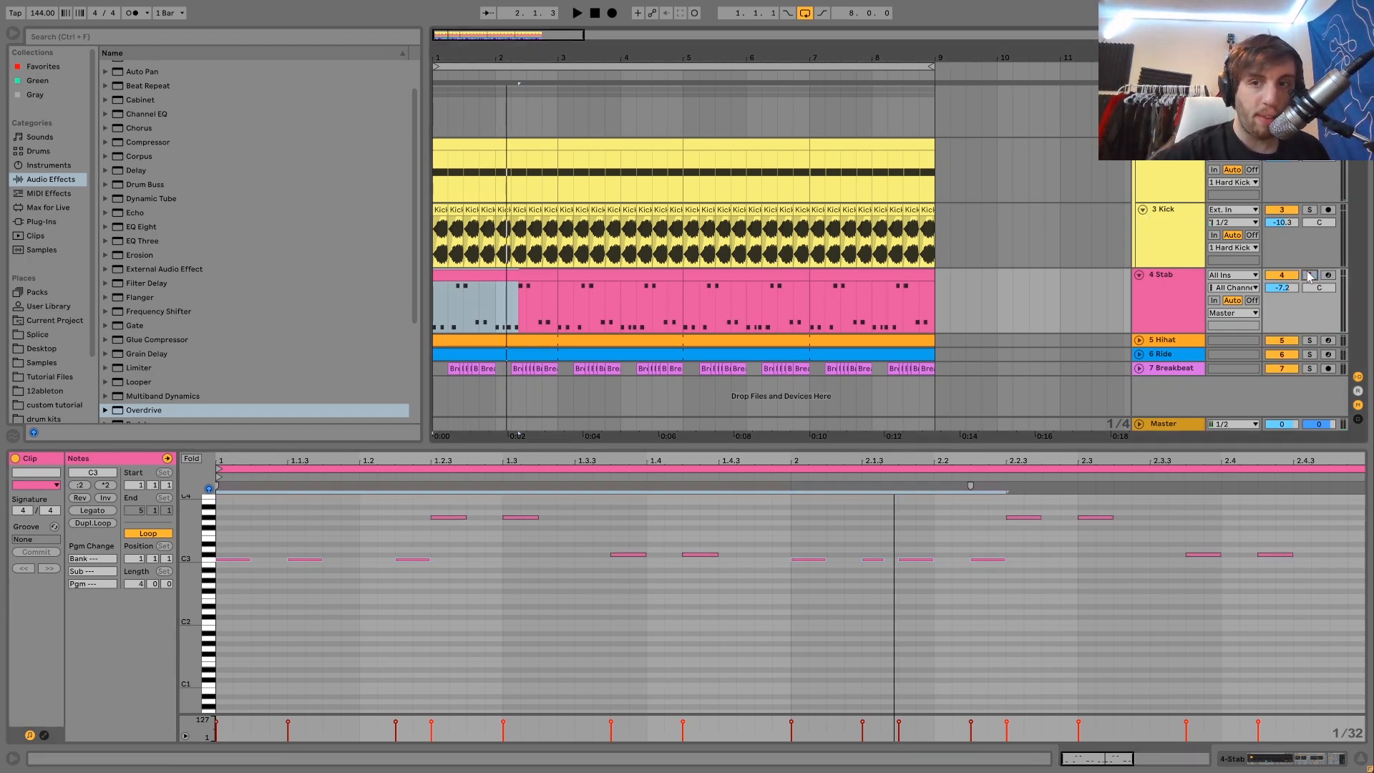
pyautogui.click(1175, 289)
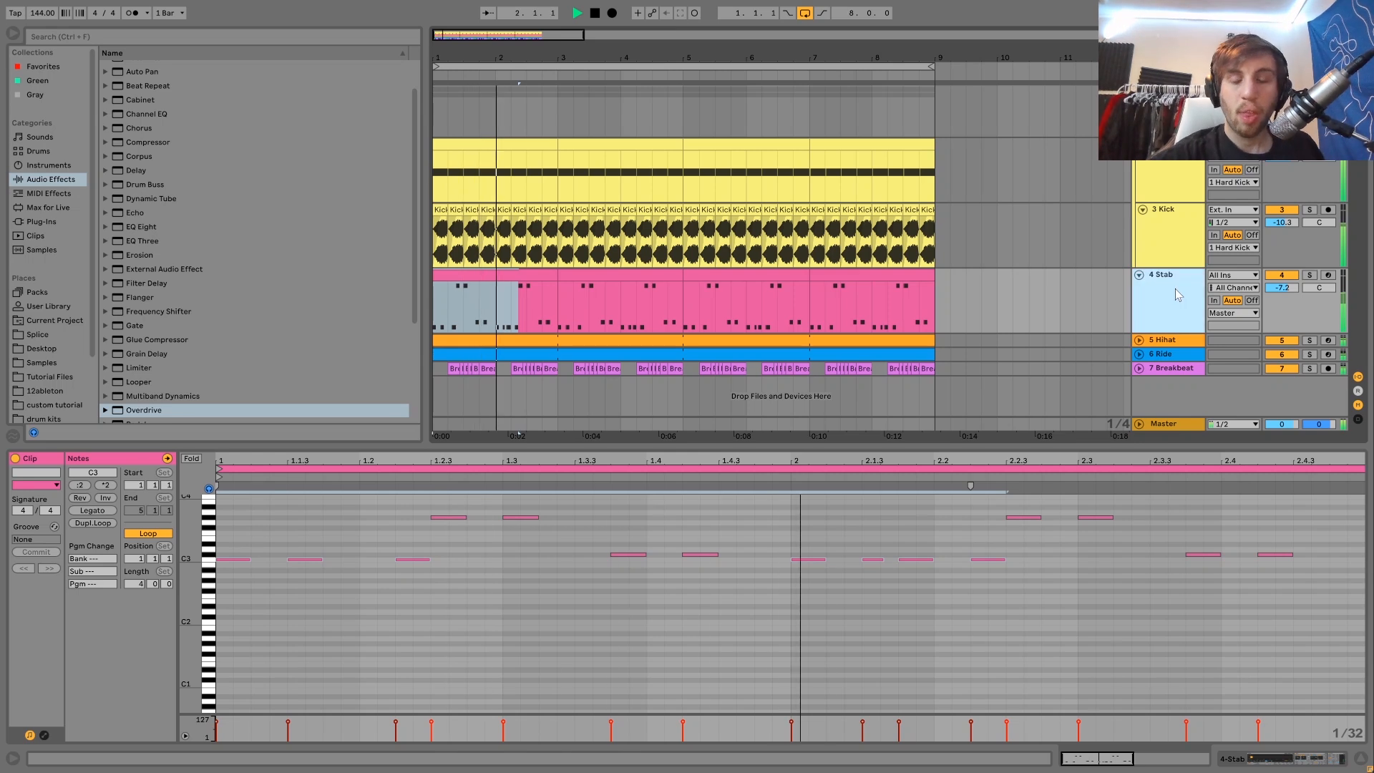
pyautogui.click(1280, 276)
pyautogui.press('space')
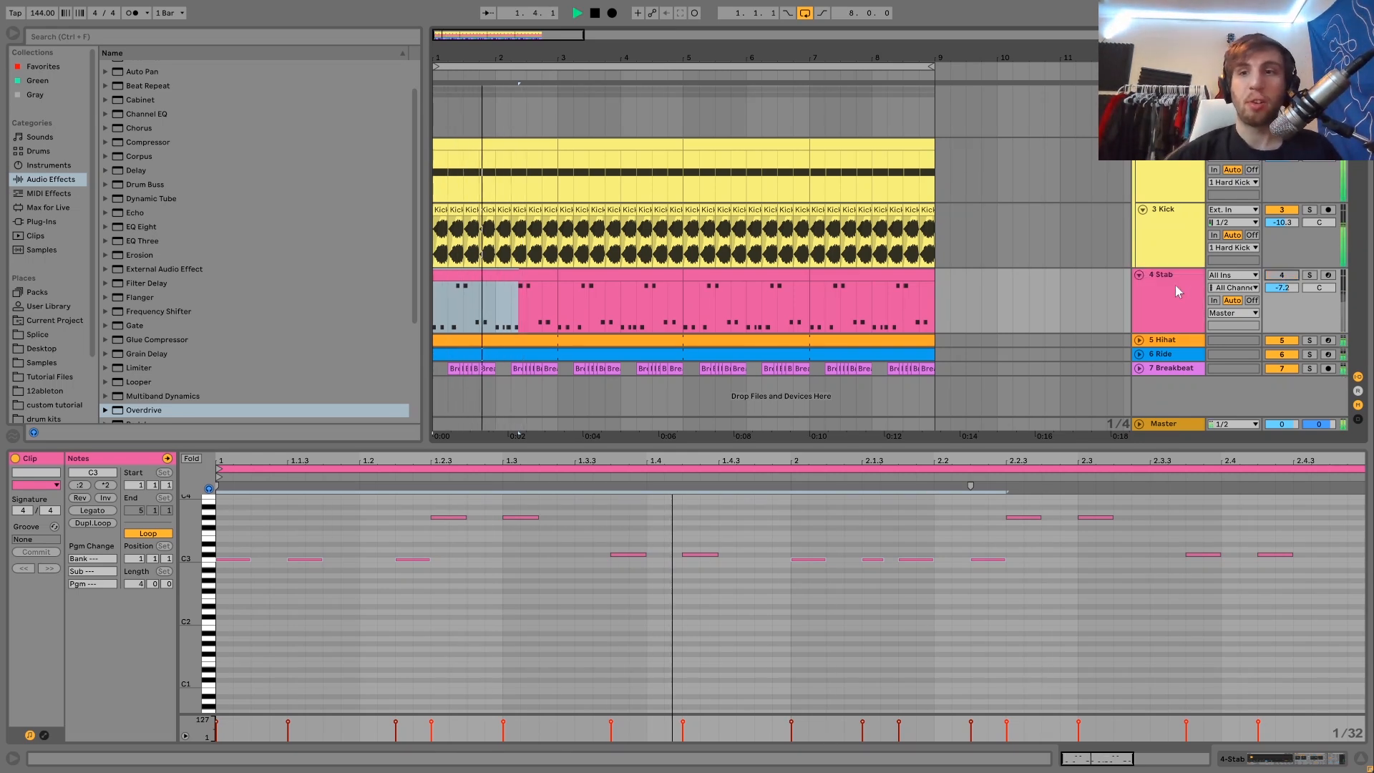
pyautogui.click(1280, 276)
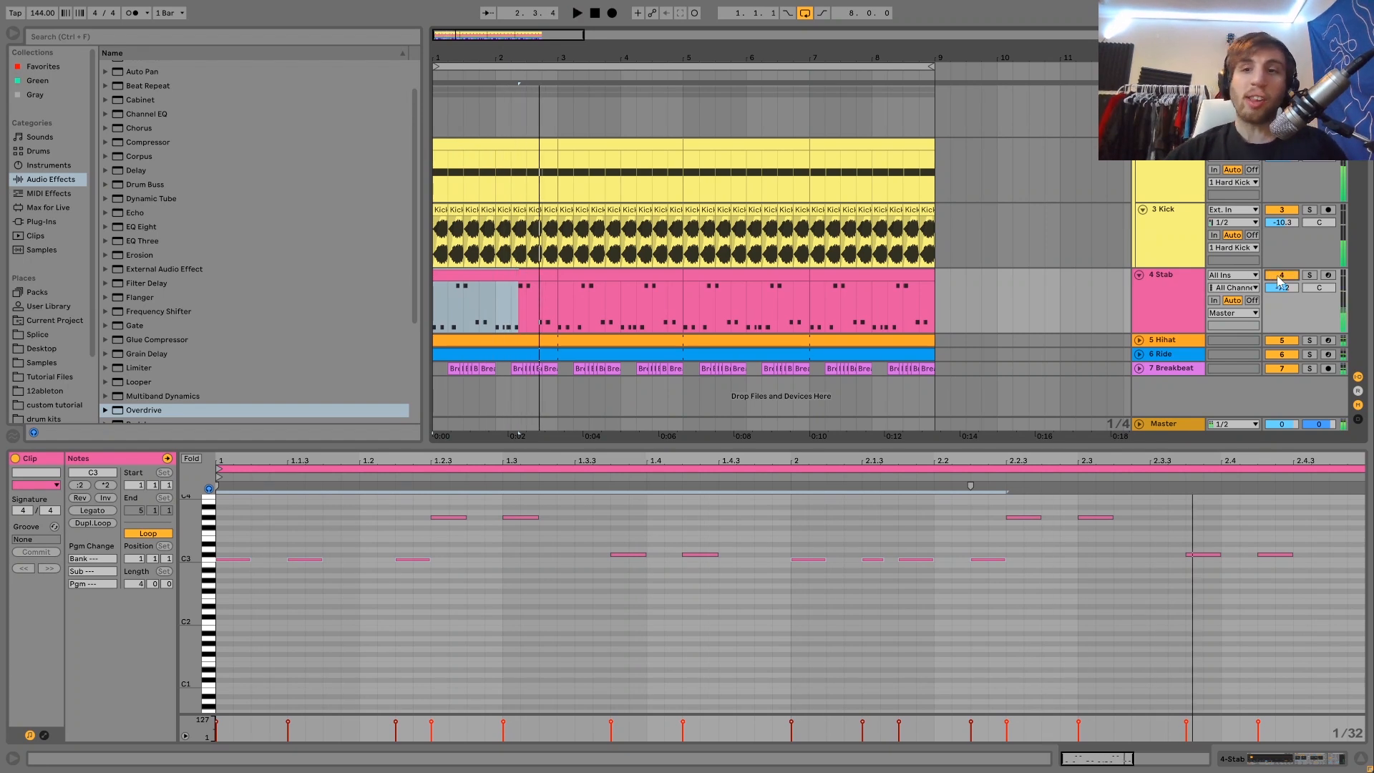
pyautogui.click(1158, 282)
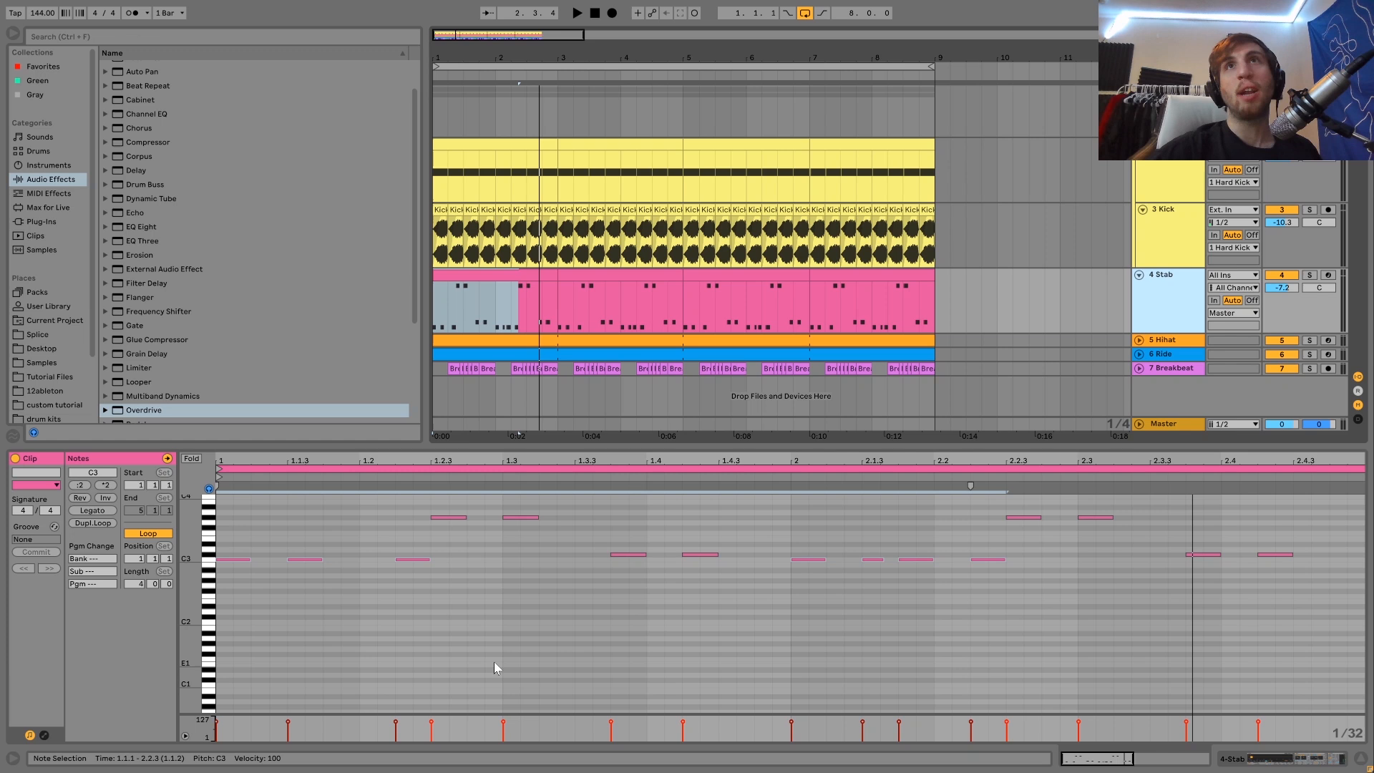
# - Play the full mix from bar 1 twice to hear the stab pattern against the kicks
pyautogui.press('space')
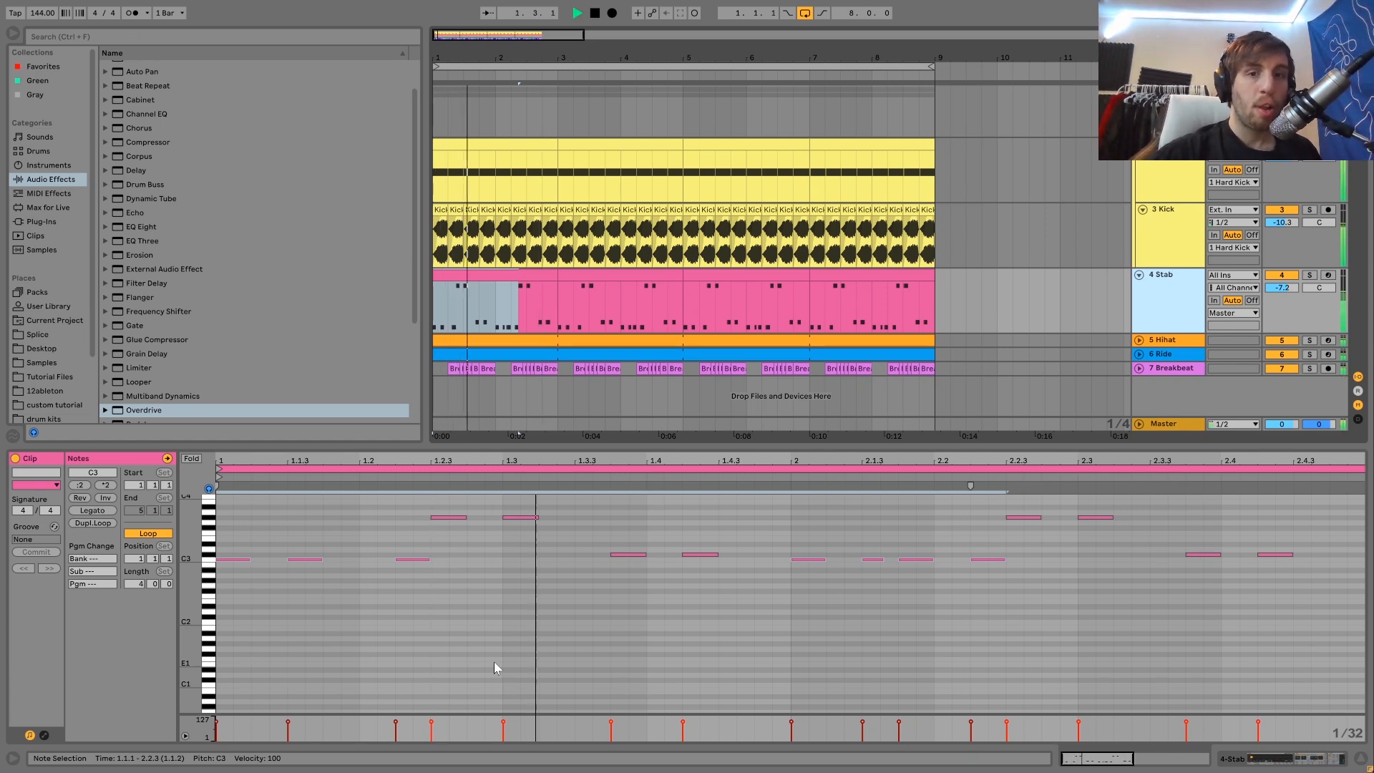
pyautogui.press('space')
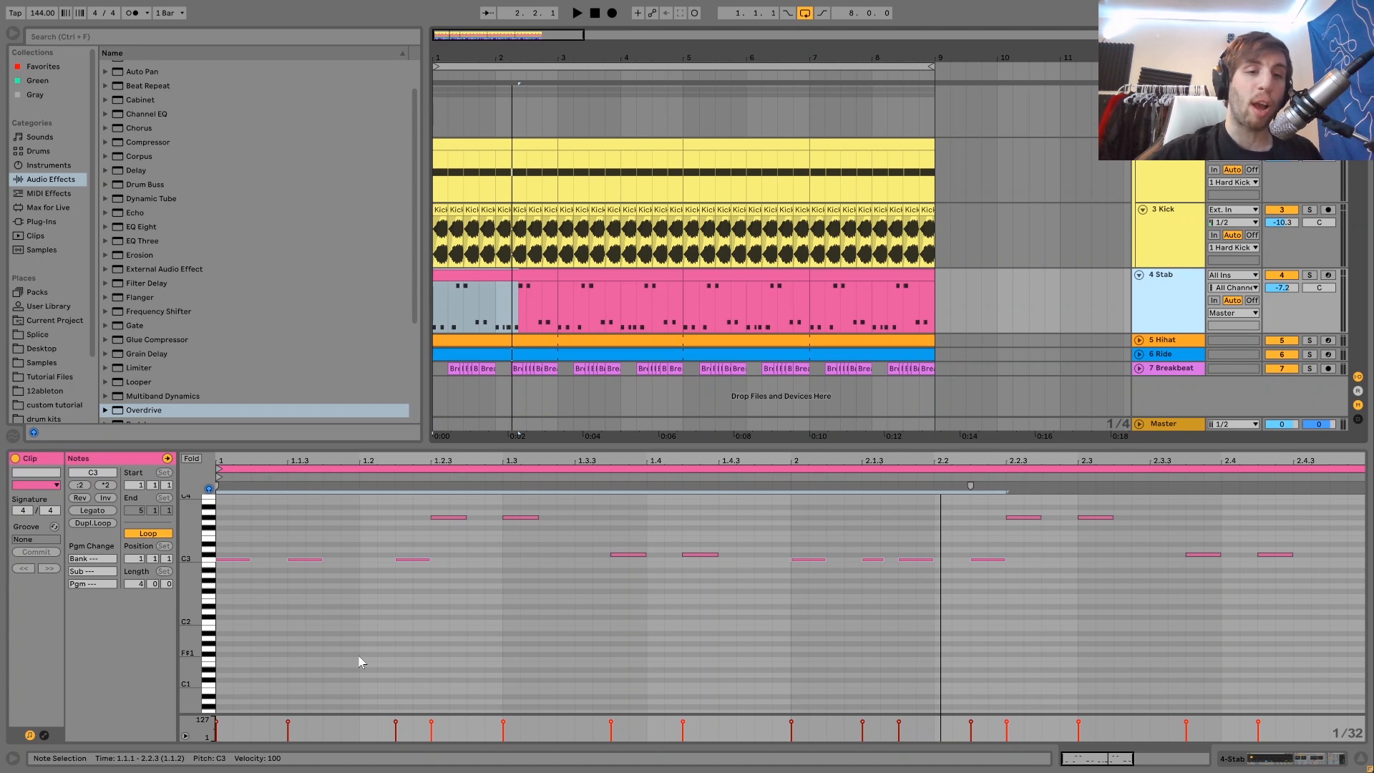
pyautogui.press('space')
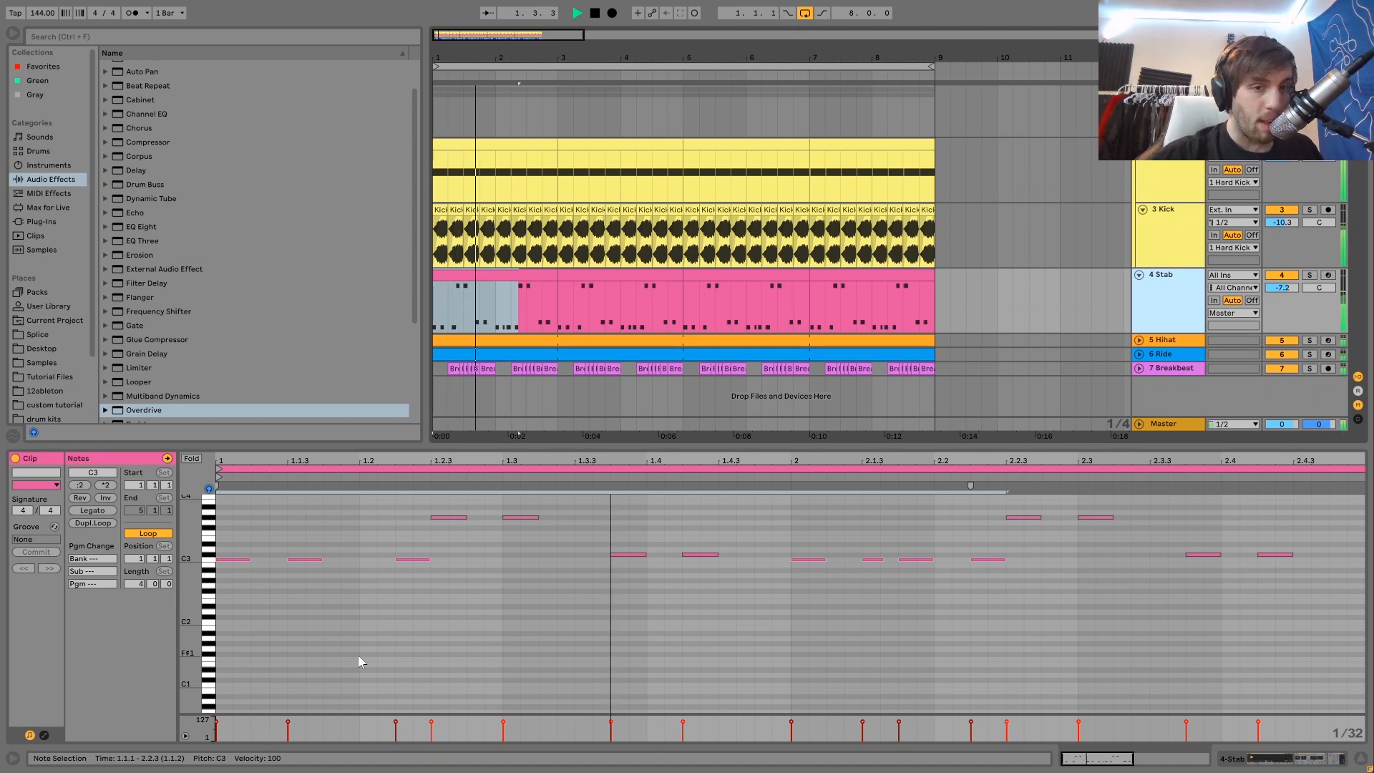
pyautogui.press('space')
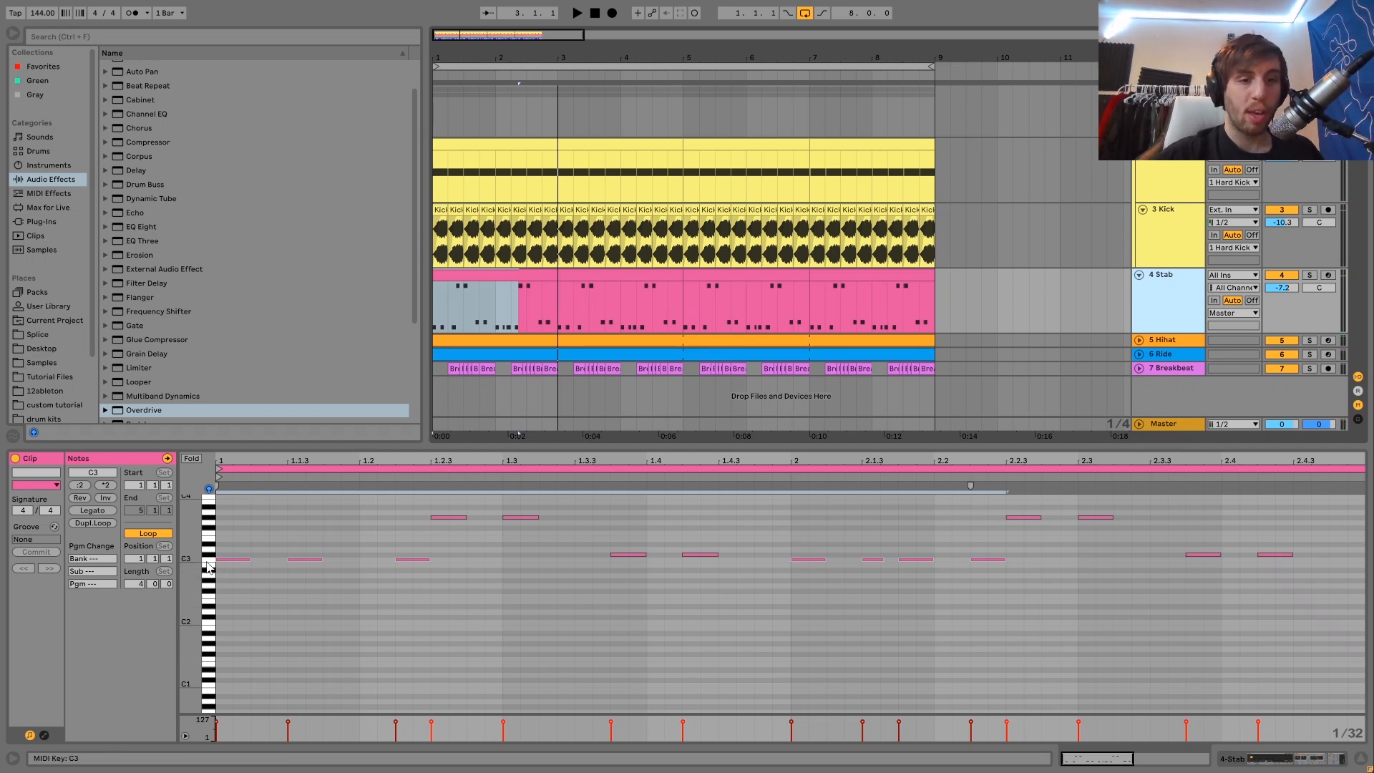
# - Audition the C3, G#3 and C#3 pitches used in the Stab clip on the piano roll keyboard
pyautogui.click(209, 567)
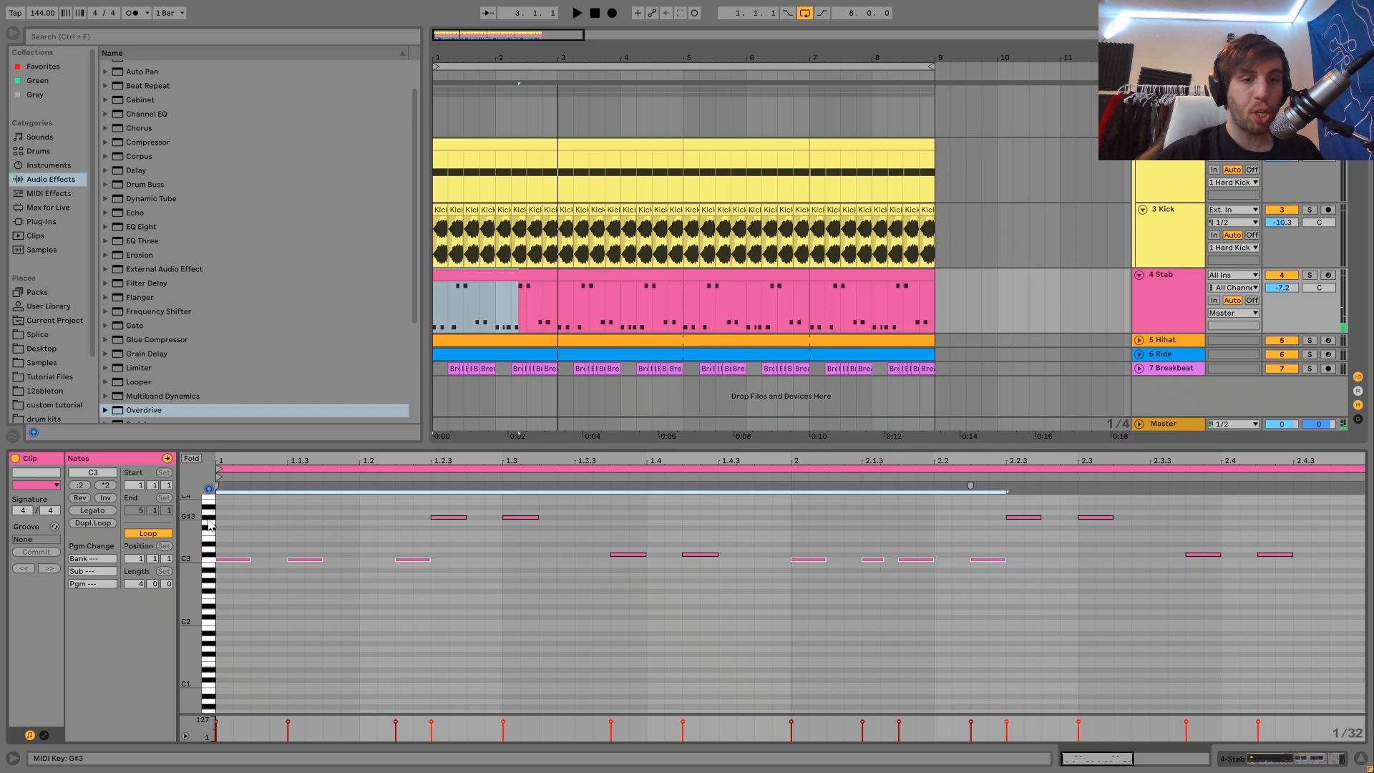
pyautogui.click(209, 526)
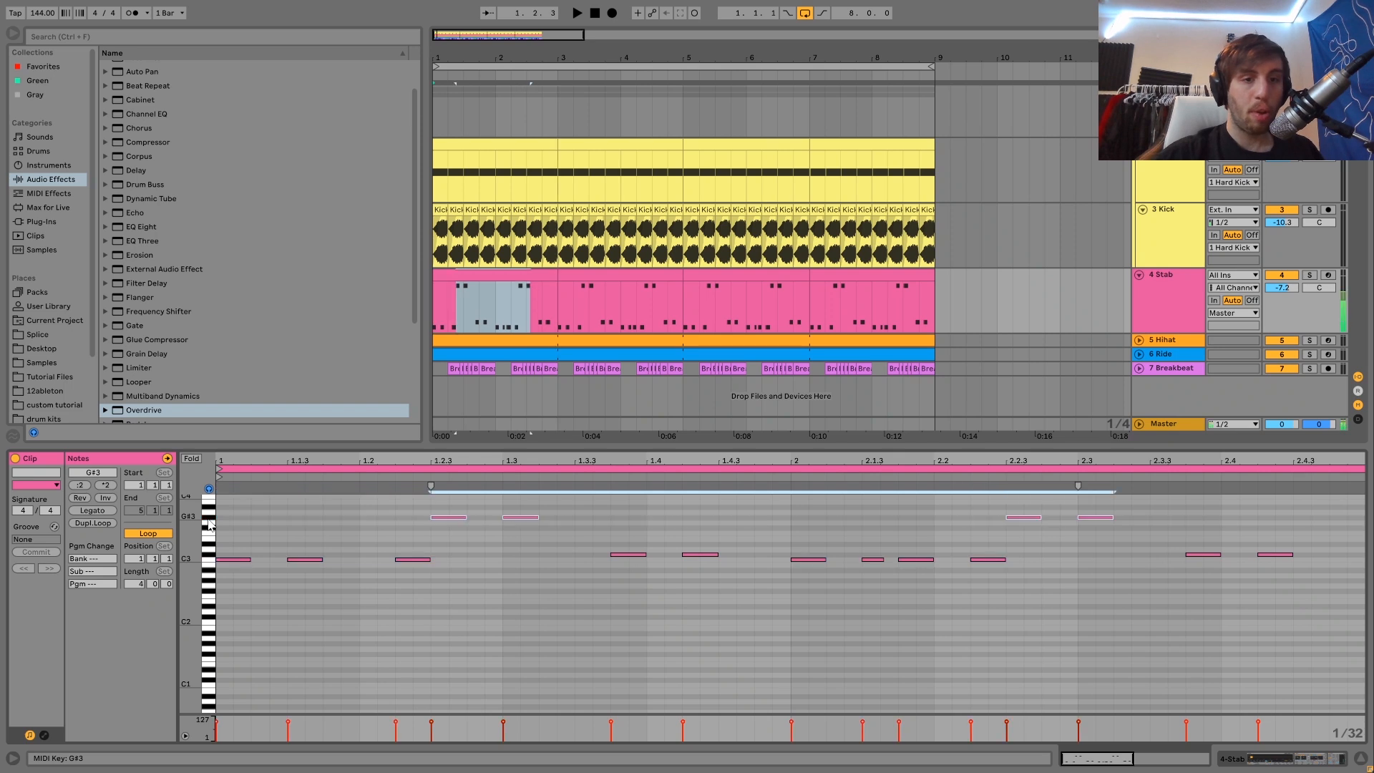
pyautogui.click(211, 561)
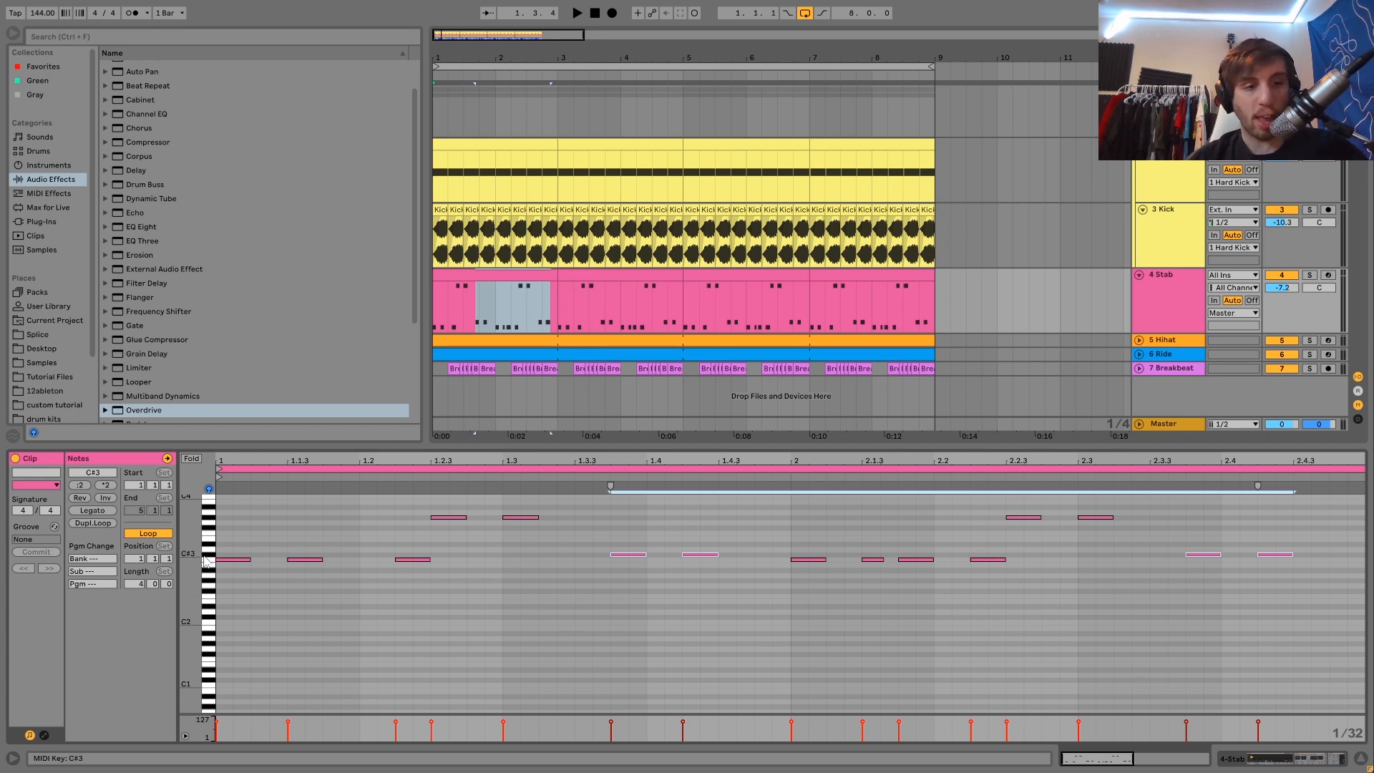
pyautogui.click(209, 562)
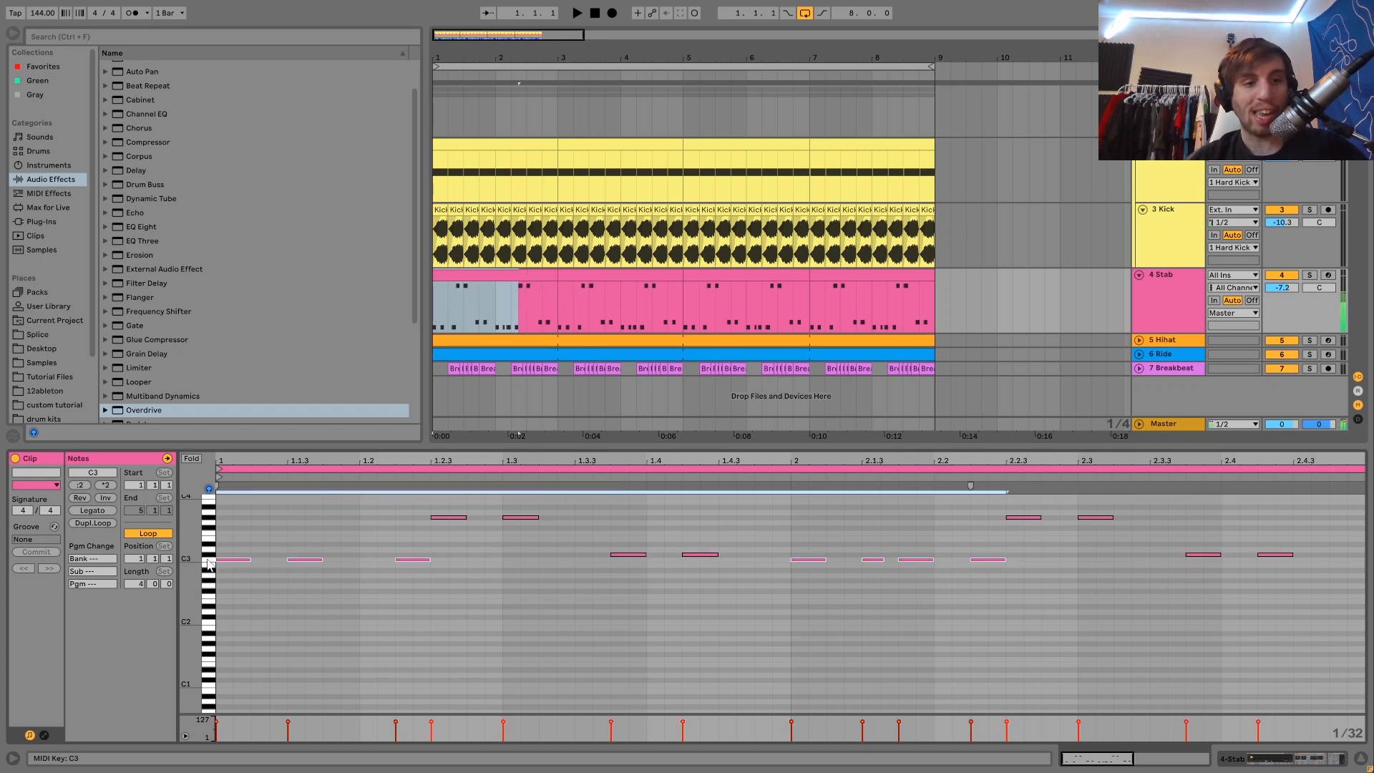
pyautogui.click(210, 524)
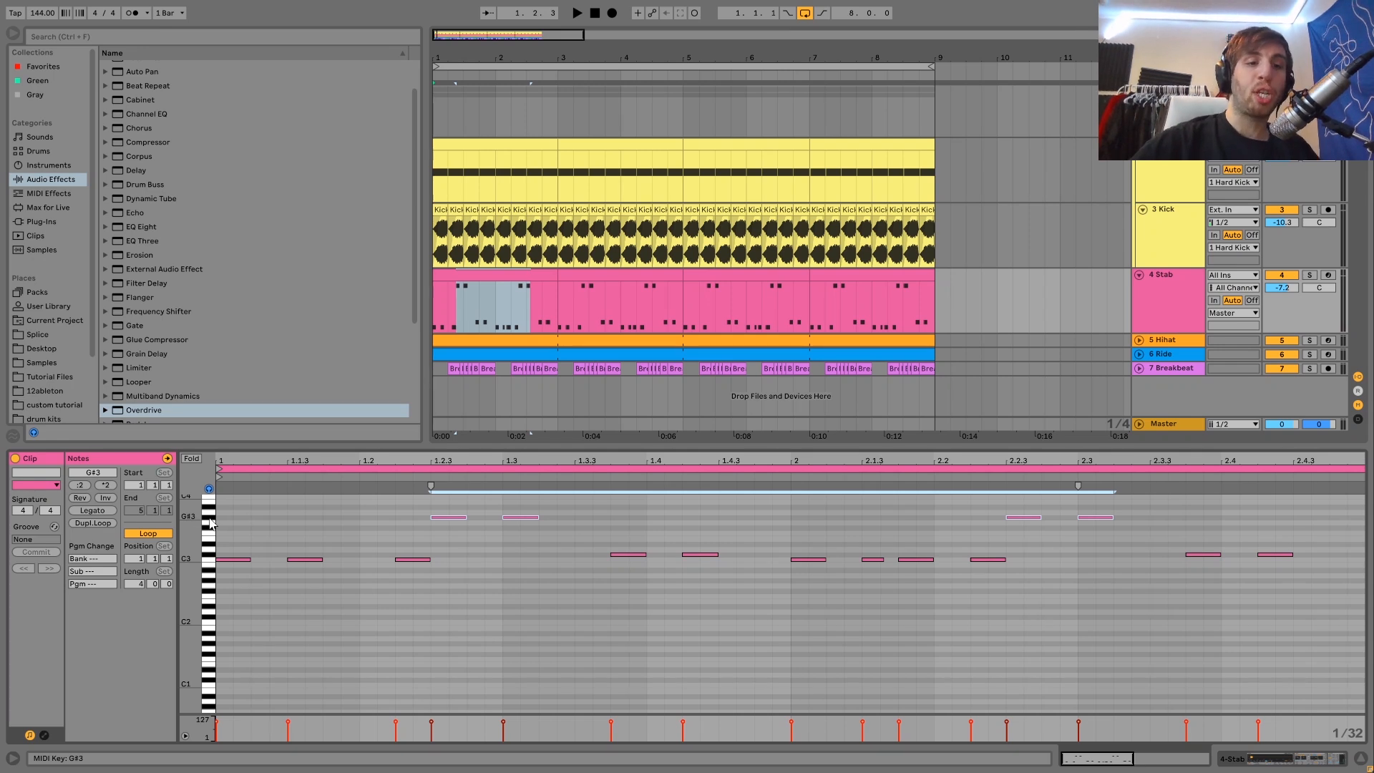
pyautogui.click(212, 564)
# - Play the full mix, then highlight the C3 to G#3 note change near 1.2.3 and the C3 note at the start of bar 2
pyautogui.press('space')
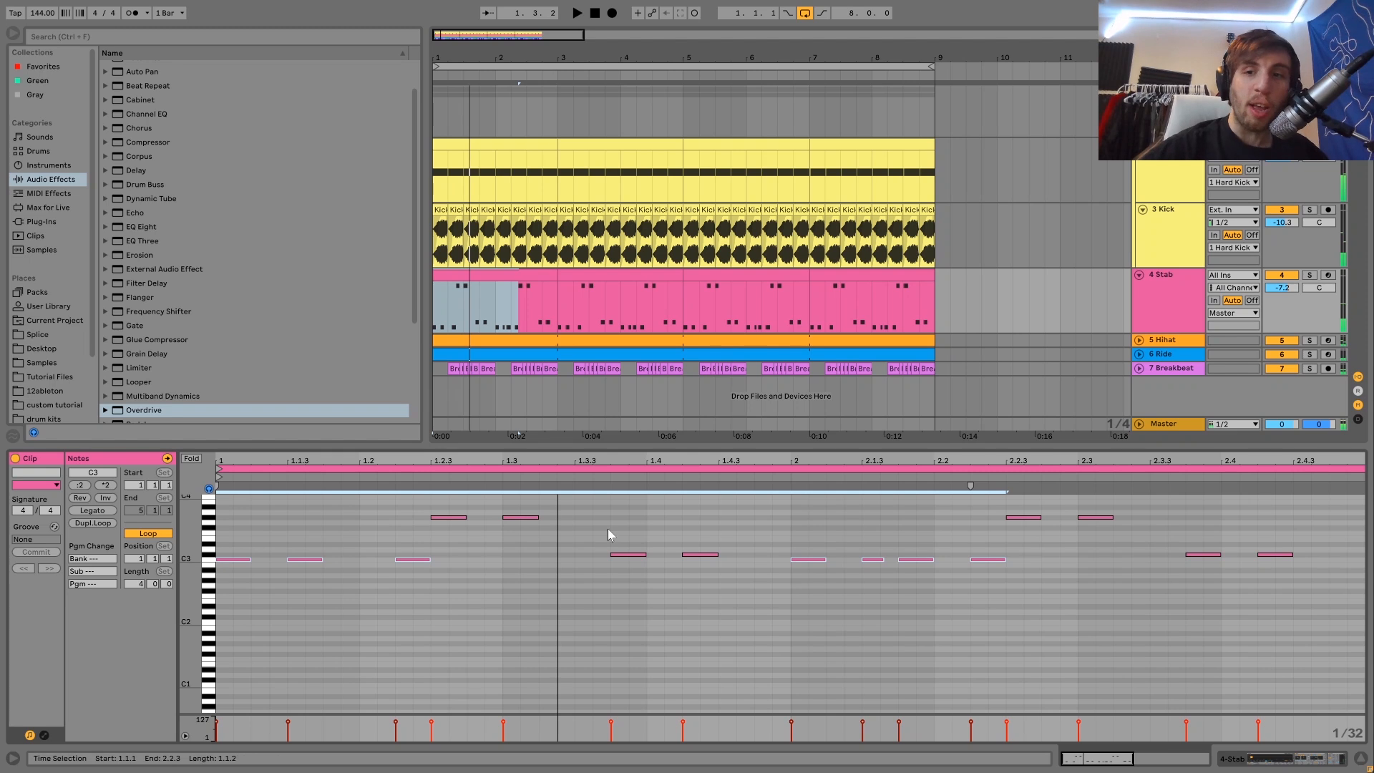
pyautogui.moveTo(398, 511); pyautogui.dragTo(455, 576)
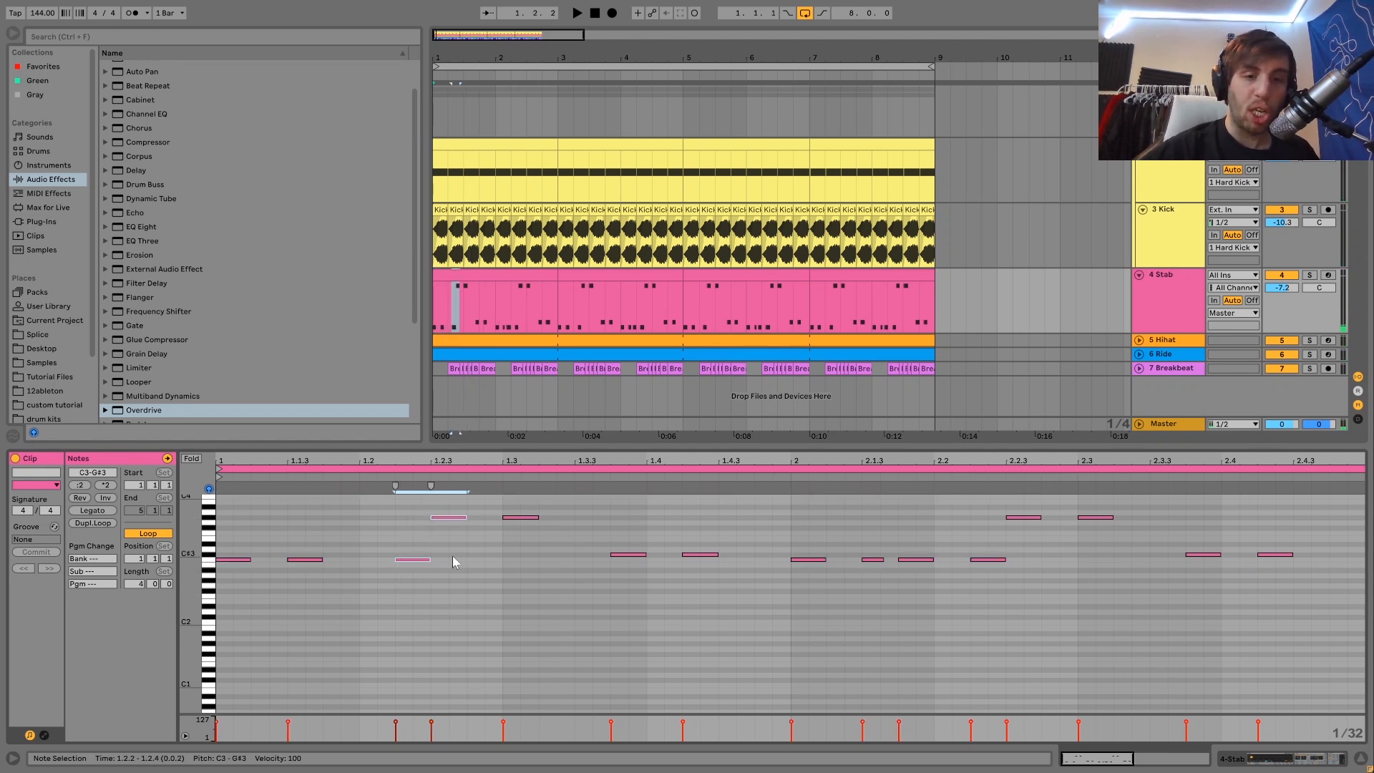
pyautogui.moveTo(615, 531); pyautogui.dragTo(839, 594)
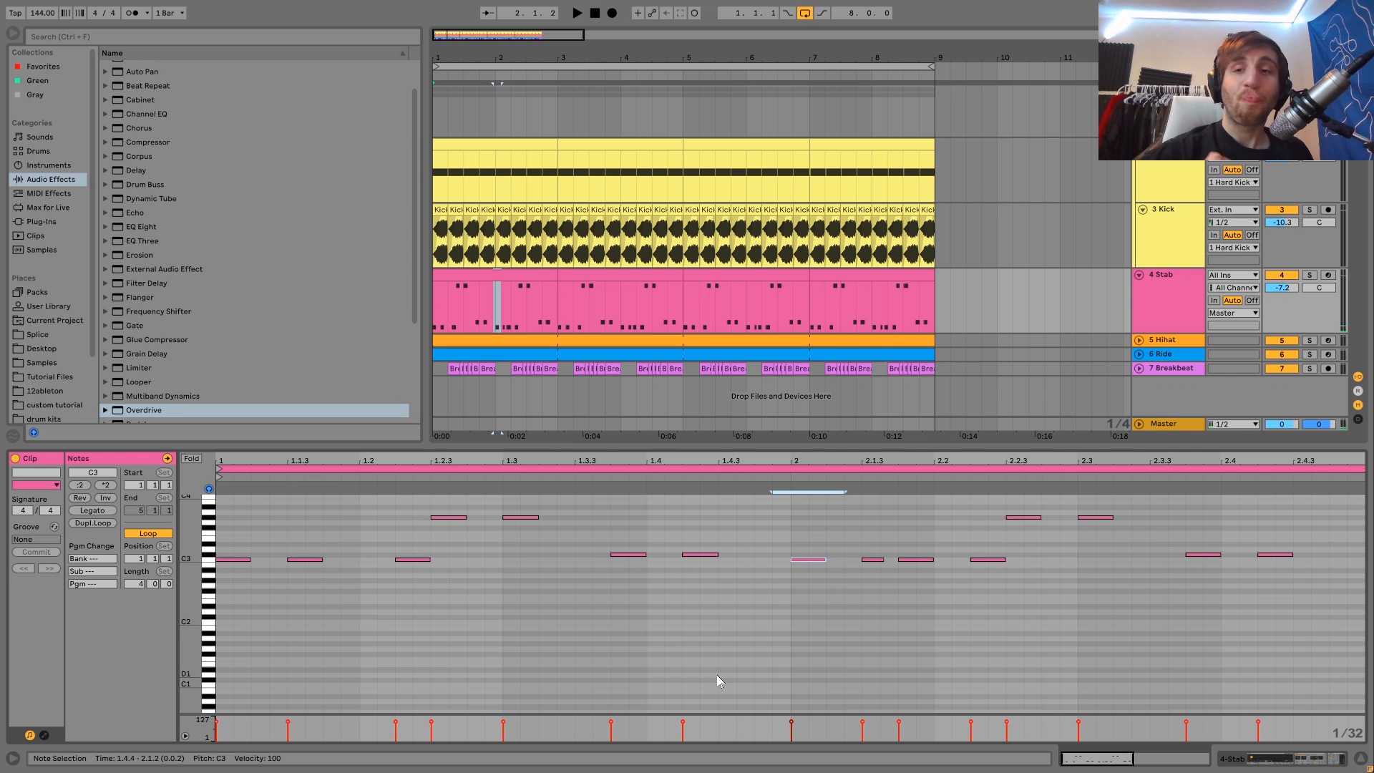
# - Return to the Stab track's device chain, solo the track and play its first clip
pyautogui.click(1183, 326)
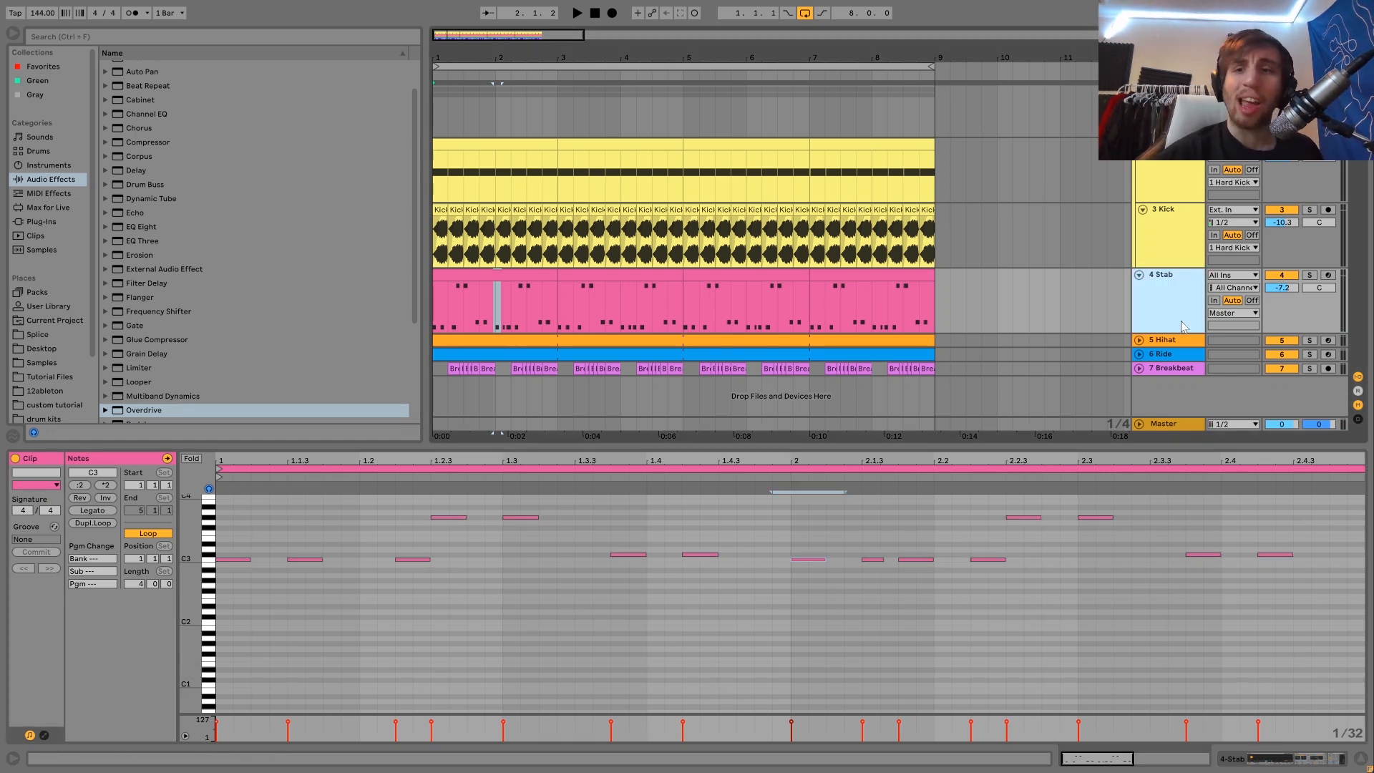
pyautogui.click(1309, 274)
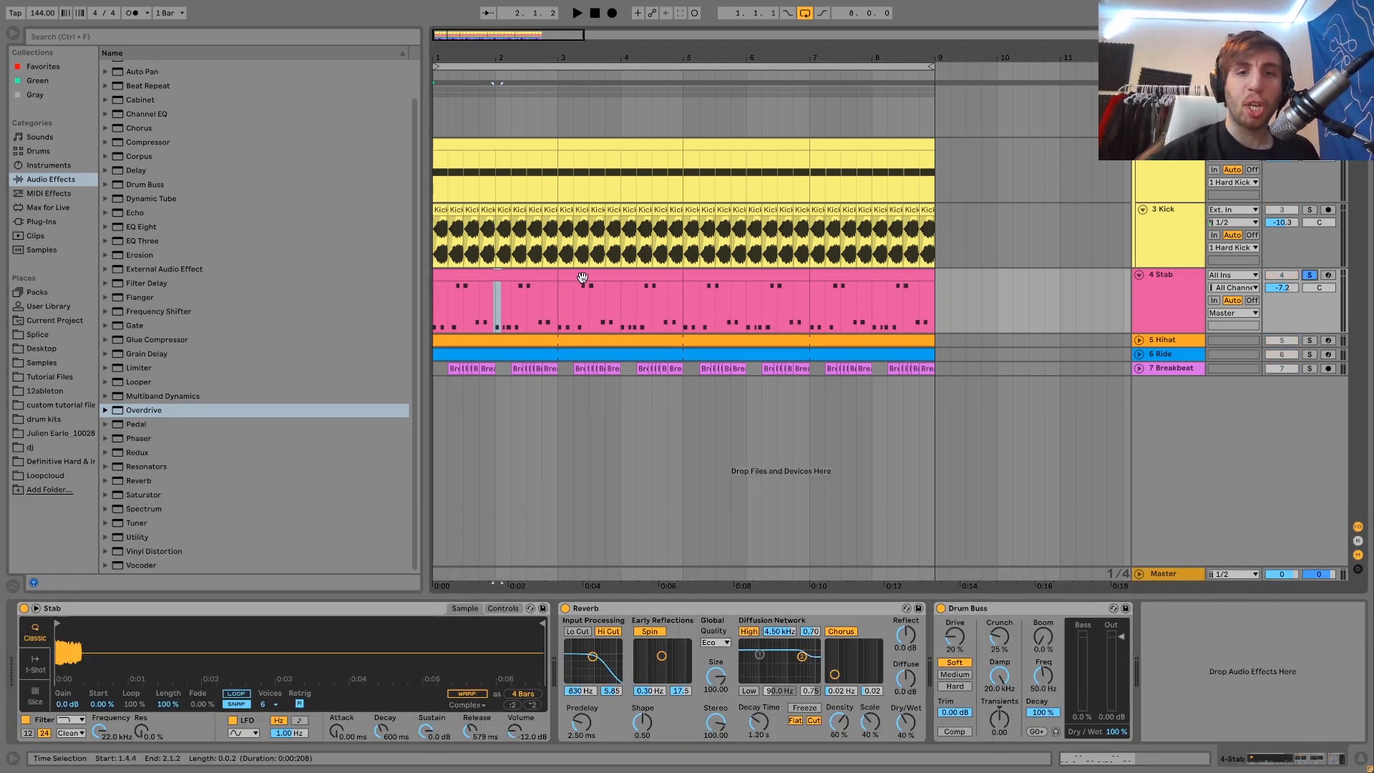
pyautogui.click(517, 278)
pyautogui.press('space')
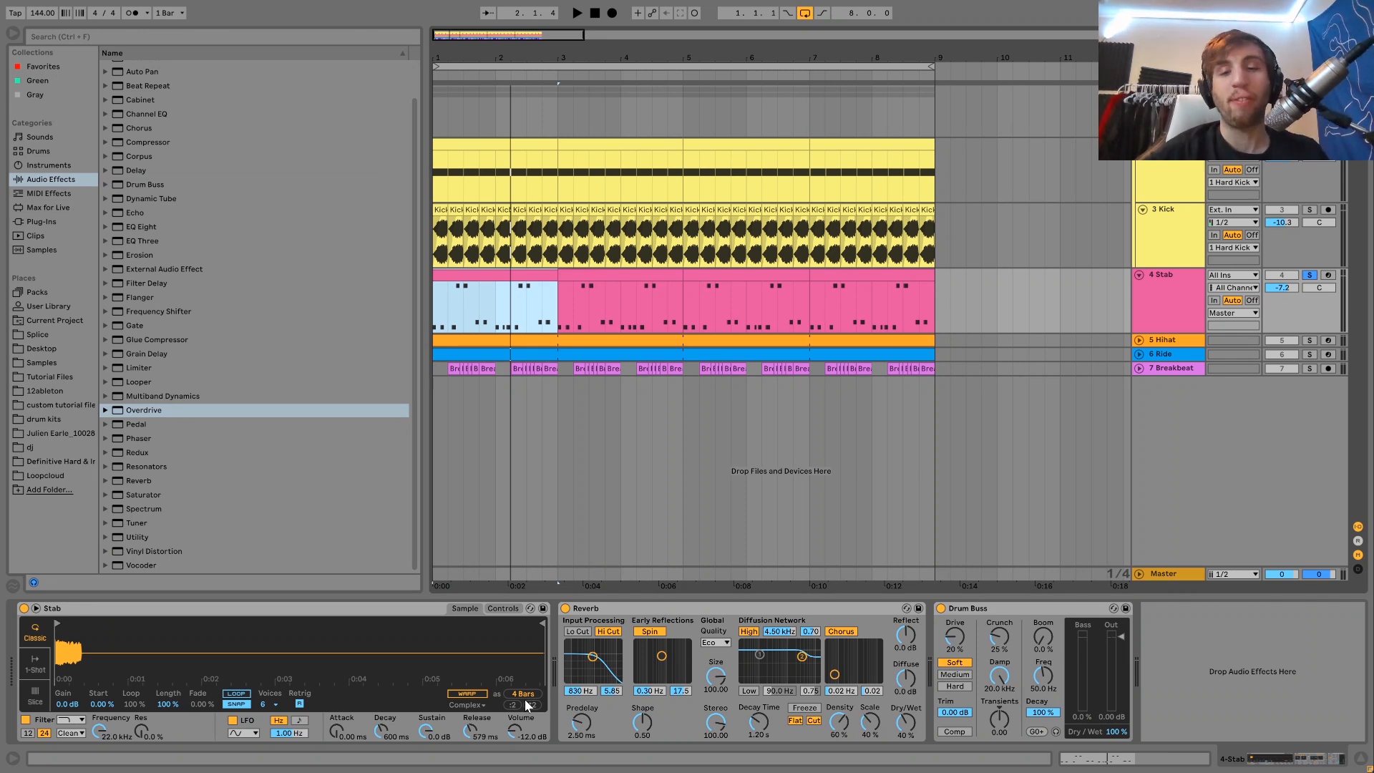
# - Play the soloed stab with Reverb and Drum Buss bypassed, switching Reverb and then Drum Buss back on during playback
pyautogui.click(942, 608)
pyautogui.click(565, 609)
pyautogui.press('space')
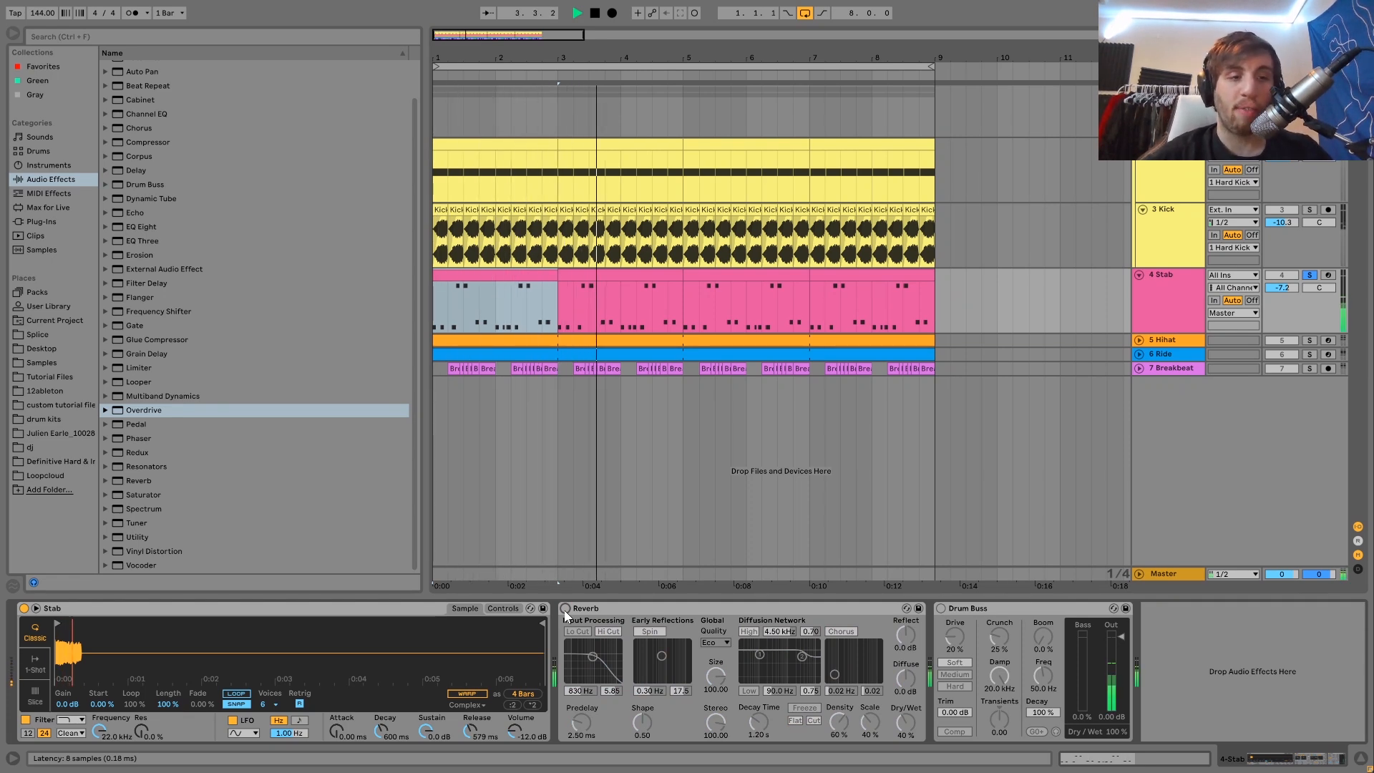
pyautogui.click(565, 609)
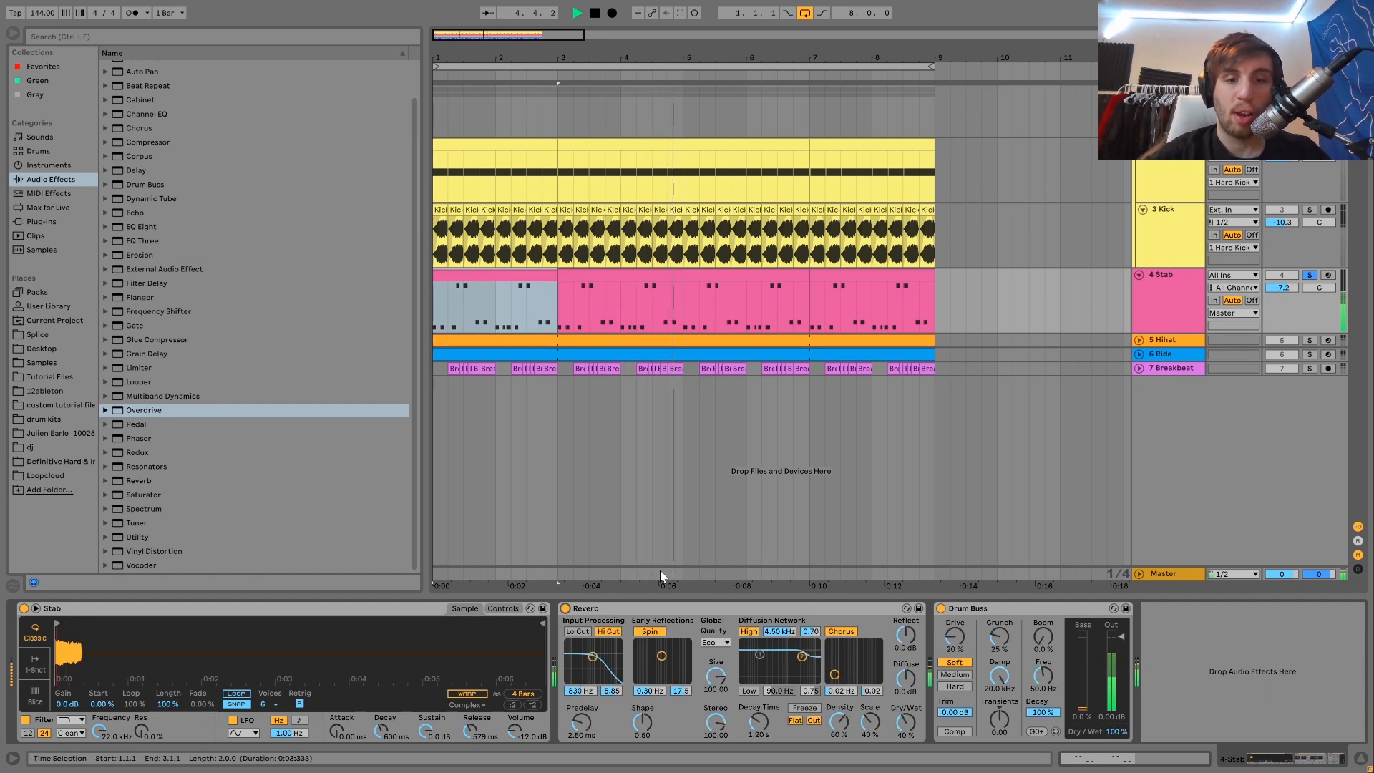
pyautogui.click(941, 608)
pyautogui.press('space')
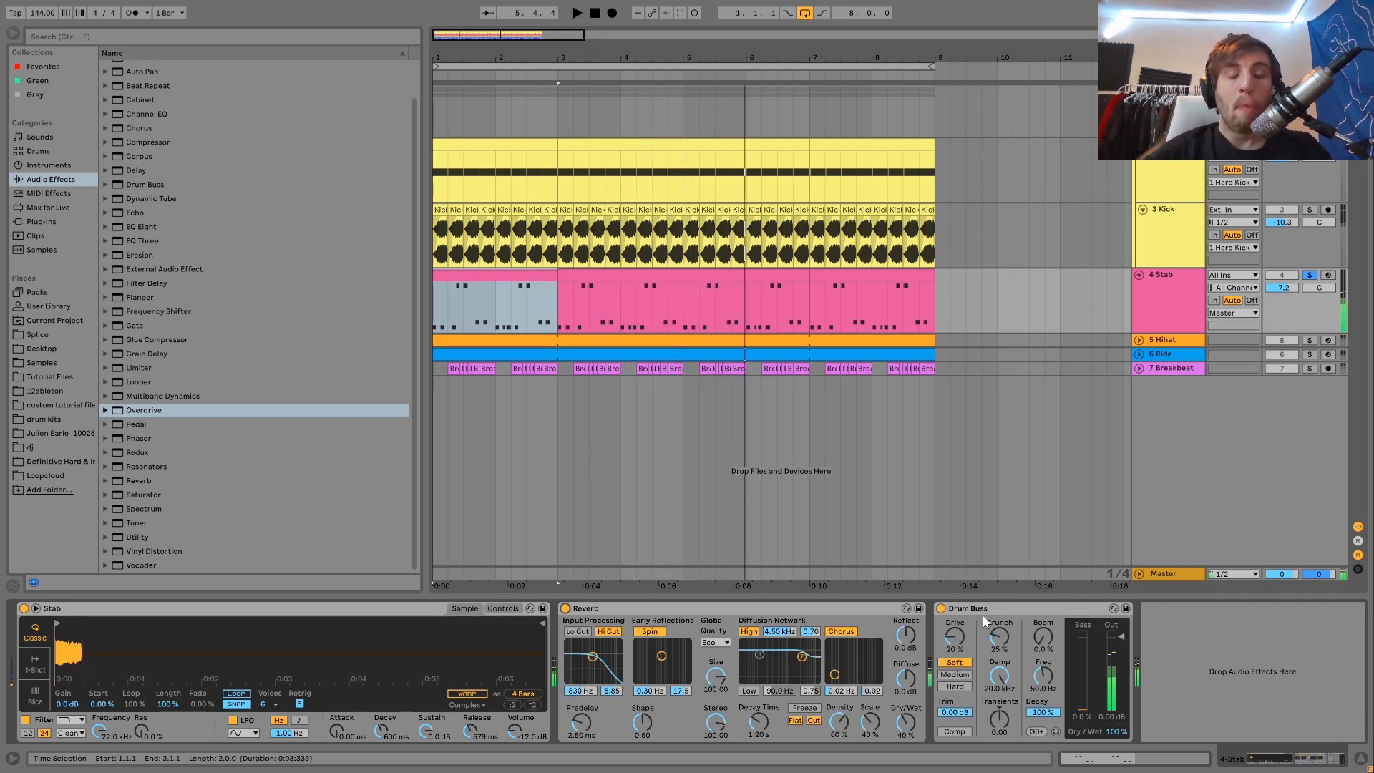
# - Replay the soloed Stab track from bar 1 with Reverb and Drum Buss active
pyautogui.press('space')
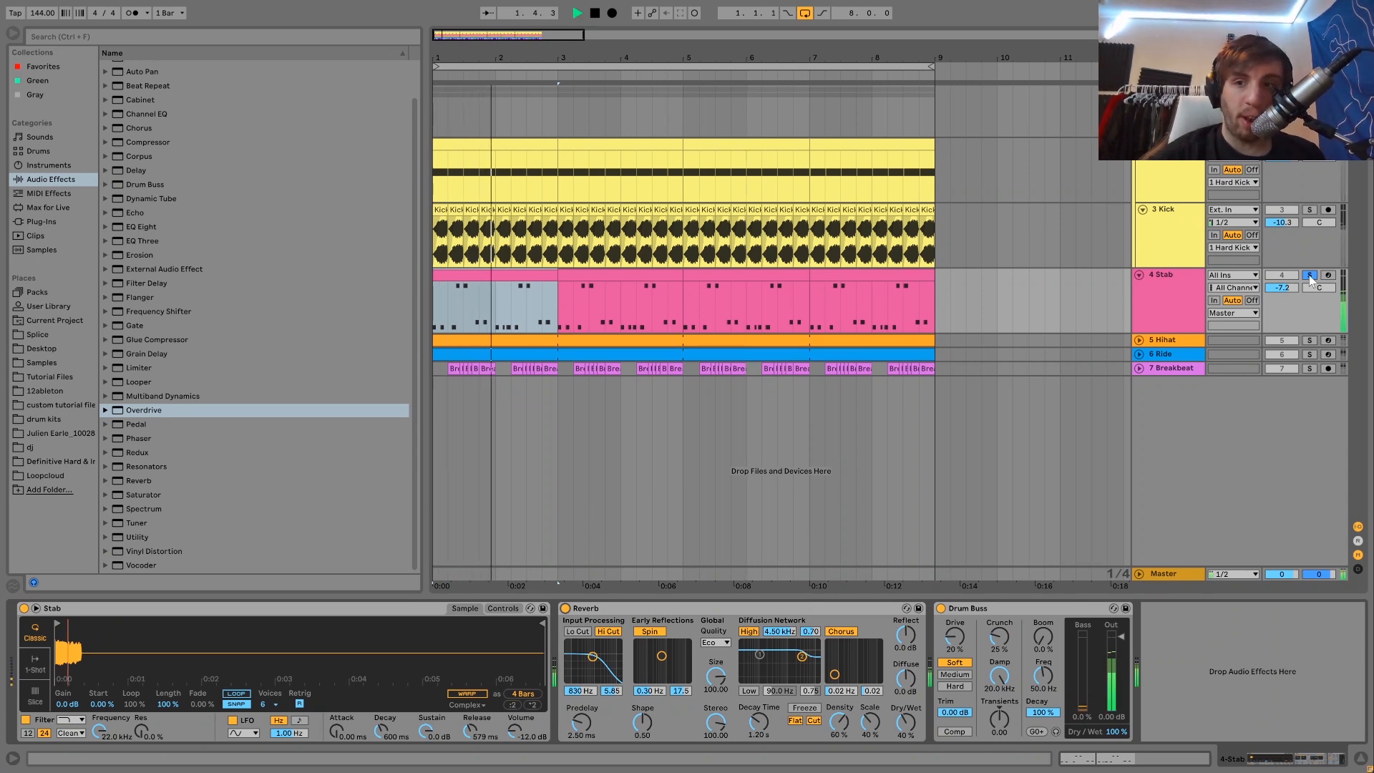
pyautogui.press('space')
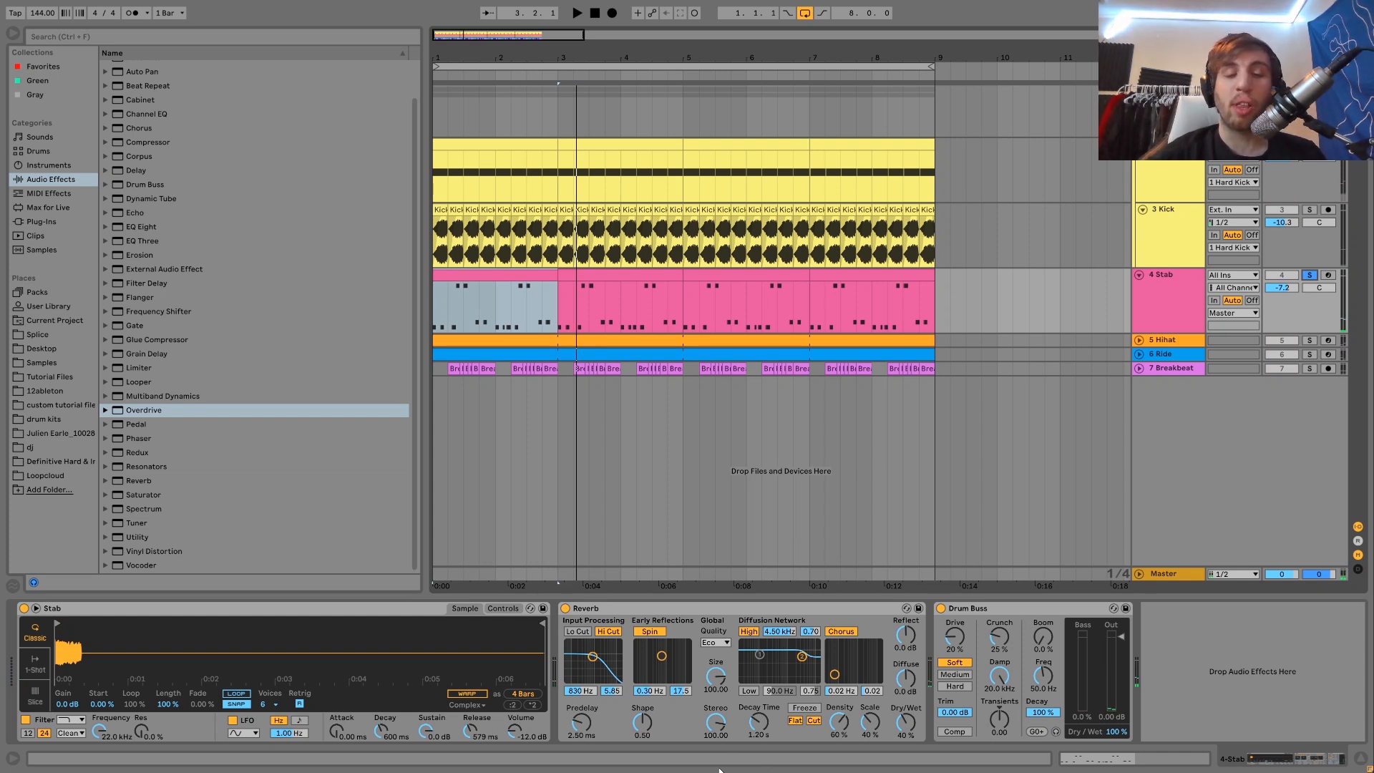
pyautogui.press('space')
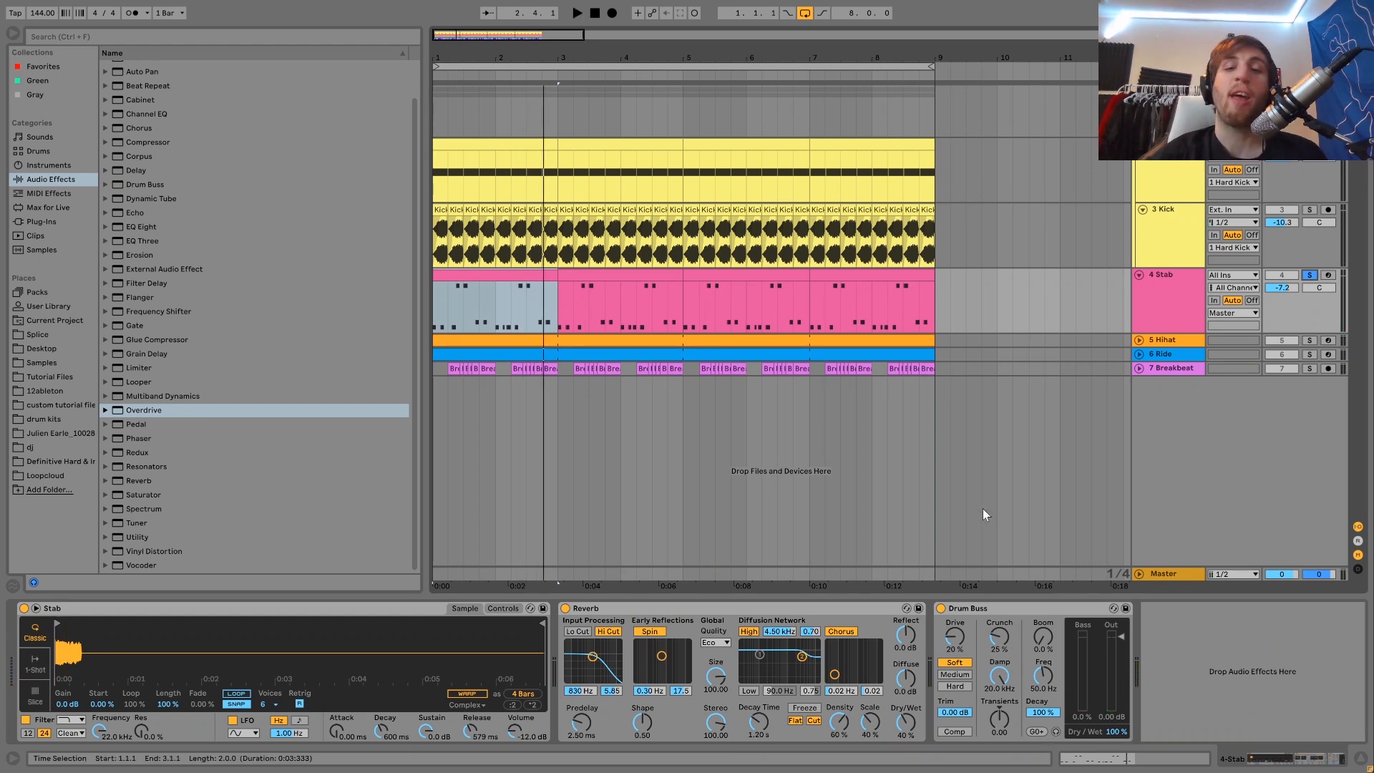
pyautogui.press('space')
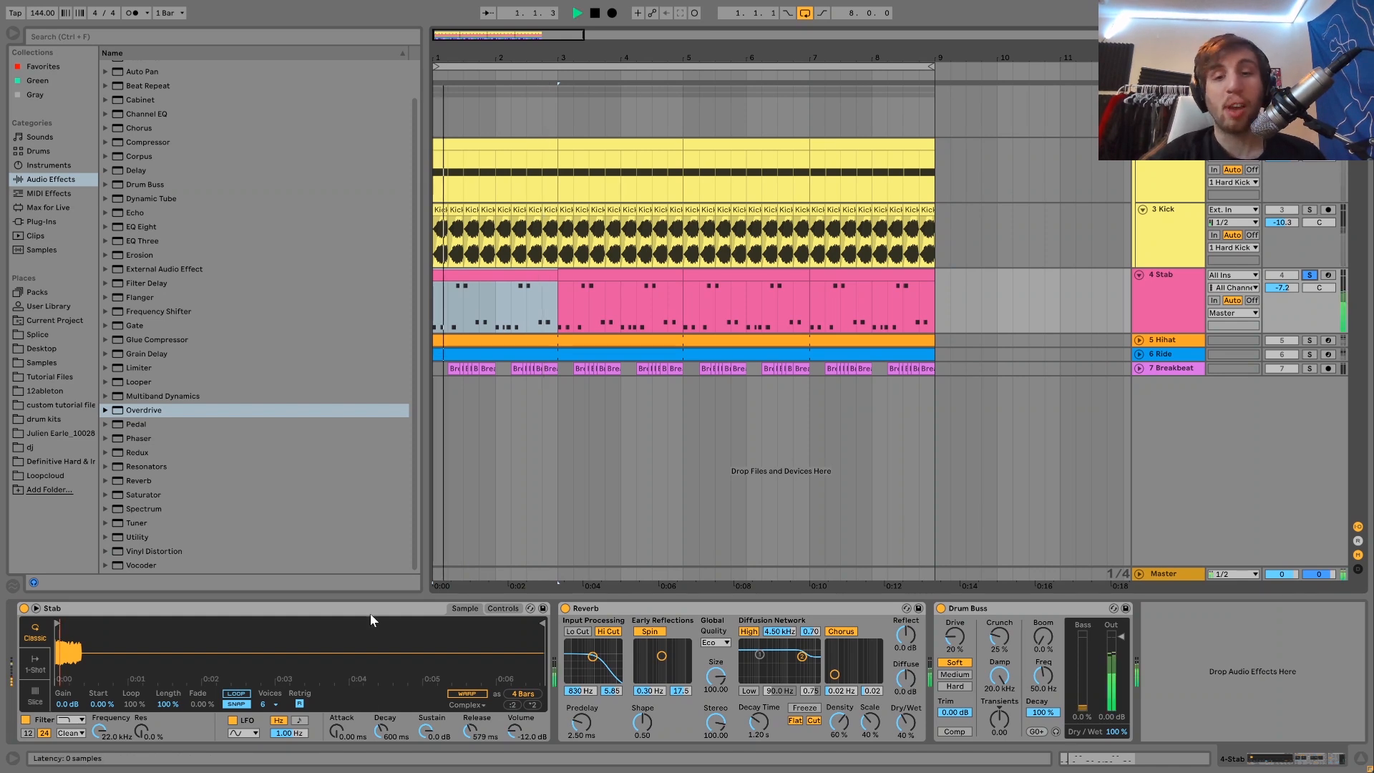
# - Compare the soloed stab with Drum Buss bypassed and switched on, and replay it from bar 1 with the effect active
pyautogui.click(941, 607)
pyautogui.click(941, 608)
pyautogui.press('space')
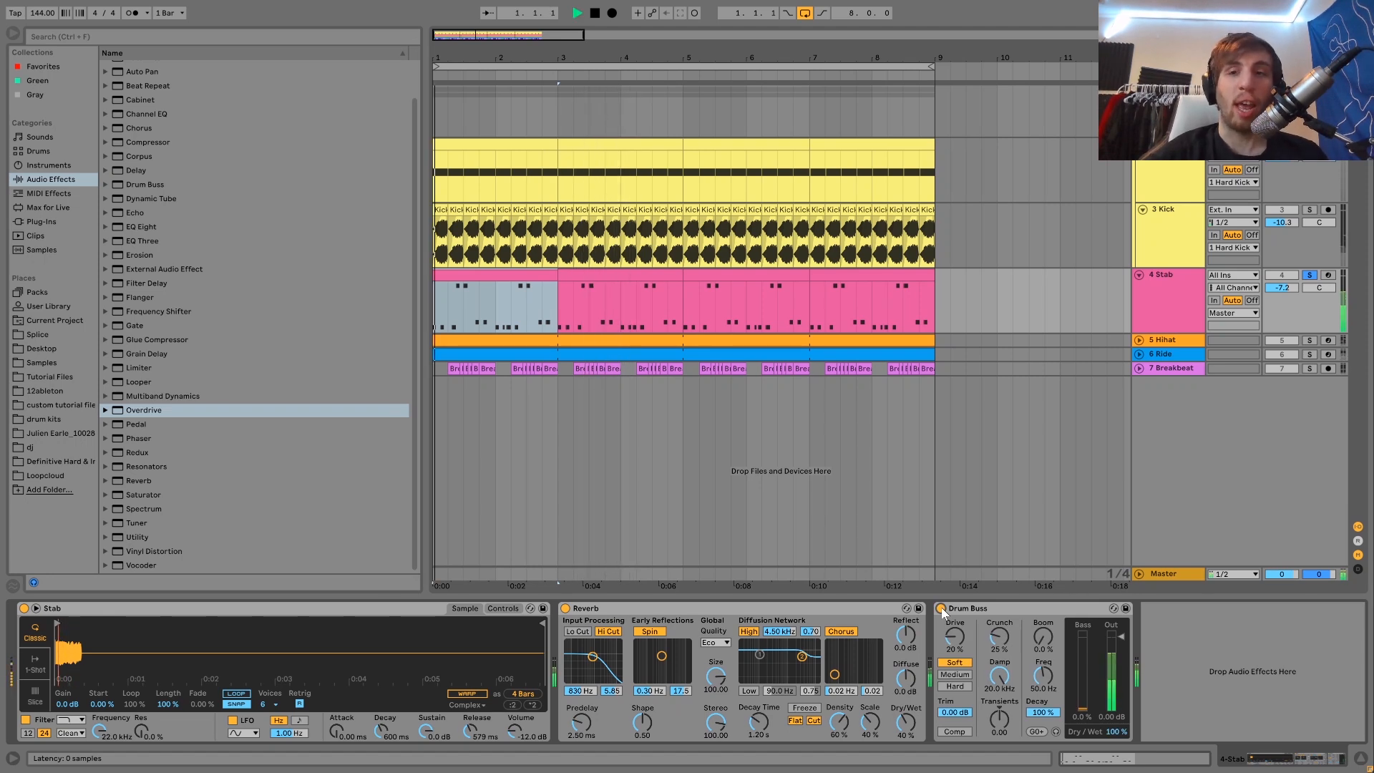
pyautogui.press('space')
pyautogui.press('space')
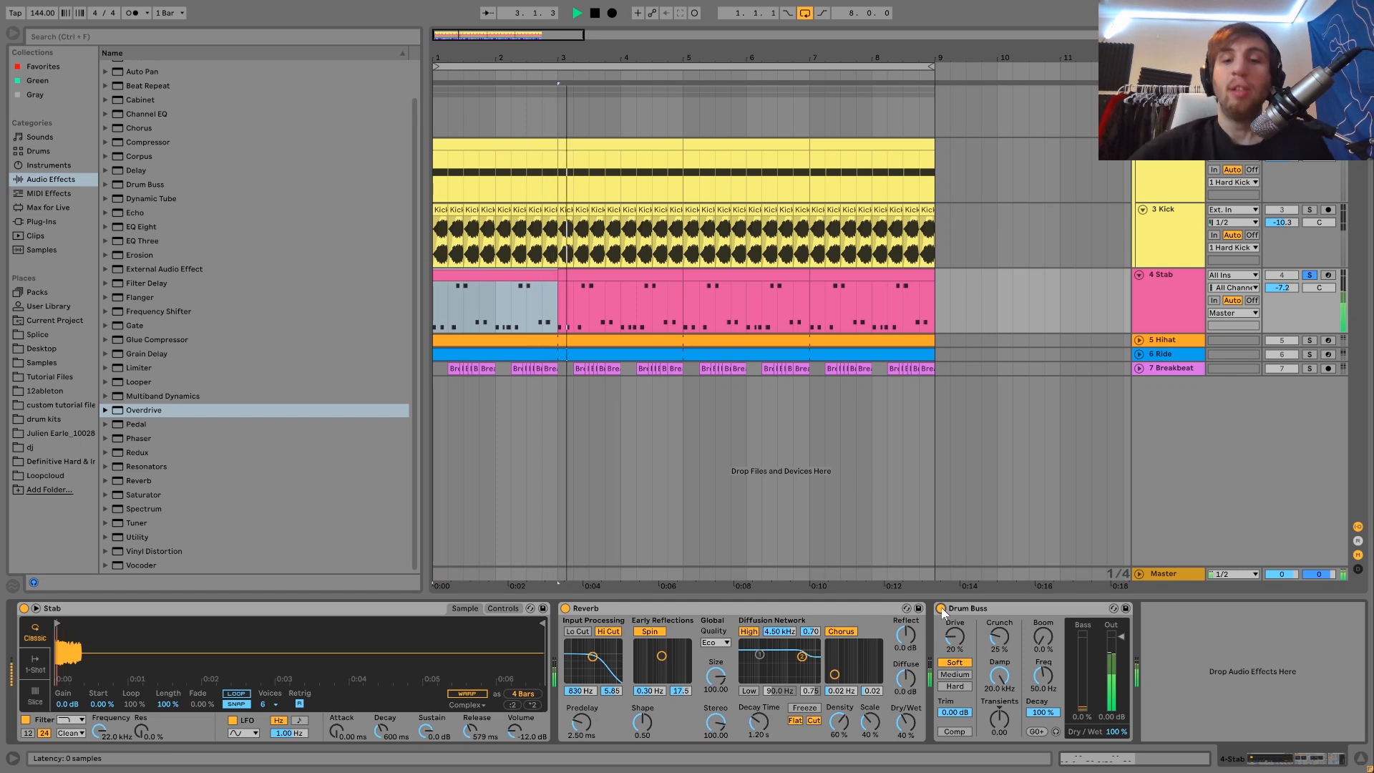
# - Stop the stab playback, solo and play the Hihat track, and unfold it with its device chain shown
pyautogui.press('space')
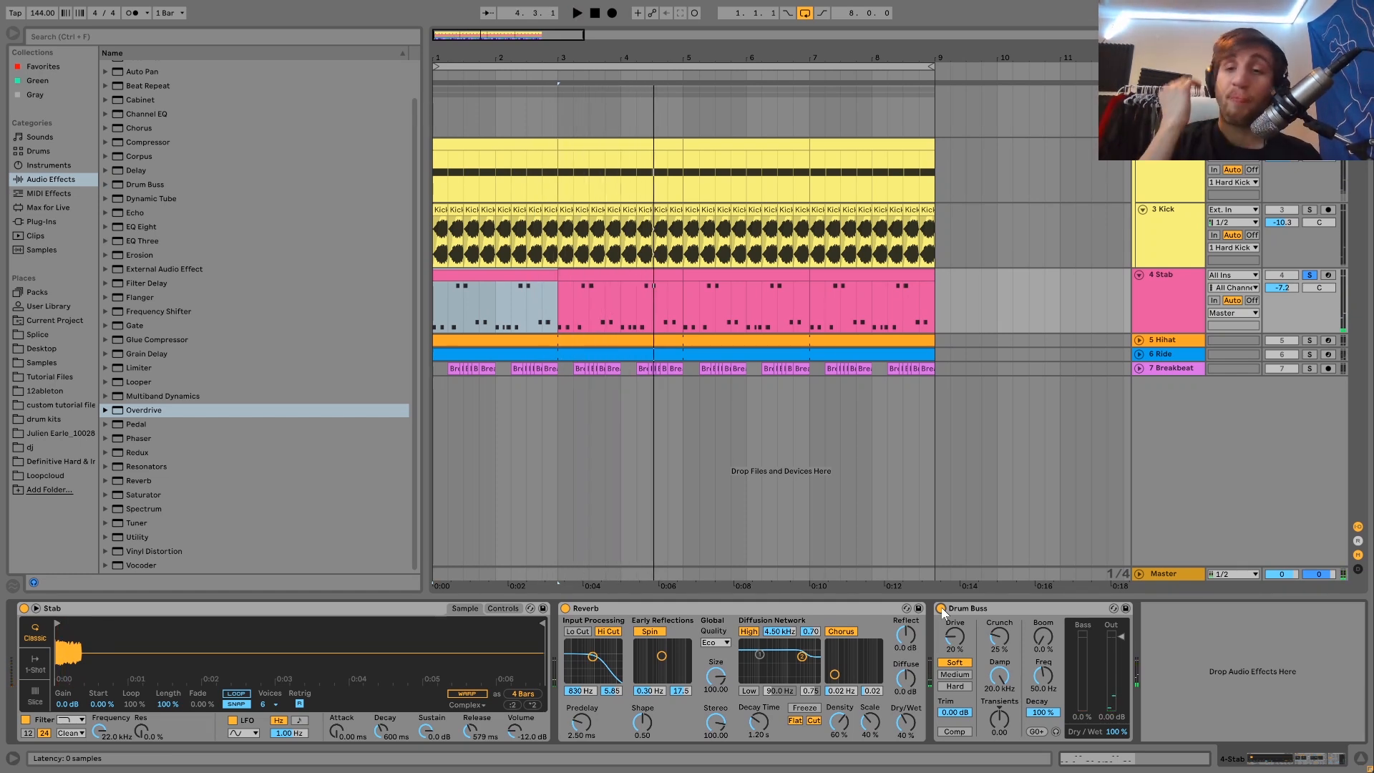
pyautogui.click(1308, 340)
pyautogui.press('space')
pyautogui.click(1167, 340)
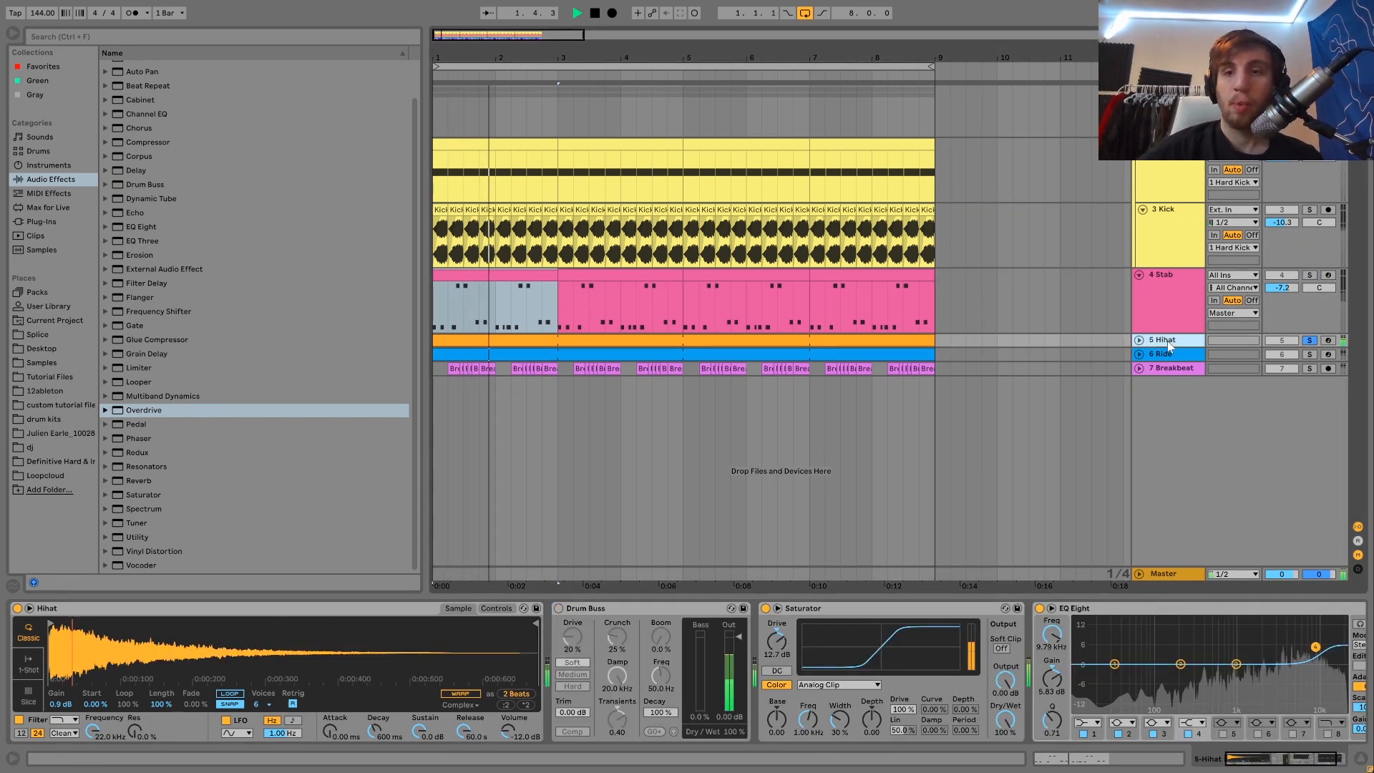
pyautogui.doubleClick(1166, 341)
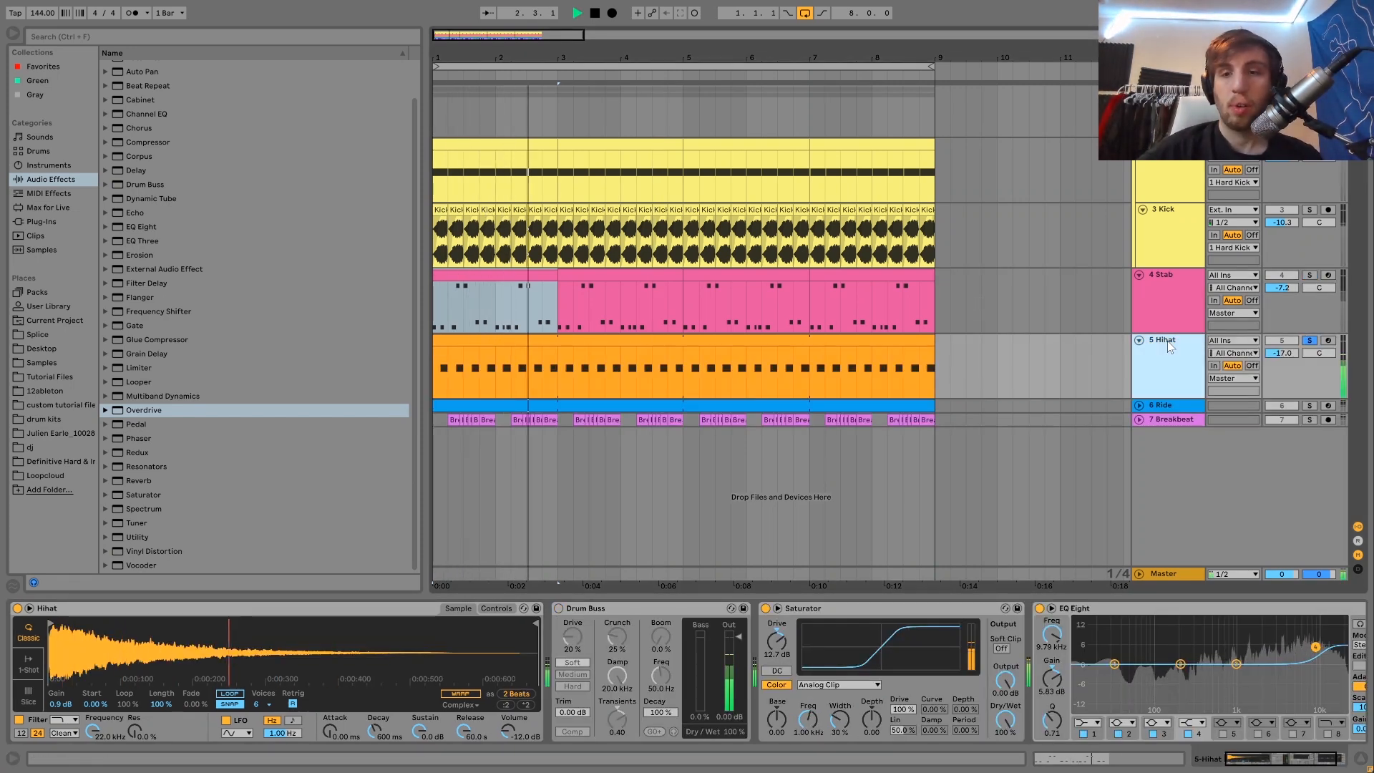
# - Stop playback and delete the switched-off Drum Buss from the Hihat track's device chain
pyautogui.press('space')
pyautogui.click(674, 610)
pyautogui.press('Delete')
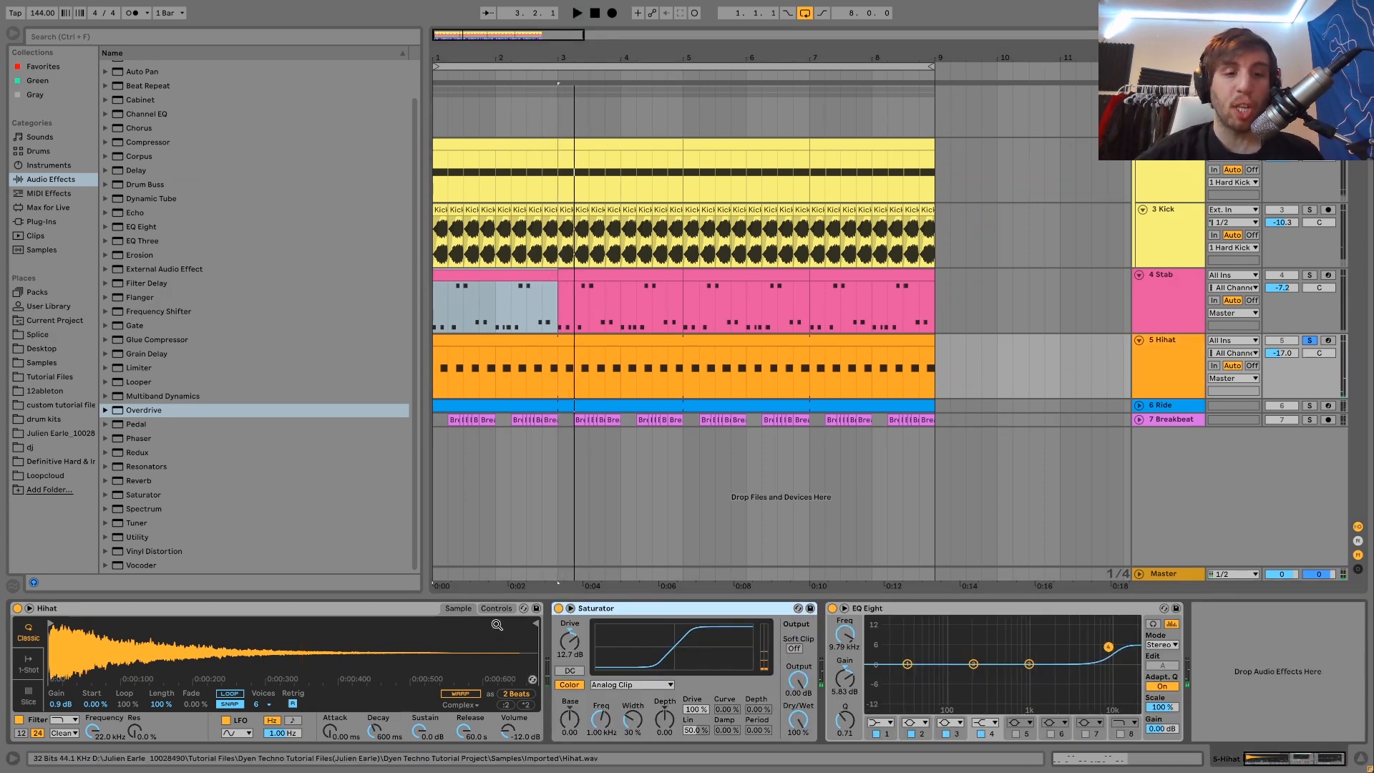
# - Play the soloed Hihat track repeatedly from bar 1 to examine its sample through Saturator and EQ Eight
pyautogui.click(490, 606)
pyautogui.click(458, 608)
pyautogui.press('space')
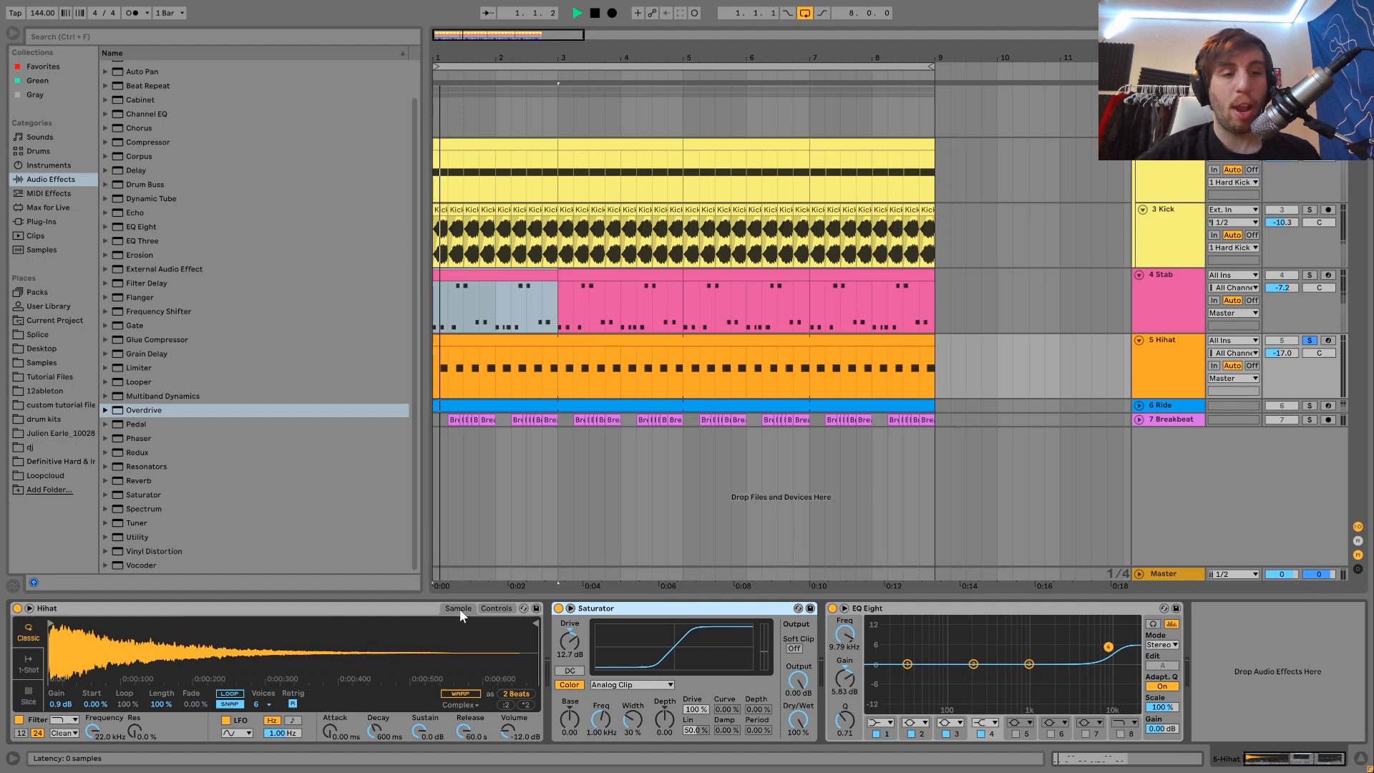
pyautogui.press('space')
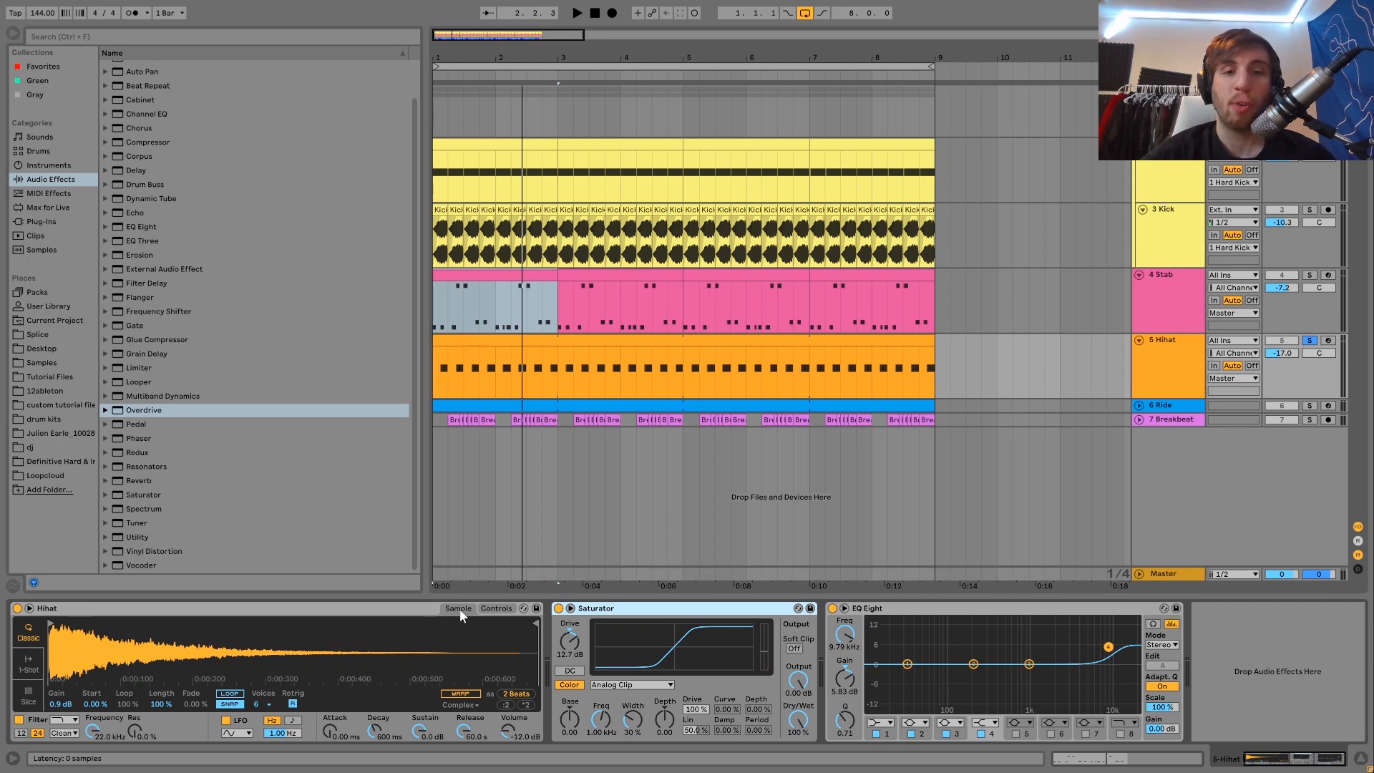
pyautogui.press('space')
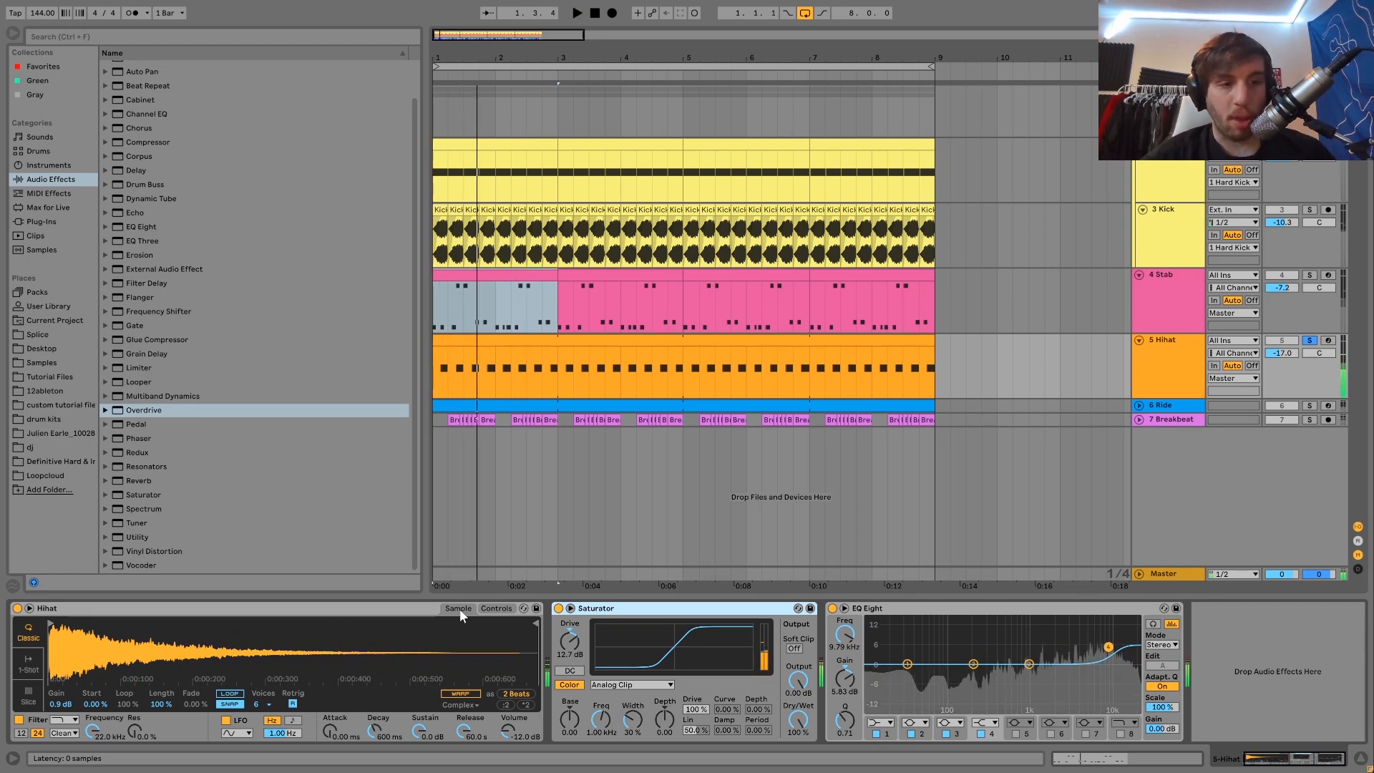
pyautogui.press('space')
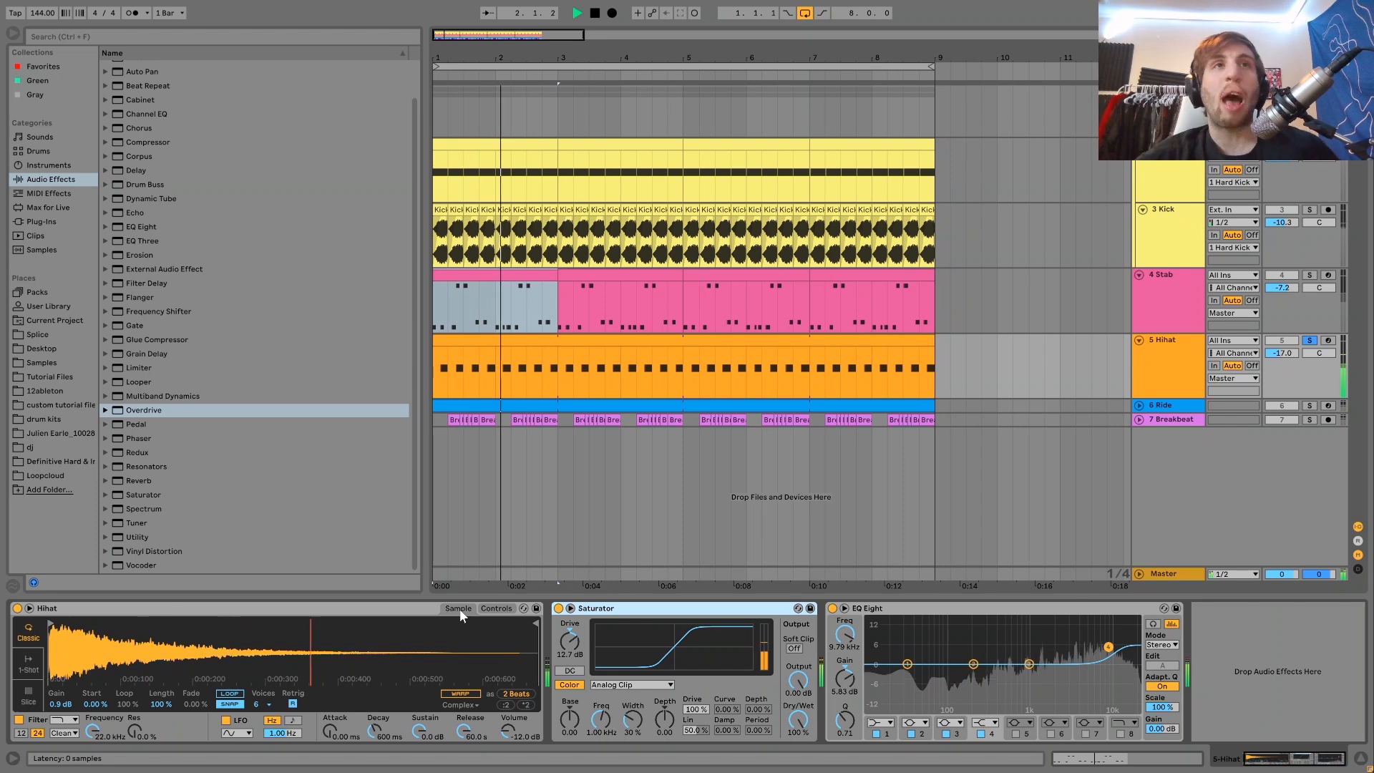
pyautogui.press('space')
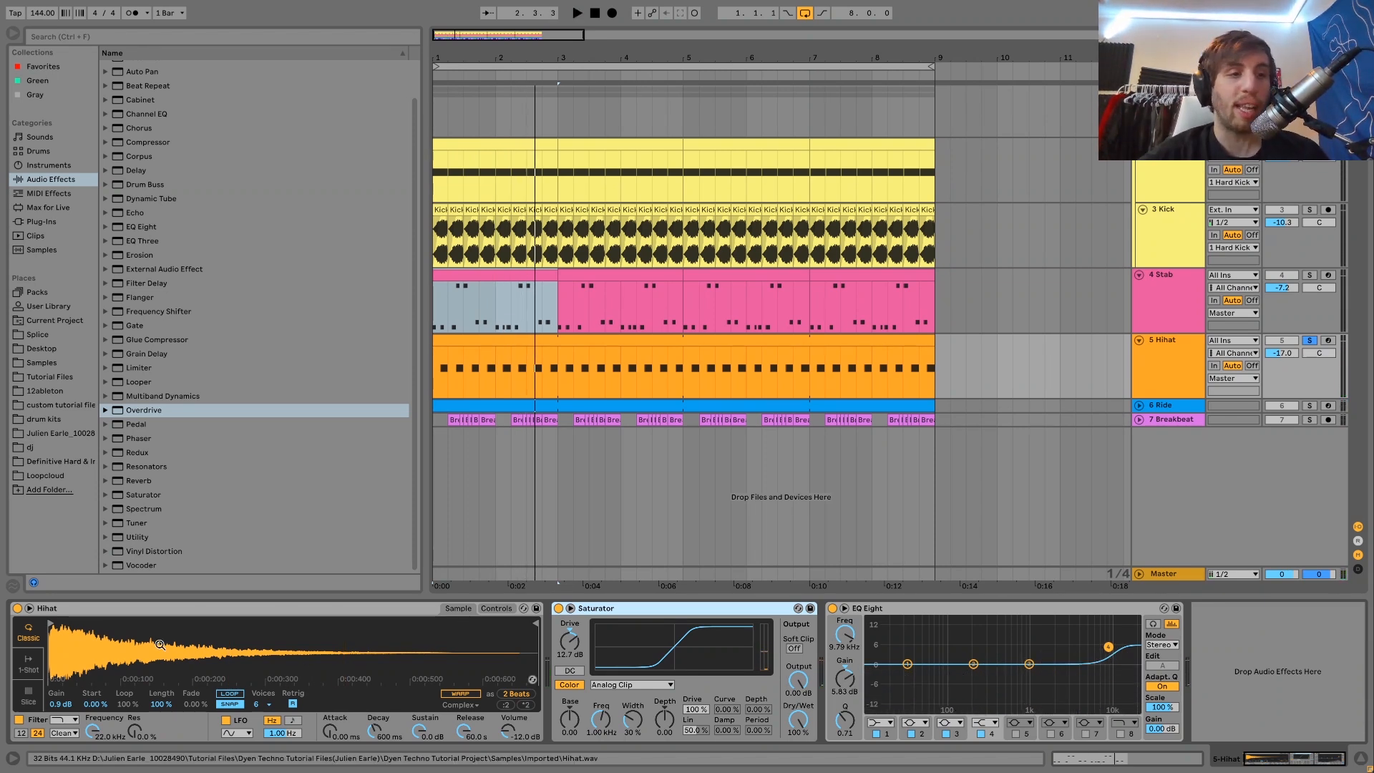
pyautogui.press('space')
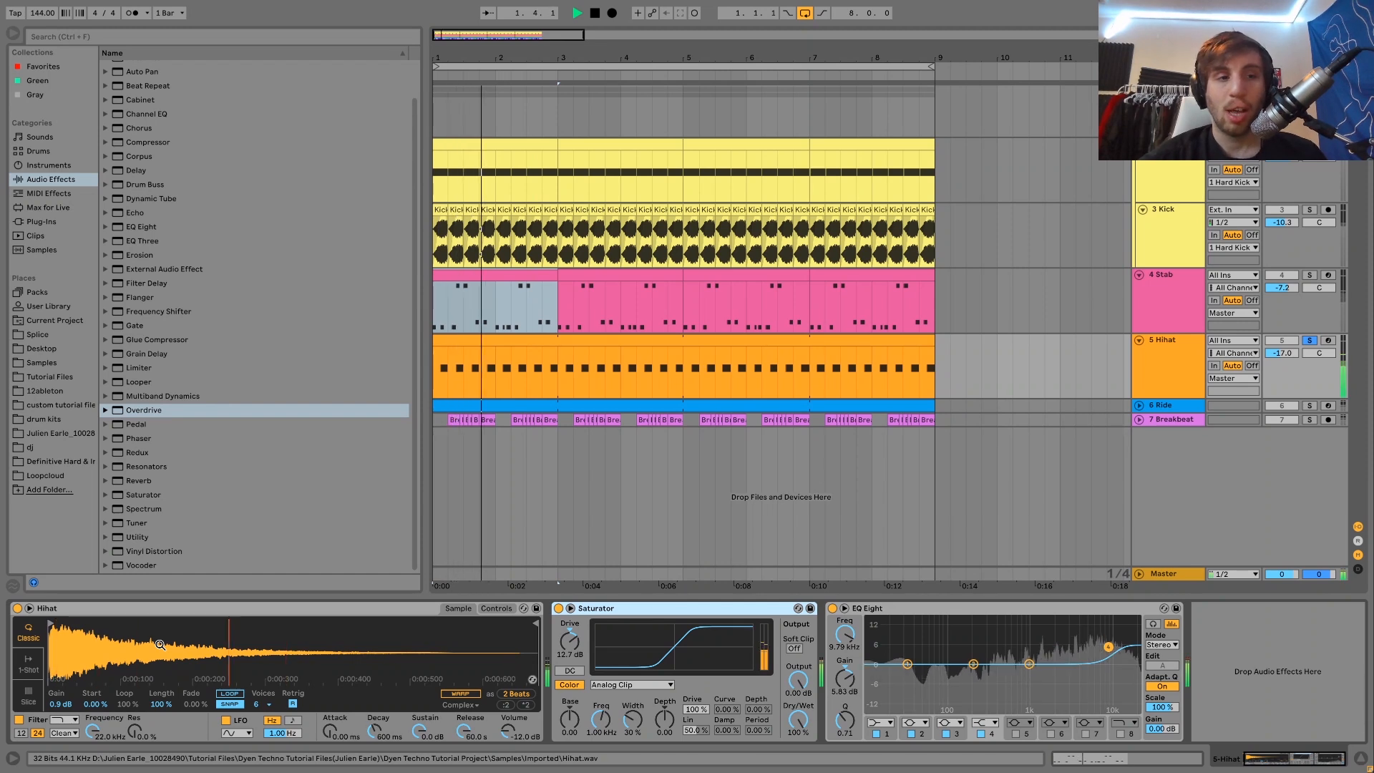
pyautogui.press('space')
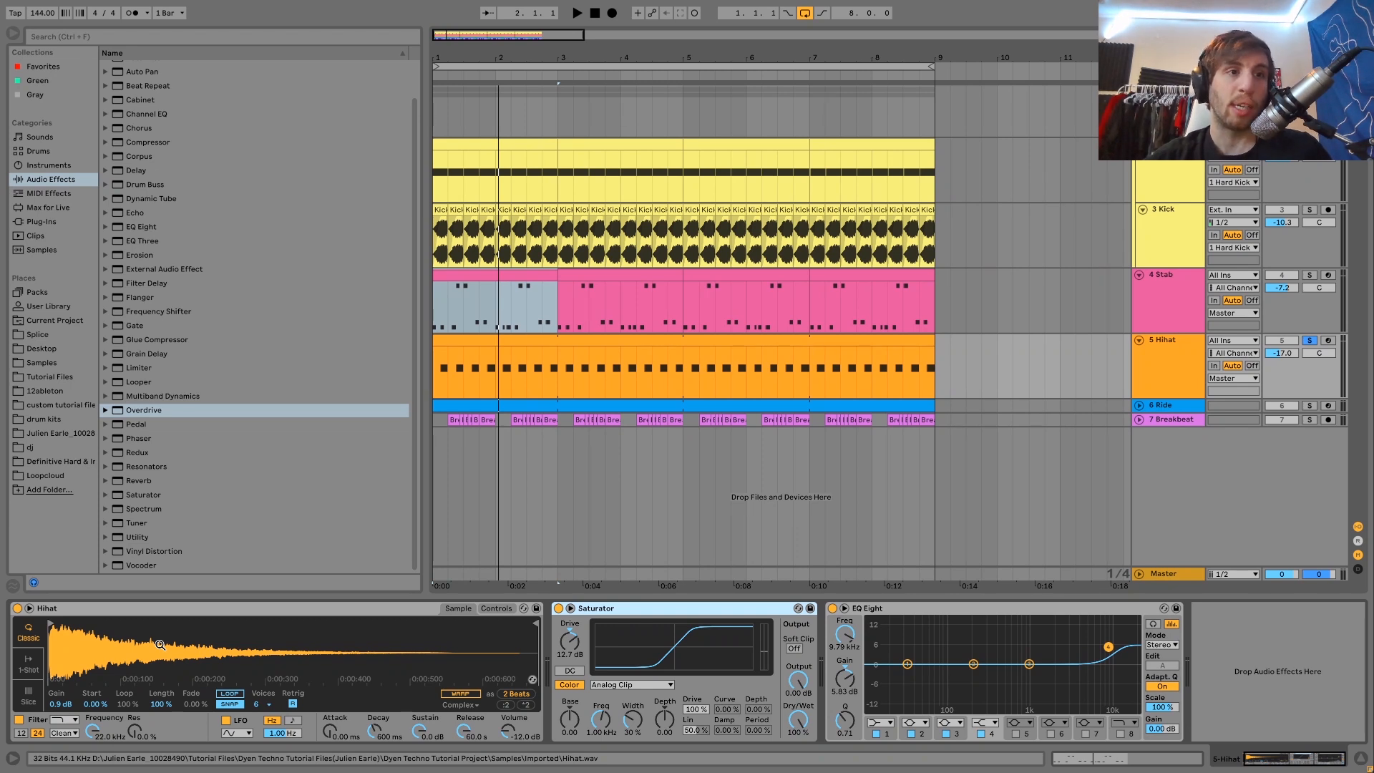
pyautogui.press('space')
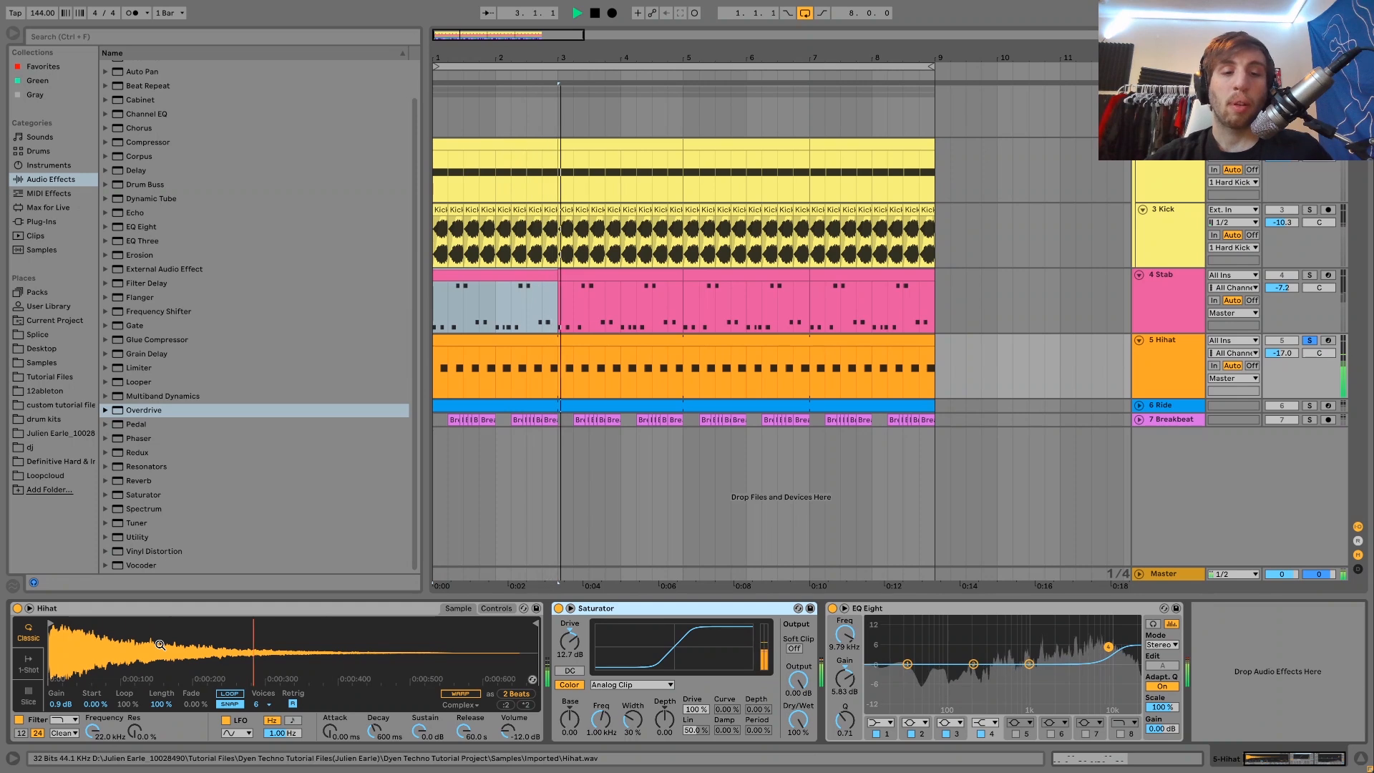
pyautogui.press('space')
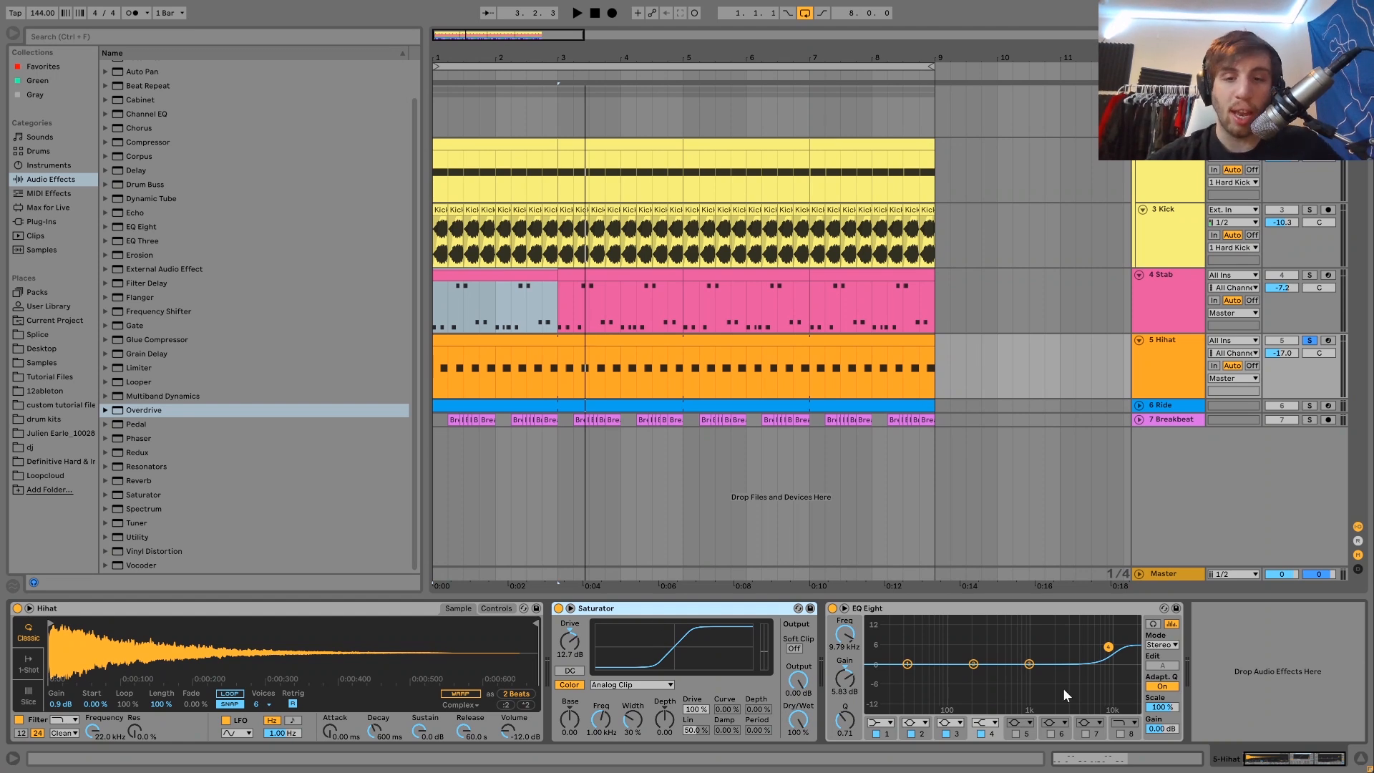
# - Play the soloed hi-hat and unsolo it during playback to hear it in the full mix
pyautogui.press('space')
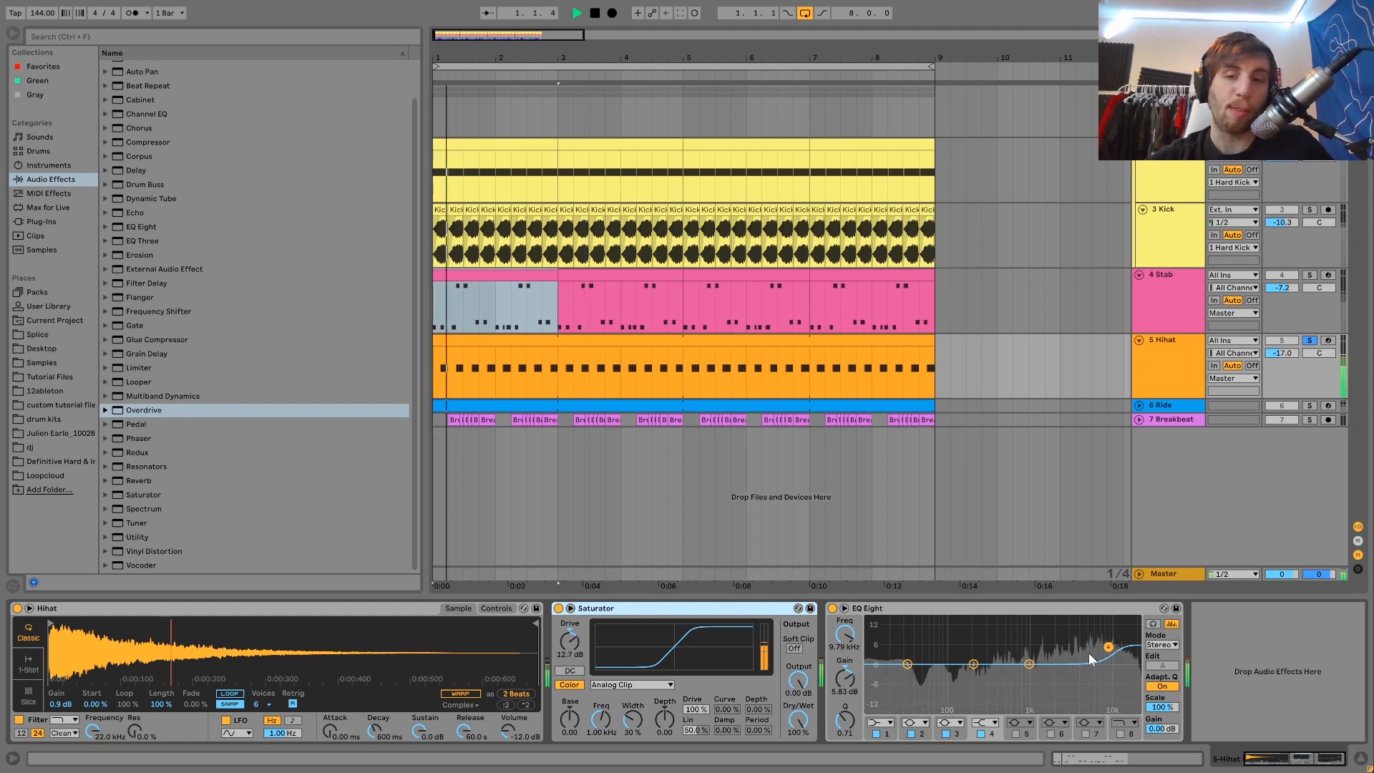
pyautogui.click(1310, 340)
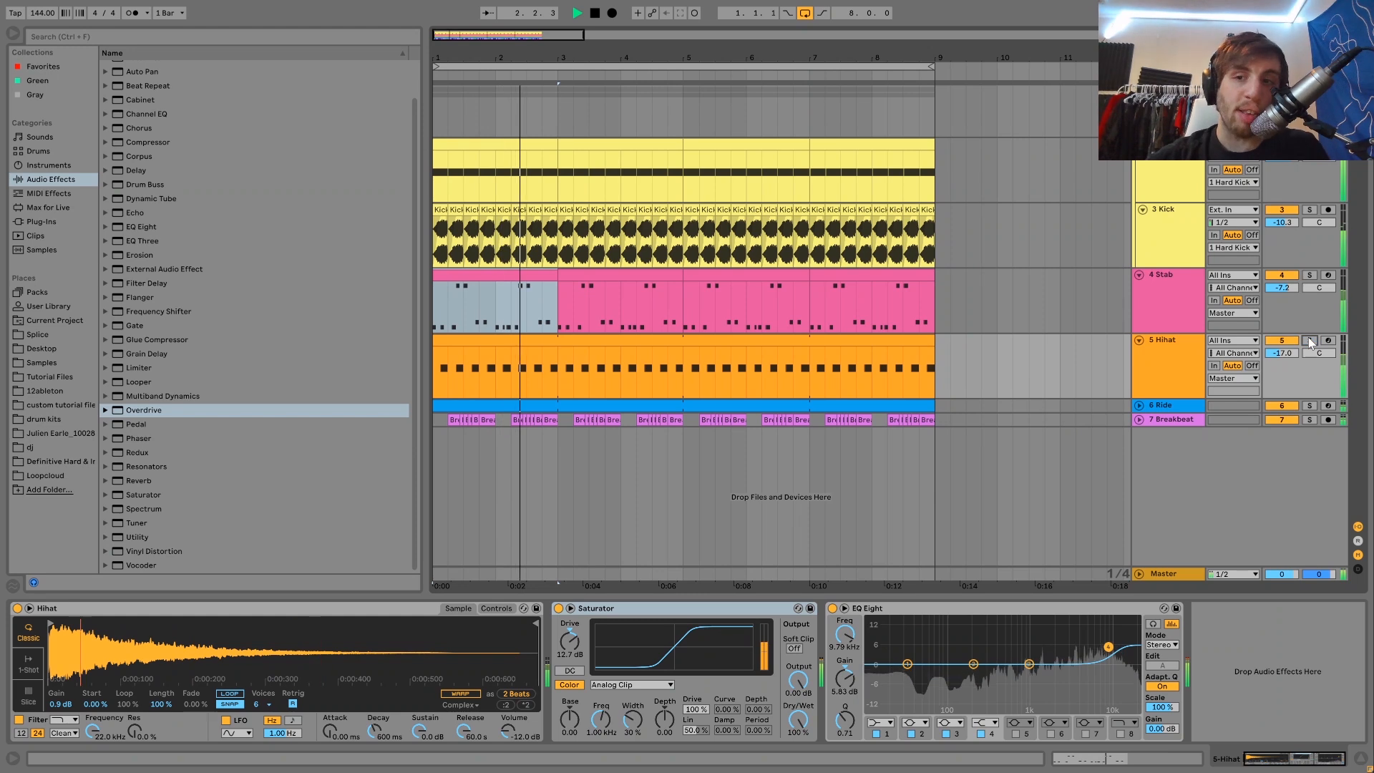
pyautogui.press('space')
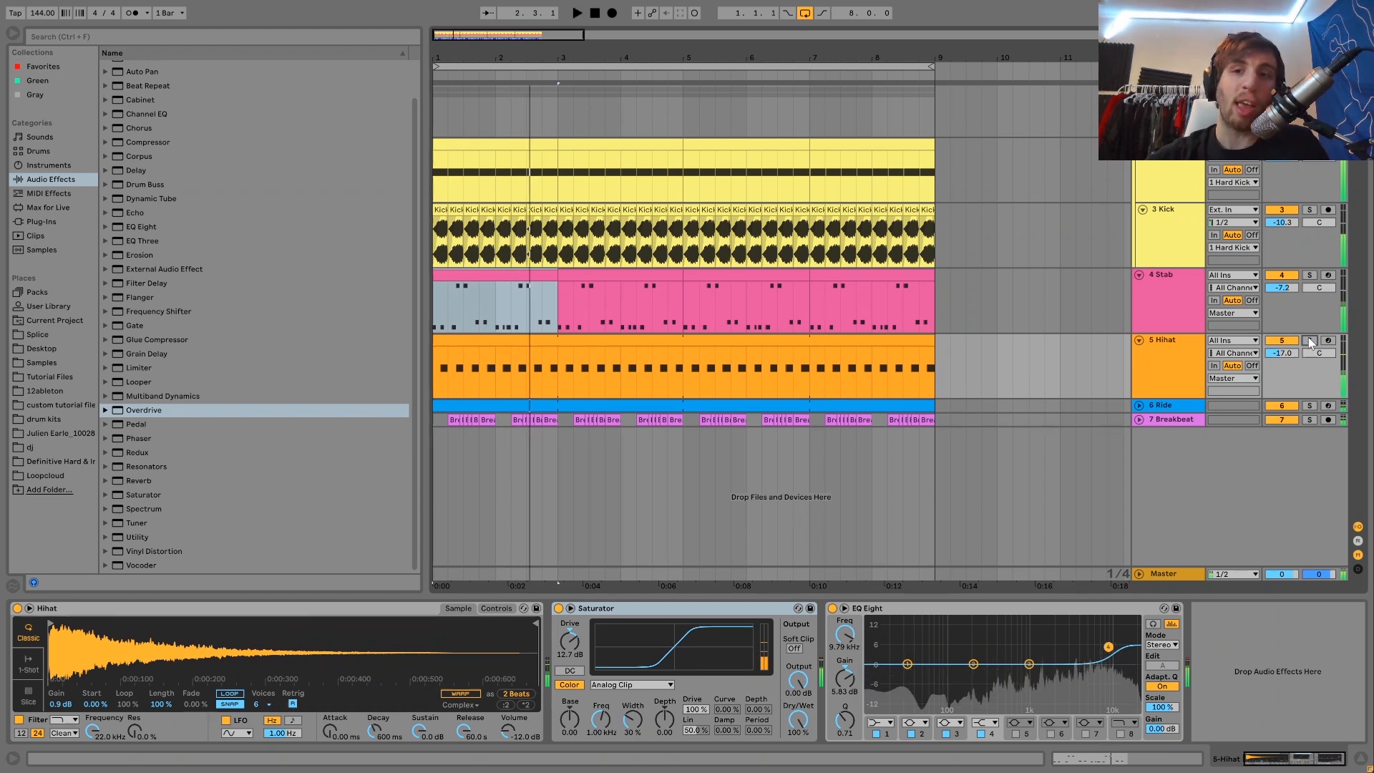
# - Play the mix with the Hihat, Ride and Breakbeat tracks muted, and reactivate Ride and Breakbeat during playback
pyautogui.click(1282, 406)
pyautogui.click(1288, 420)
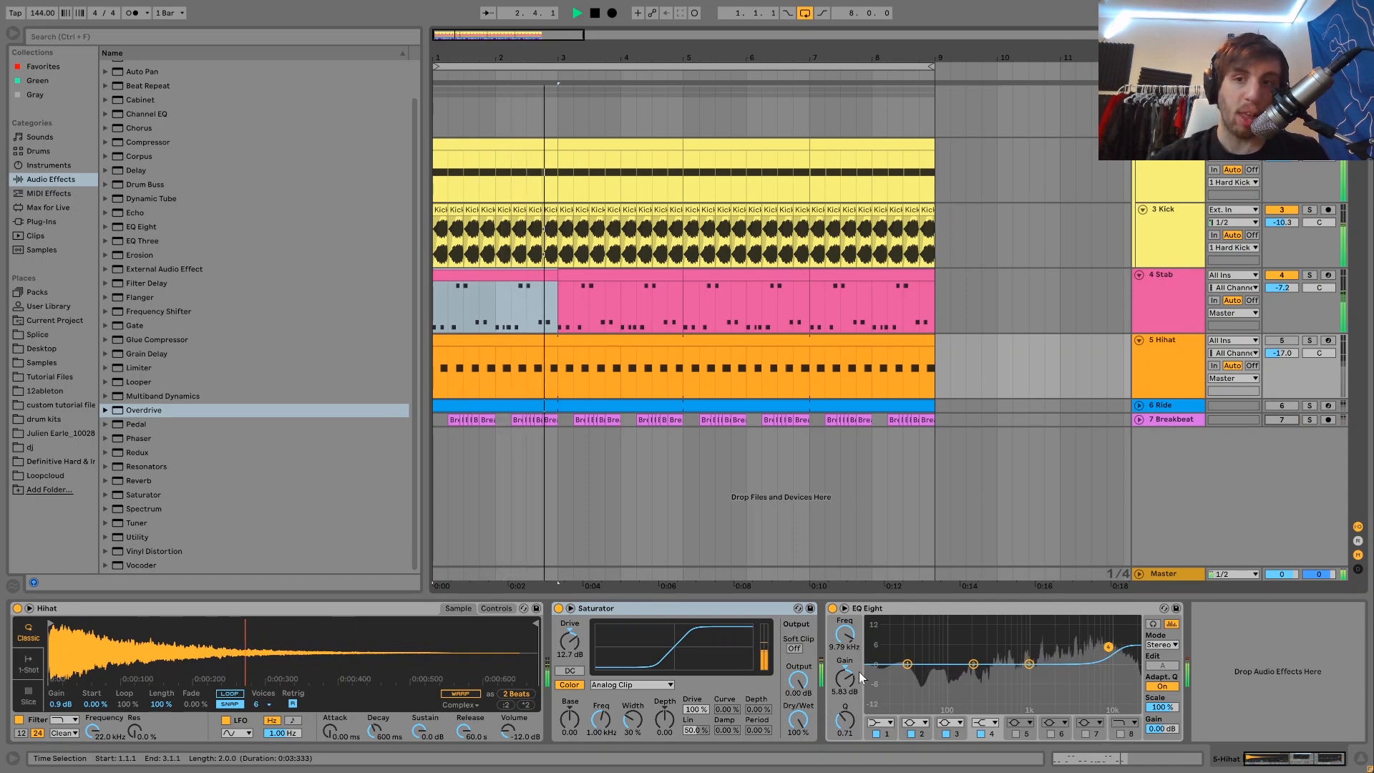
pyautogui.hotkey('ctrl', 'z')
pyautogui.hotkey('ctrl', 'z')
pyautogui.hotkey('ctrl', 'z')
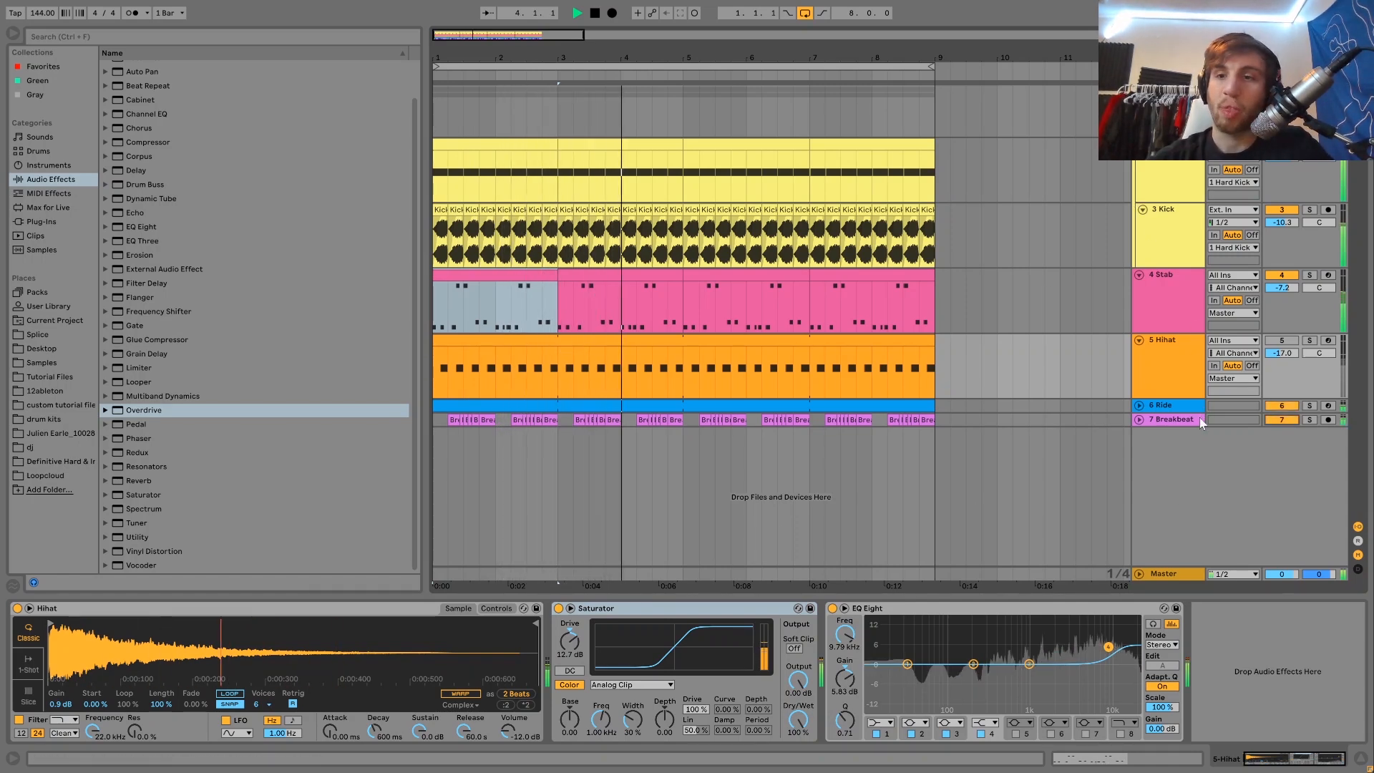
pyautogui.press('space')
# - Solo the Hihat track again and play it from bar 1 to examine the EQ Eight high-end boost
pyautogui.click(1174, 381)
pyautogui.click(1308, 341)
pyautogui.press('space')
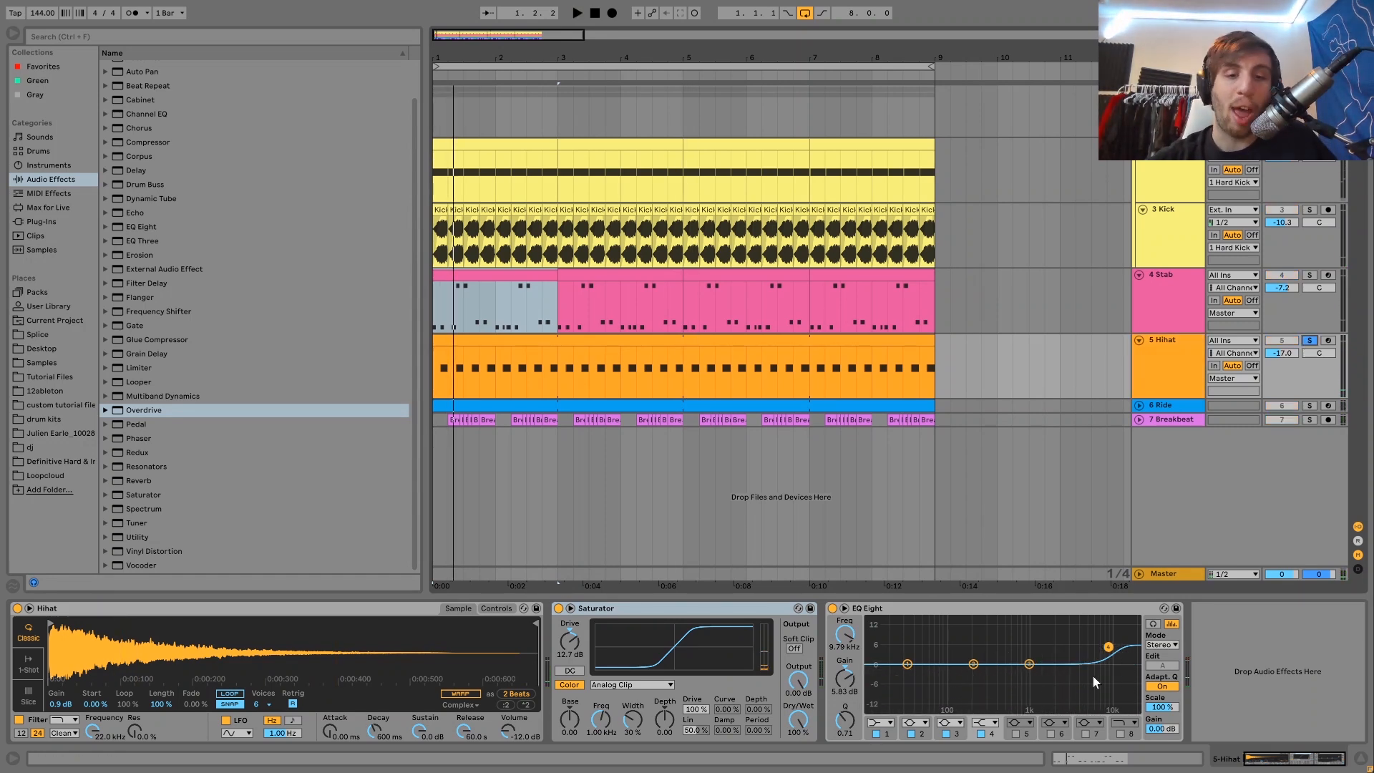
pyautogui.press('space')
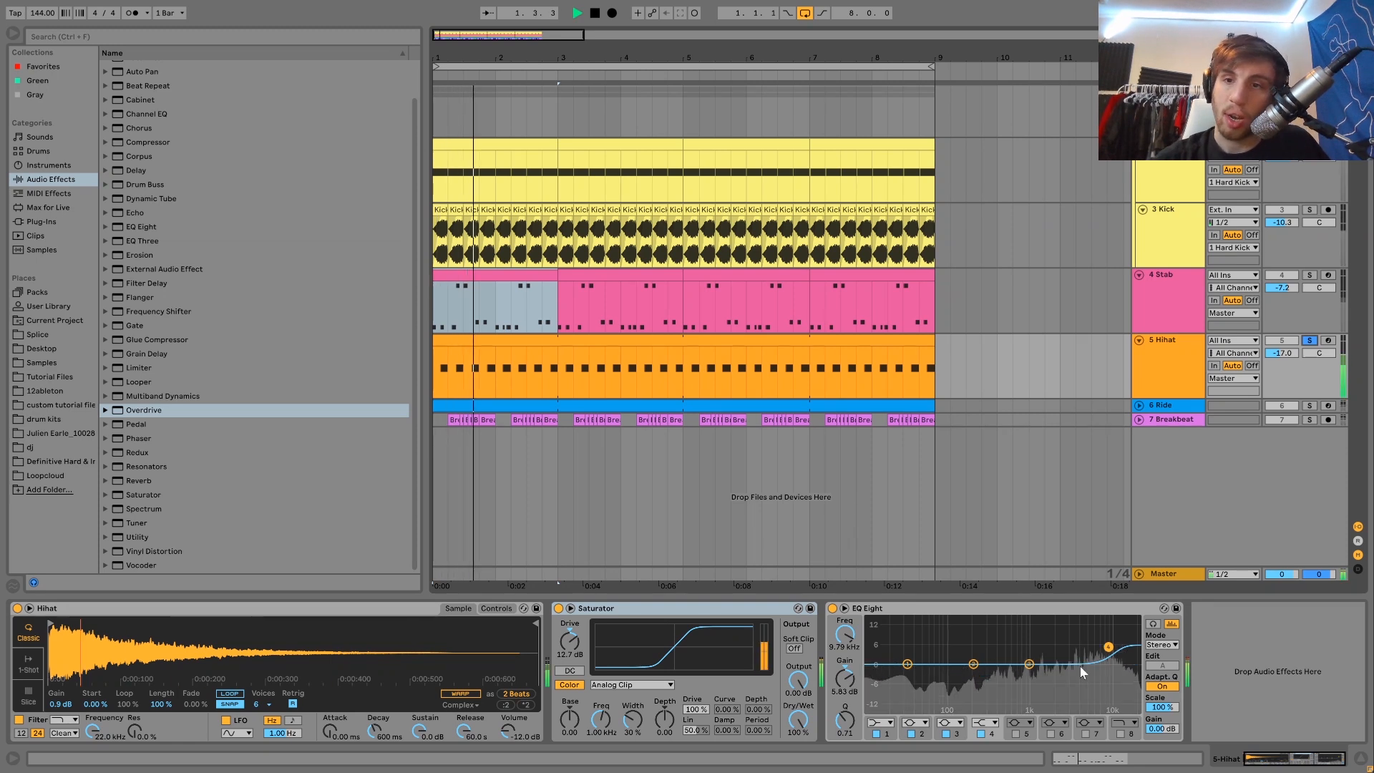
pyautogui.press('space')
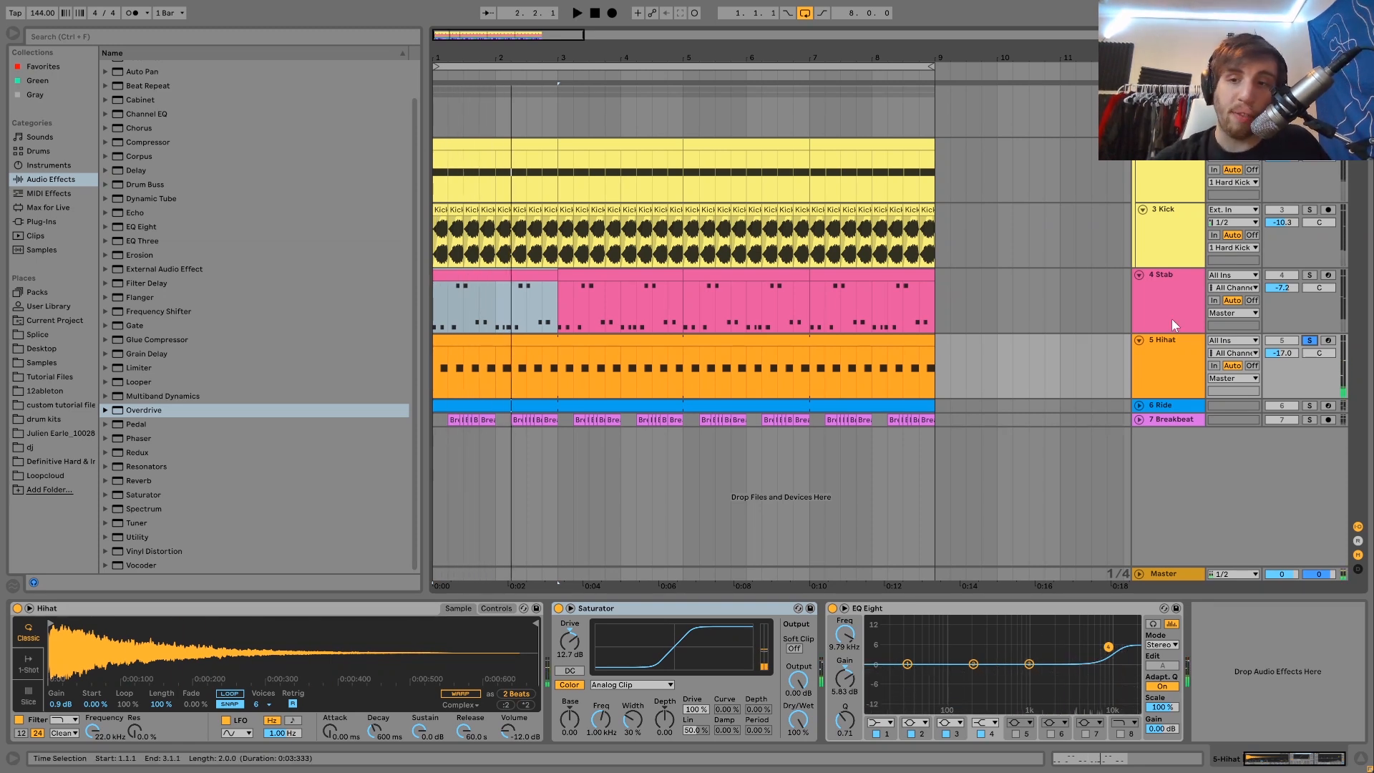
# - Solo and play the Ride track instead of the Hihat, and unfold it with its device chain shown
pyautogui.press('space')
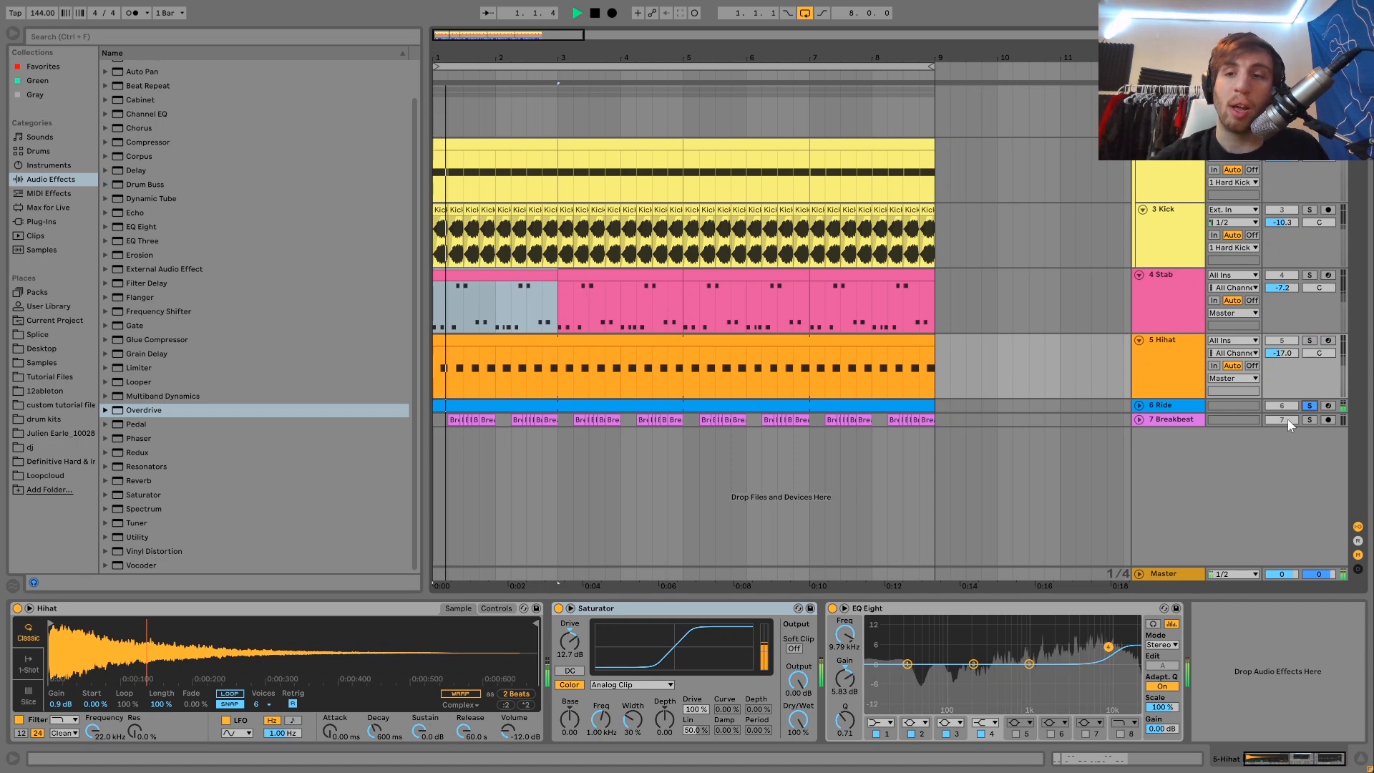
pyautogui.click(1145, 405)
pyautogui.click(1140, 406)
pyautogui.press('space')
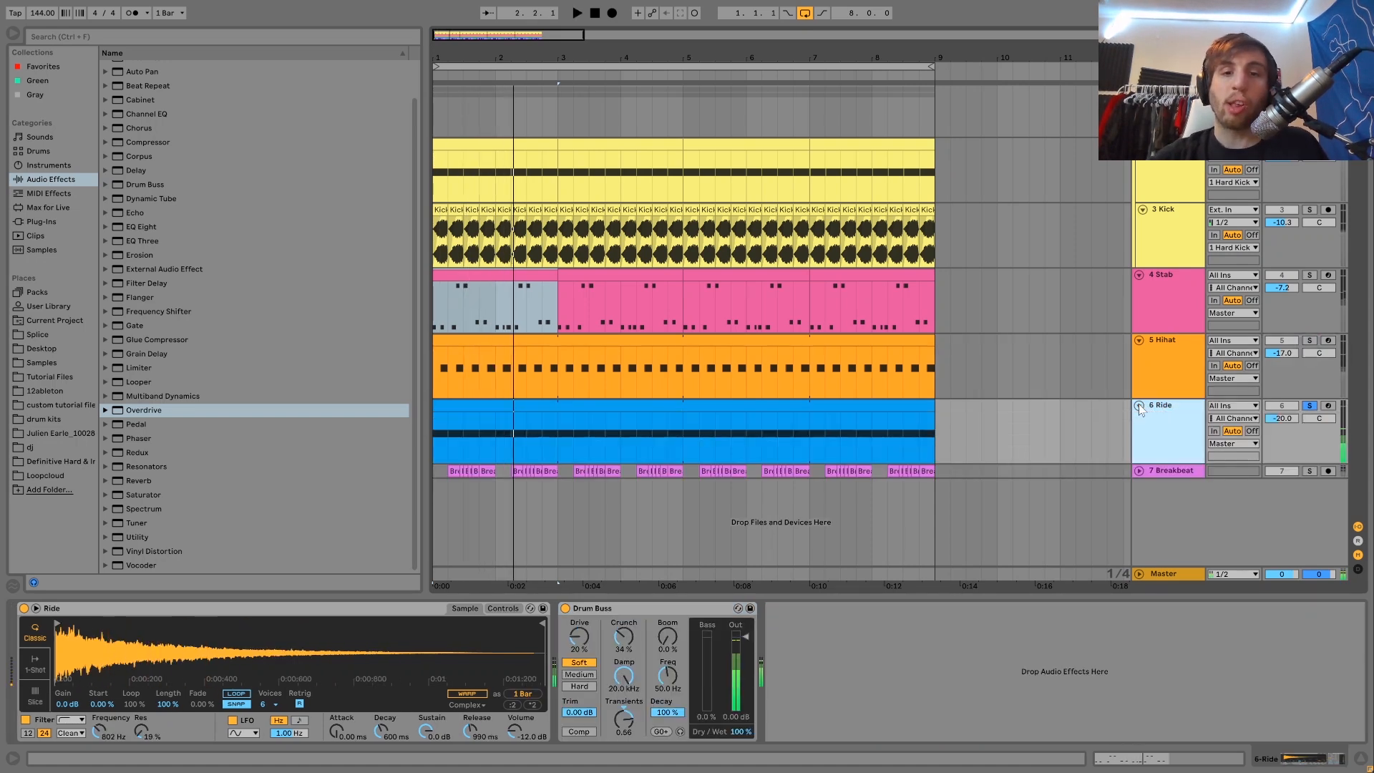
# - Add the Hihat track to the soloed Ride and play both together from bar 1
pyautogui.click(1310, 340)
pyautogui.press('space')
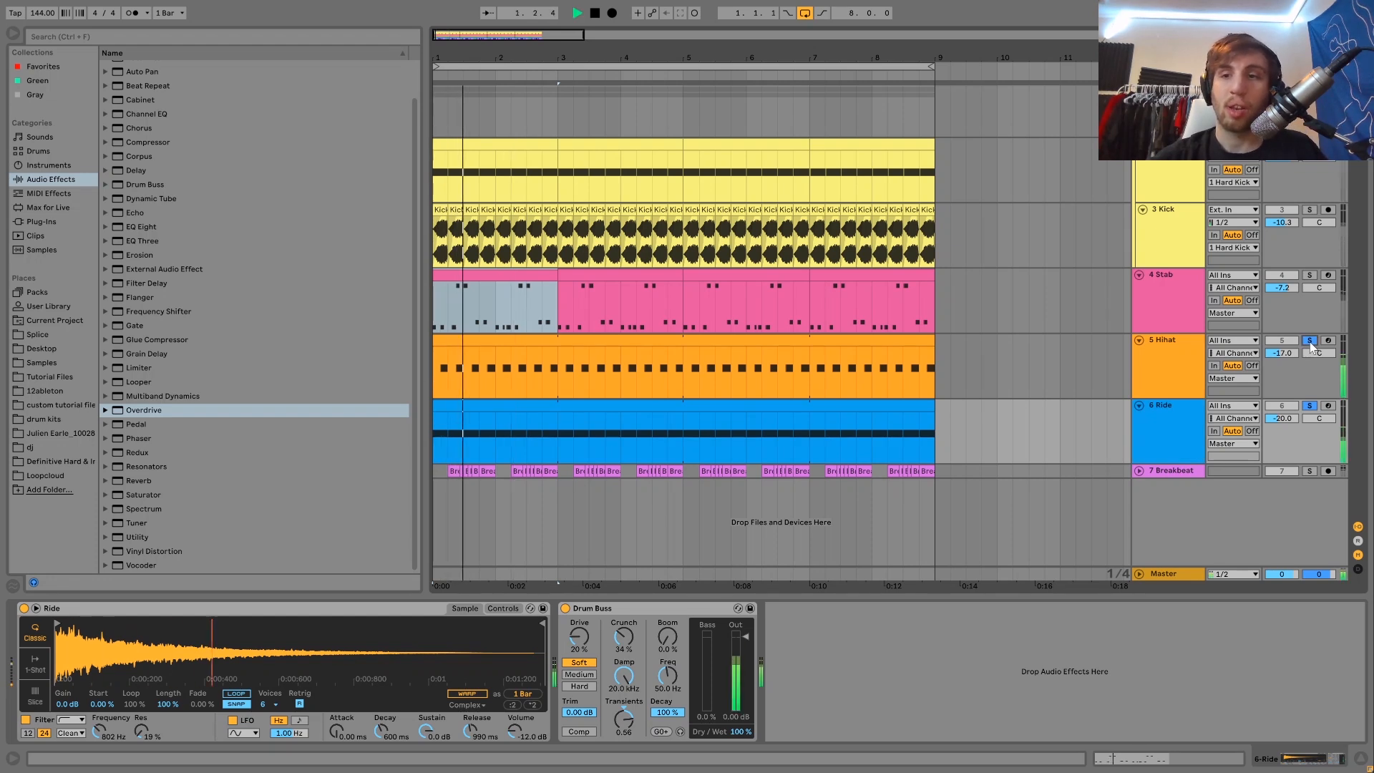
pyautogui.press('space')
pyautogui.press('space')
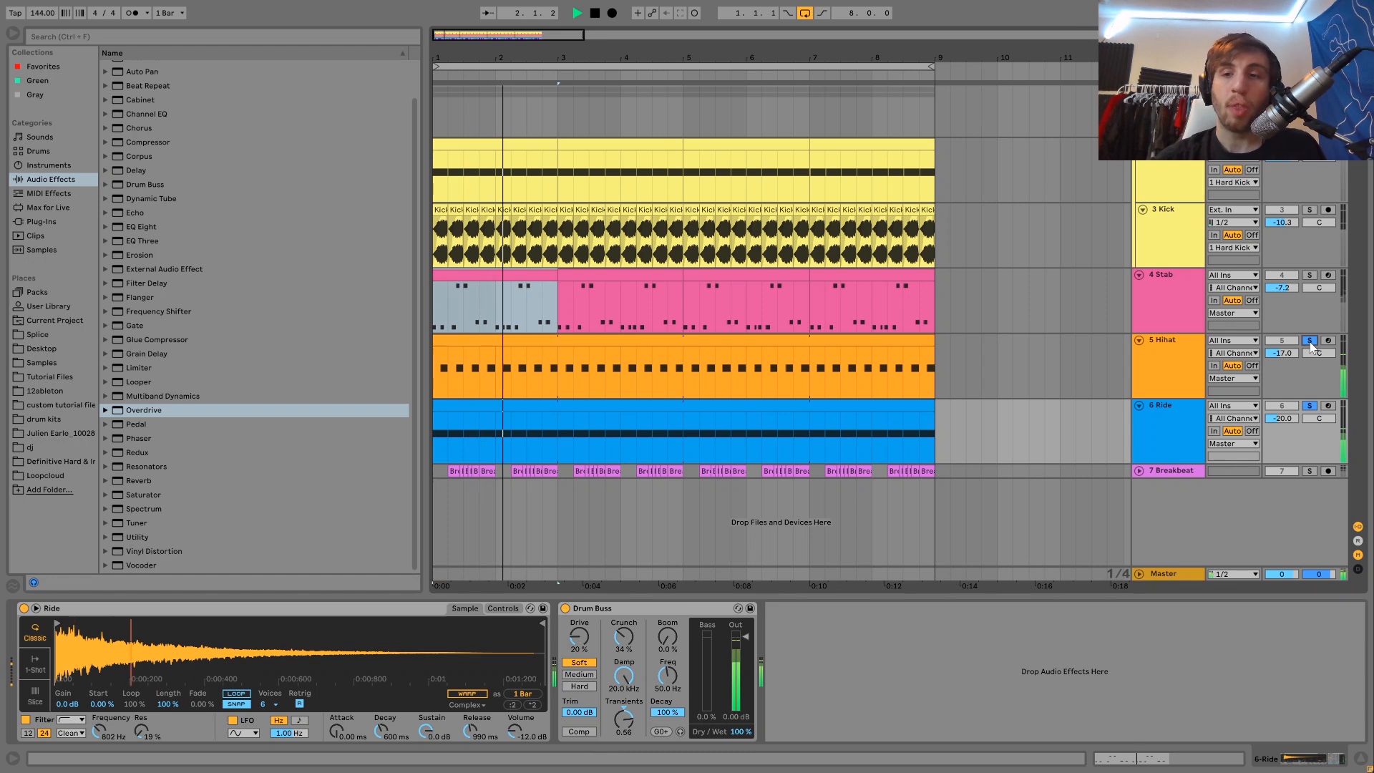
pyautogui.press('space')
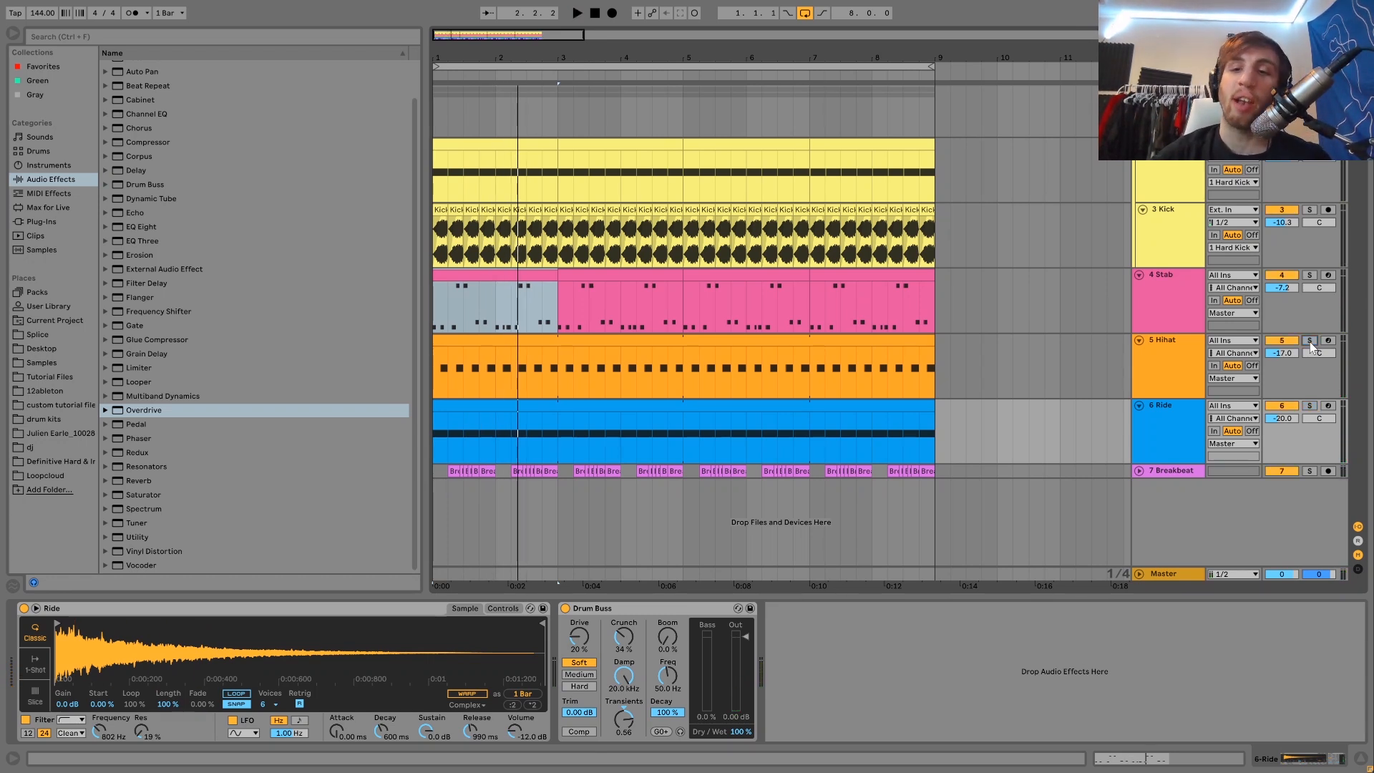
# - Compare the full mix with the Ride track active and muted, reactivating the Ride during playback
pyautogui.press('space')
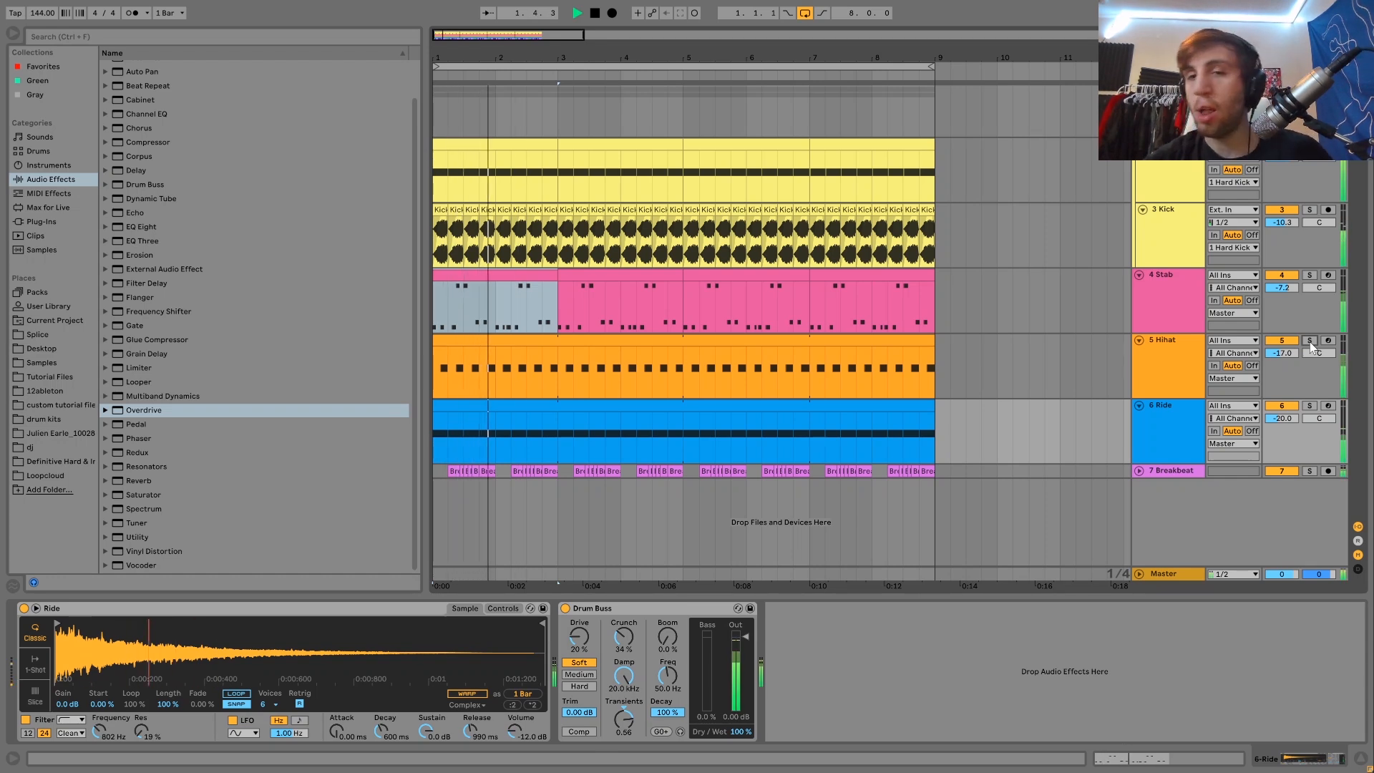
pyautogui.press('space')
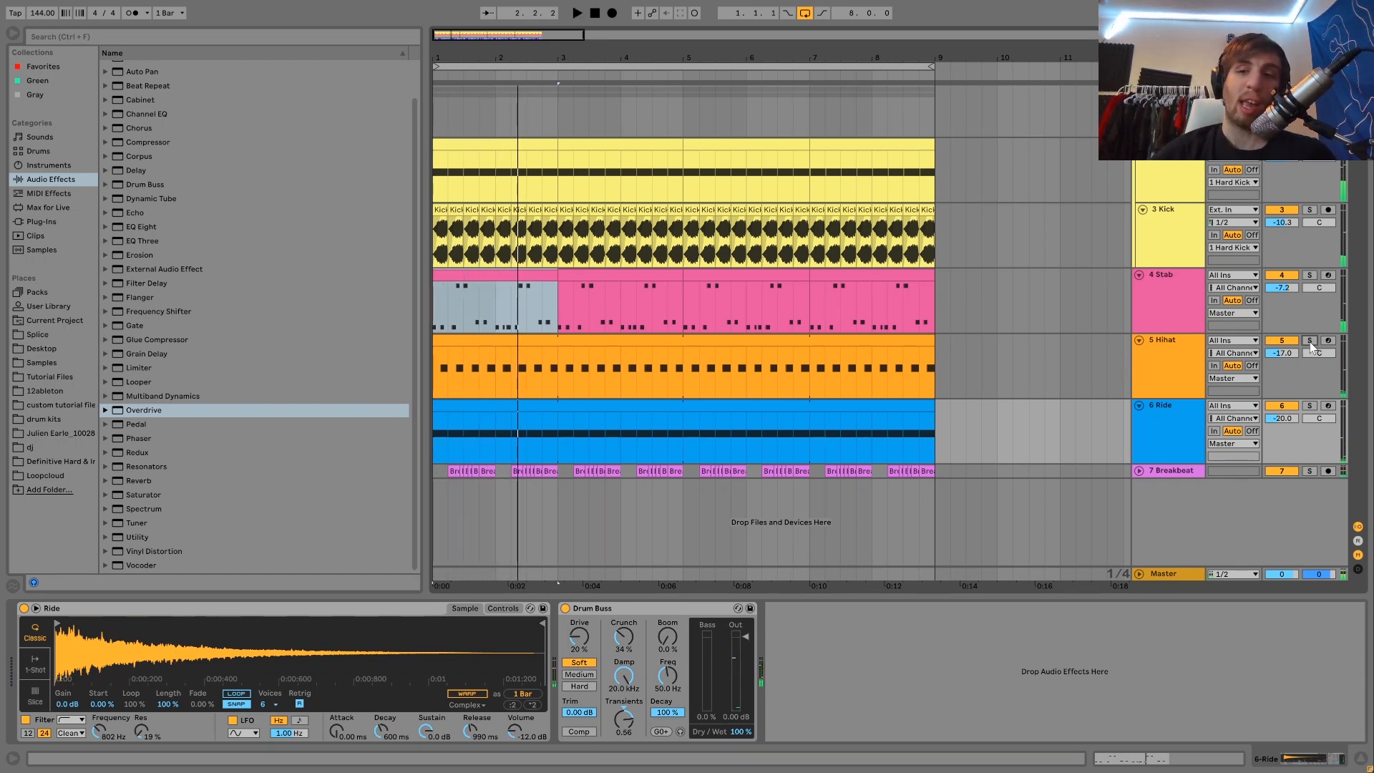
pyautogui.click(1281, 407)
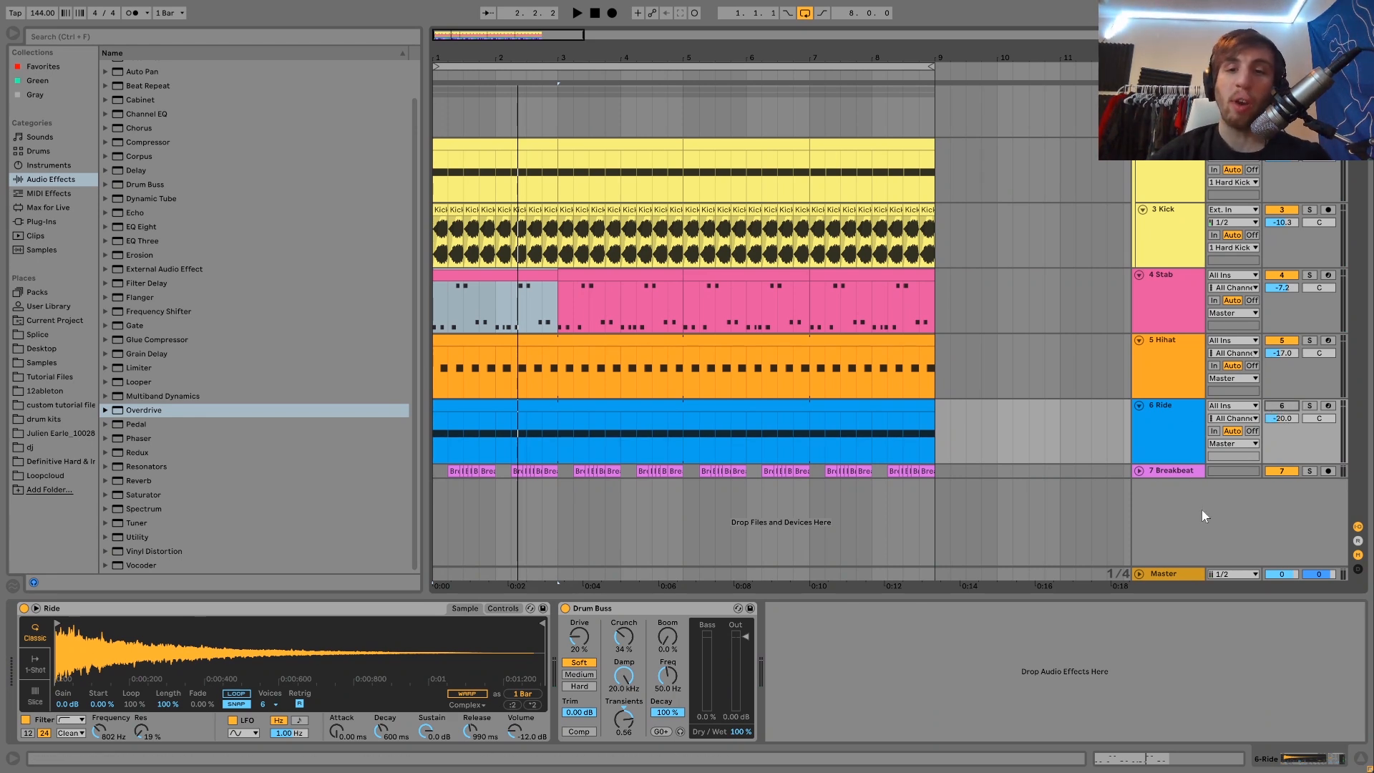
pyautogui.press('space')
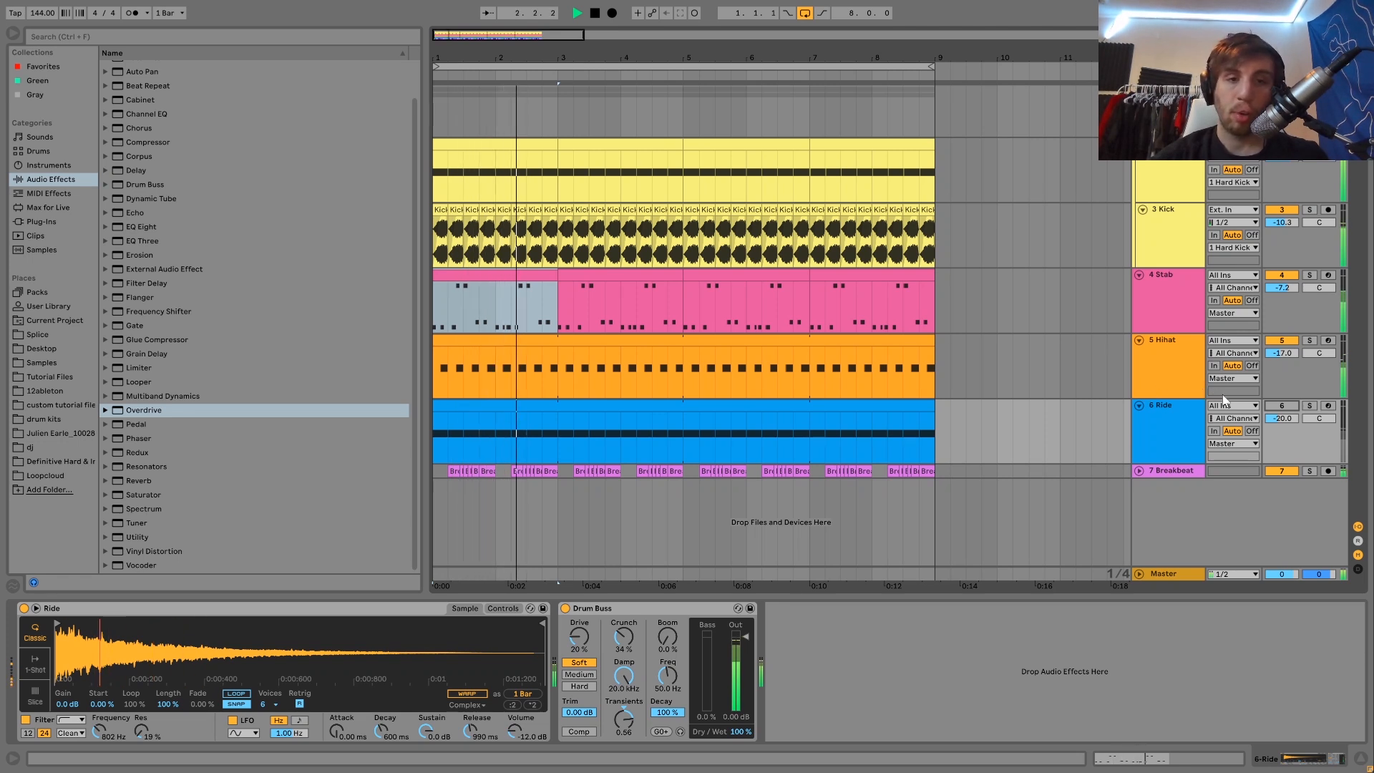
pyautogui.click(1281, 406)
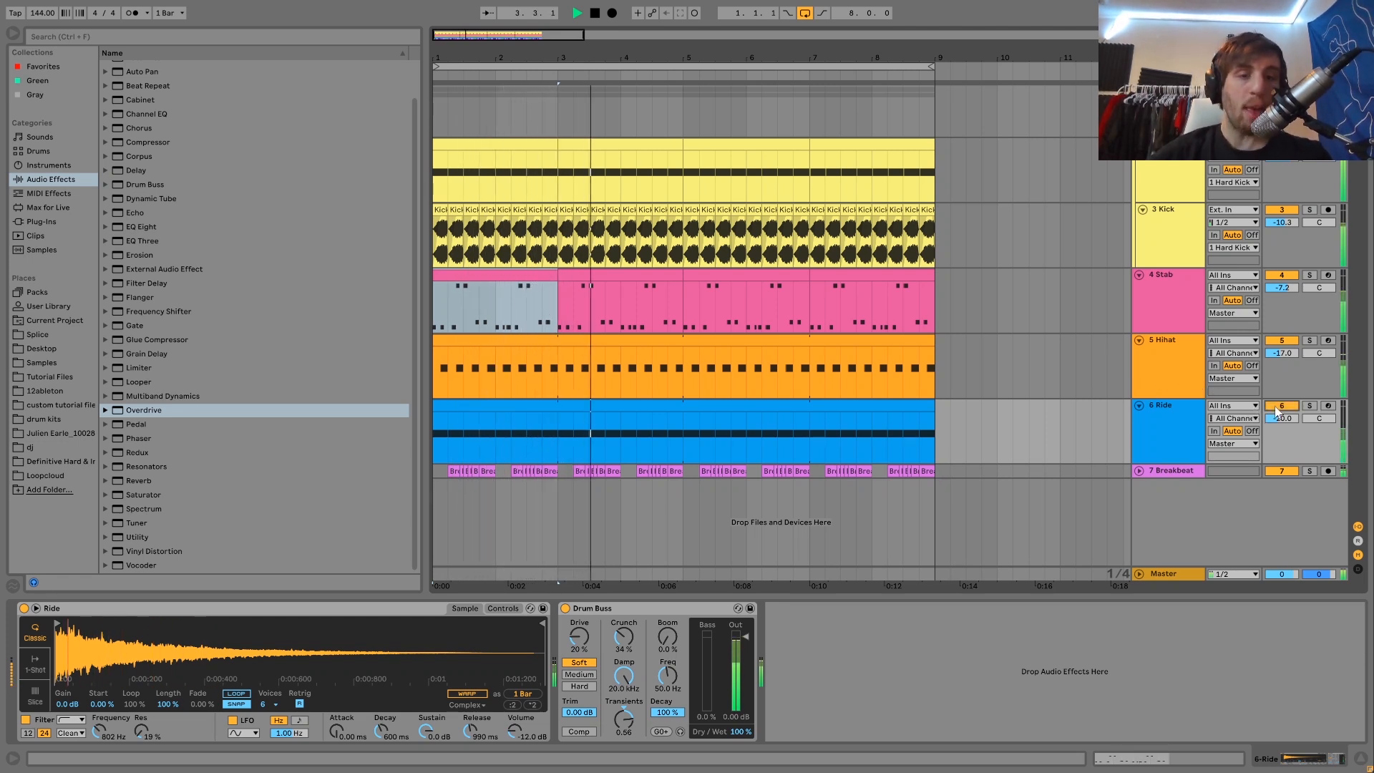
# - Select the Ride track, replay the full mix, and solo the Hihat and Ride tracks together for playback
pyautogui.click(1192, 426)
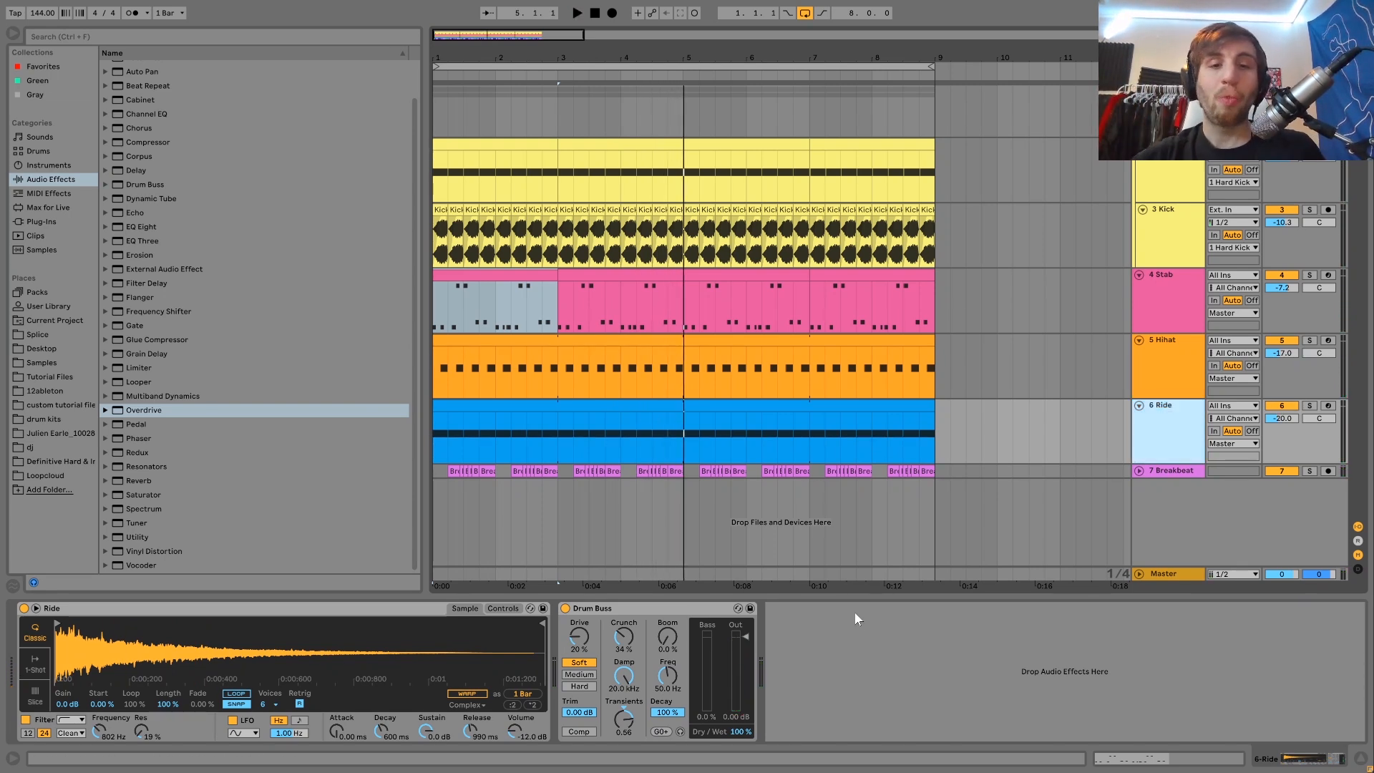
pyautogui.press('space')
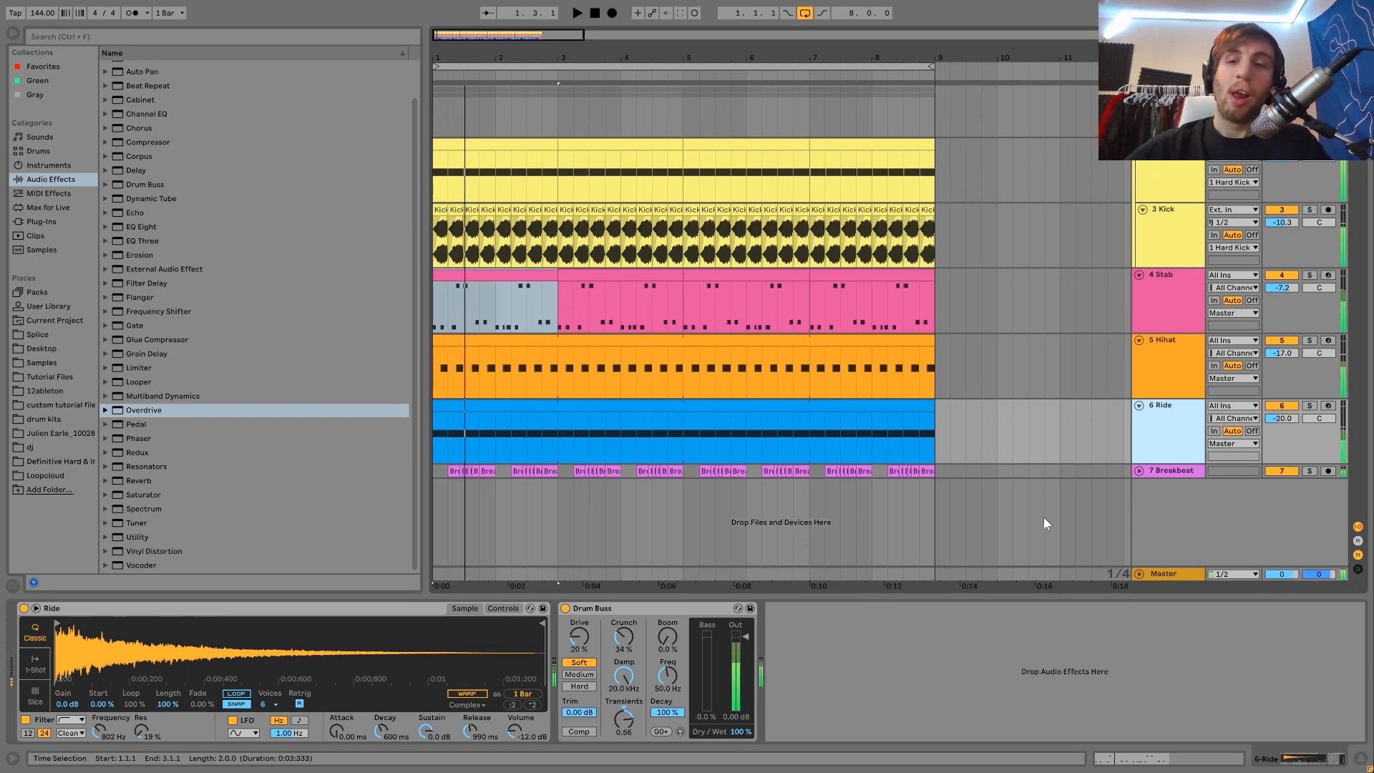
pyautogui.click(1310, 340)
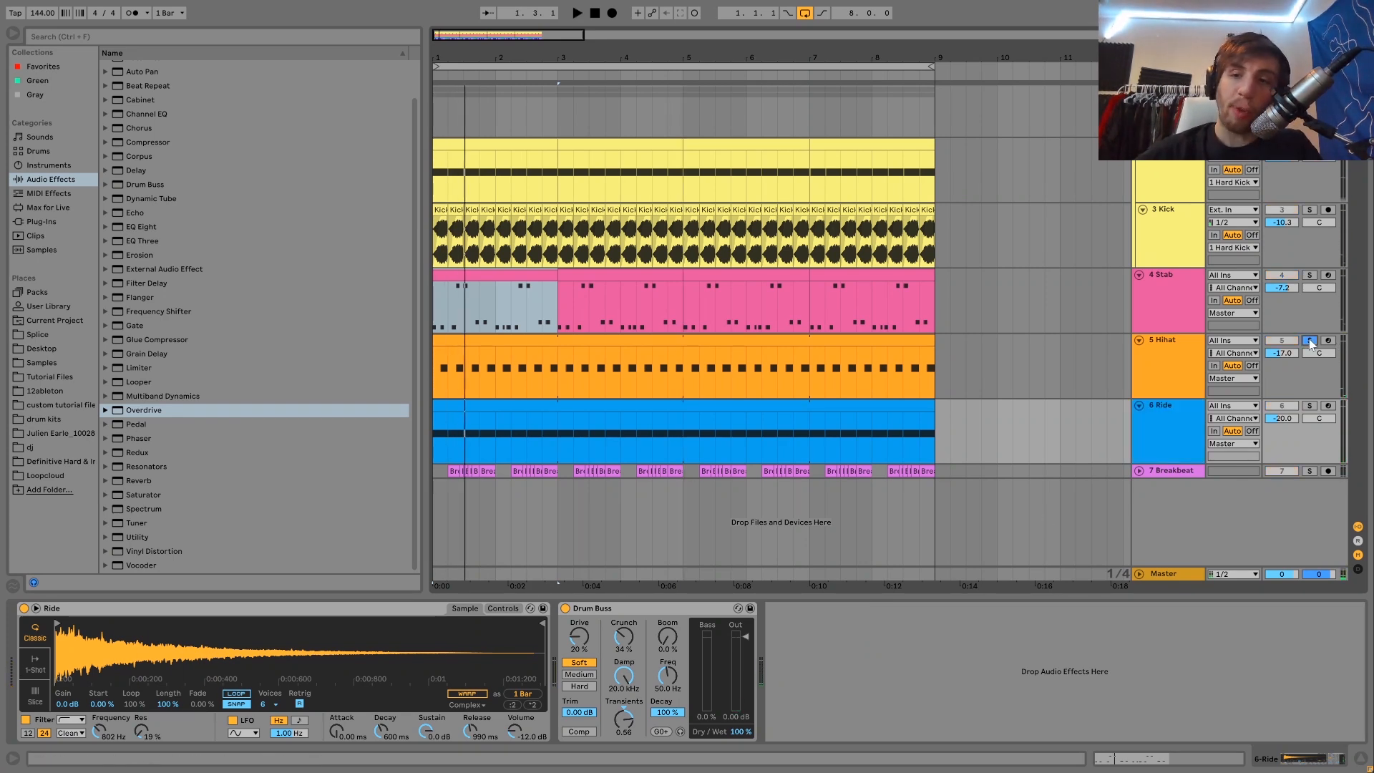
pyautogui.keyDown('ctrl'); pyautogui.click(1309, 405); pyautogui.keyUp('ctrl')
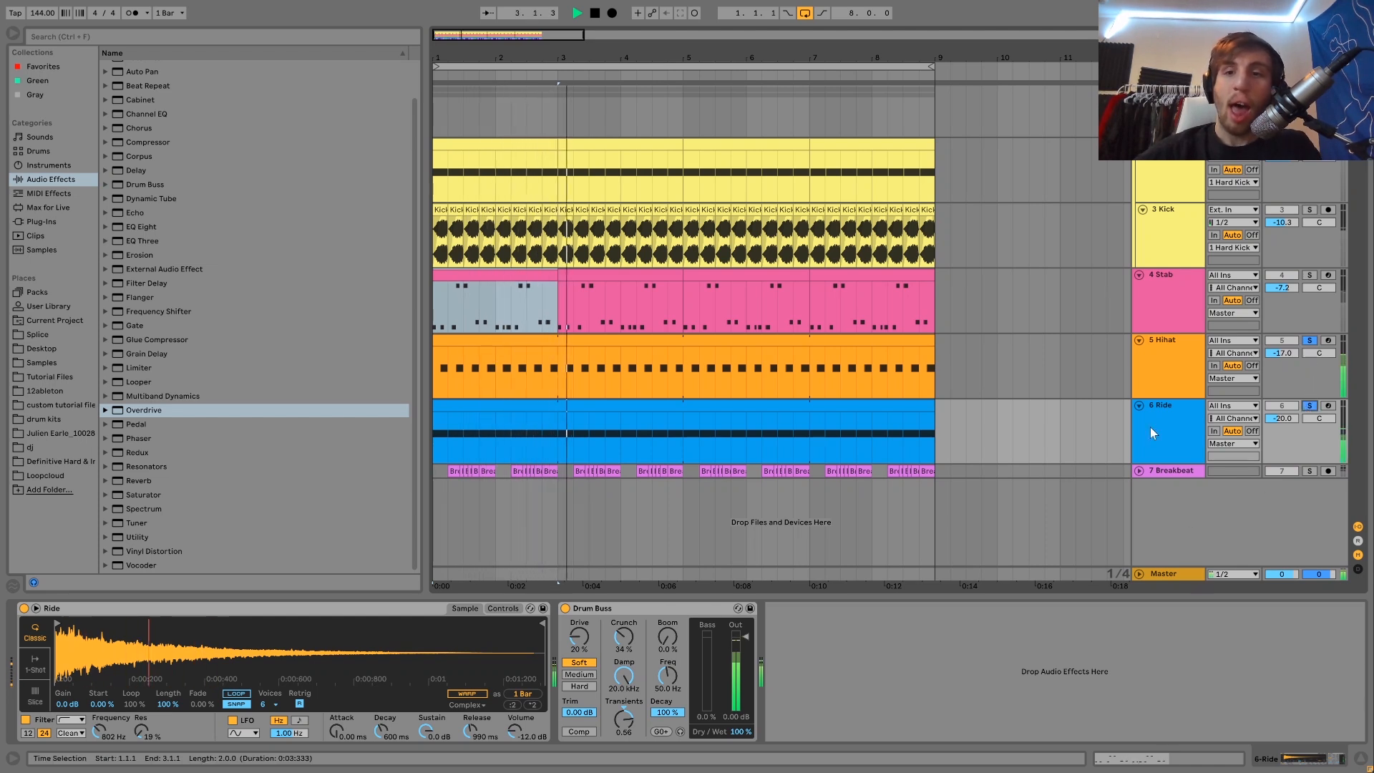
# - Show the Controls page of the Ride track's sampler and audition the Ride both in the mix and soloed
pyautogui.click(1310, 405)
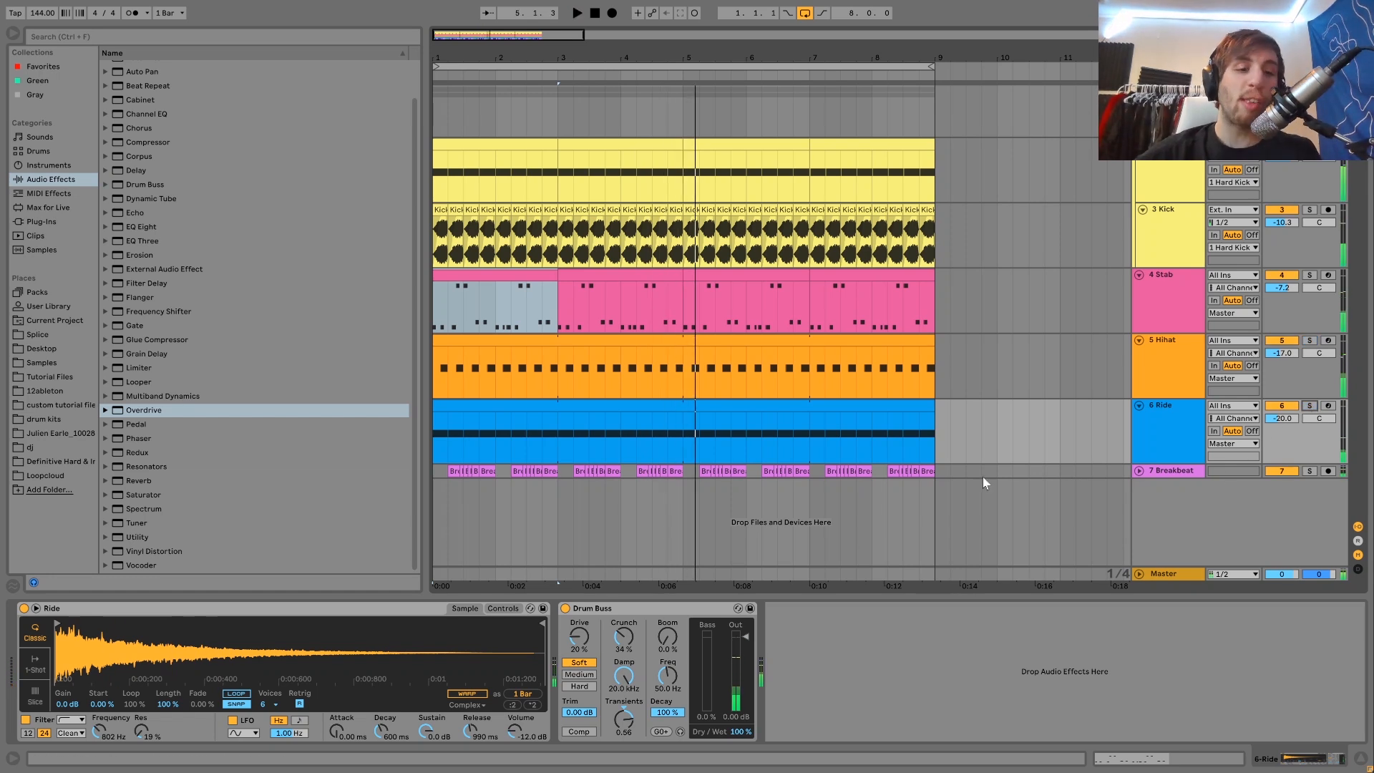
pyautogui.click(496, 609)
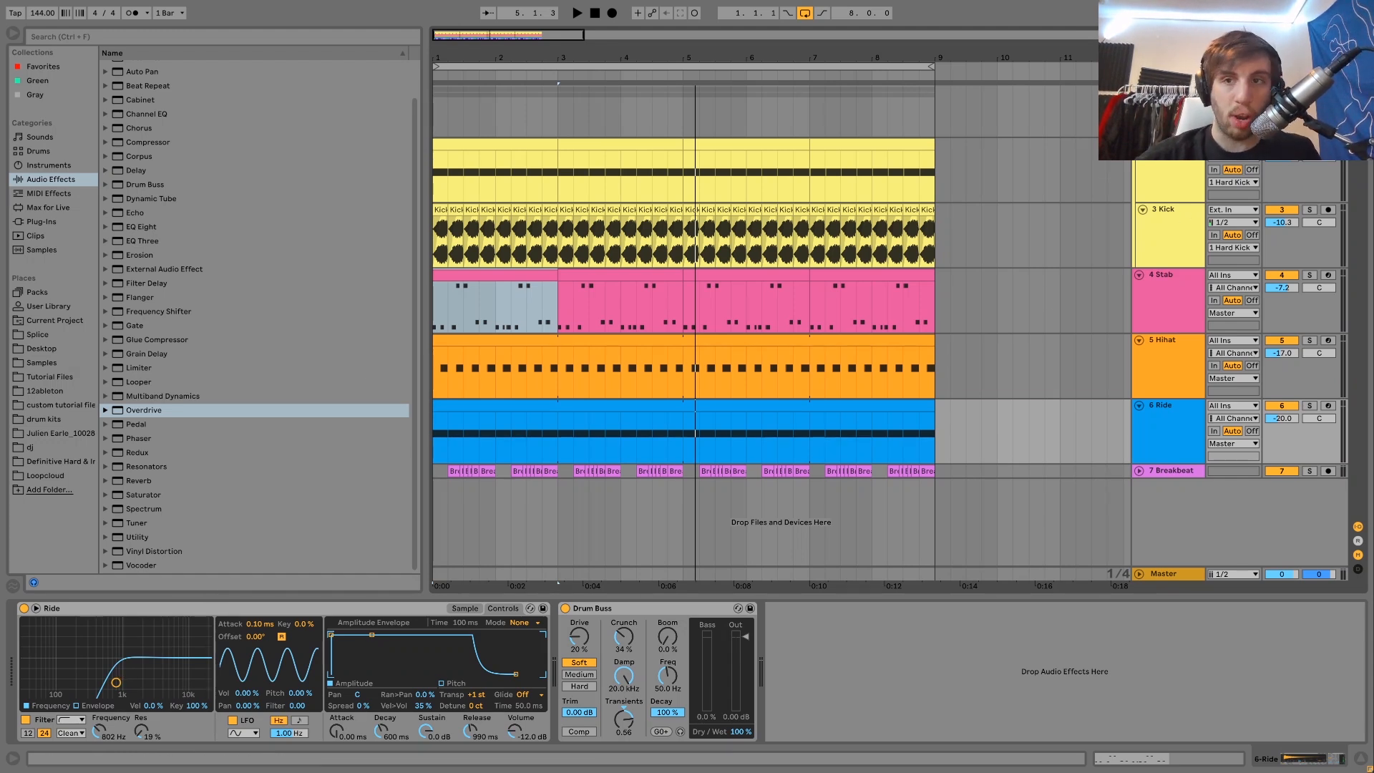
pyautogui.press('space')
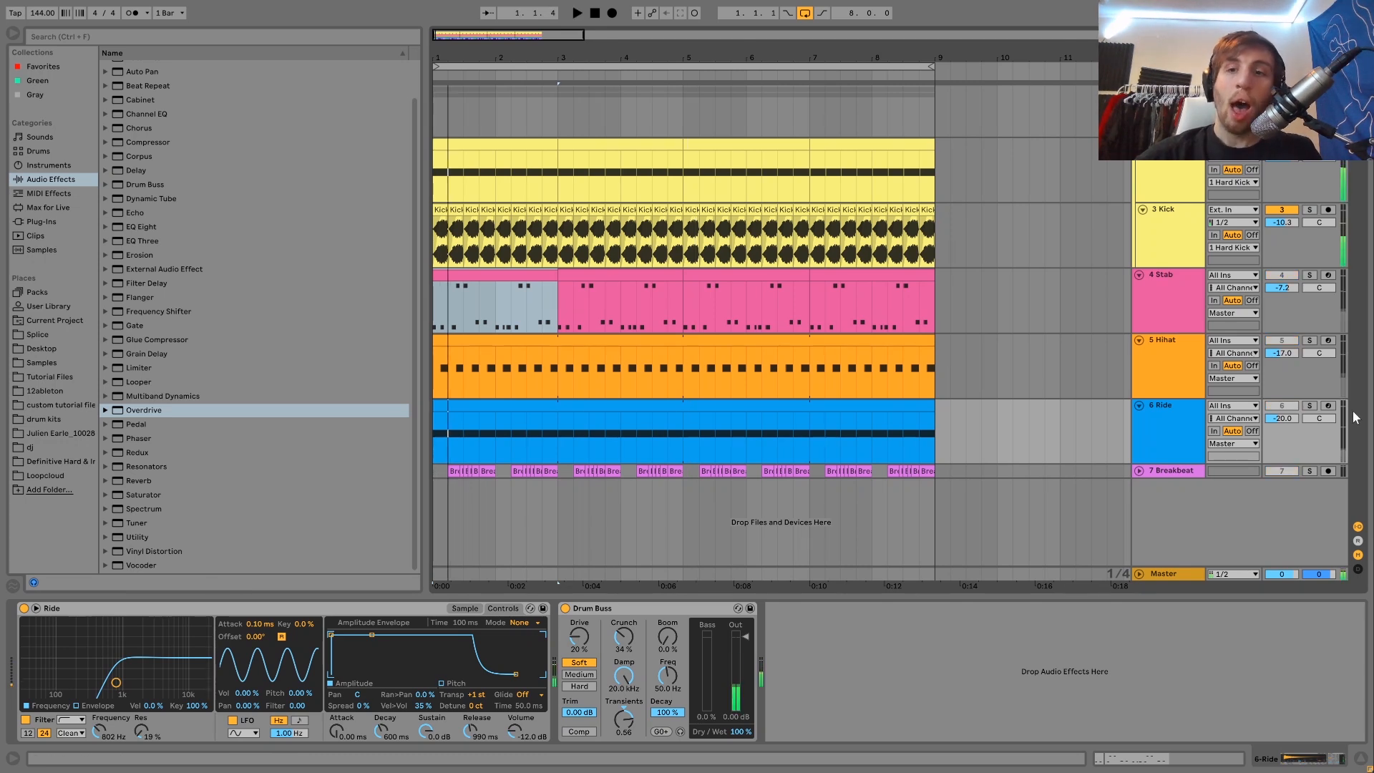
pyautogui.click(1309, 406)
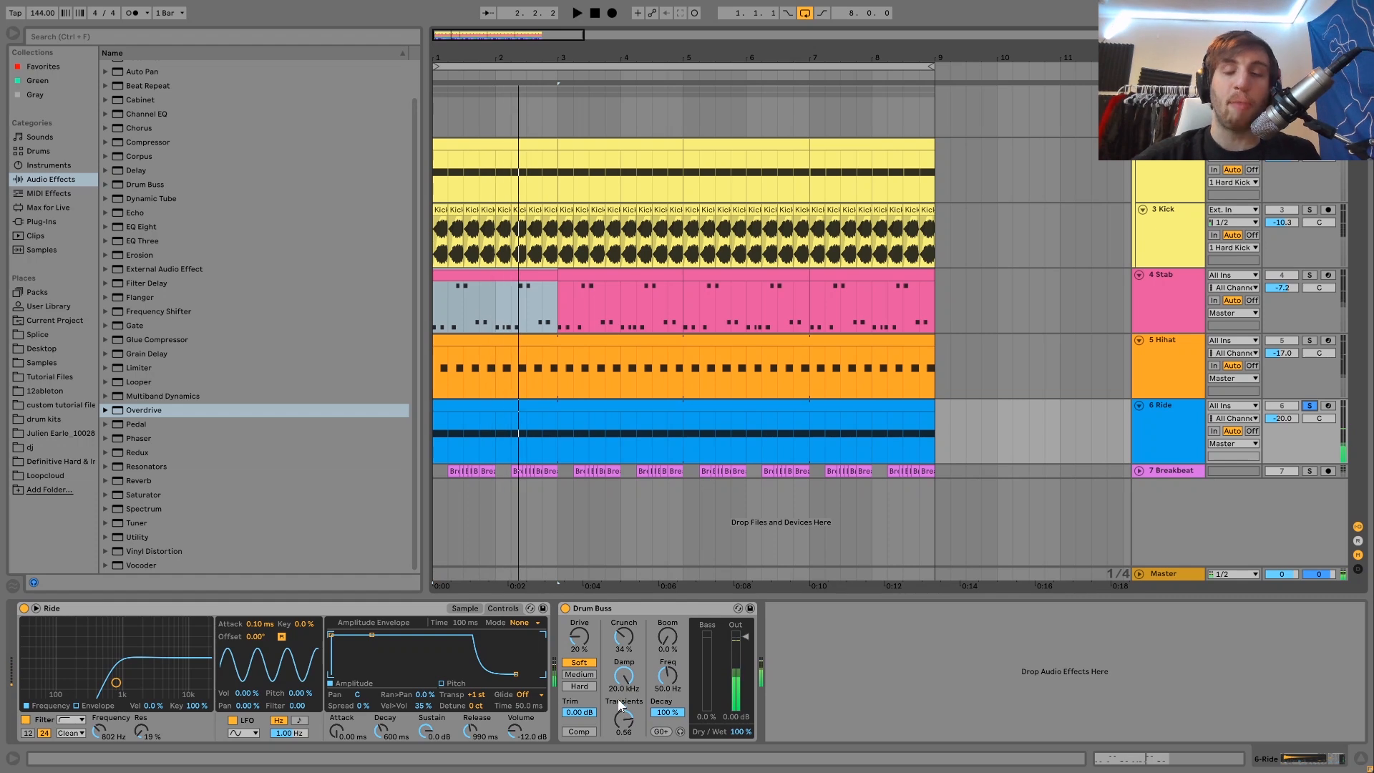
pyautogui.press('space')
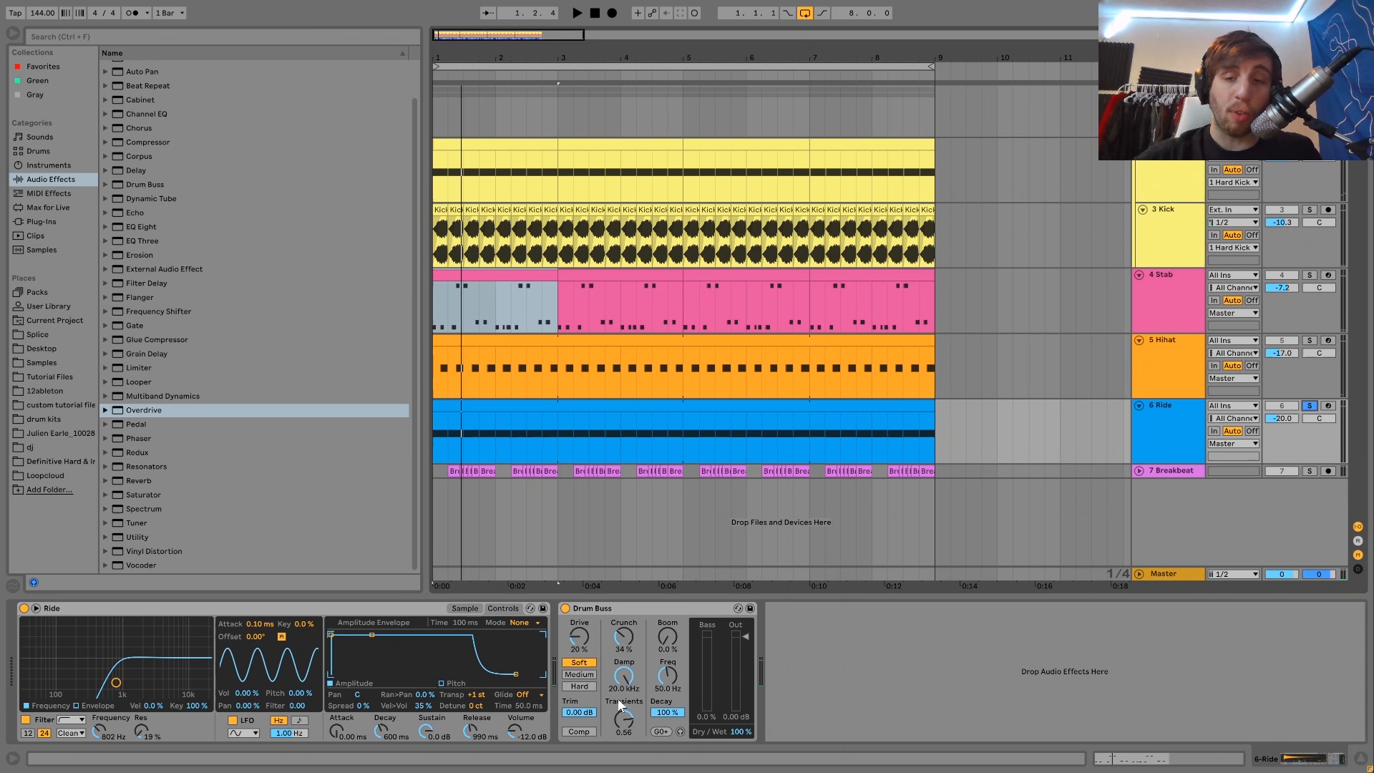
# - Solo and play the Breakbeat track instead of the Ride, and unfold it with its device chain shown
pyautogui.click(1306, 470)
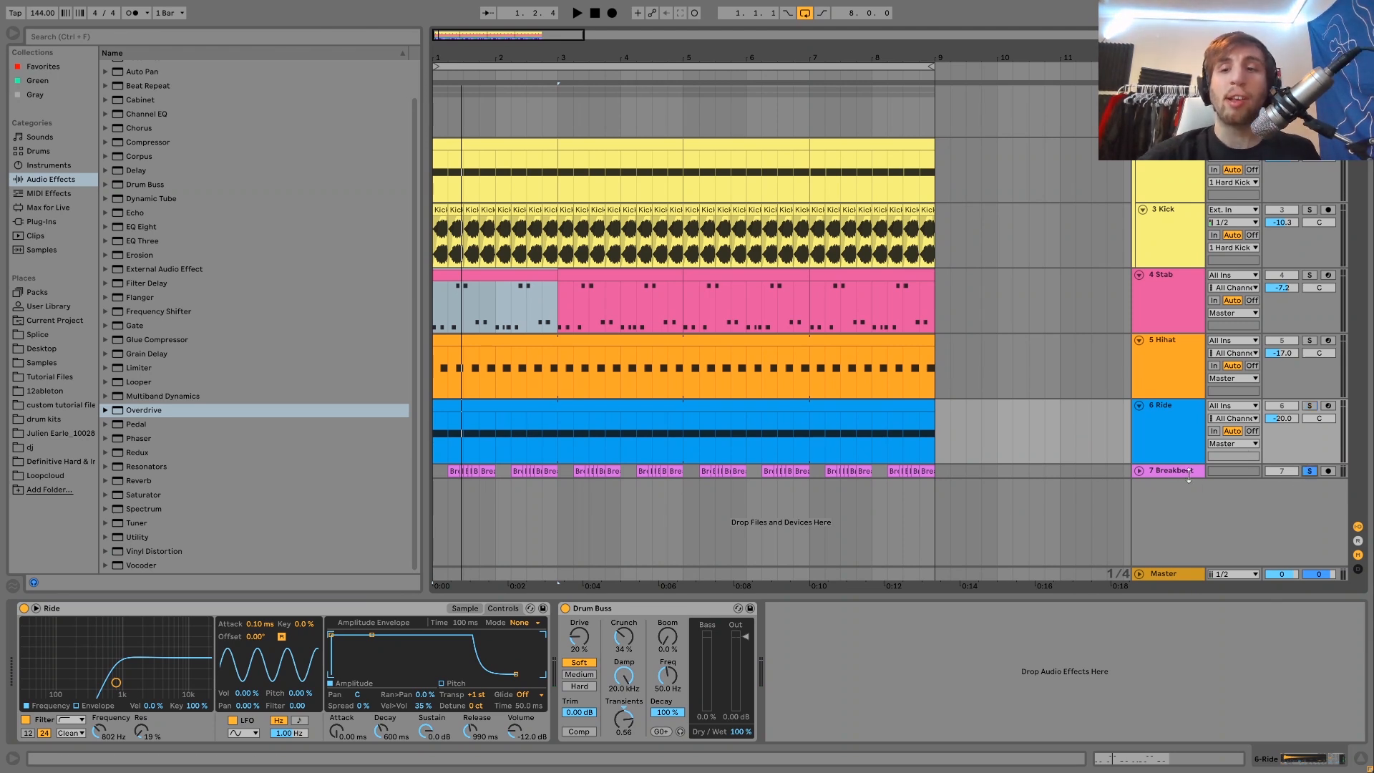
pyautogui.doubleClick(1166, 469)
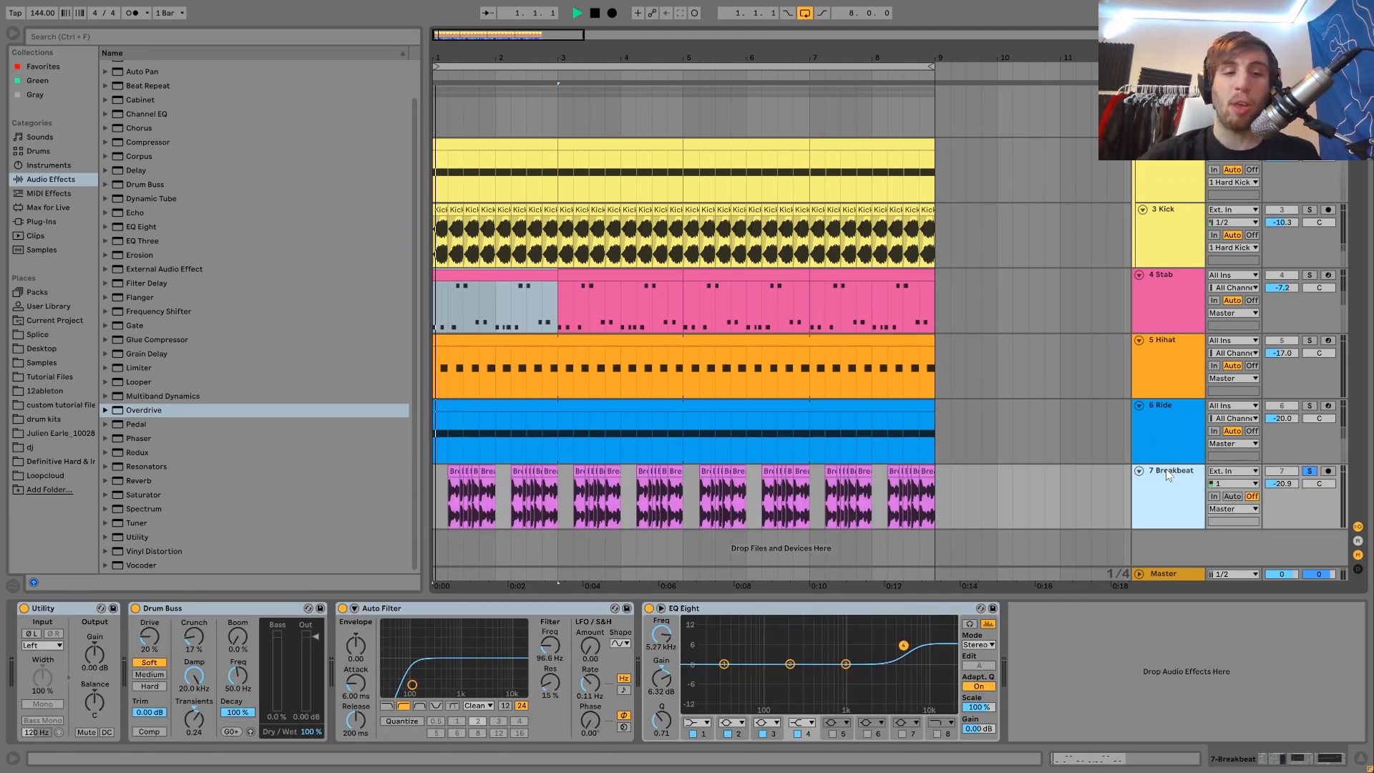
pyautogui.press('space')
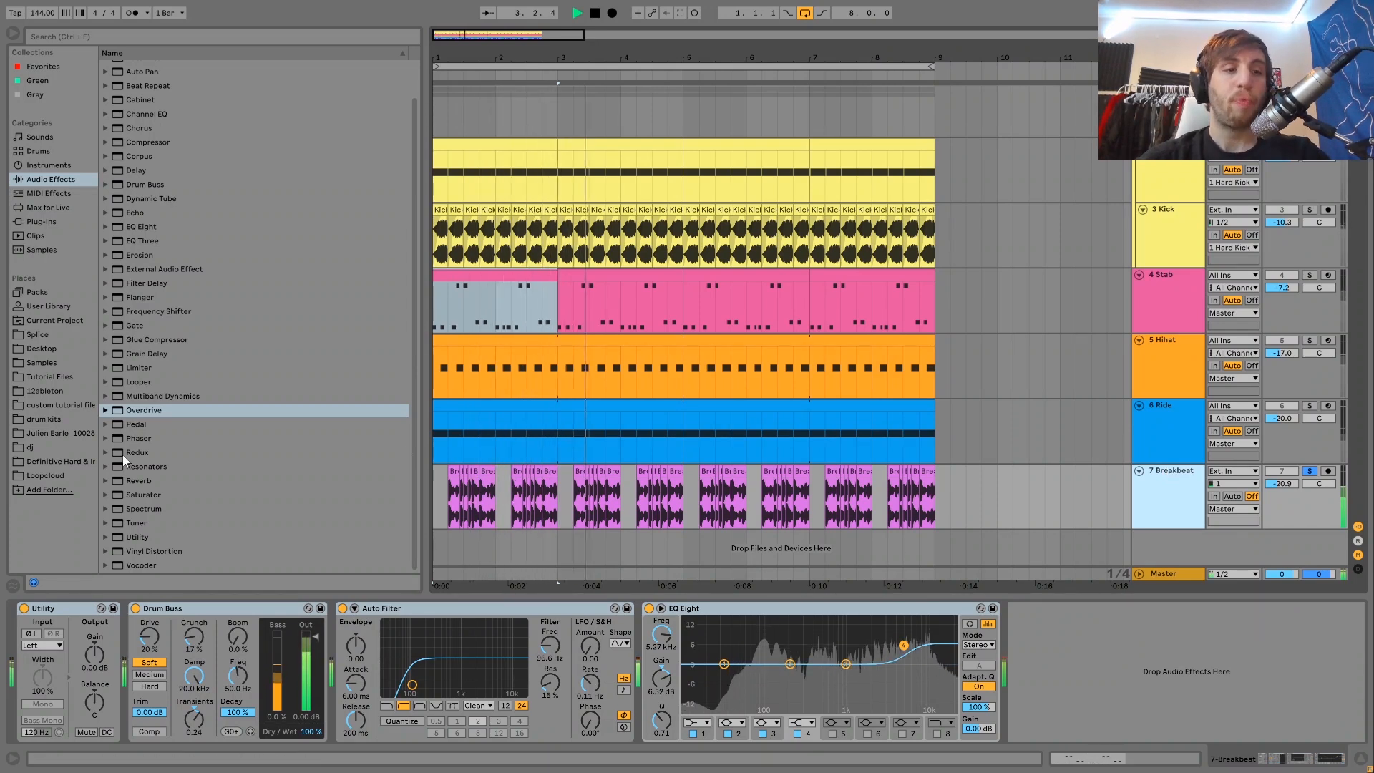
# - Stop playback and preview Breakbeat.wav from the current project's imported samples
pyautogui.press('space')
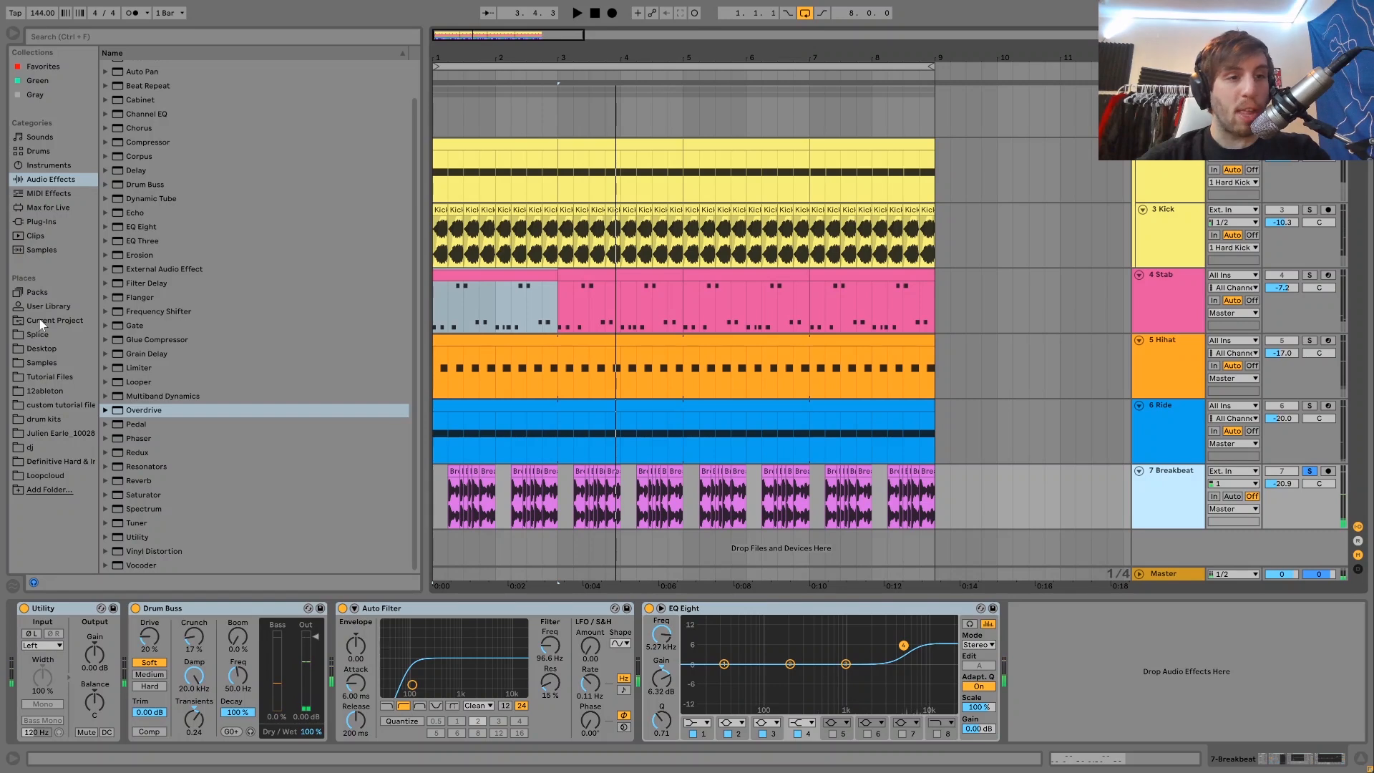
pyautogui.click(43, 321)
pyautogui.click(163, 112)
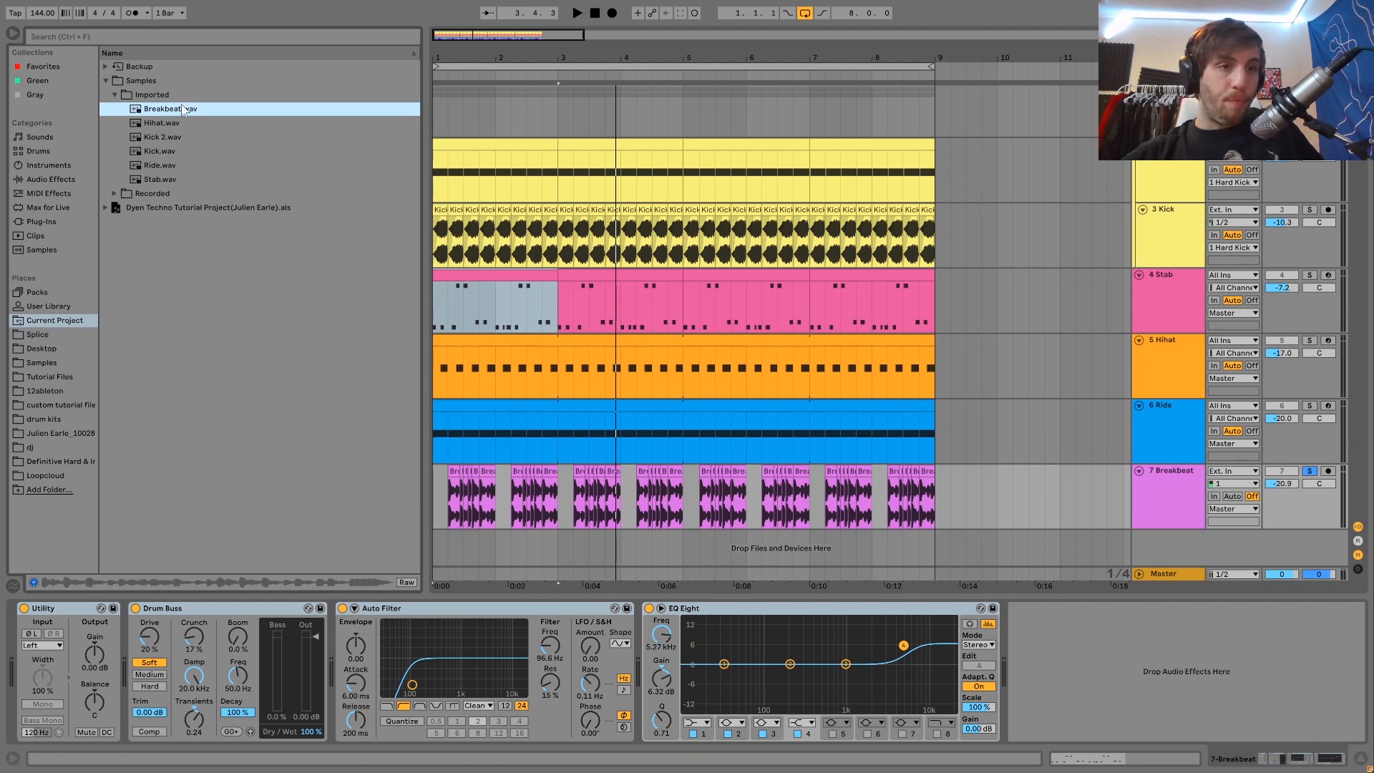
# - Play the chopped Breakbeat clips of the first bar from 1.1.1
pyautogui.moveTo(445, 53); pyautogui.dragTo(445, 146)
pyautogui.click(441, 517)
pyautogui.press('space')
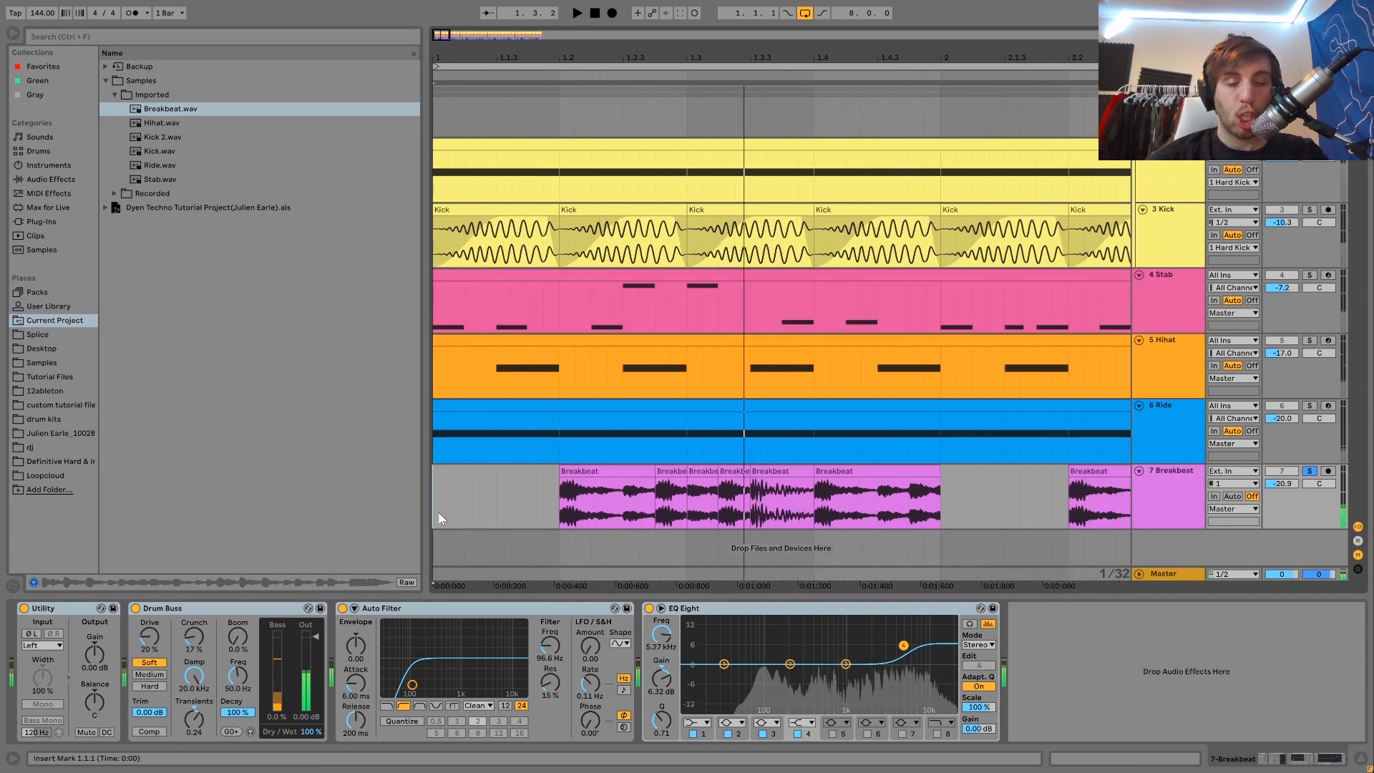
# - Select the short Breakbeat slice at 1.2.4 and play the soloed track from it
pyautogui.click(671, 472)
pyautogui.press('space')
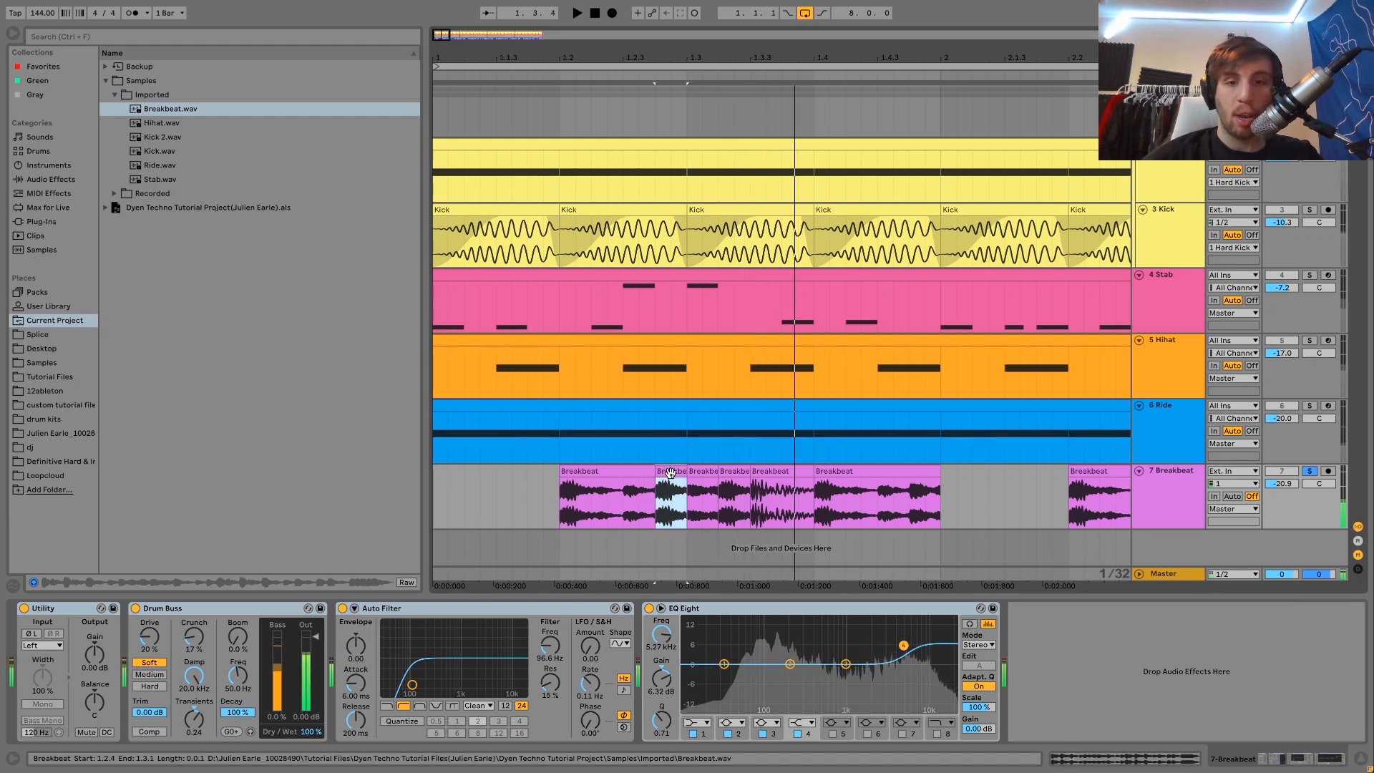
pyautogui.press('space')
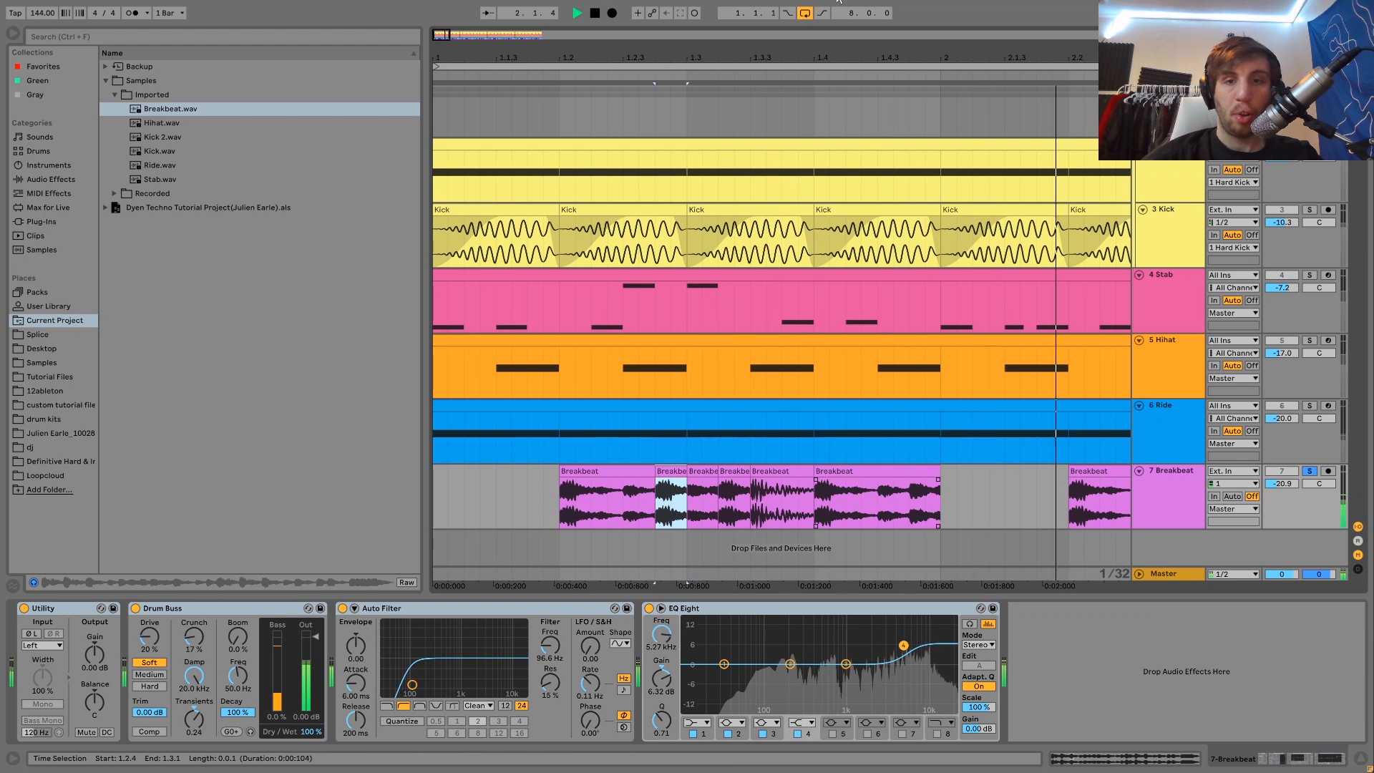
pyautogui.press('space')
pyautogui.press('-')
pyautogui.moveTo(520, 58); pyautogui.dragTo(476, 61)
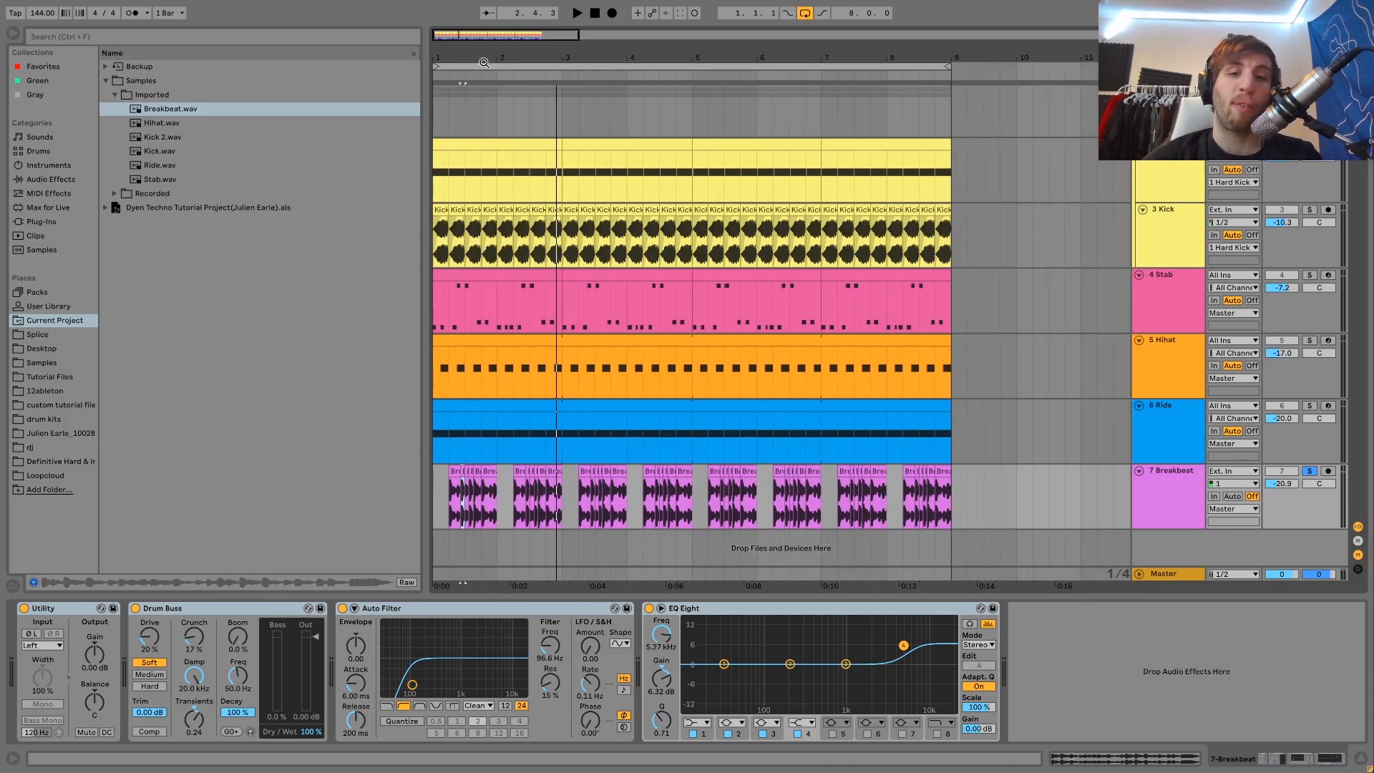
# - Play from bar 1, unsolo the Breakbeat, and compare the full mix with the Breakbeat muted and active
pyautogui.click(438, 489)
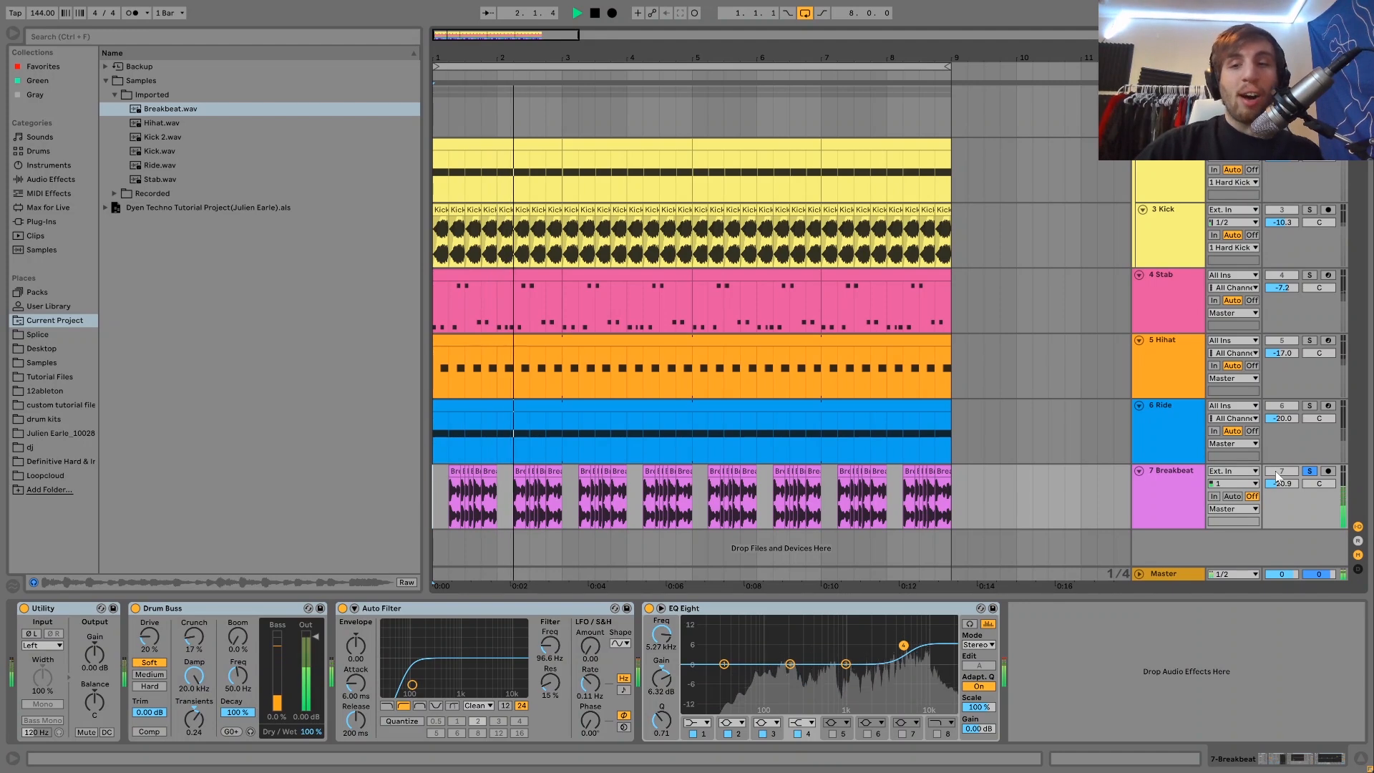
pyautogui.click(1310, 470)
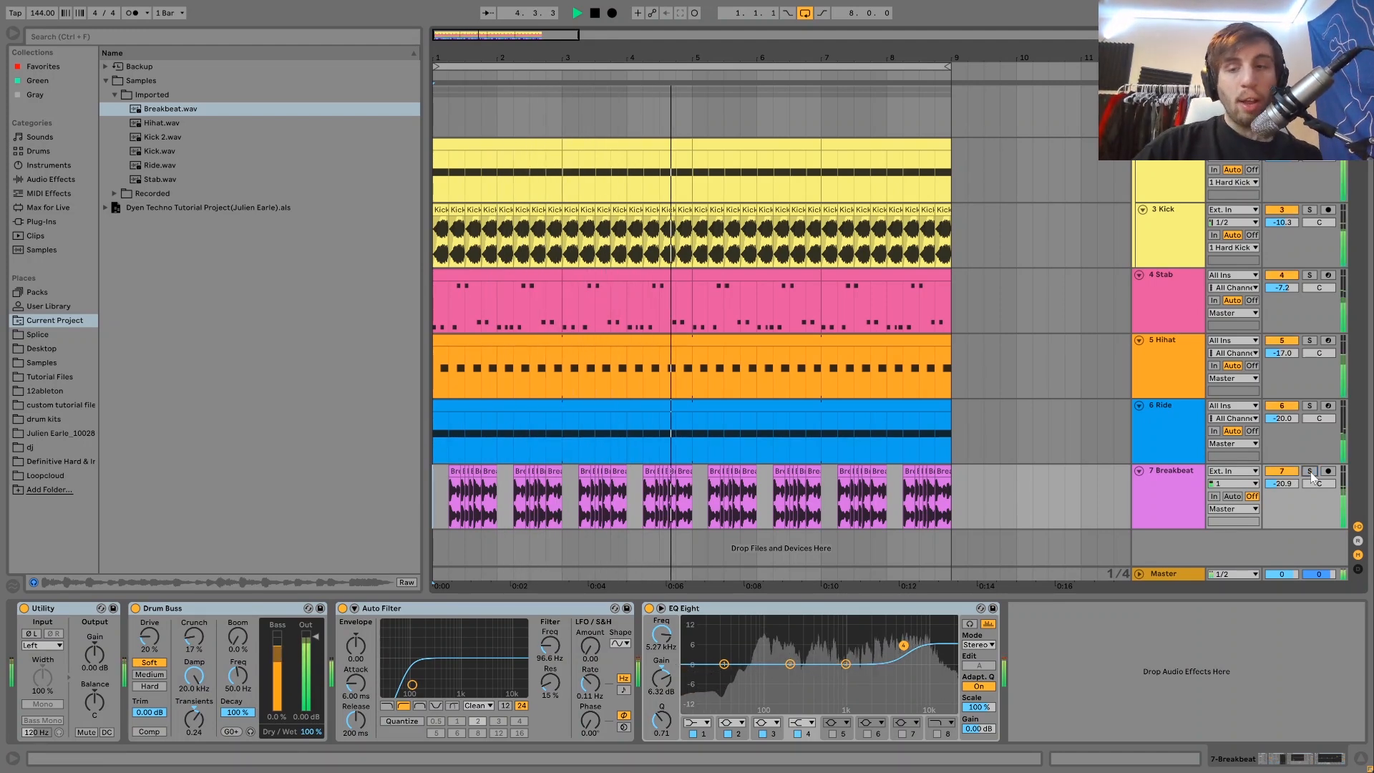
pyautogui.click(1284, 472)
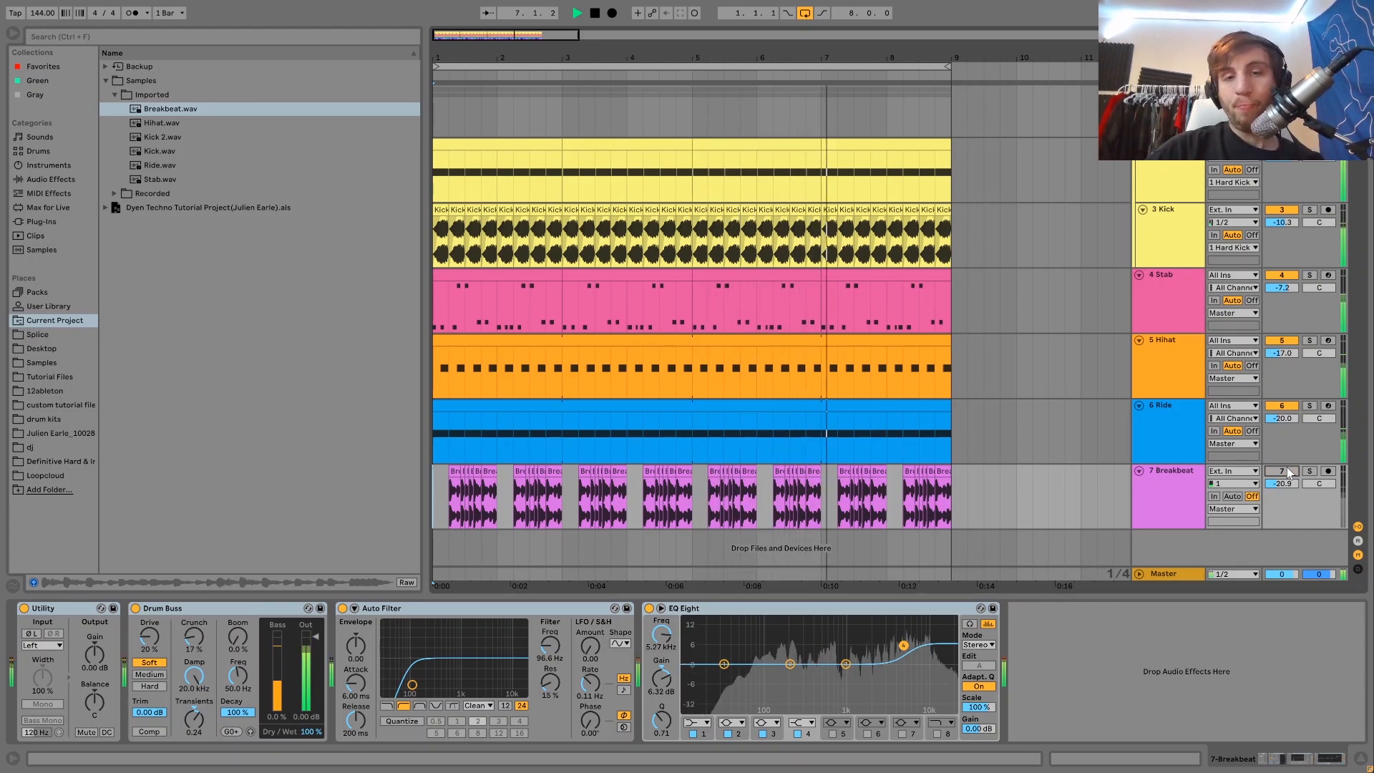
pyautogui.click(1284, 471)
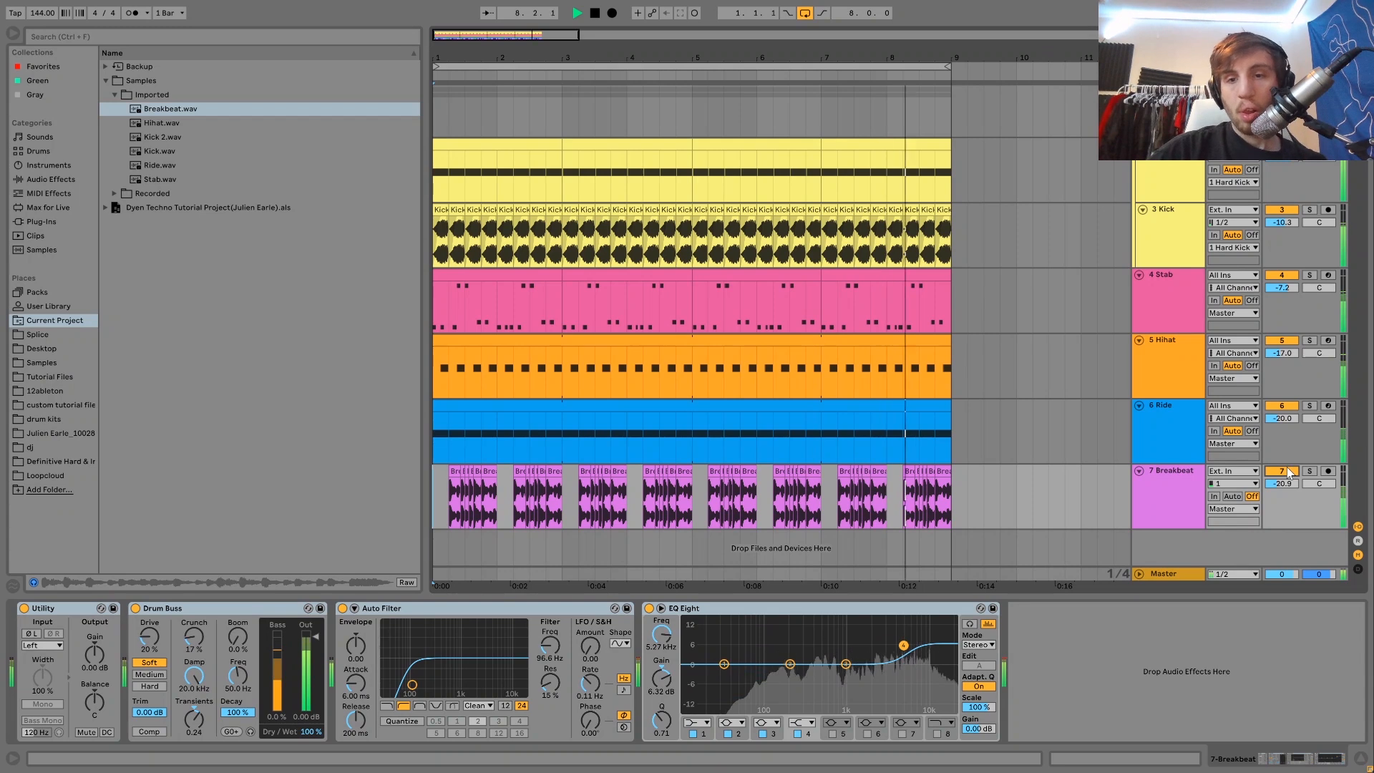
pyautogui.press('space')
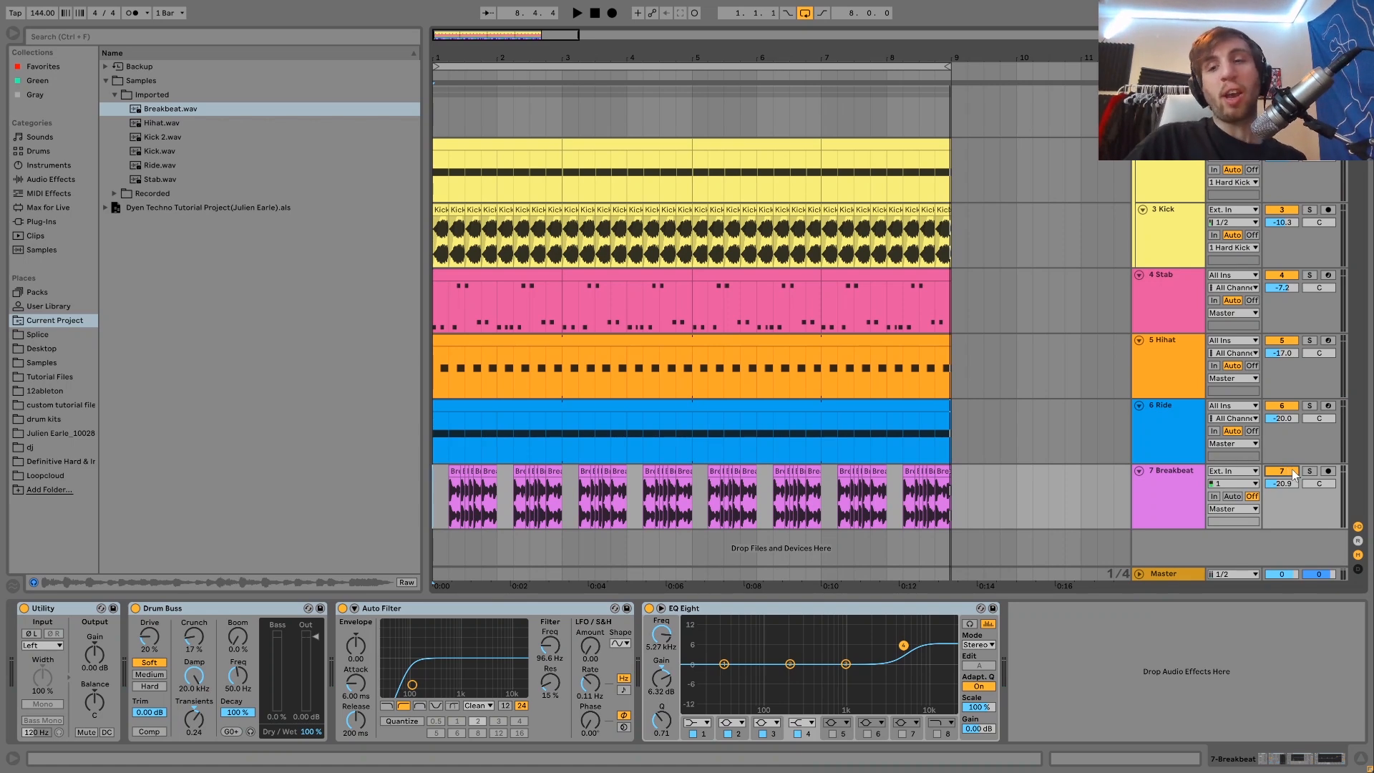
# - Replay the full mix from bar 1, mute the Breakbeat during playback, and reactivate it
pyautogui.press('space')
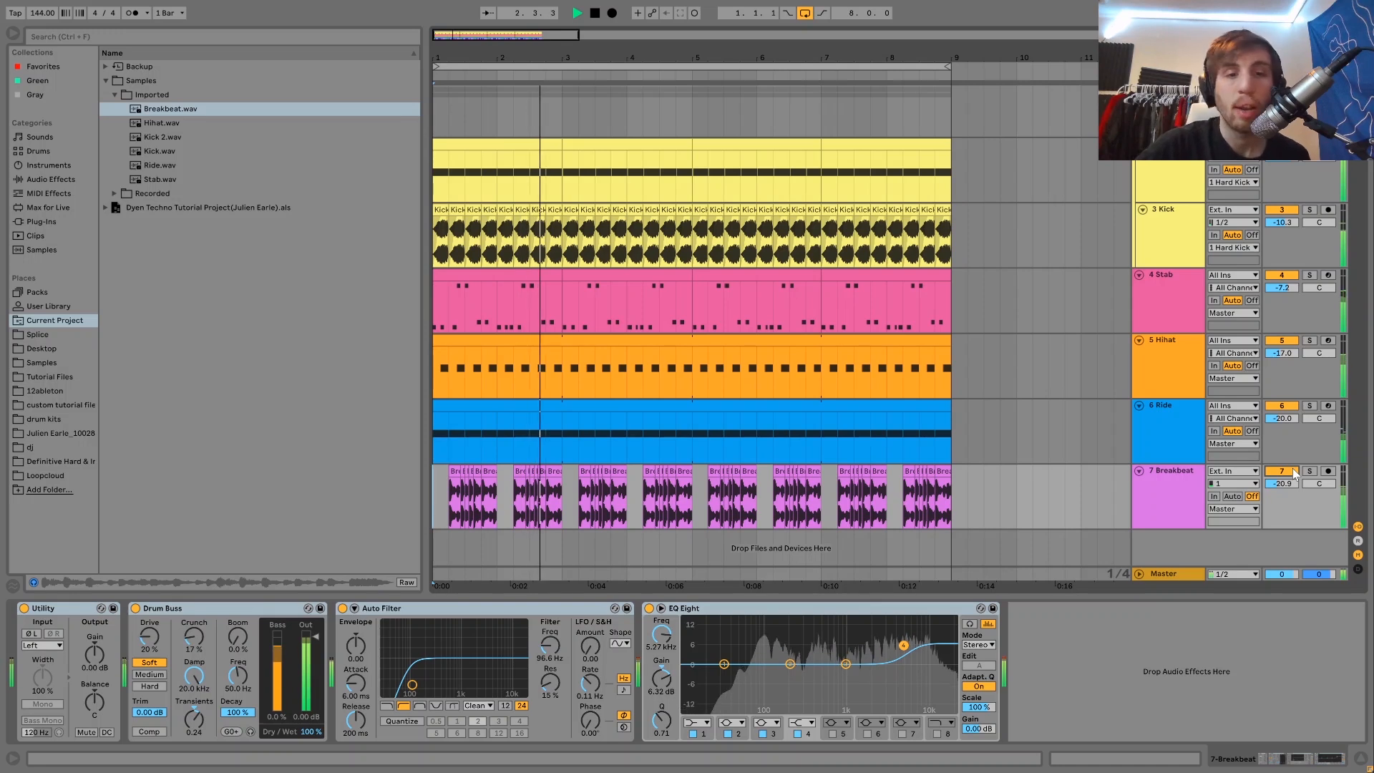
pyautogui.click(1292, 471)
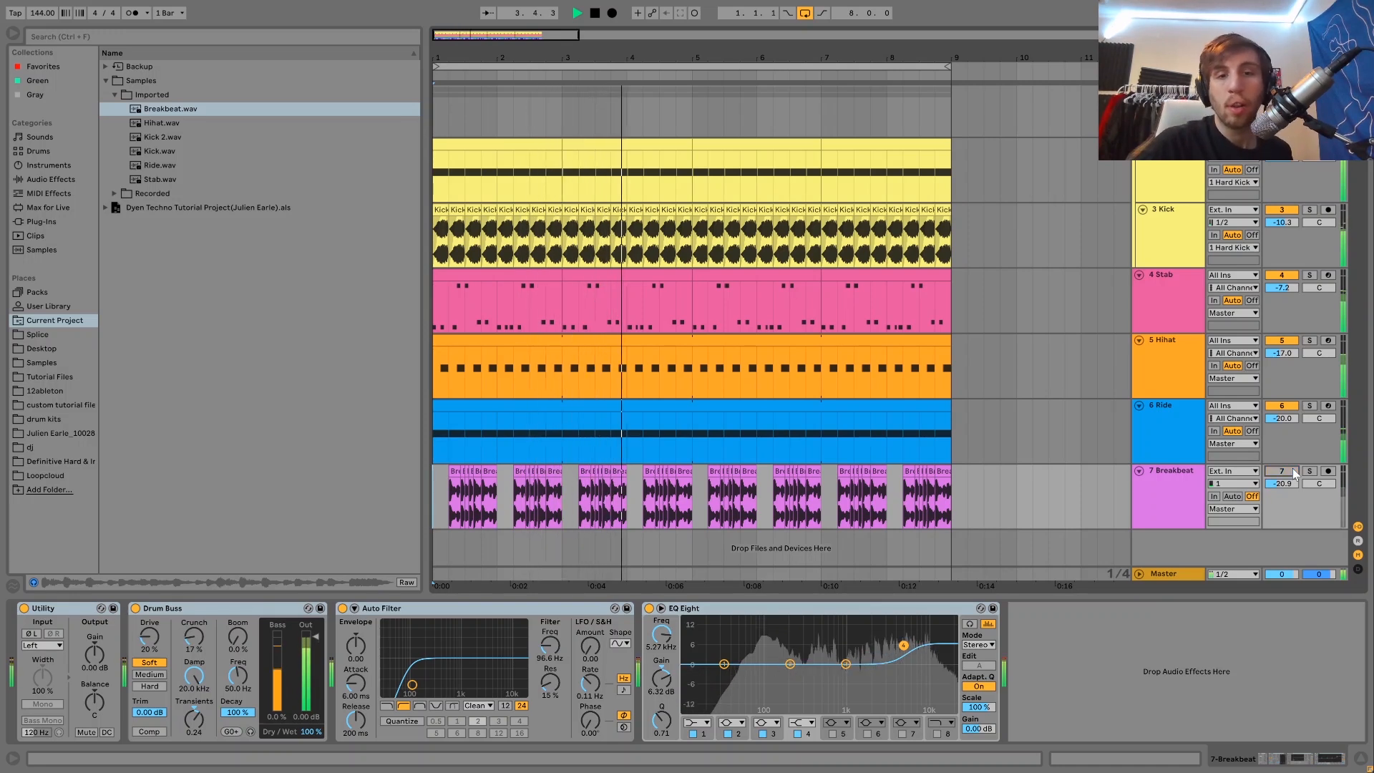
pyautogui.press('space')
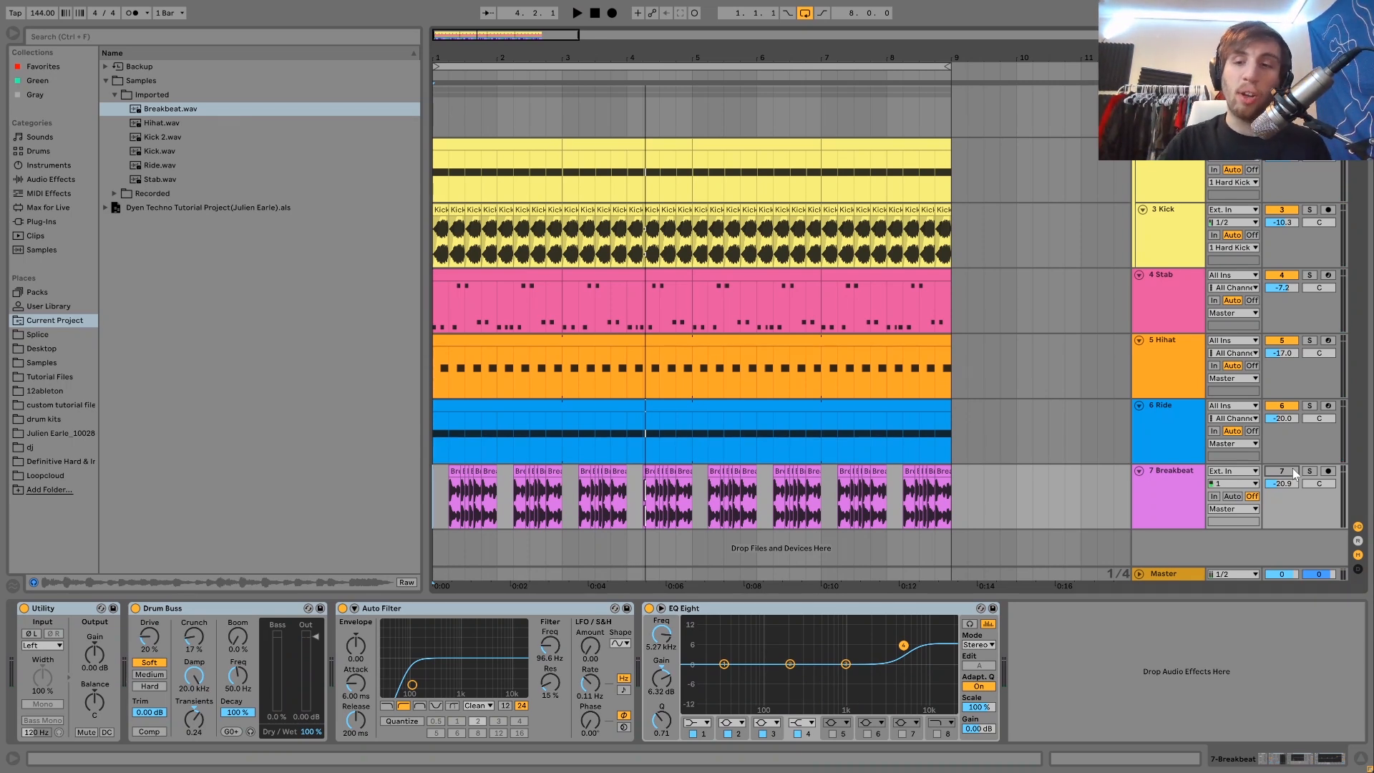
pyautogui.click(1282, 471)
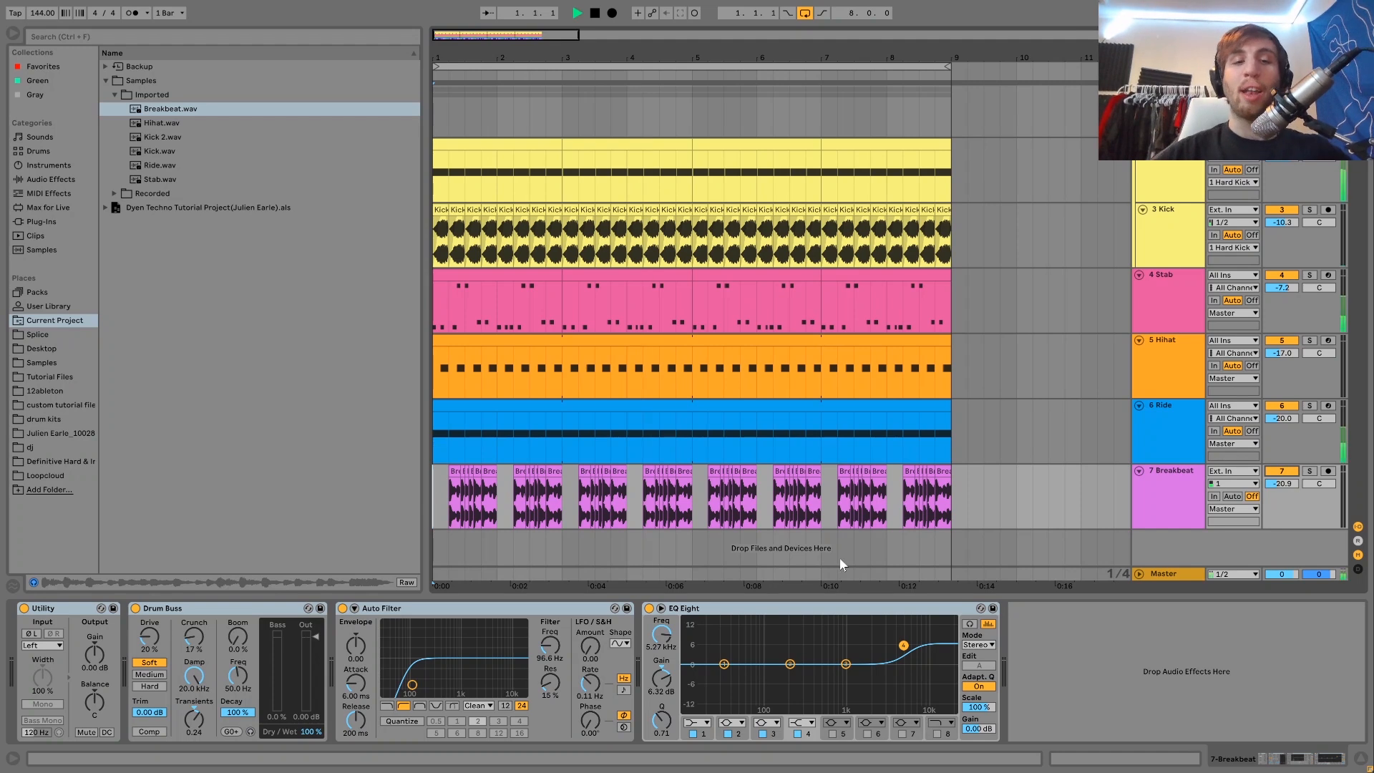
# - Try extending the first Breakbeat clip back to 1.1.1, play it with the kick, and undo the extension
pyautogui.click(1310, 471)
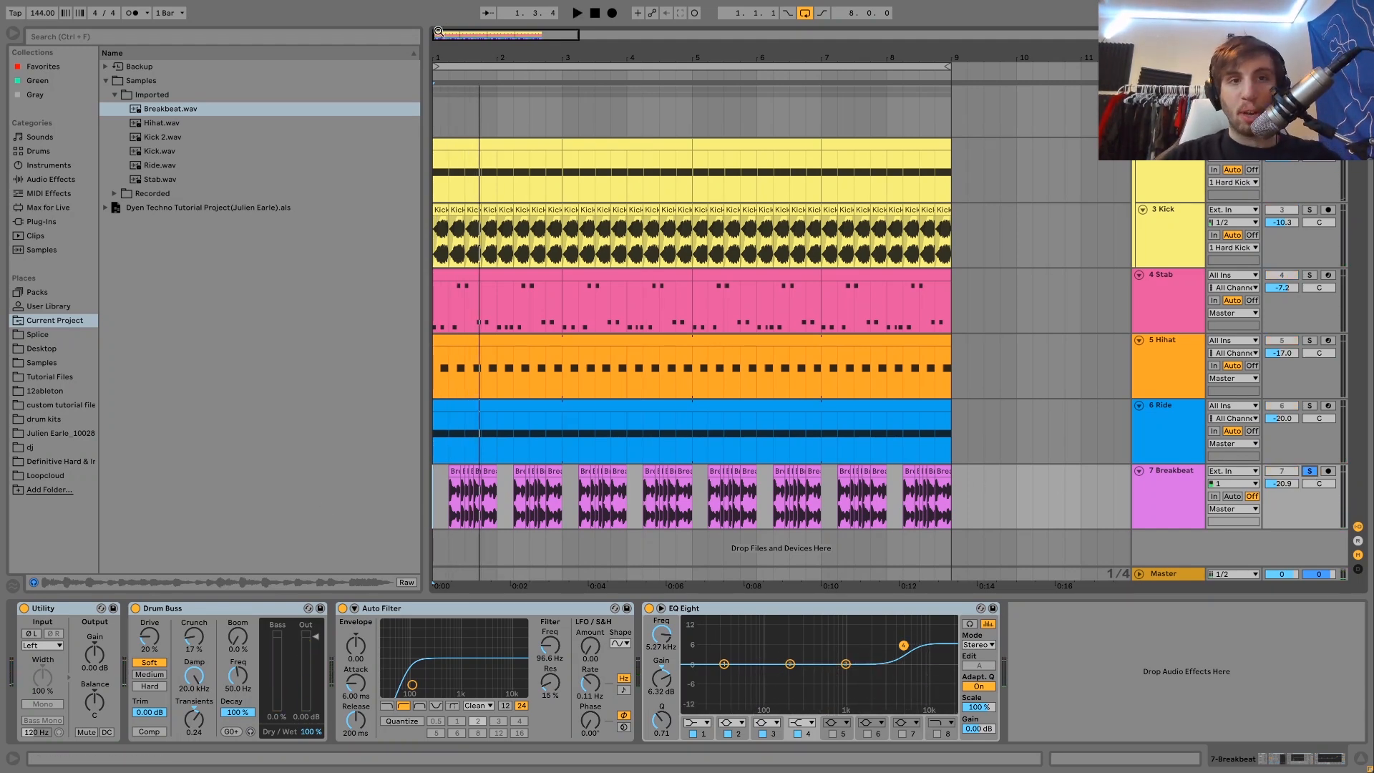
pyautogui.scroll(3, 439, 182)
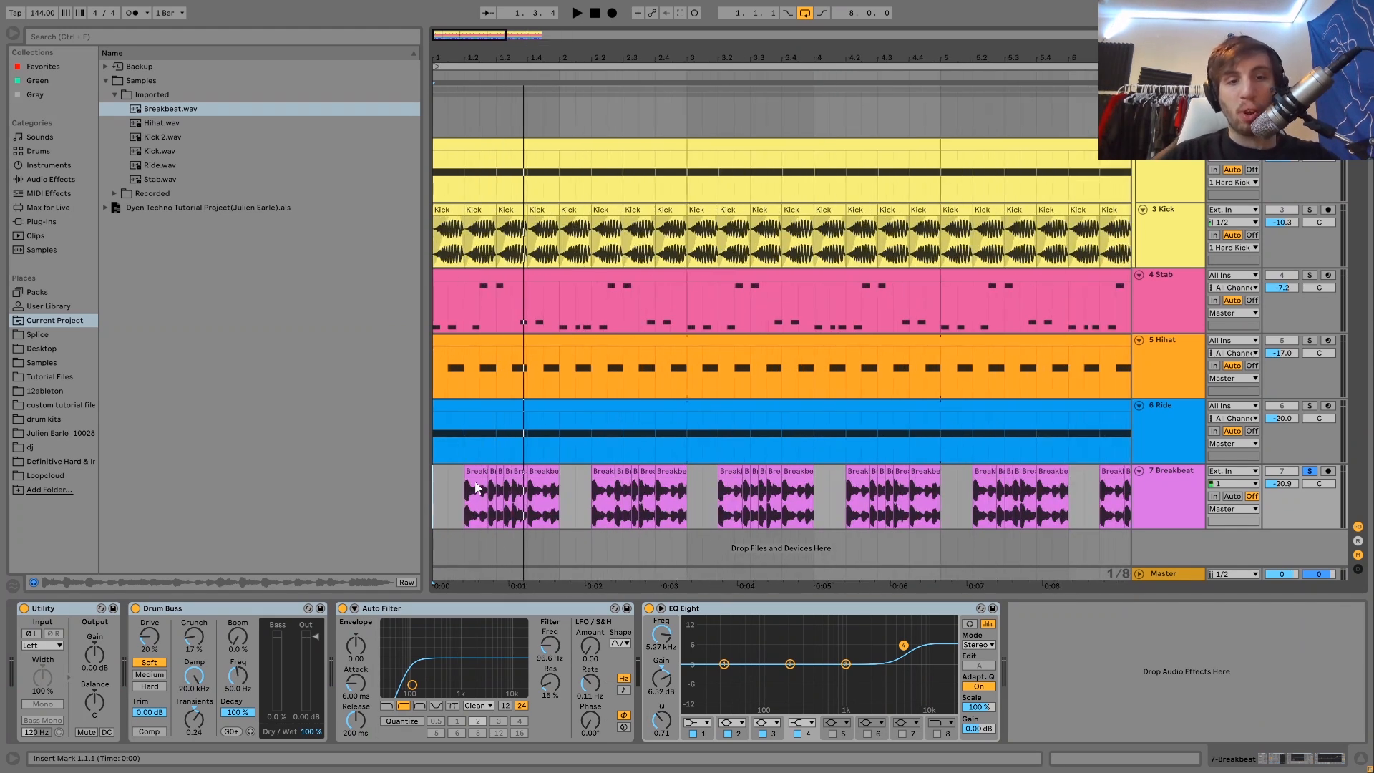
pyautogui.moveTo(467, 470); pyautogui.dragTo(415, 477)
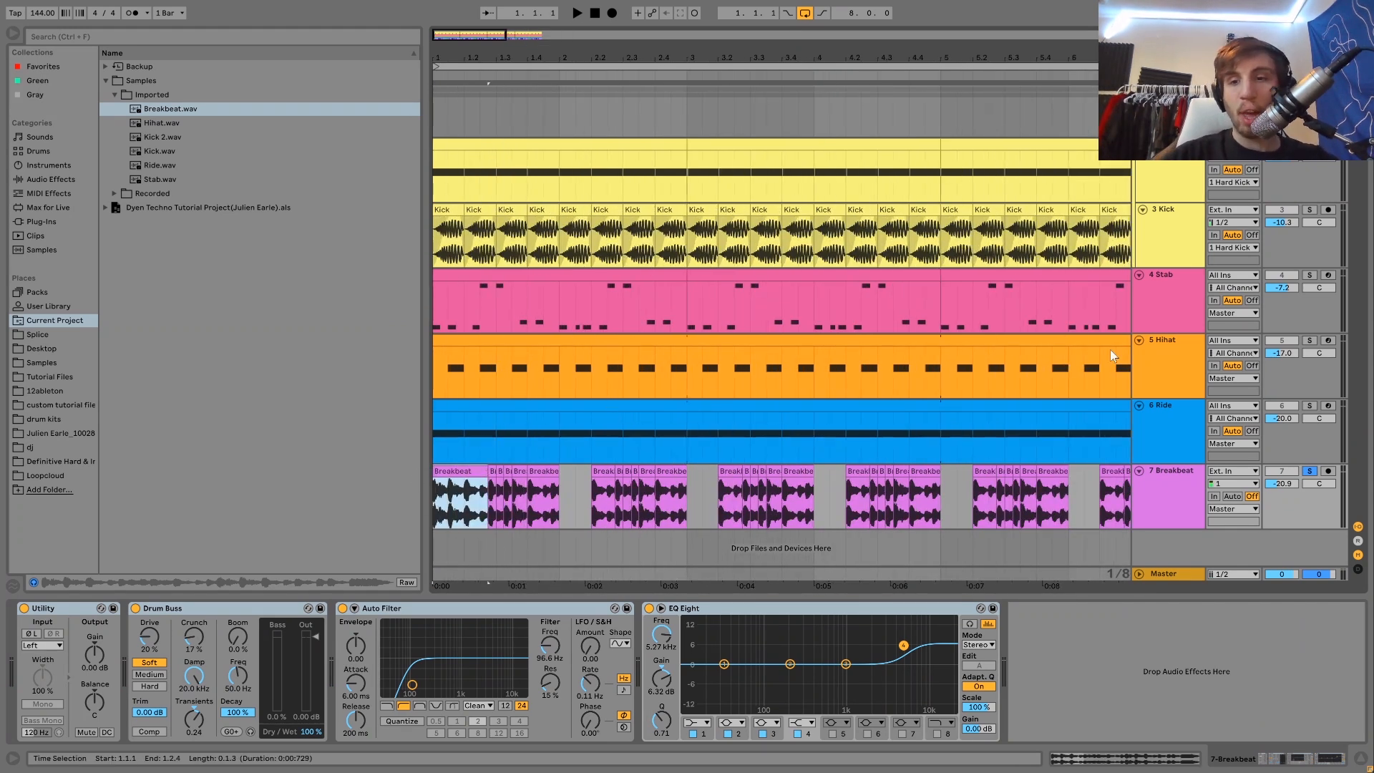
pyautogui.press('space')
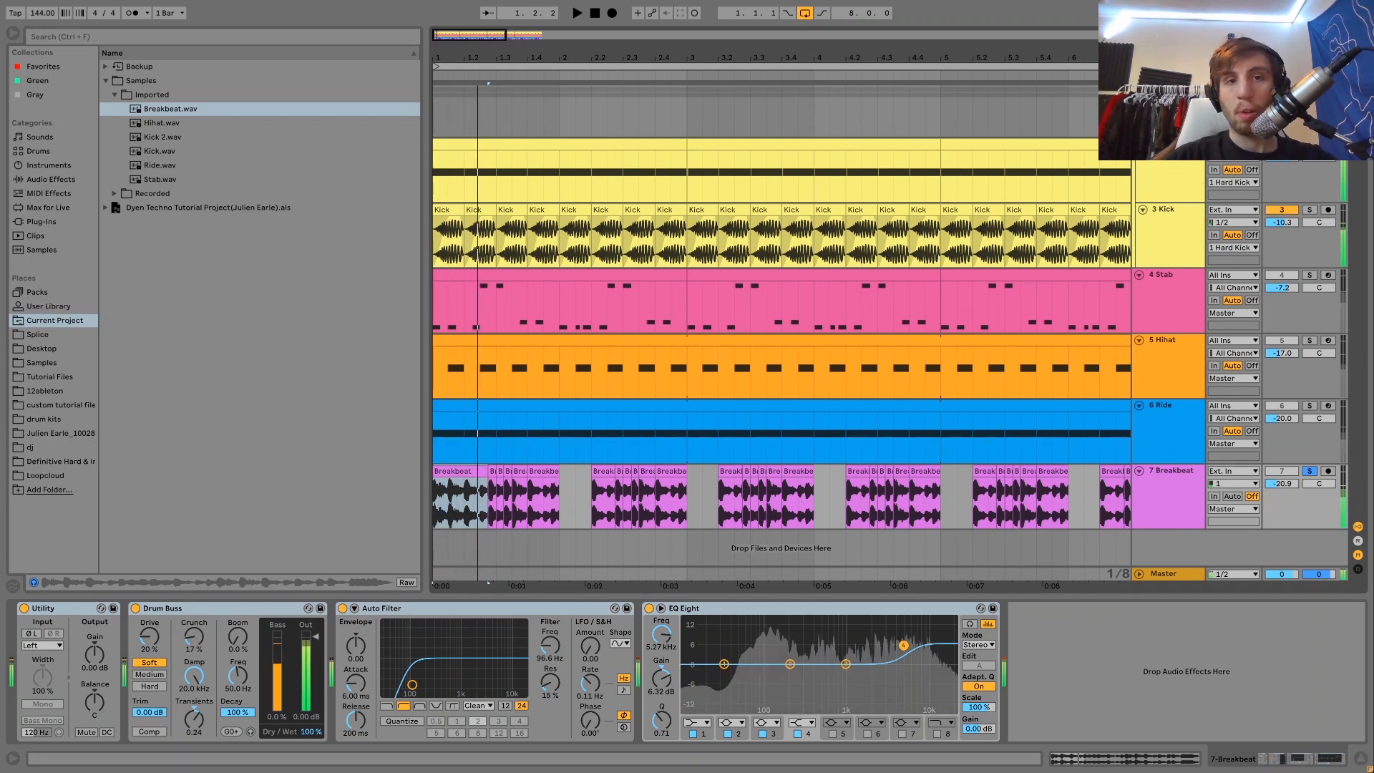
pyautogui.press('space')
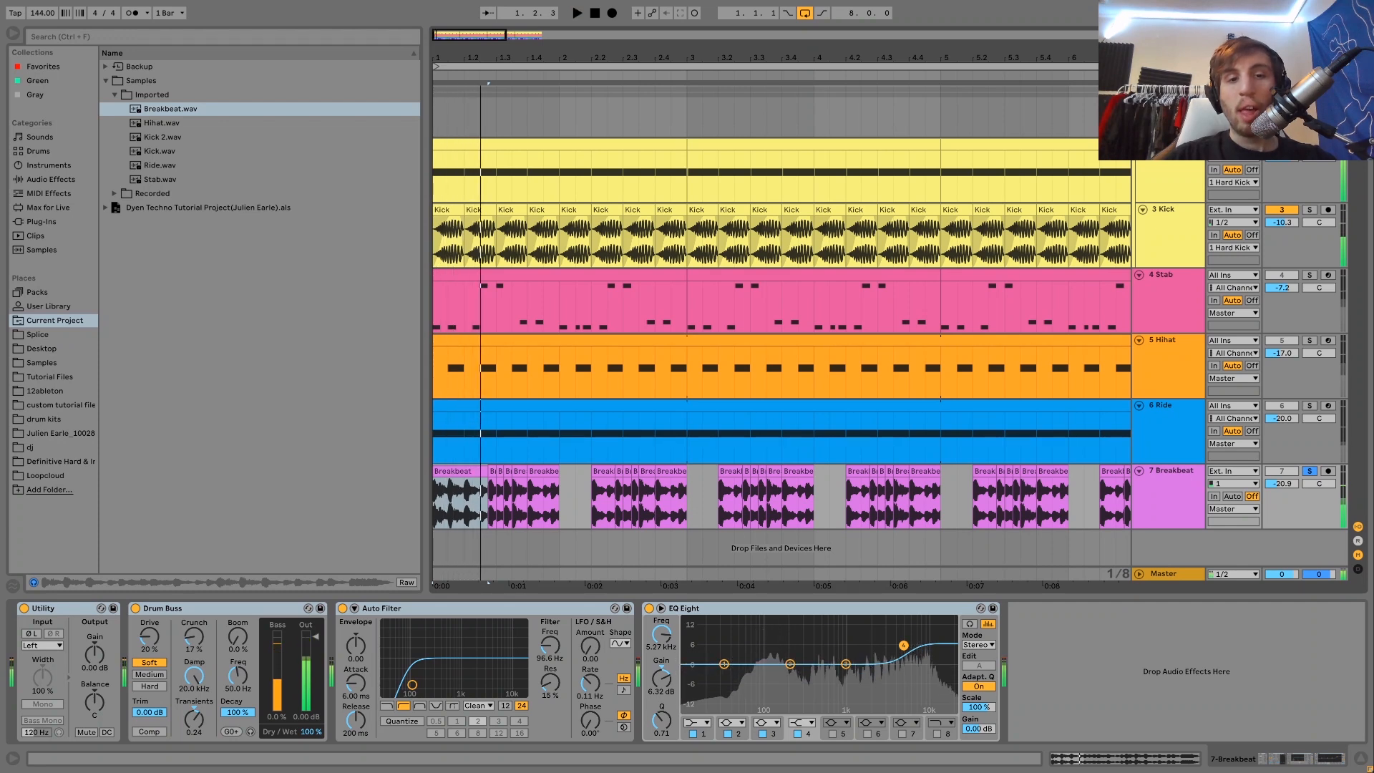
pyautogui.hotkey('ctrl', 'z')
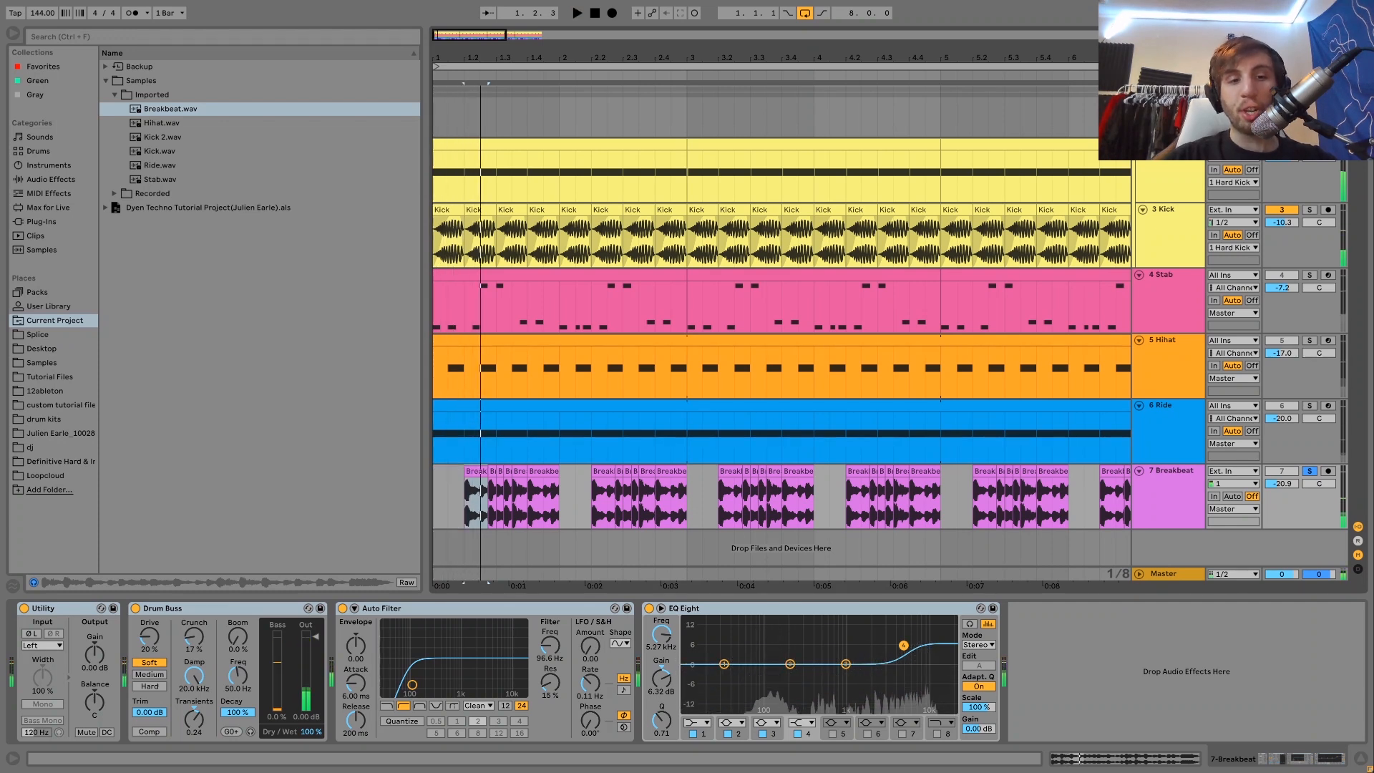
# - Play the Breakbeat clips together with the kick from 1.1.1
pyautogui.click(435, 501)
pyautogui.press('space')
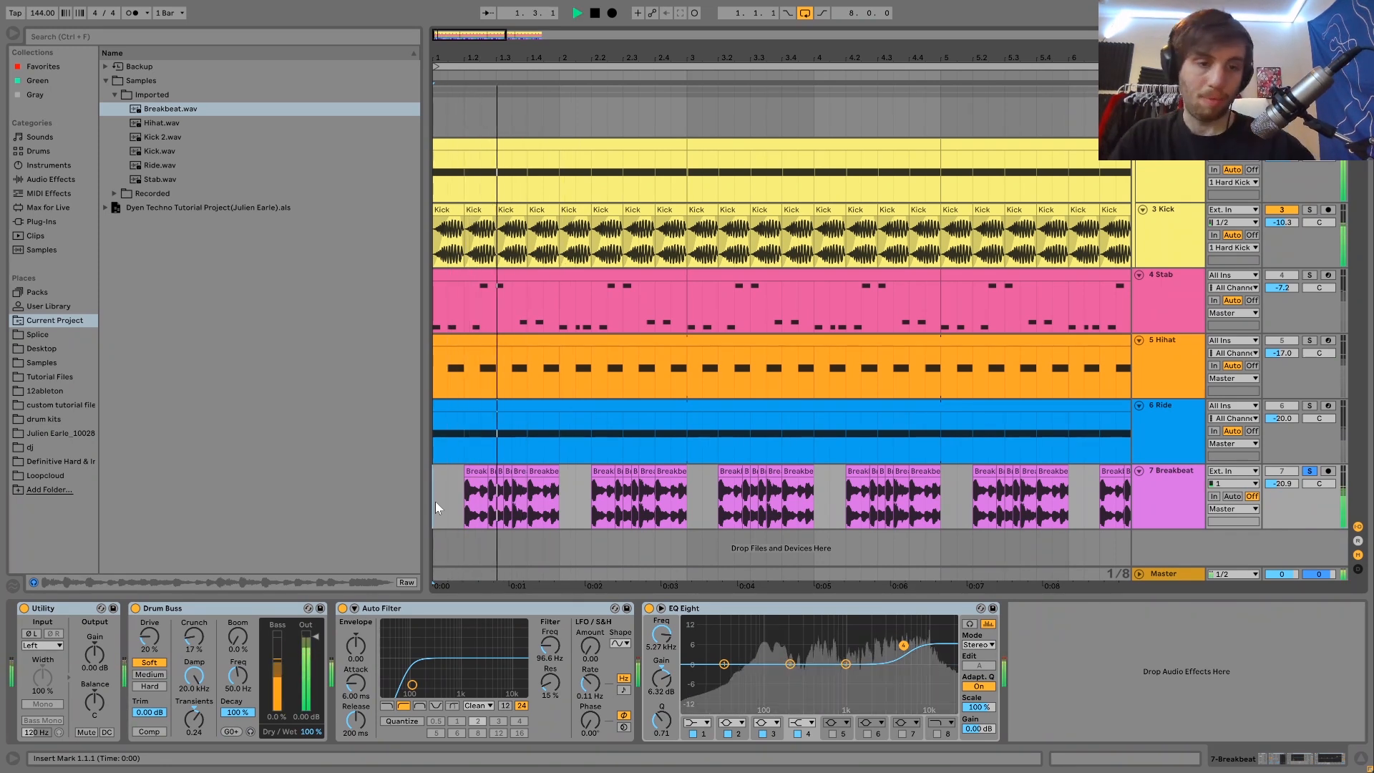
pyautogui.press('space')
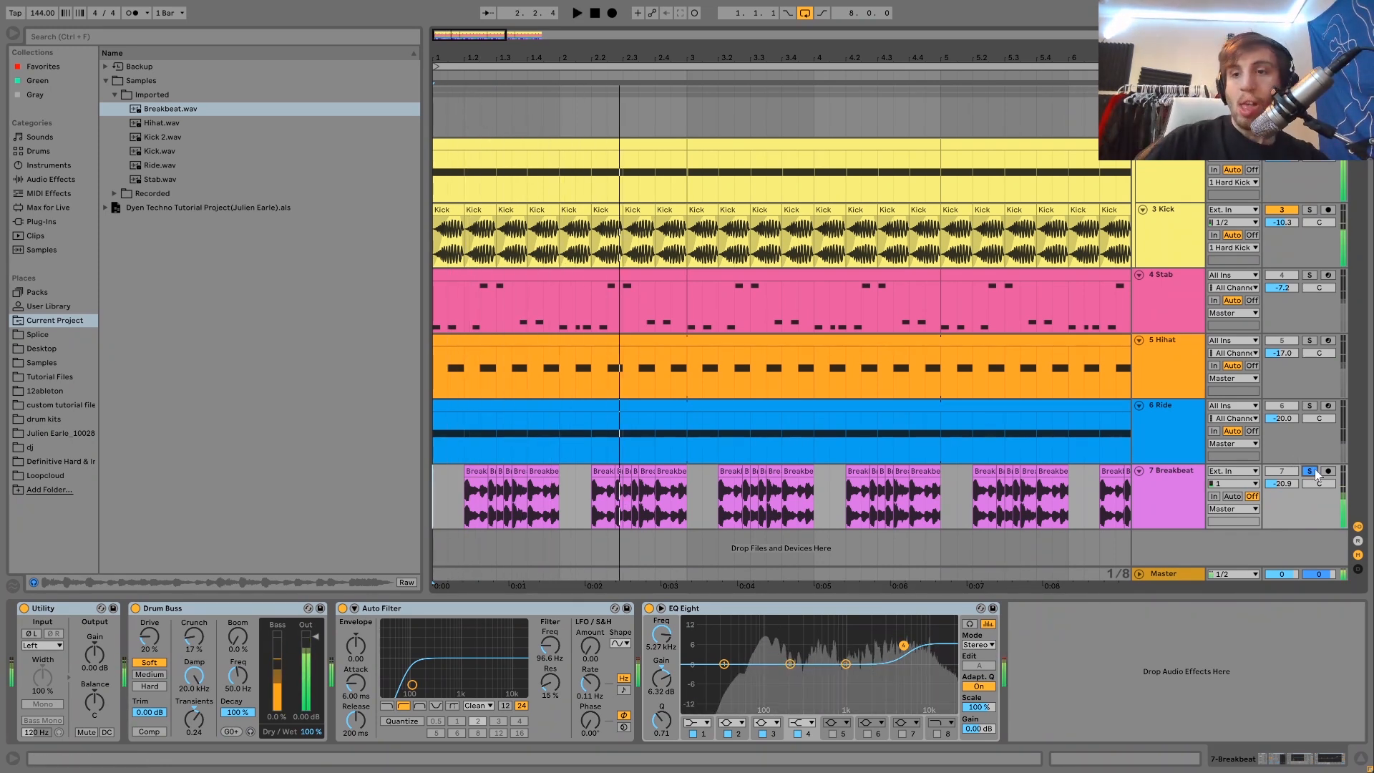
pyautogui.press('space')
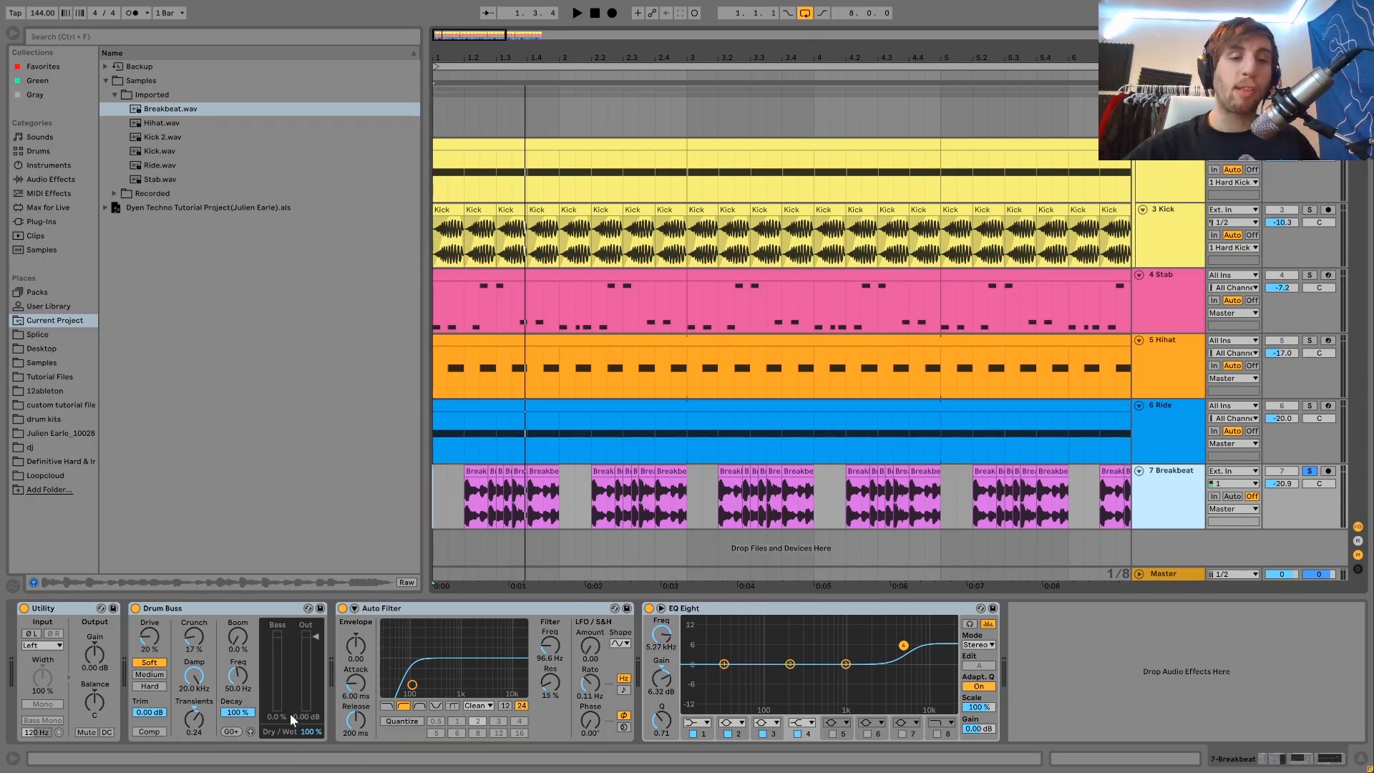
# - Compare the soloed Breakbeat with its Utility device bypassed and active, and select the Drum Buss
pyautogui.click(23, 608)
pyautogui.press('space')
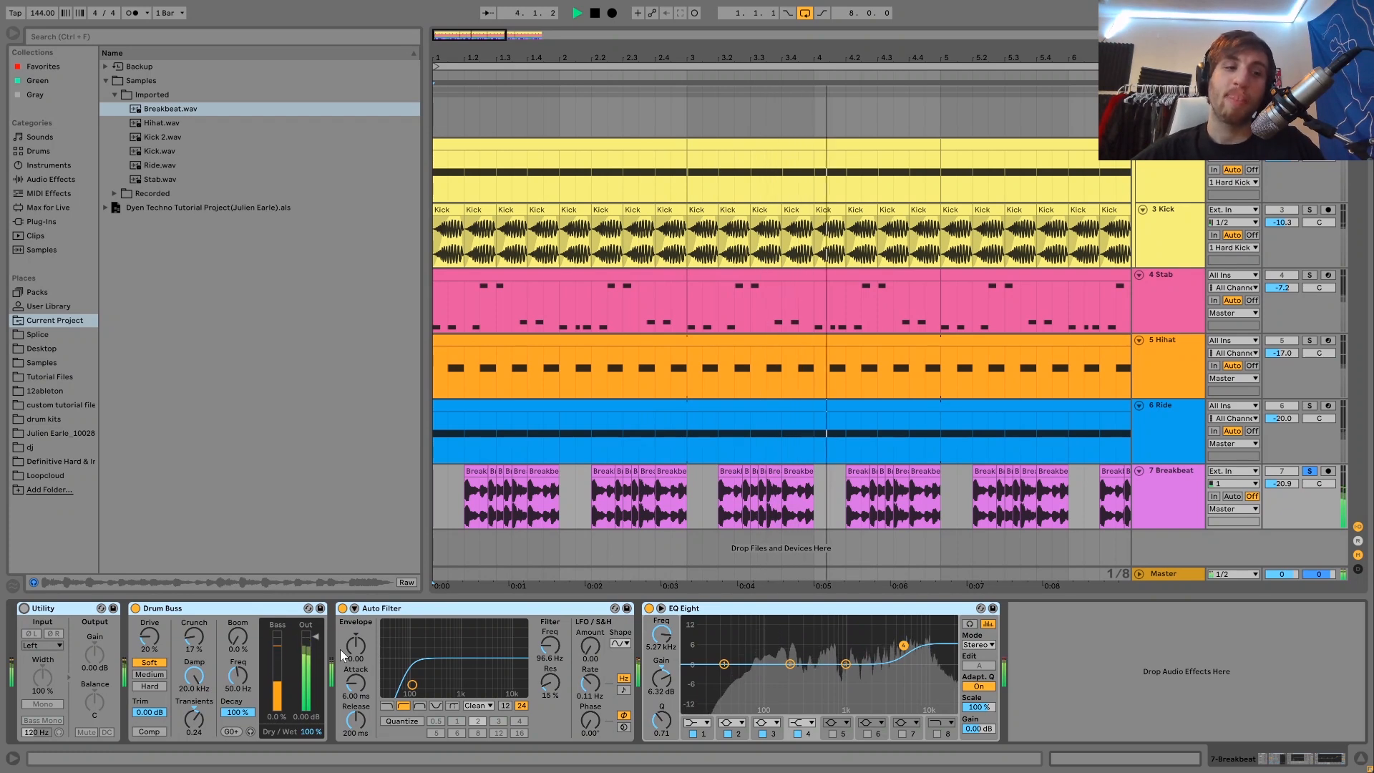
pyautogui.press('space')
pyautogui.press('space')
pyautogui.press('space')
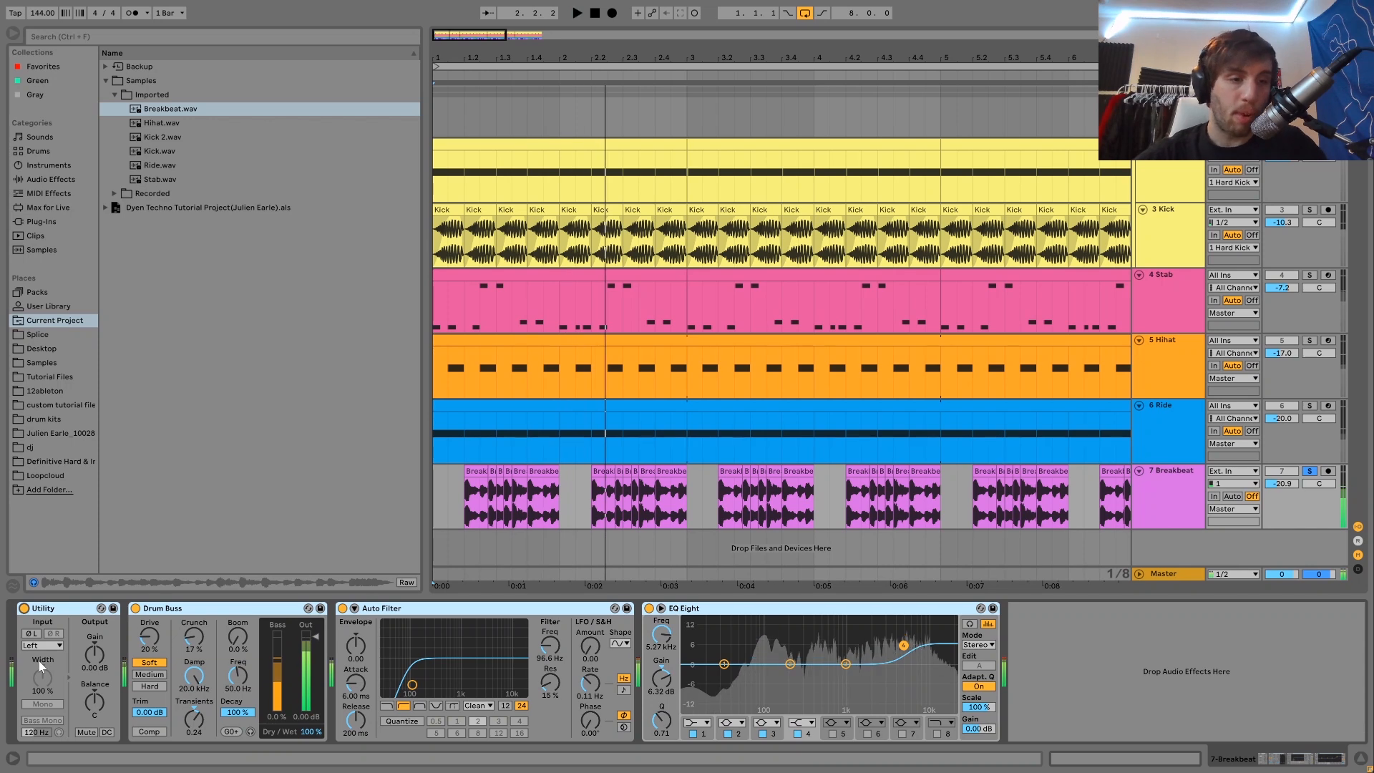
pyautogui.click(194, 610)
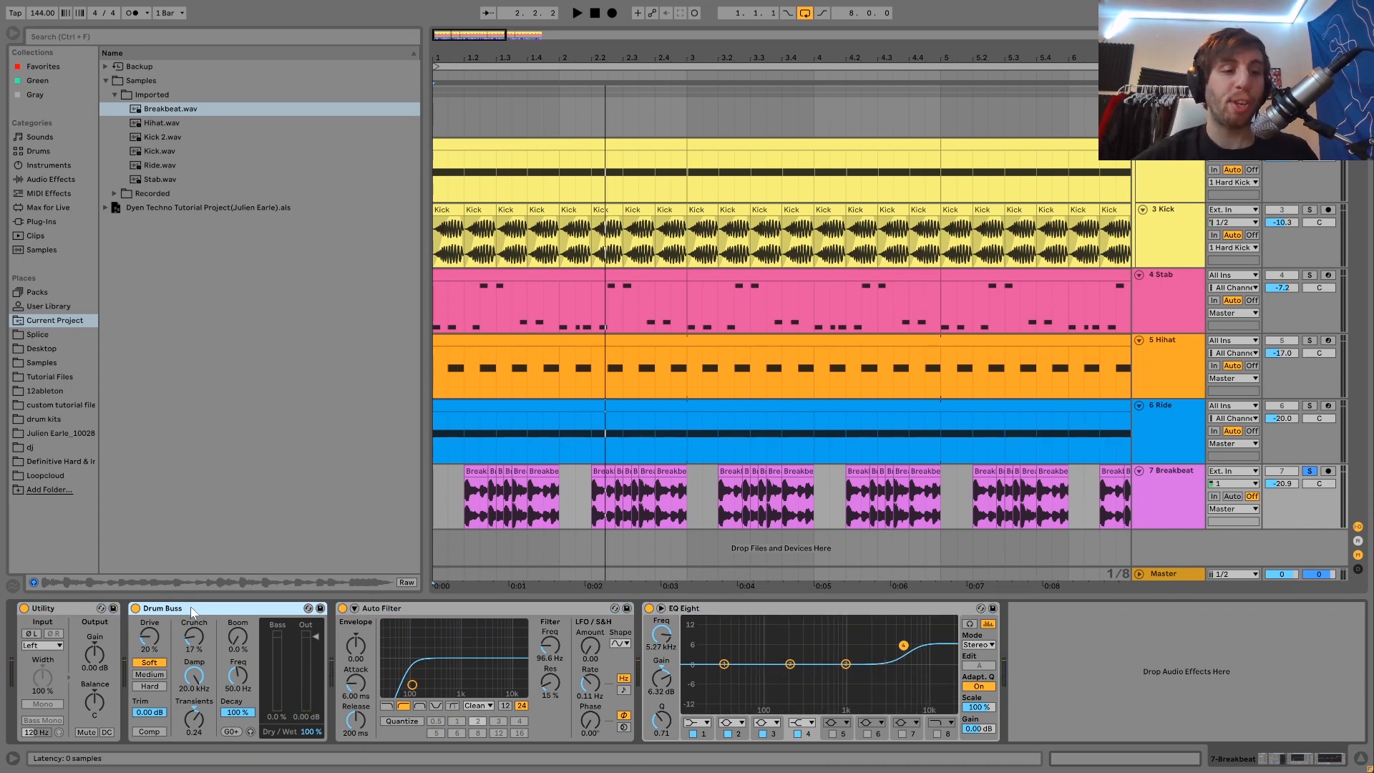
# - Play the soloed Breakbeat and bypass its Drum Buss to hear the difference
pyautogui.press('space')
pyautogui.click(135, 608)
pyautogui.press('space')
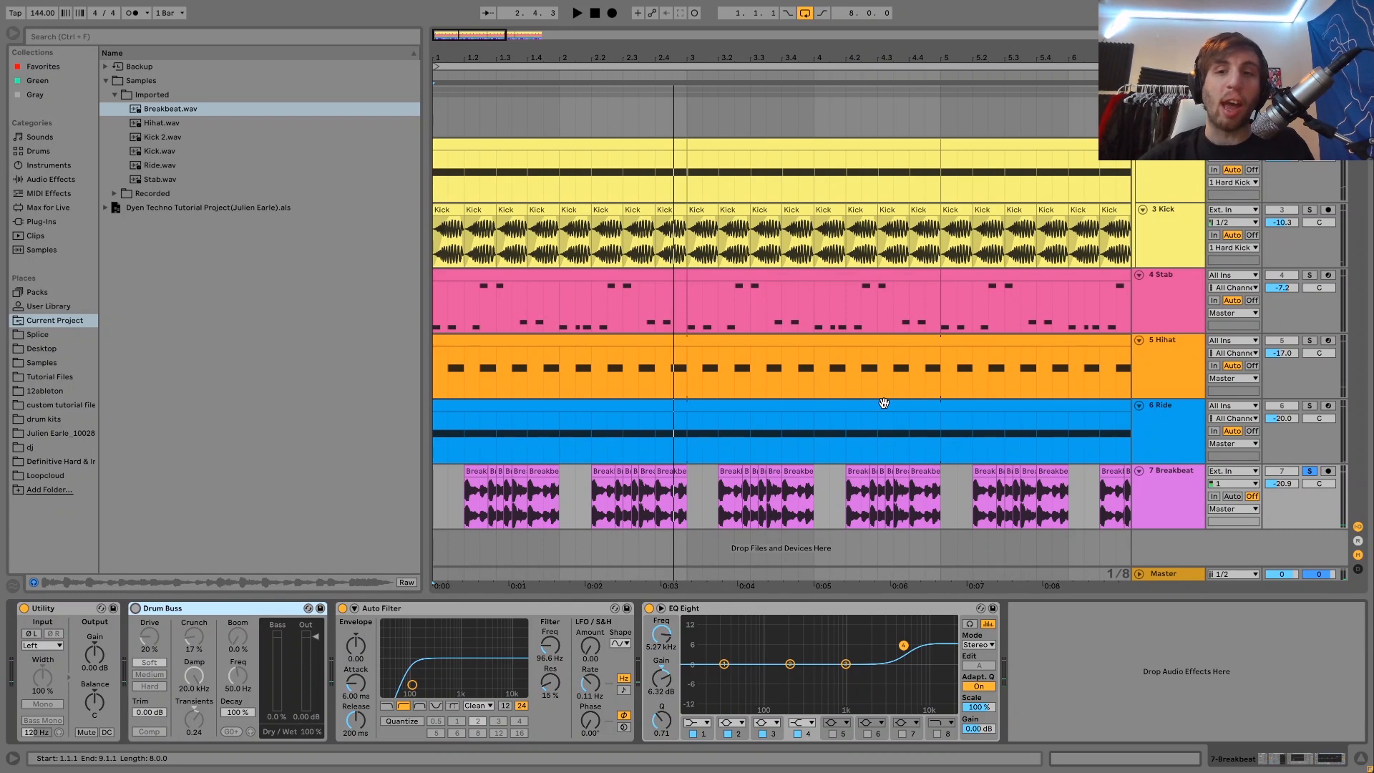
# - Review the device chains on the Ride, Hihat and Stab tracks
pyautogui.click(1195, 415)
pyautogui.click(1169, 362)
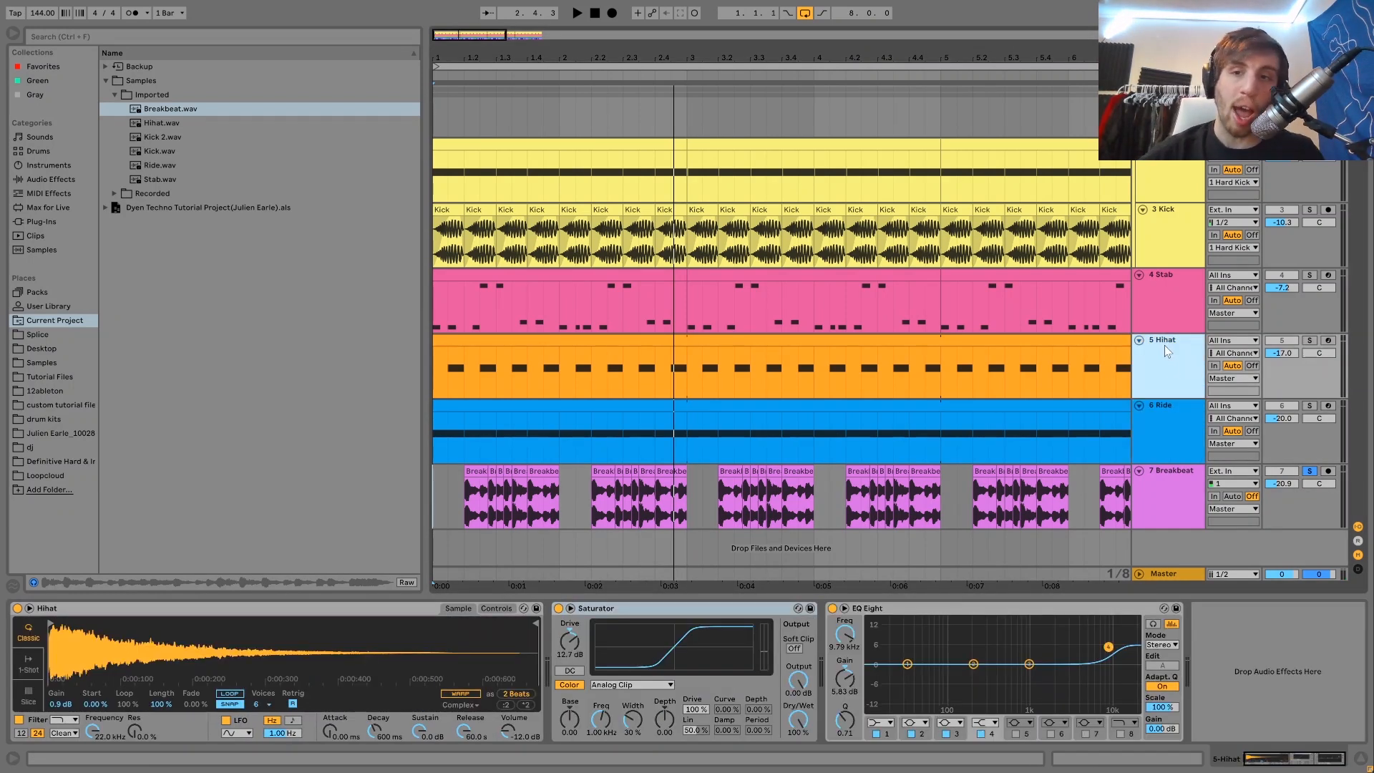
pyautogui.click(1160, 329)
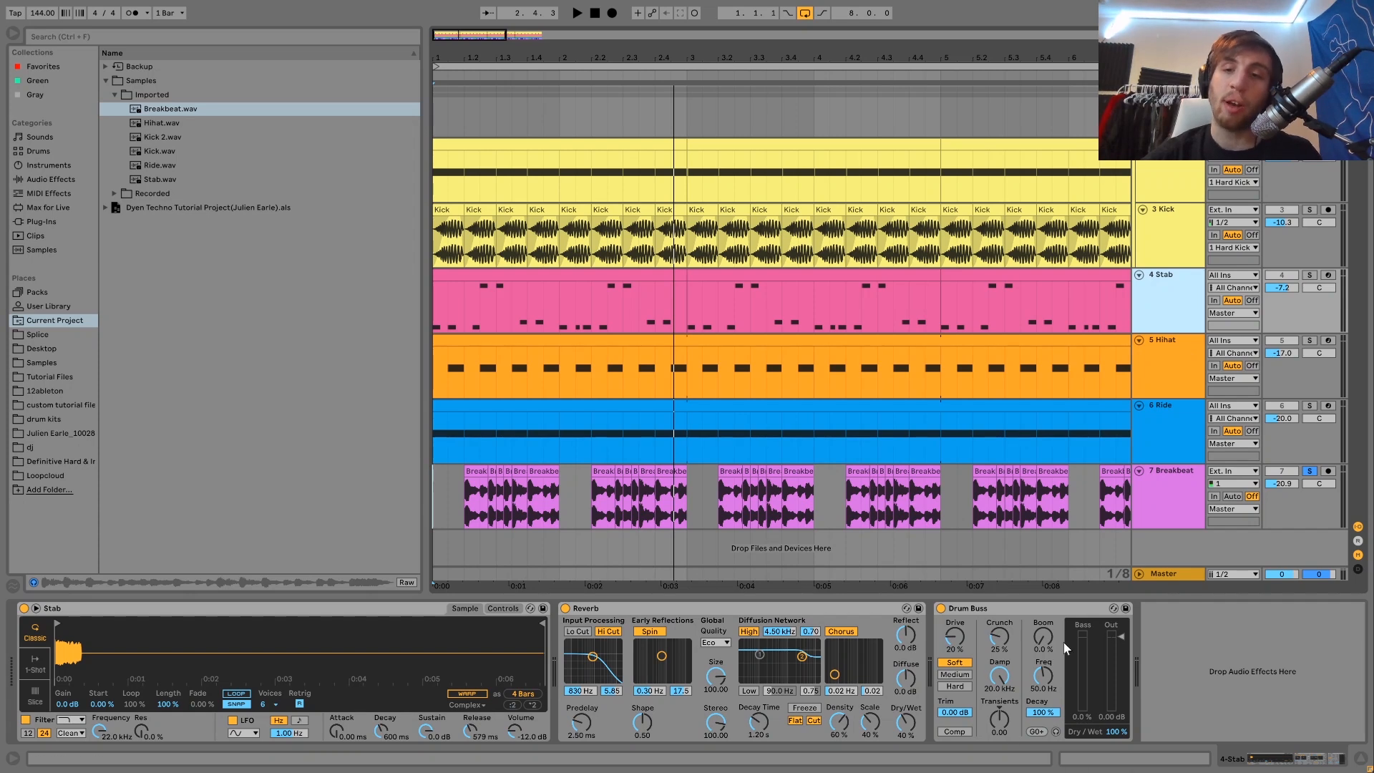
pyautogui.click(1148, 387)
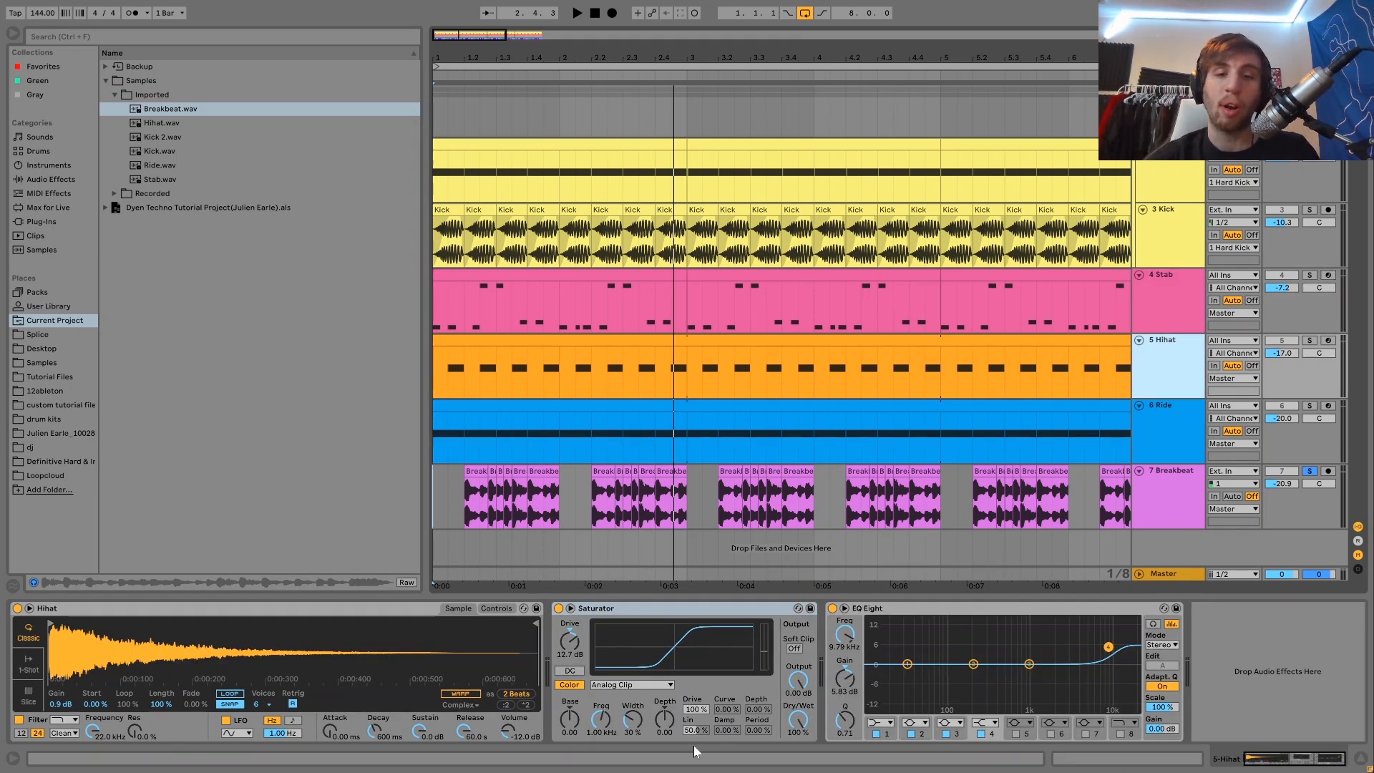
# - Replay the soloed Breakbeat, reactivate its Drum Buss during playback, and unsolo it to hear the full mix
pyautogui.press('space')
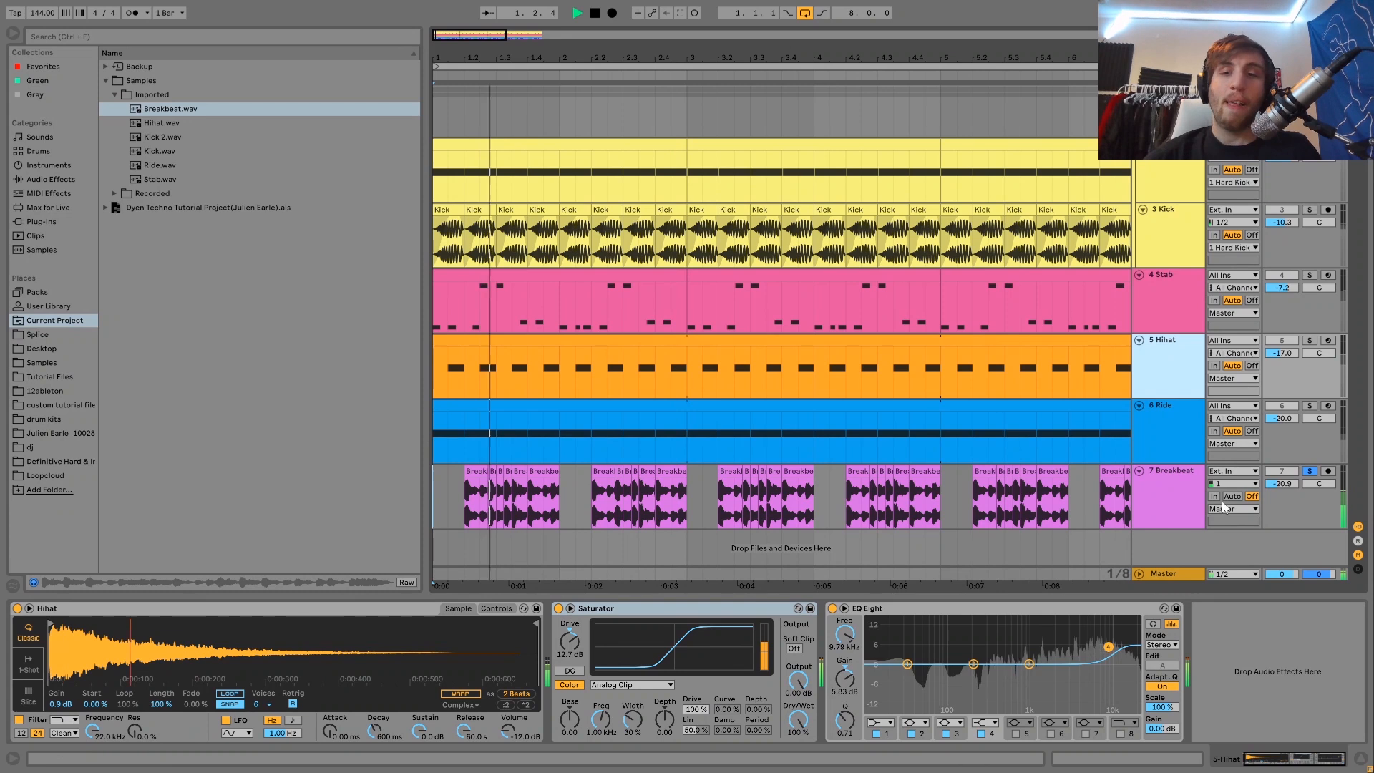
pyautogui.click(1189, 493)
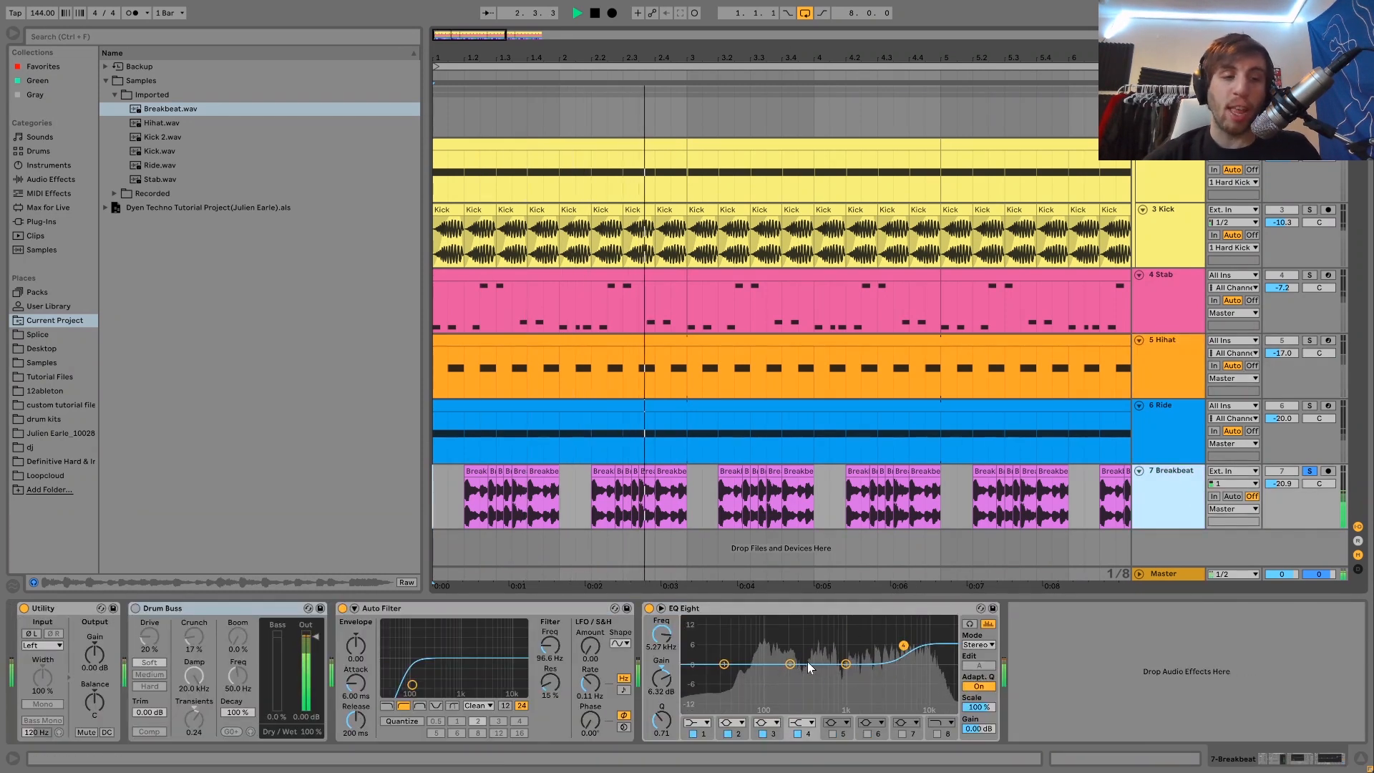
pyautogui.click(135, 608)
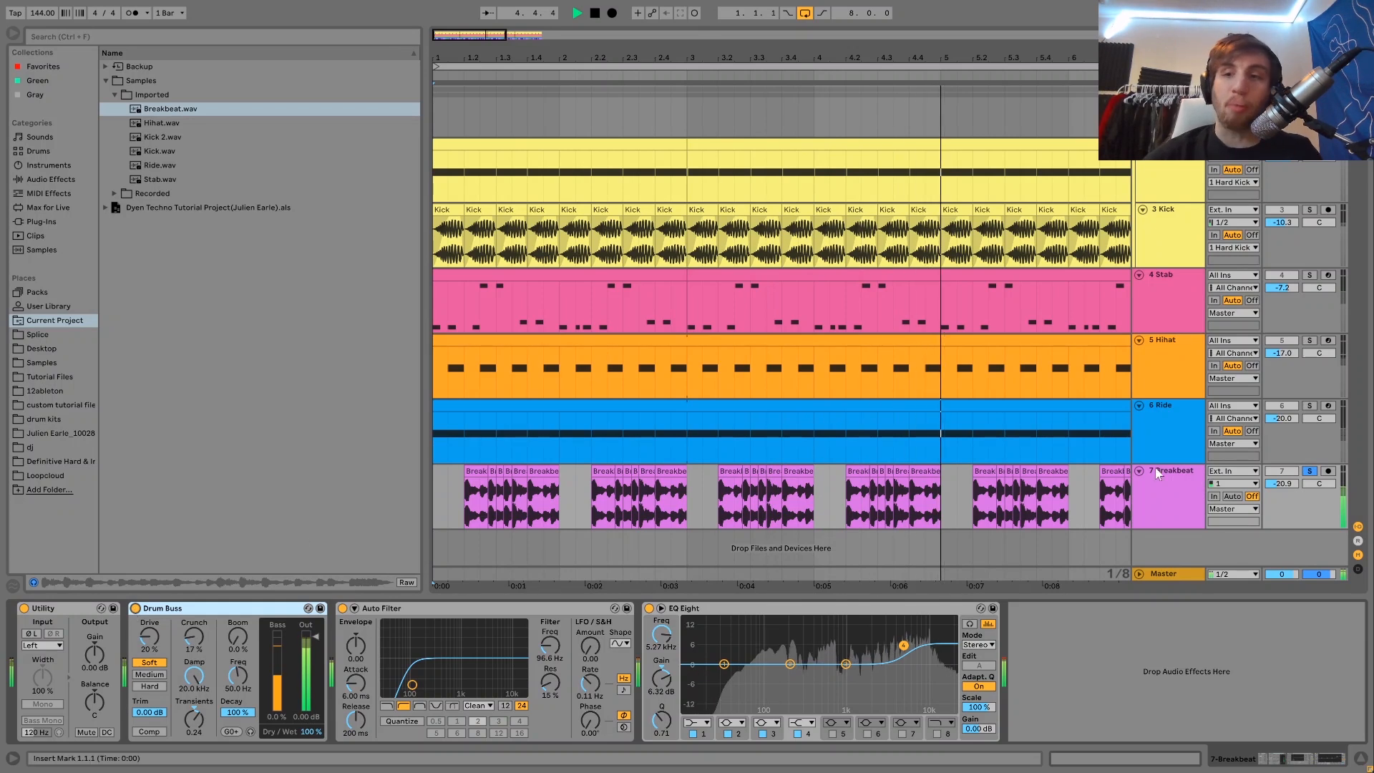
pyautogui.click(1309, 471)
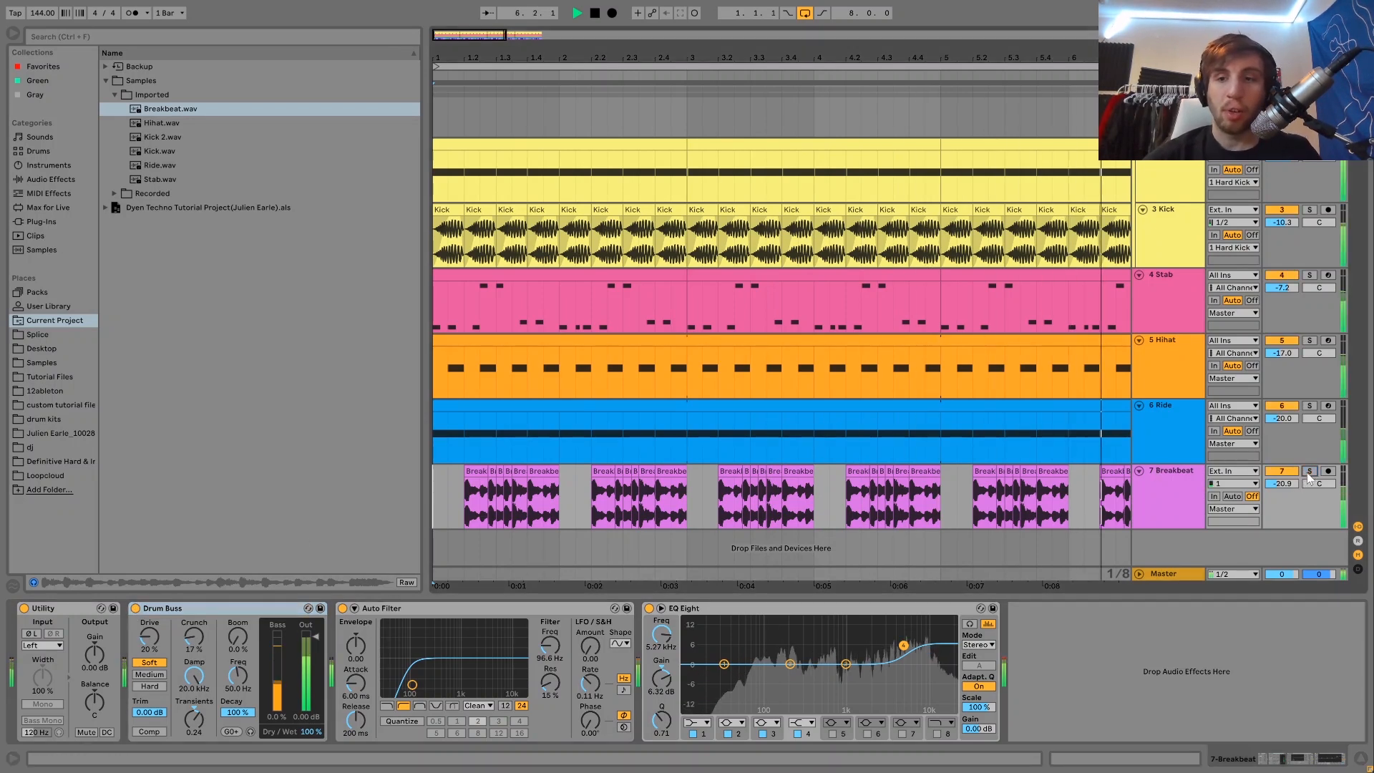
pyautogui.press('space')
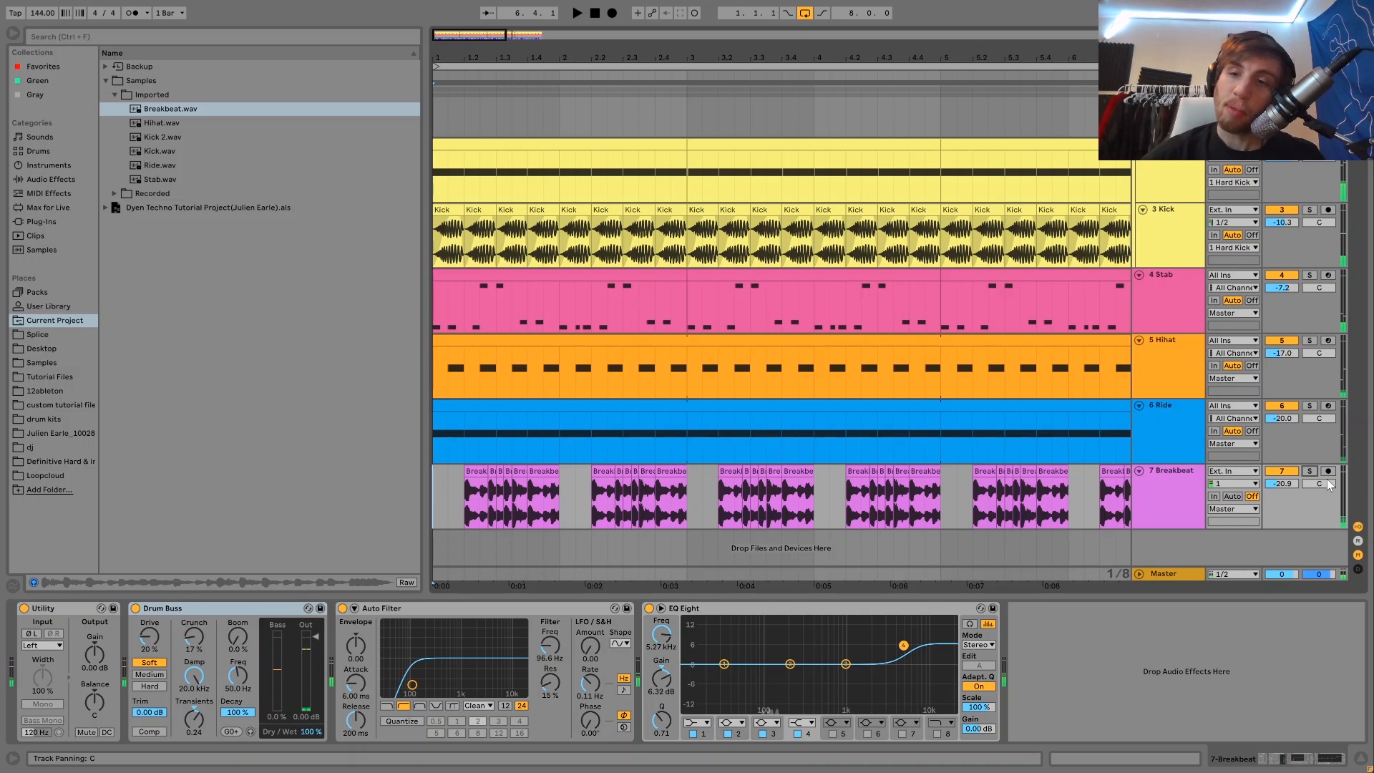
# - Solo the Breakbeat, play it through its Auto Filter and EQ Eight, and unsolo it during playback
pyautogui.click(1309, 471)
pyautogui.press('space')
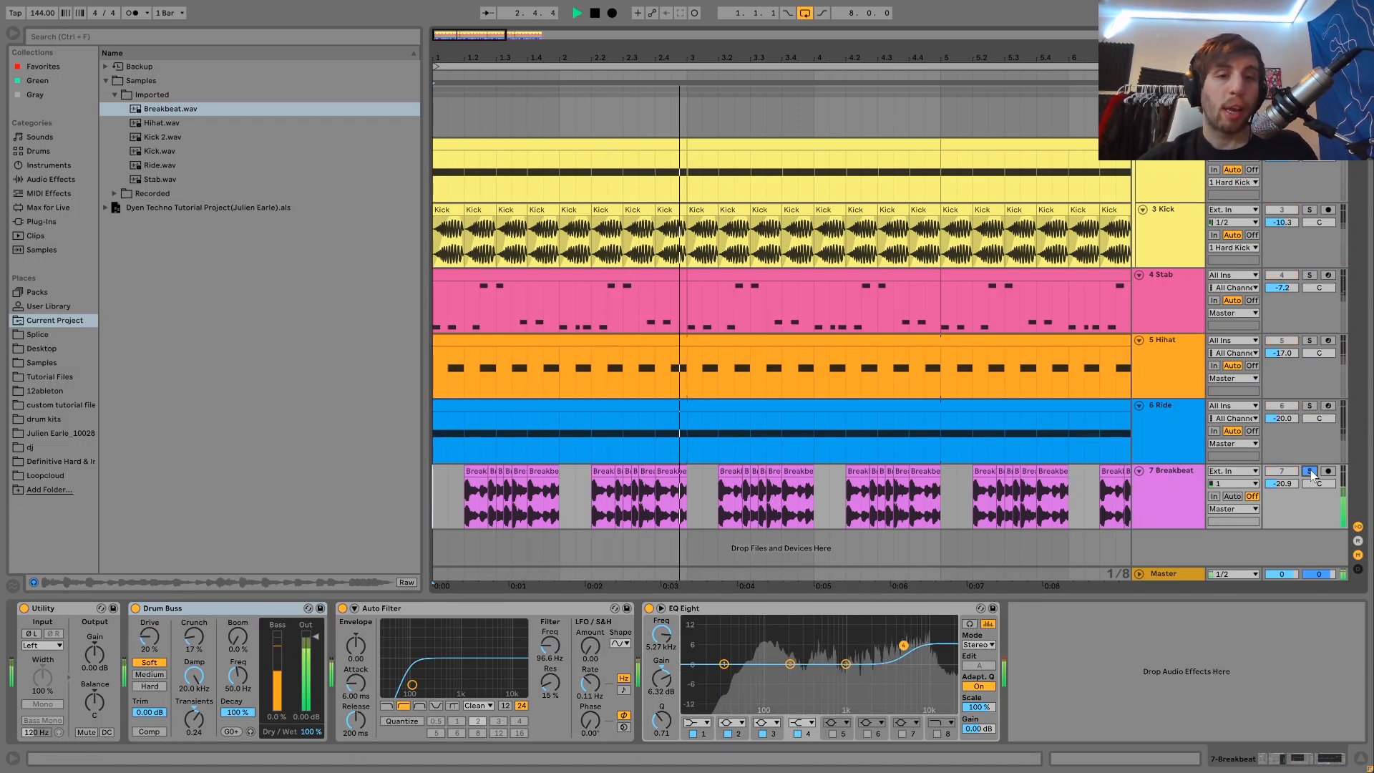
pyautogui.press('space')
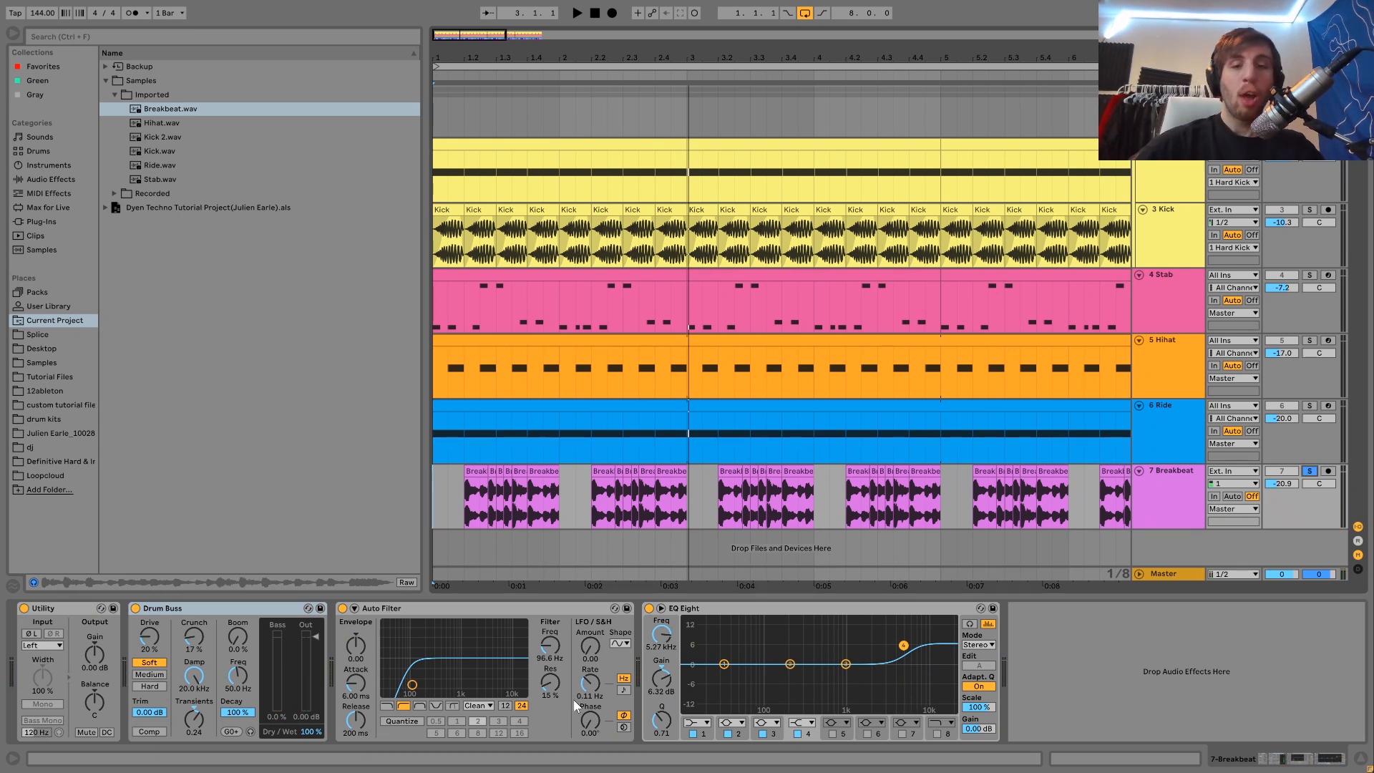
pyautogui.press('space')
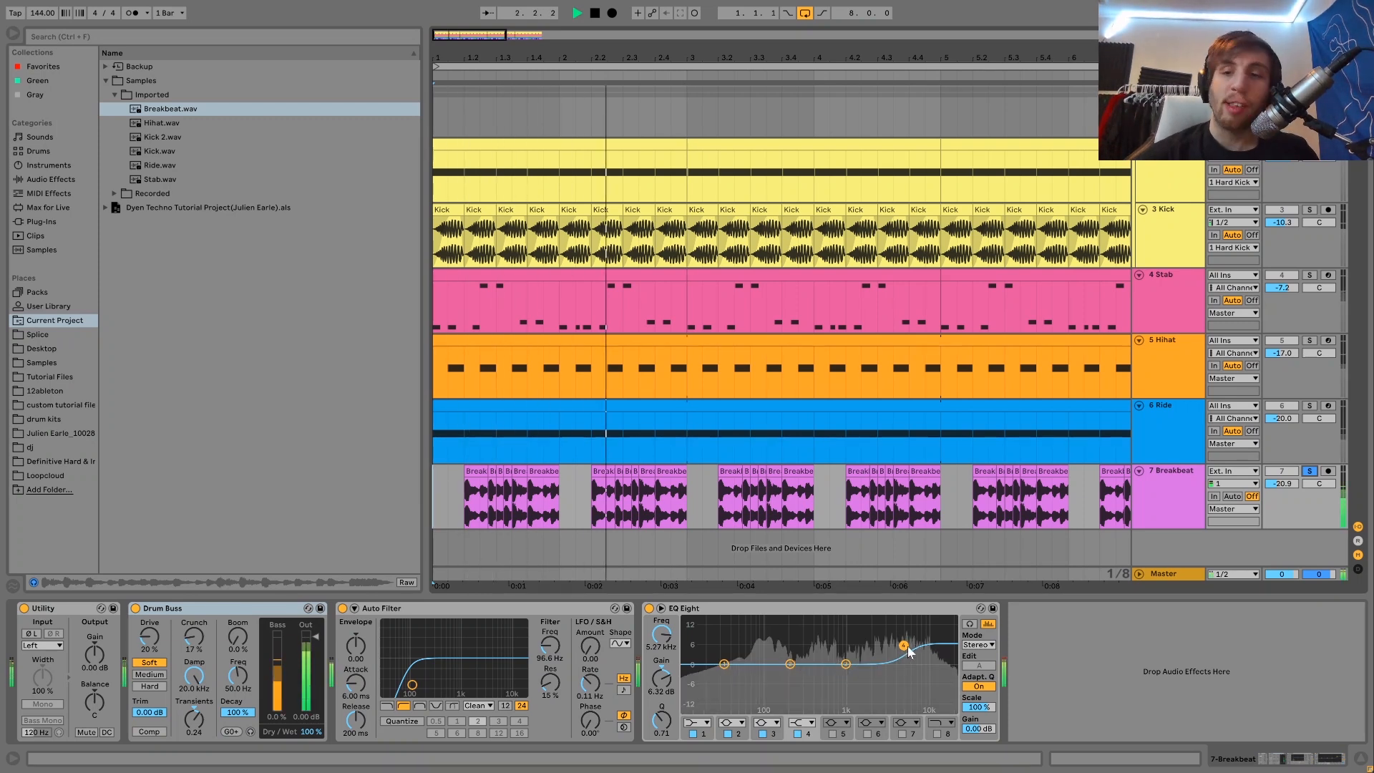
pyautogui.click(1309, 471)
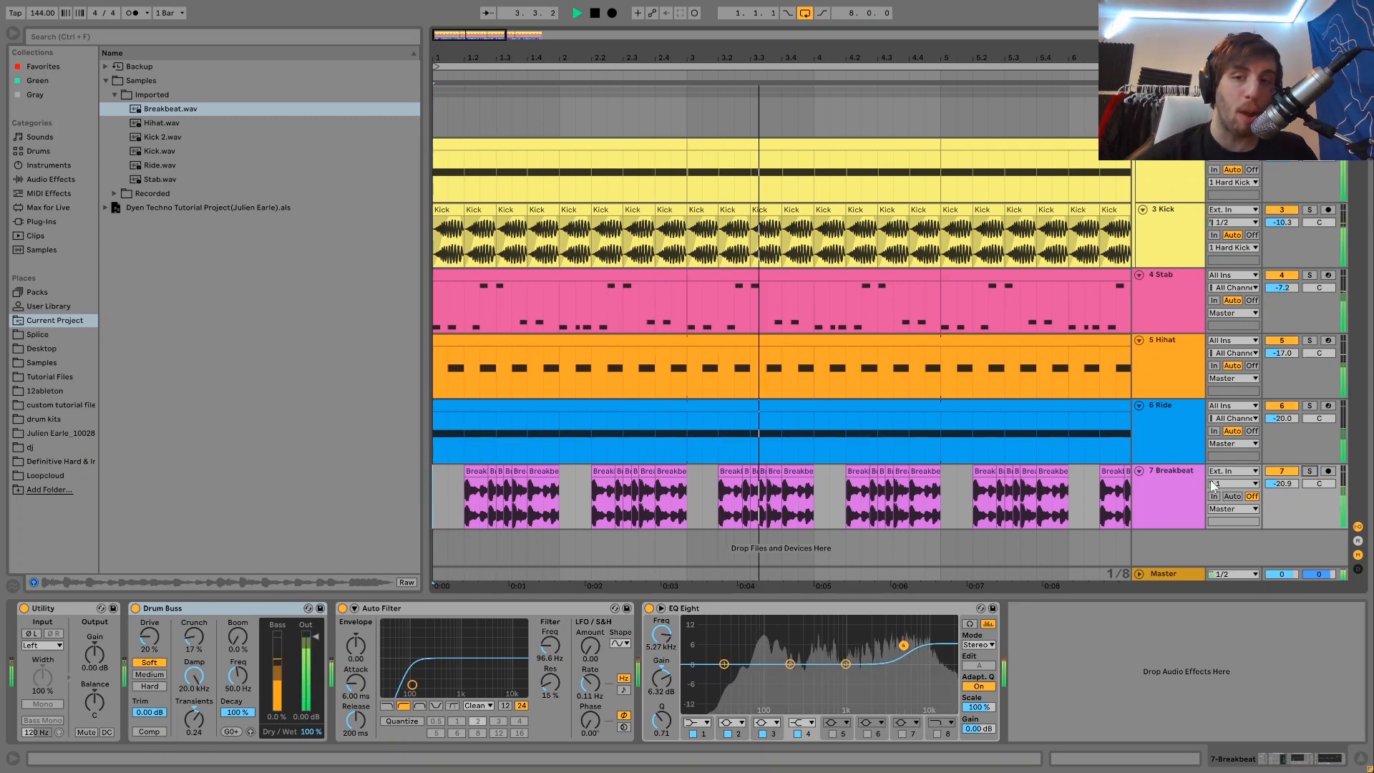
# - Collapse the Breakbeat track and stop playback of the full mix
pyautogui.click(1137, 471)
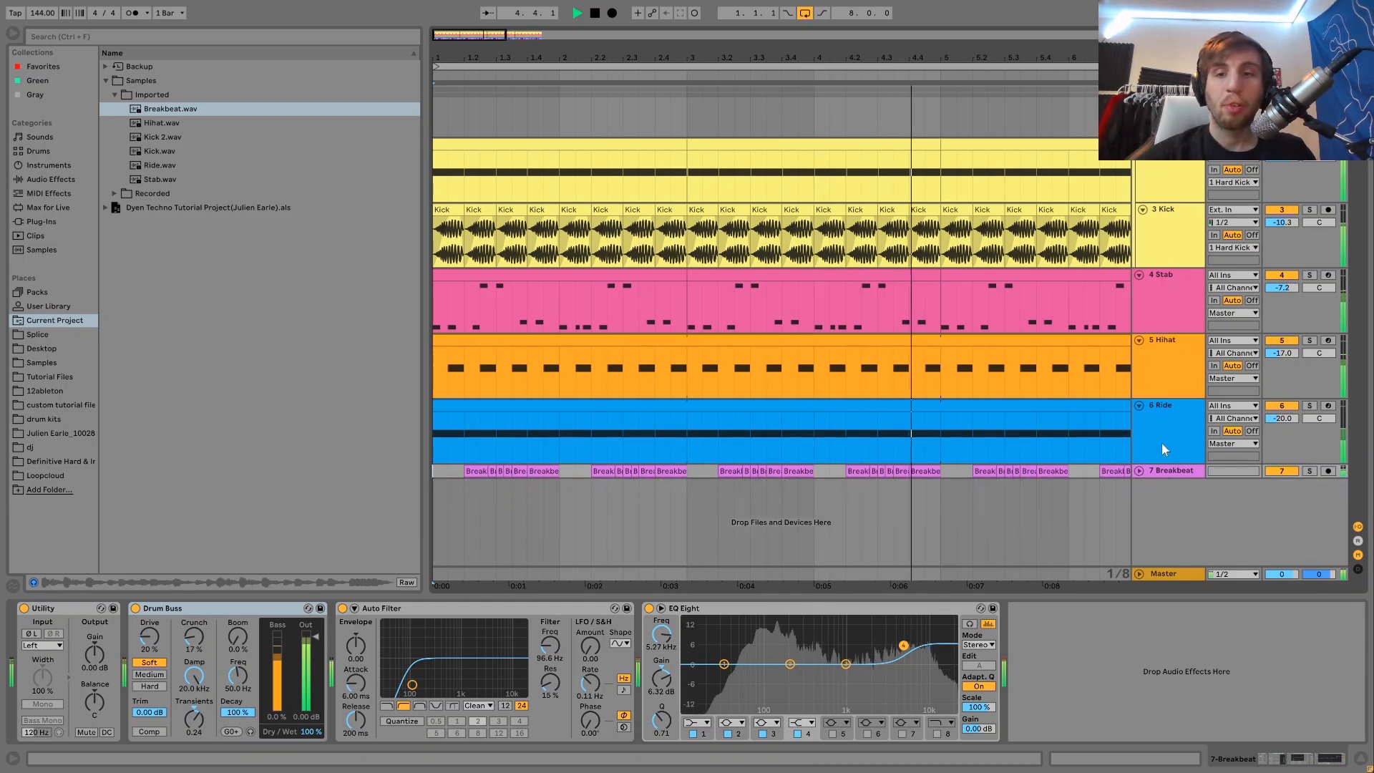
pyautogui.moveTo(911, 52); pyautogui.dragTo(757, 53)
pyautogui.press('space')
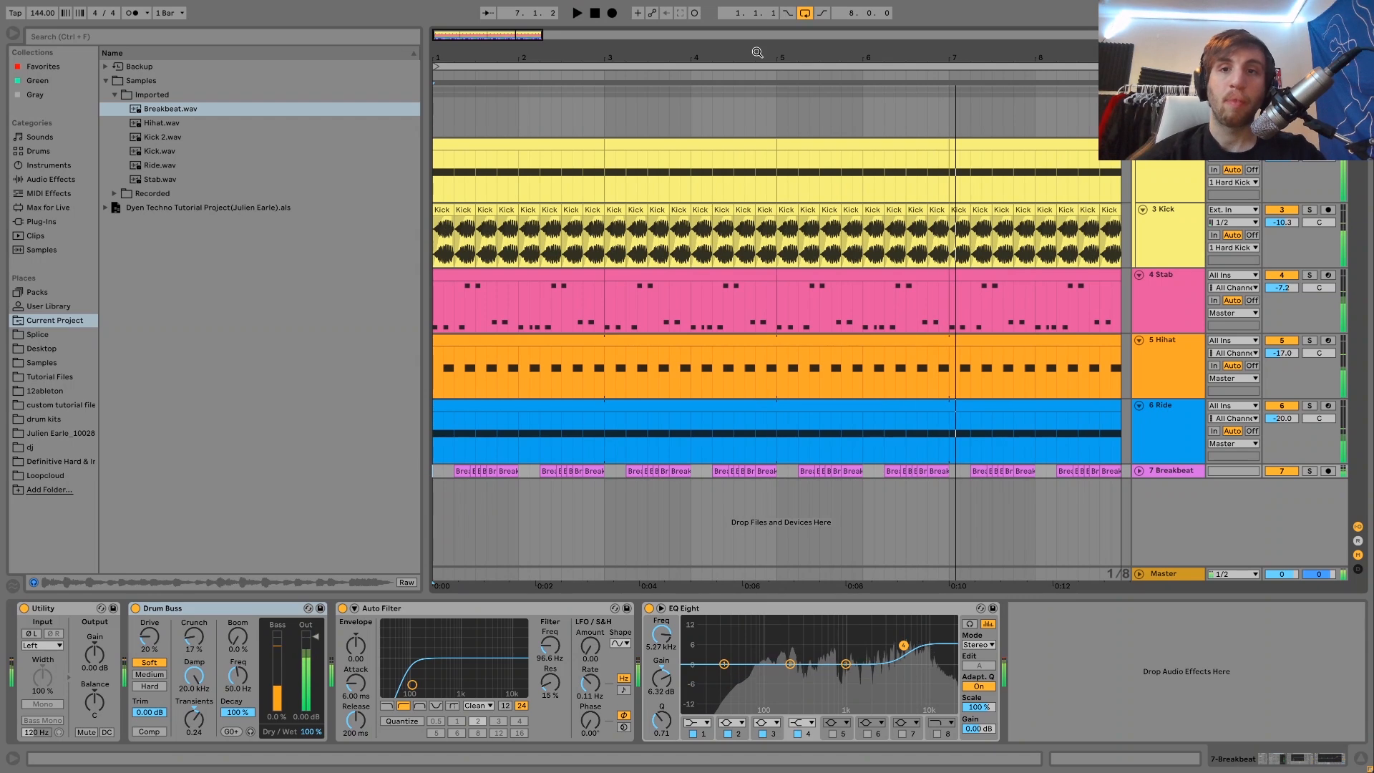